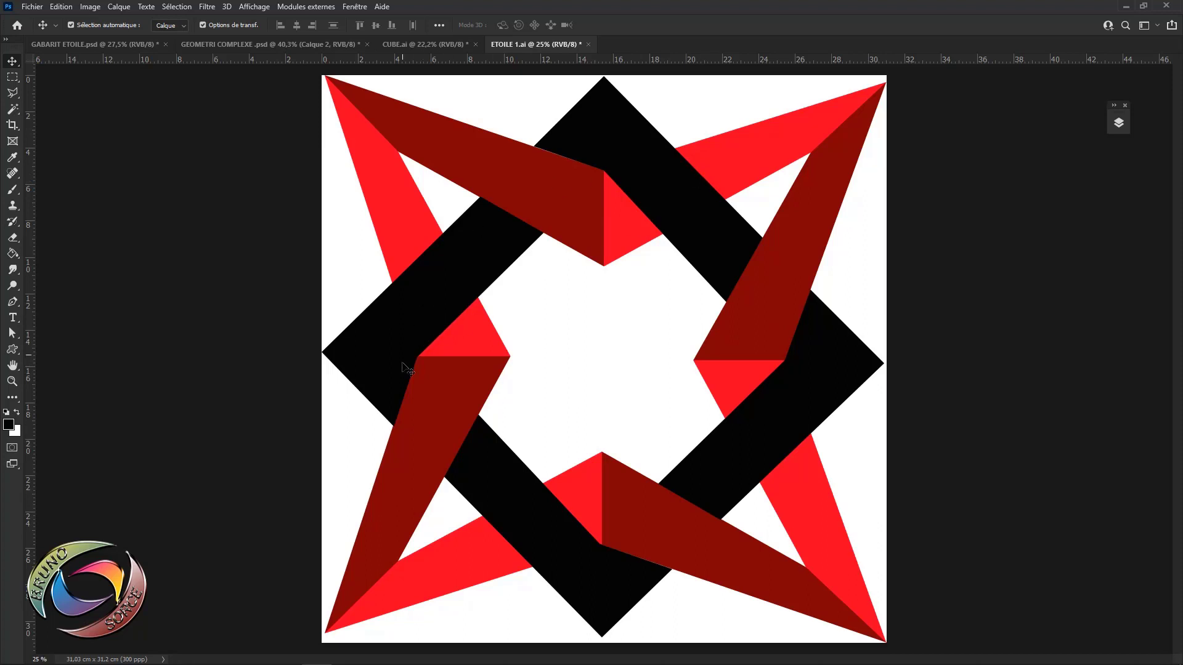
Review the finished cube and star artworks, the complex geometry document and the dimensioned star template.
click(428, 44)
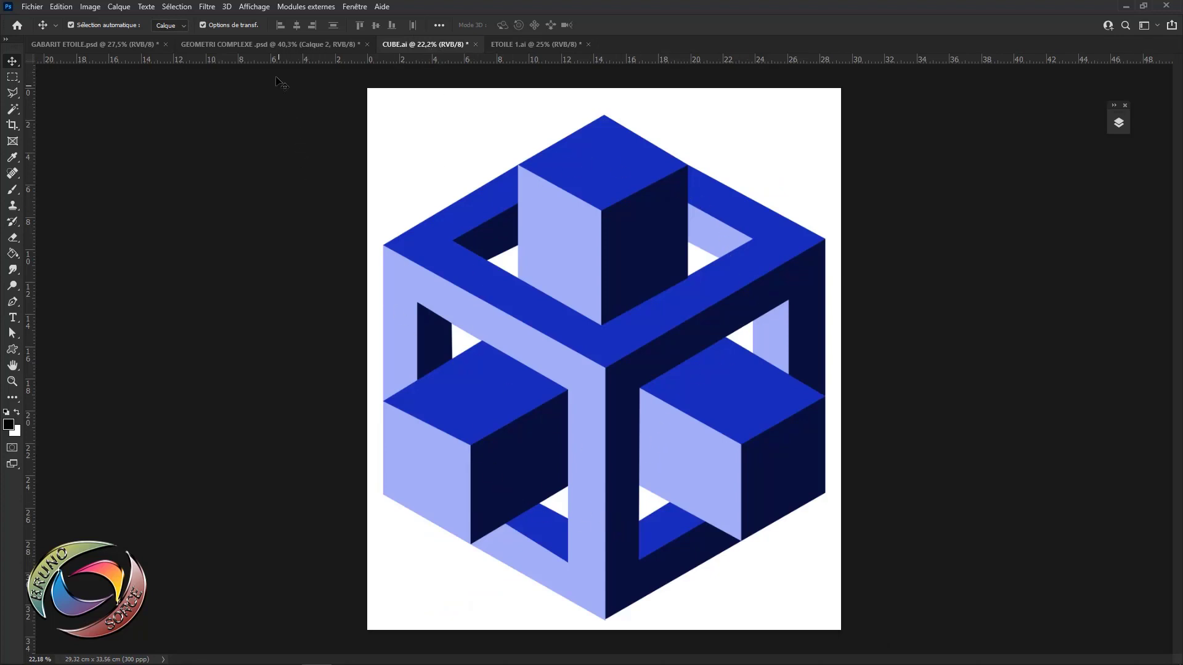
click(269, 48)
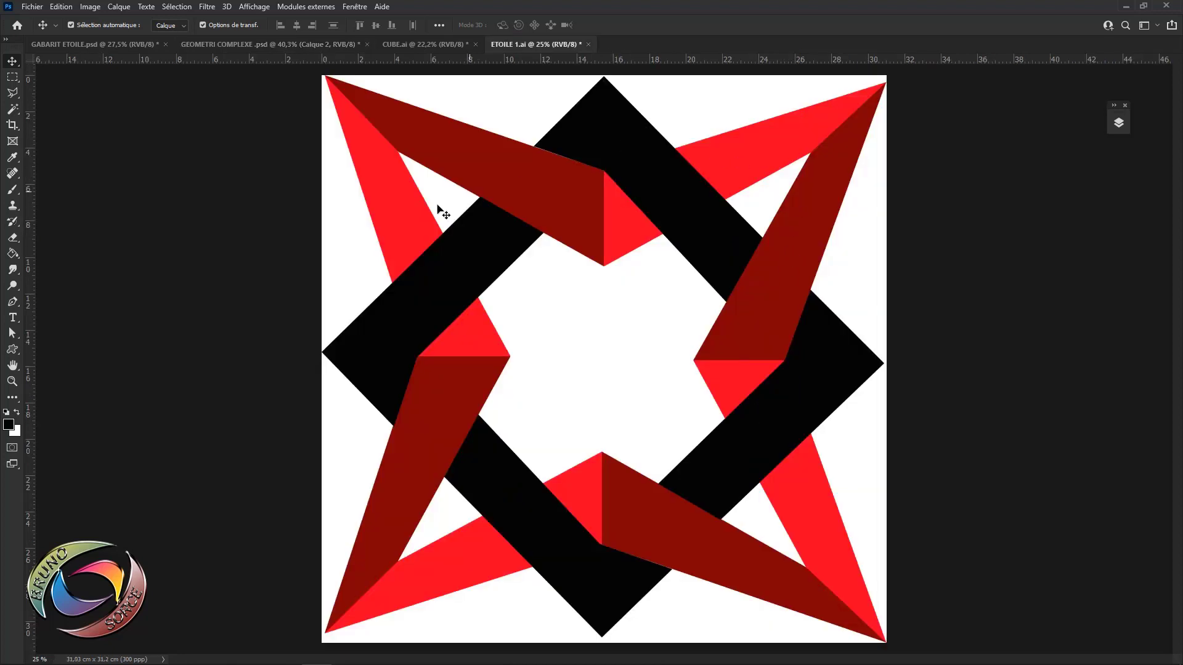
click(106, 46)
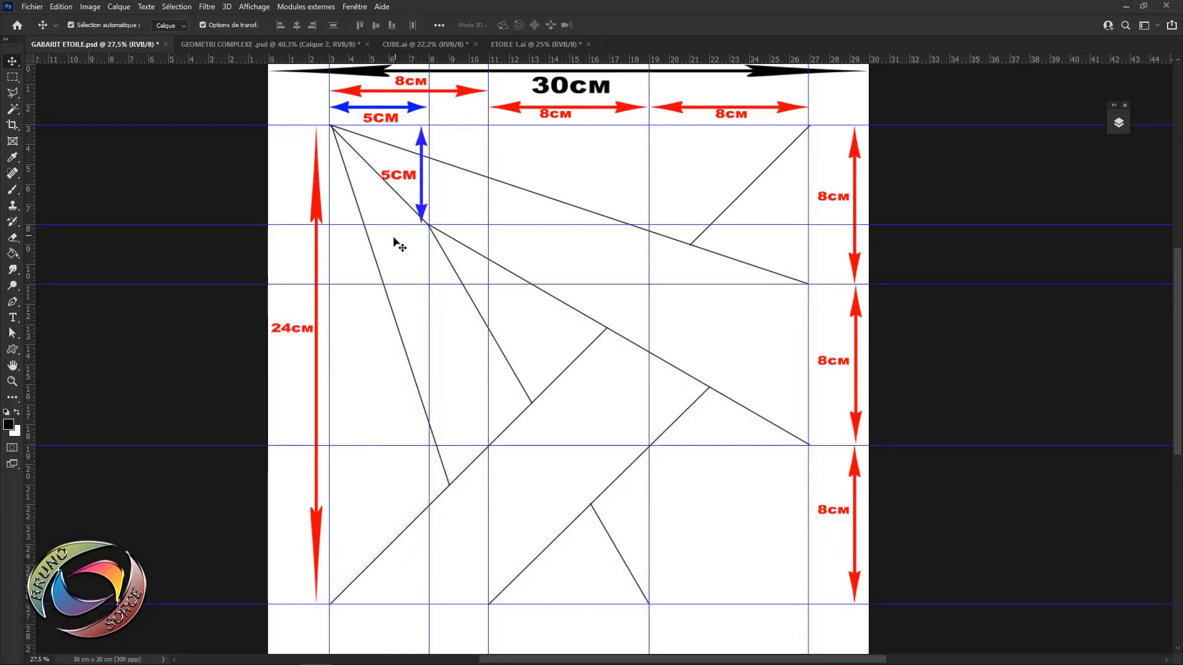
Start a new document measured in centimetres, with a width and height of 30 cm.
click(32, 8)
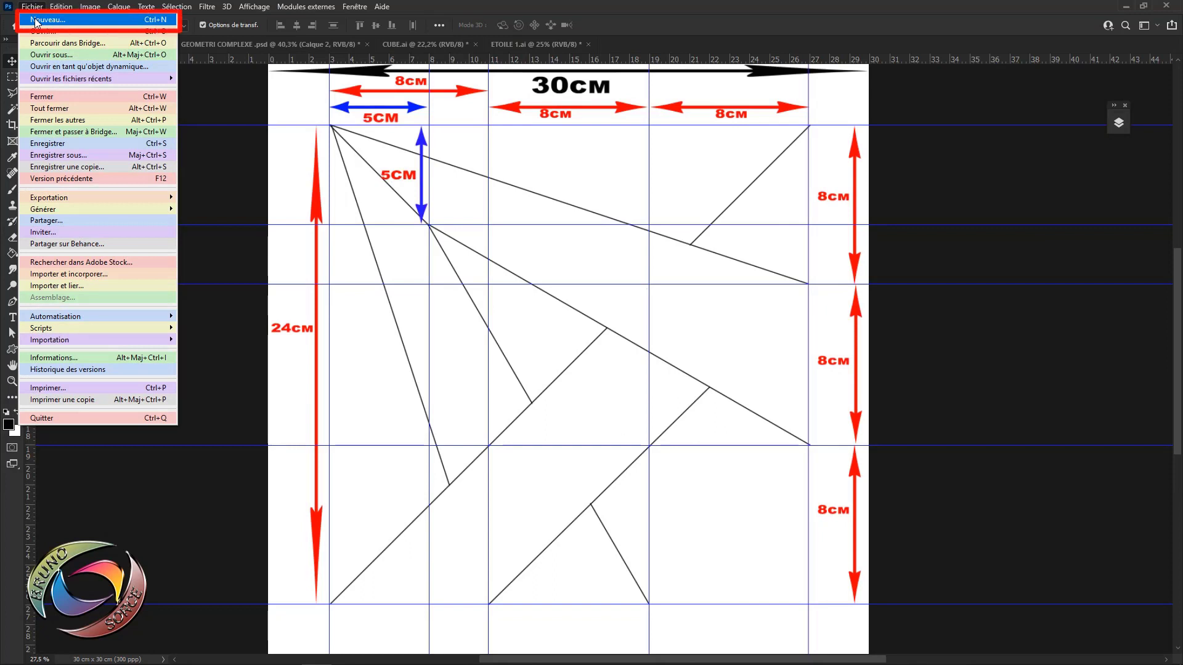
click(35, 23)
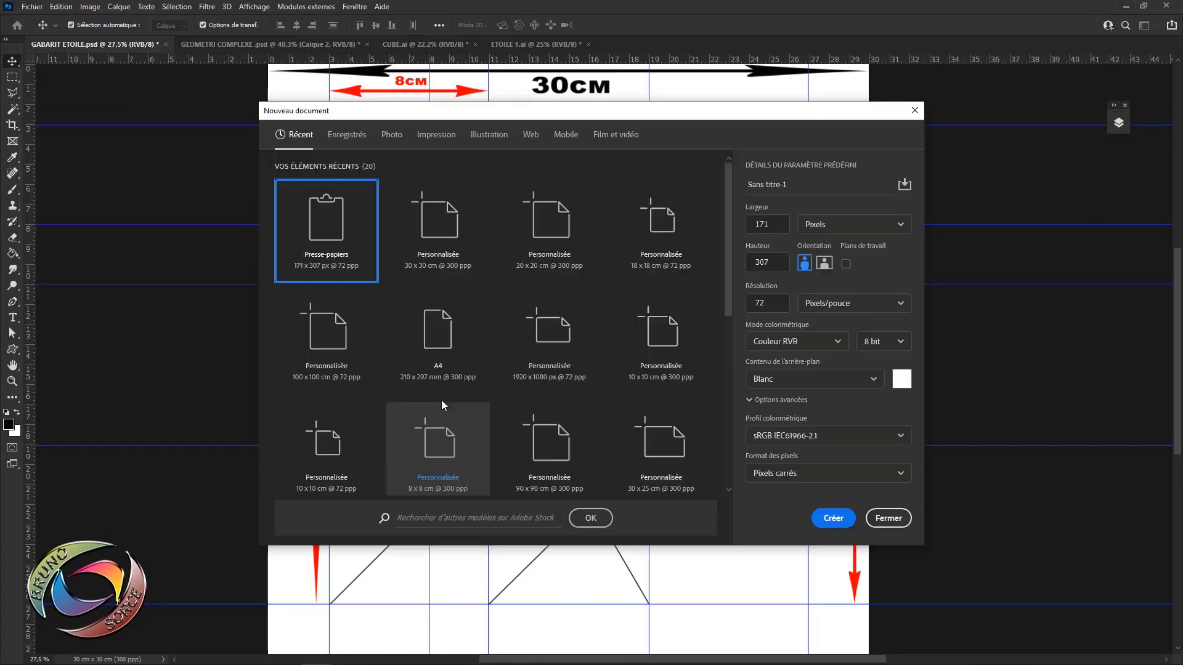
click(816, 230)
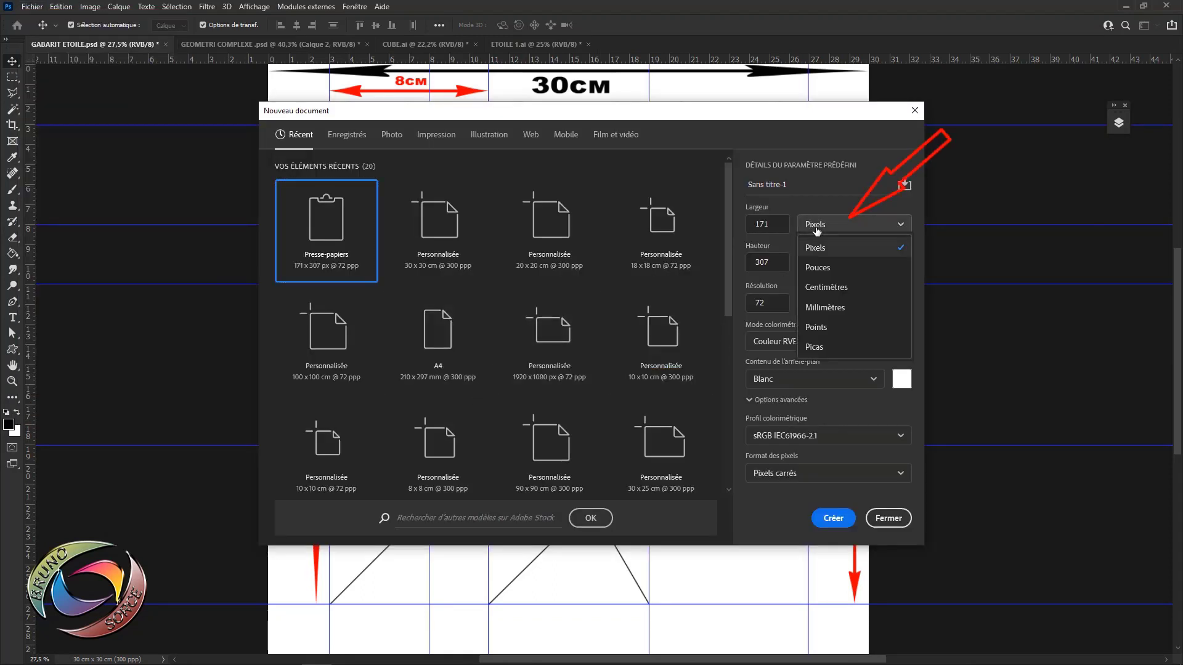
click(828, 291)
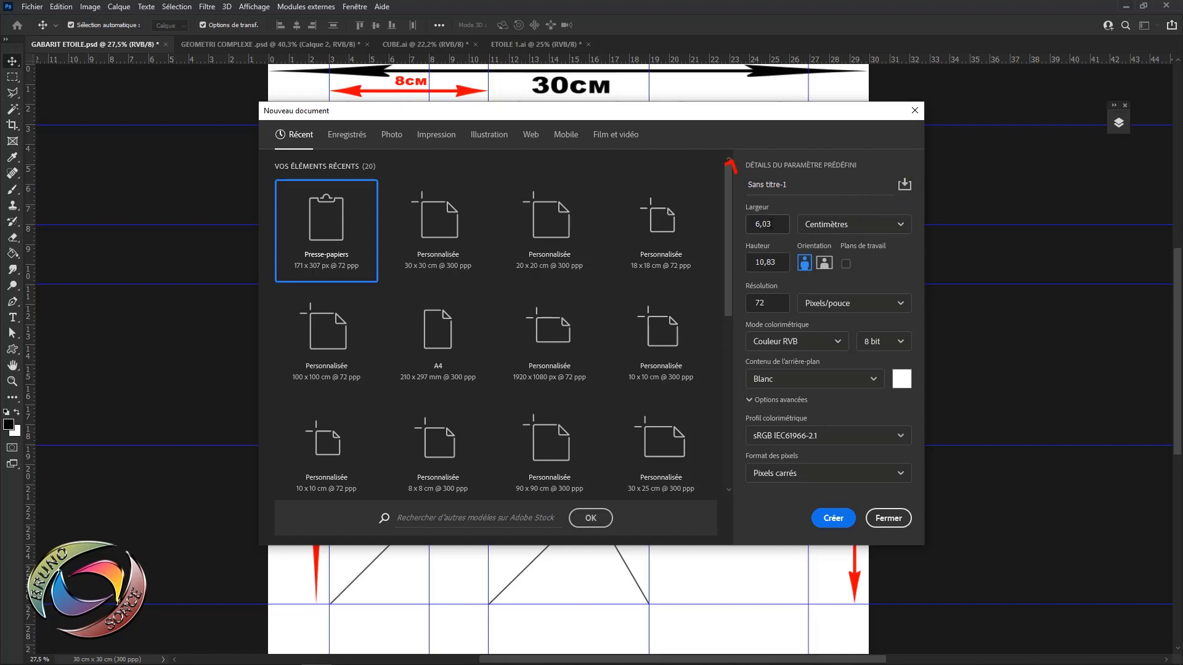
click(745, 224)
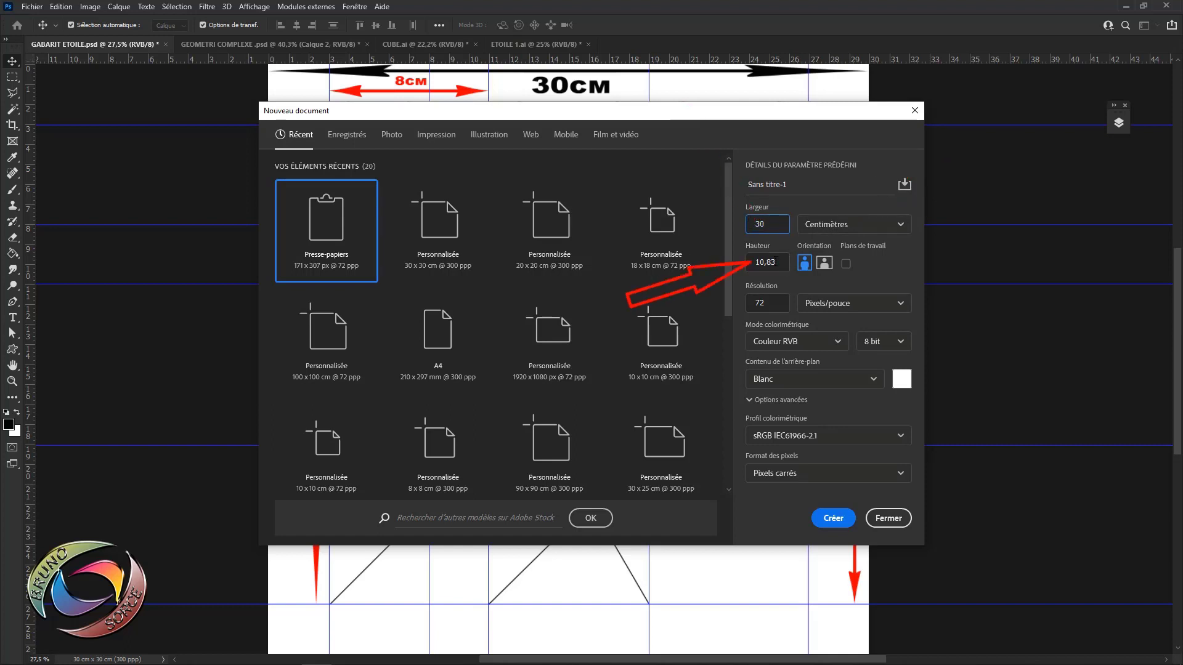
click(743, 265)
text(30)
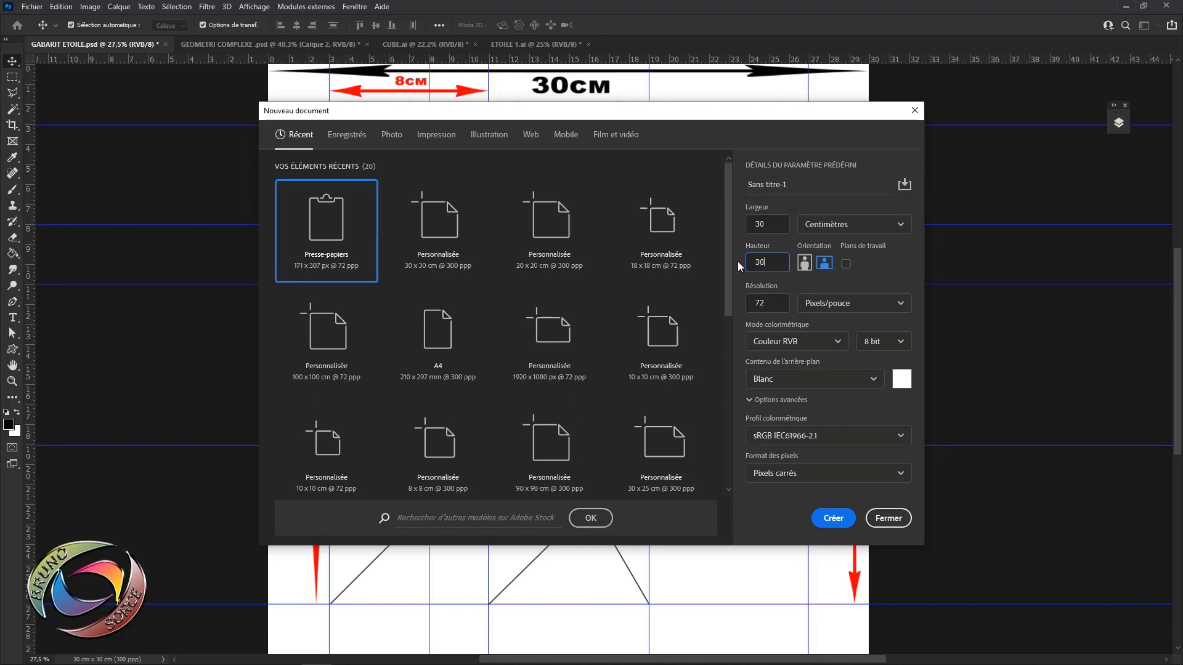
Set the new document's resolution to 300 pixels per inch and create it.
click(743, 302)
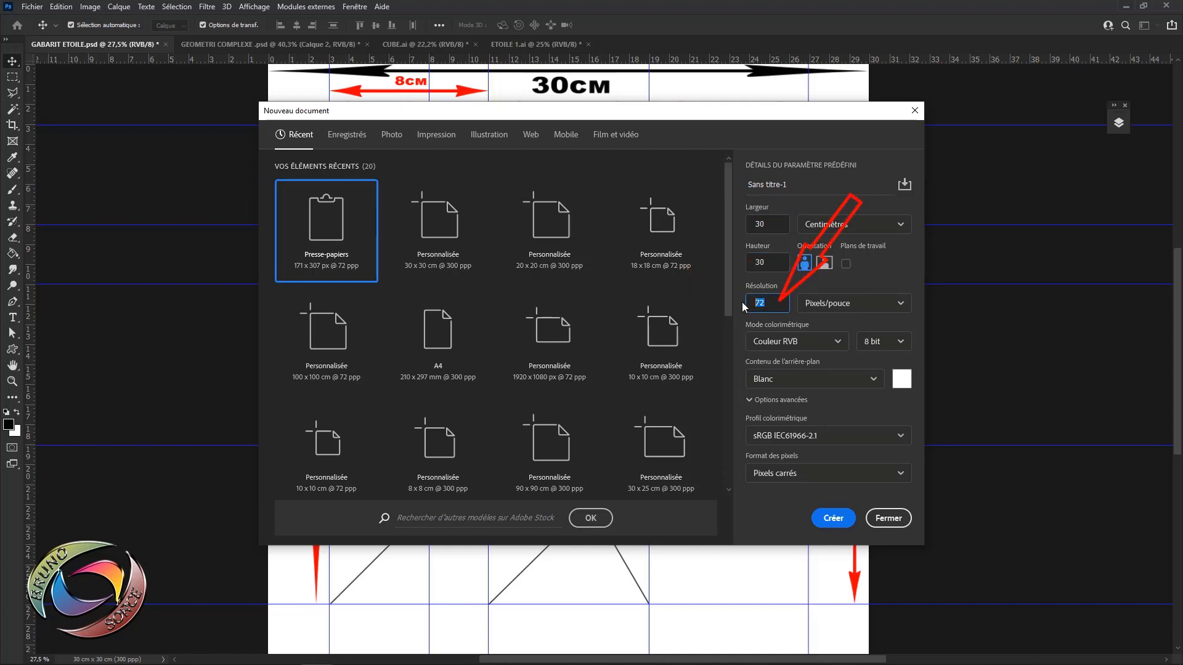
text(300)
click(839, 306)
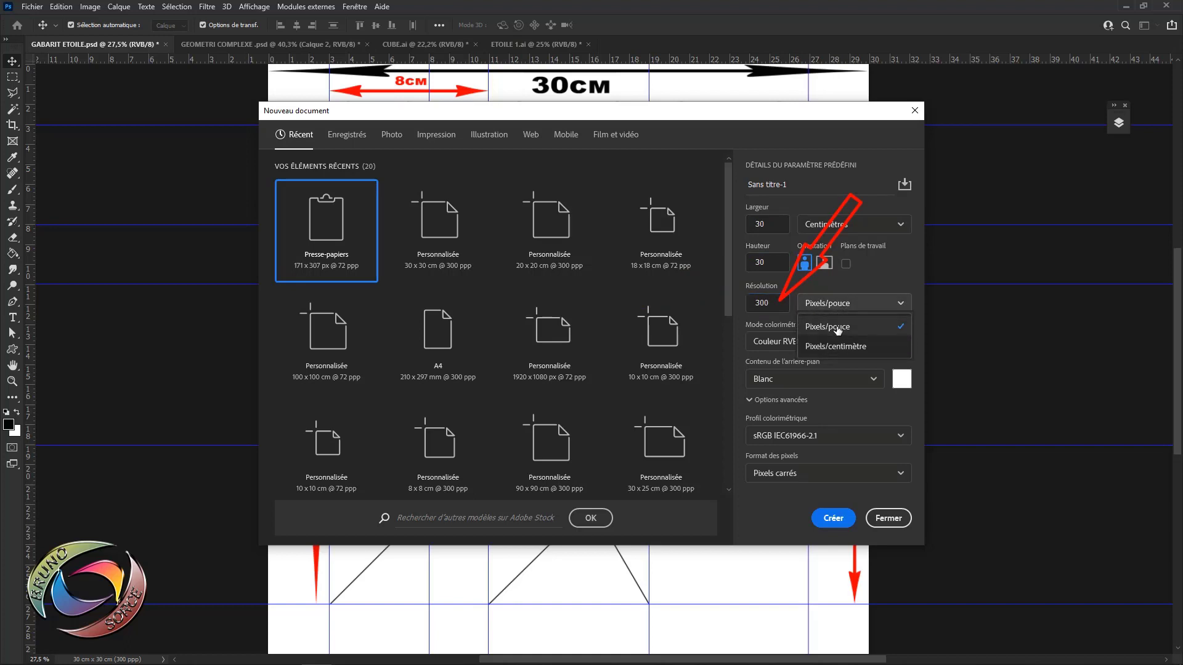
click(838, 331)
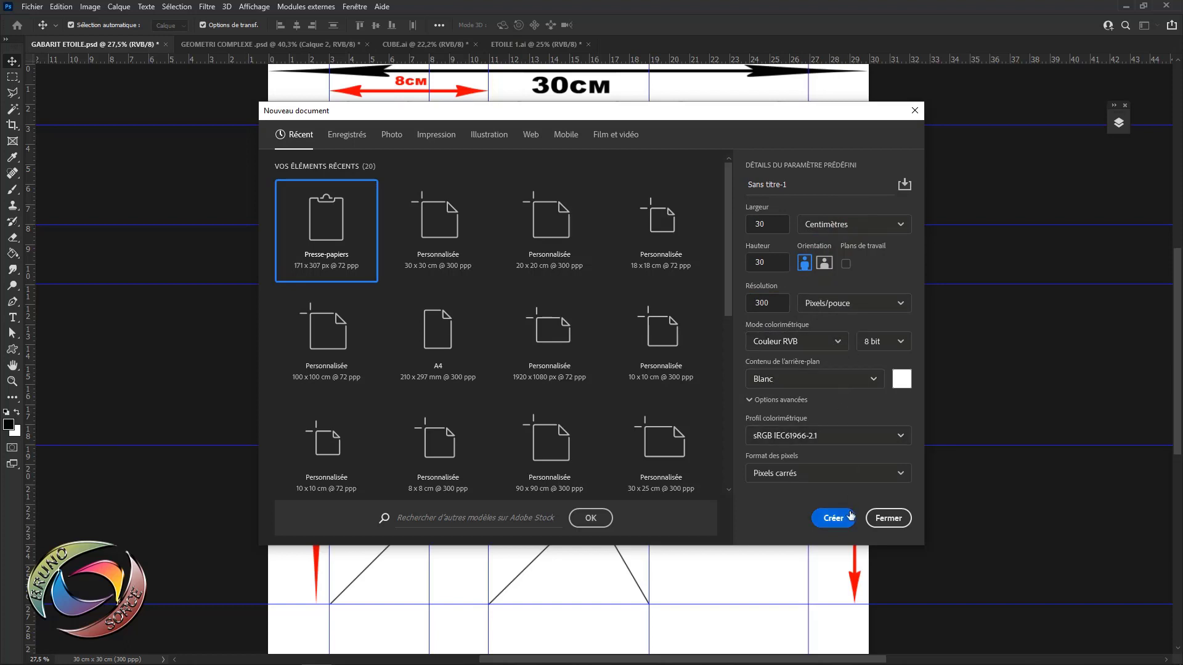
click(832, 519)
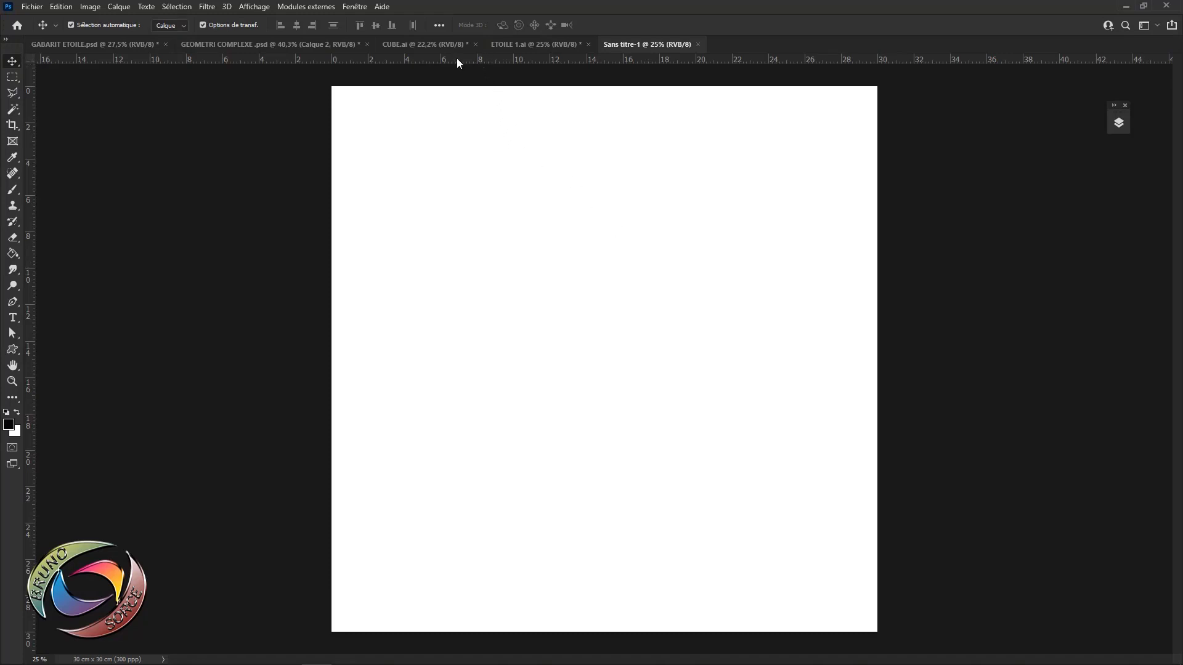
Toggle the rulers off and back on, and choose centimetres as their unit.
key(ctrl+r)
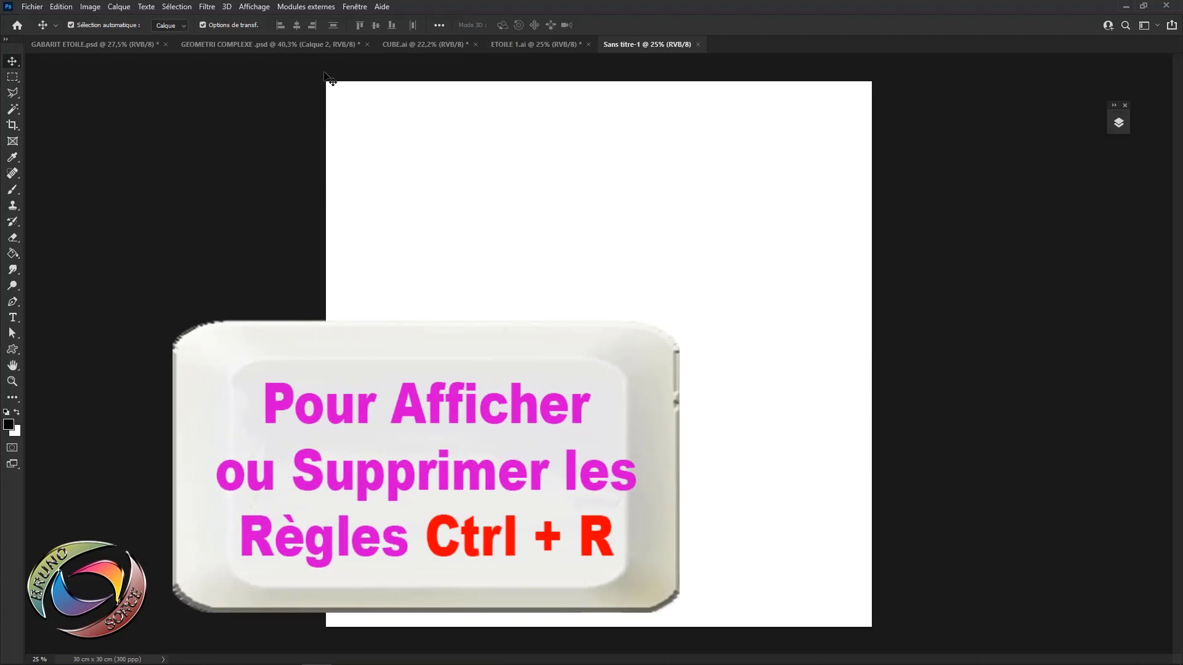
key(ctrl+r)
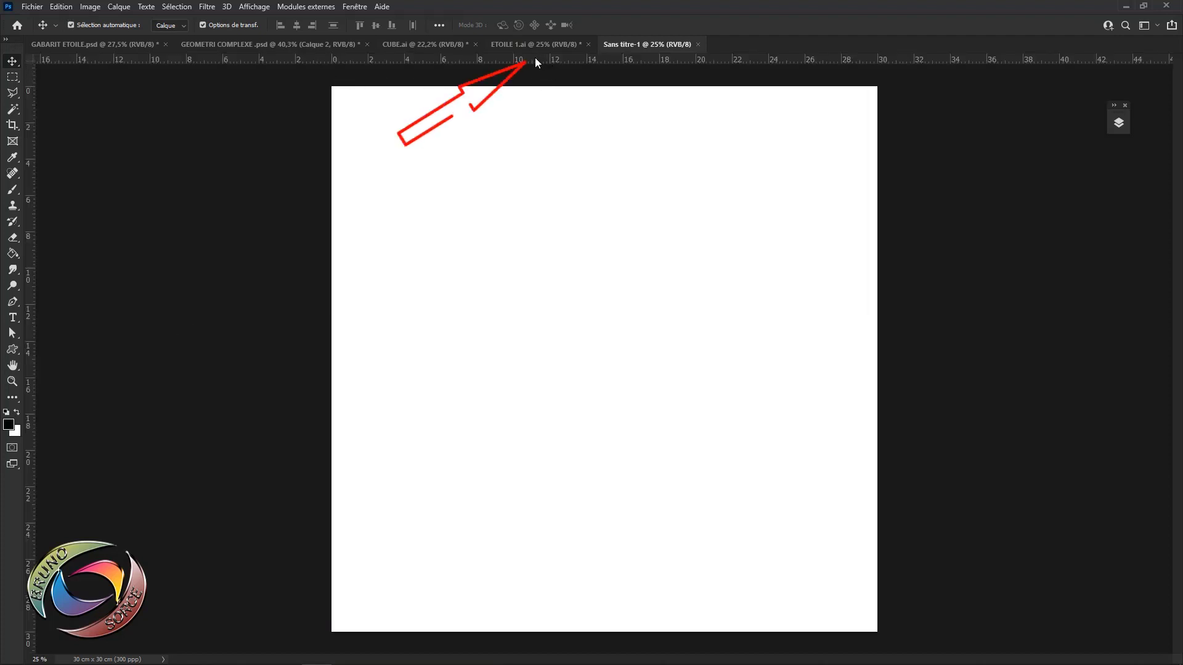
right_click(535, 58)
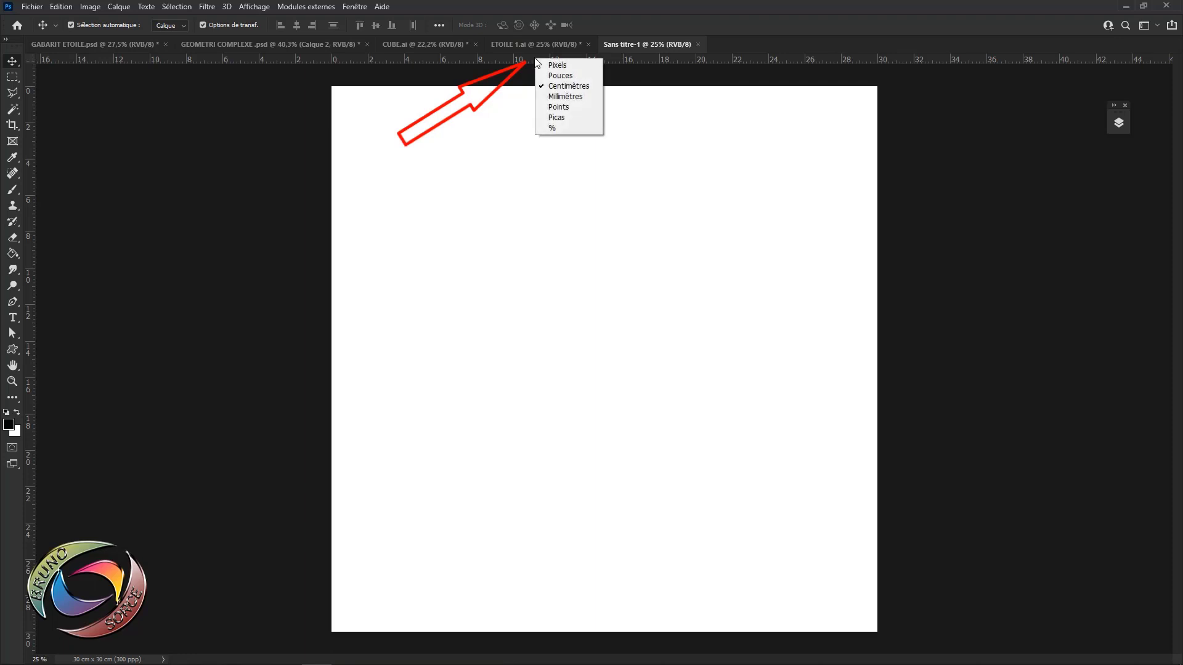
click(567, 87)
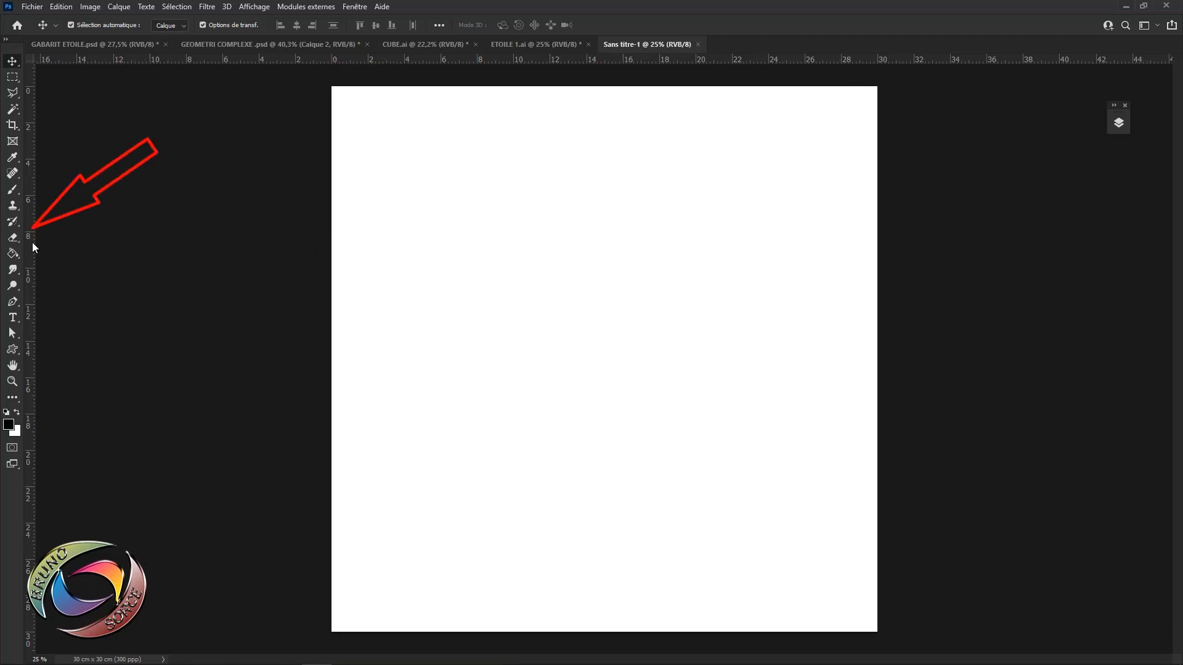
Place border guides on the canvas: vertical ones at 3 cm and 27 cm, and horizontal ones at 3 cm and 27 cm.
drag(29, 248, 805, 351)
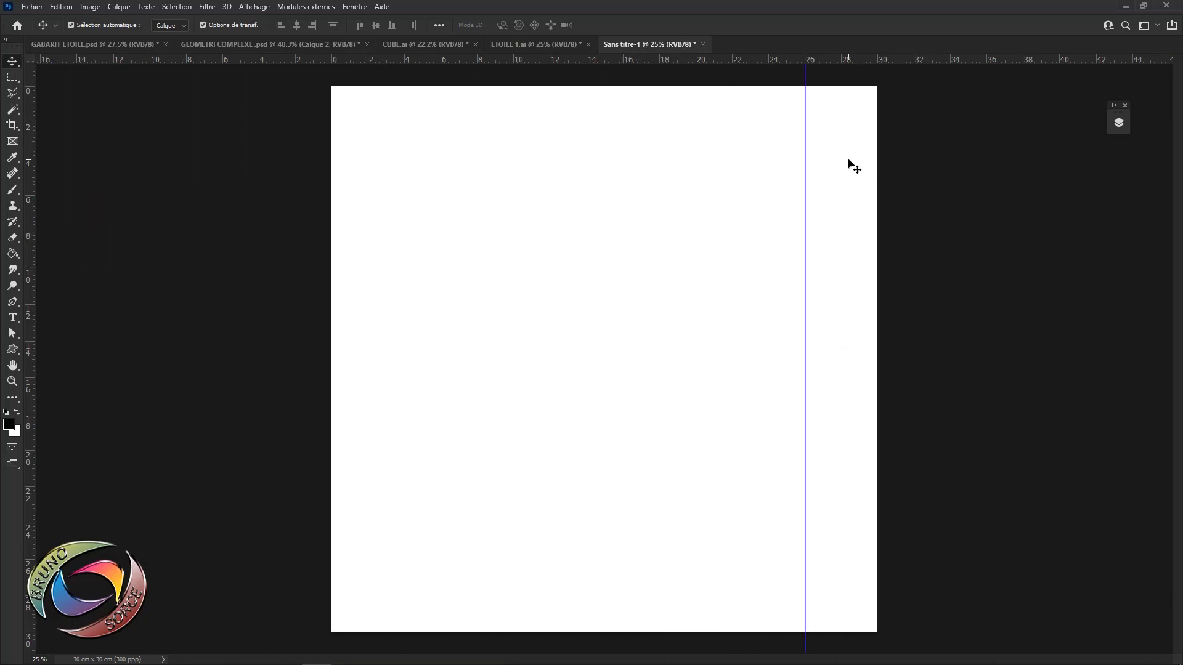
mouse_move(807, 168)
mouse_down()
mouse_move(877, 172)
mouse_move(823, 170)
mouse_up()
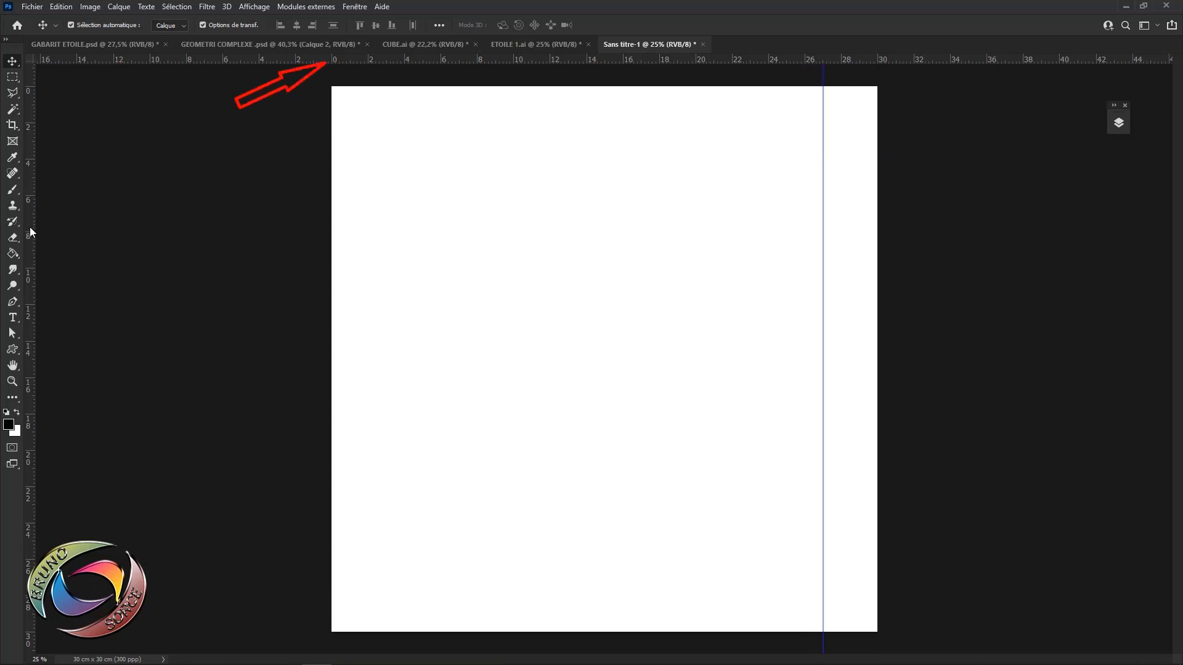
drag(31, 228, 387, 268)
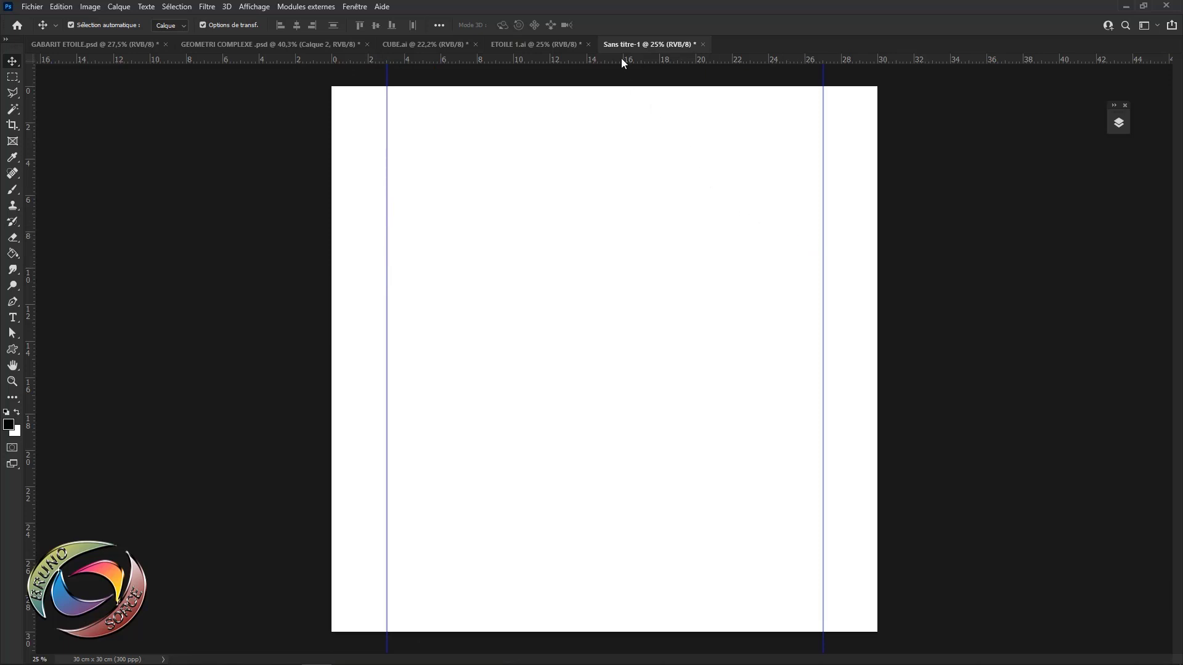
drag(596, 62, 600, 578)
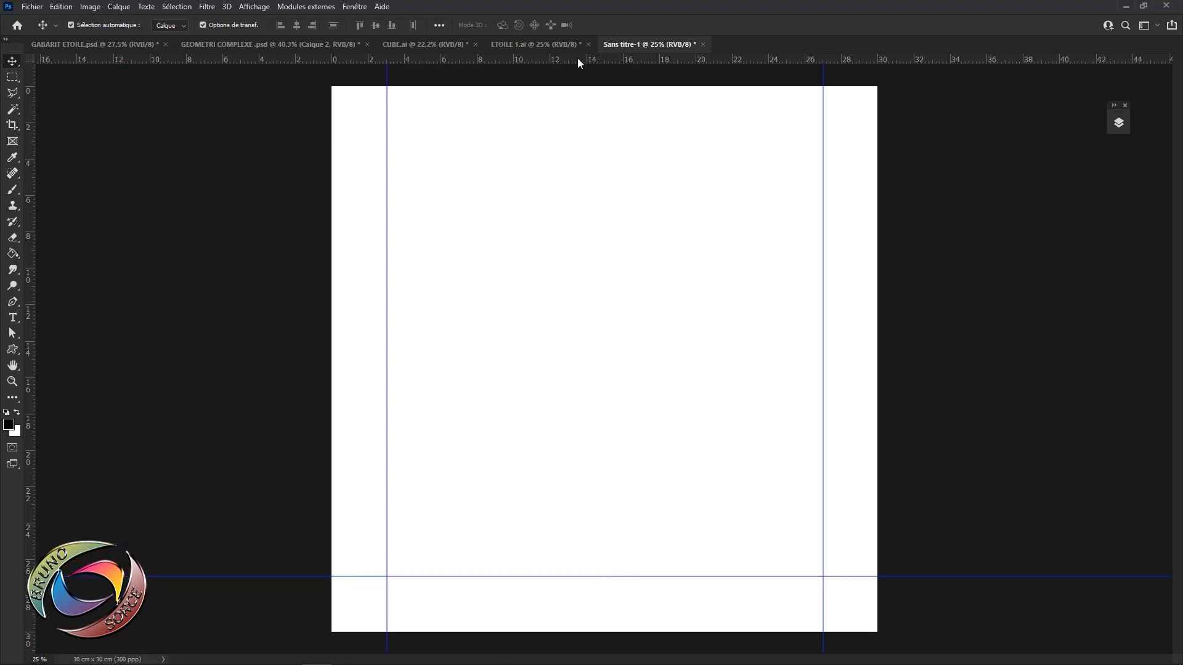
drag(579, 58, 575, 142)
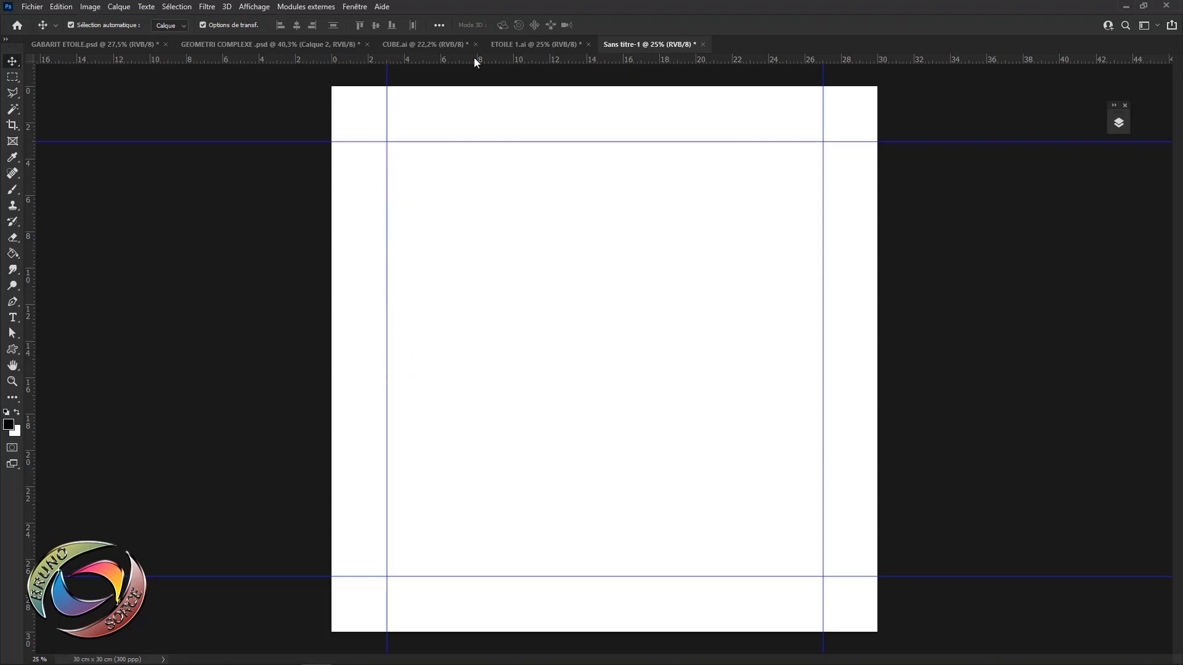
Divide the bordered square into 8 cm thirds with horizontal and vertical guides at 11 cm and 19 cm.
drag(475, 58, 441, 432)
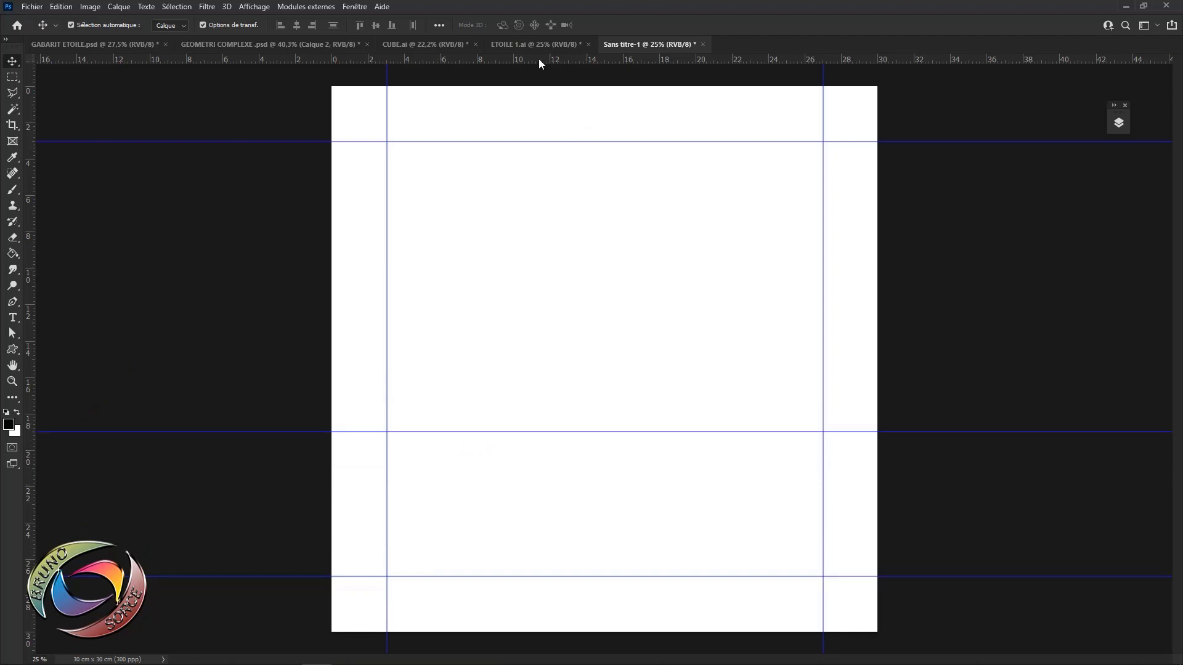
drag(539, 60, 447, 287)
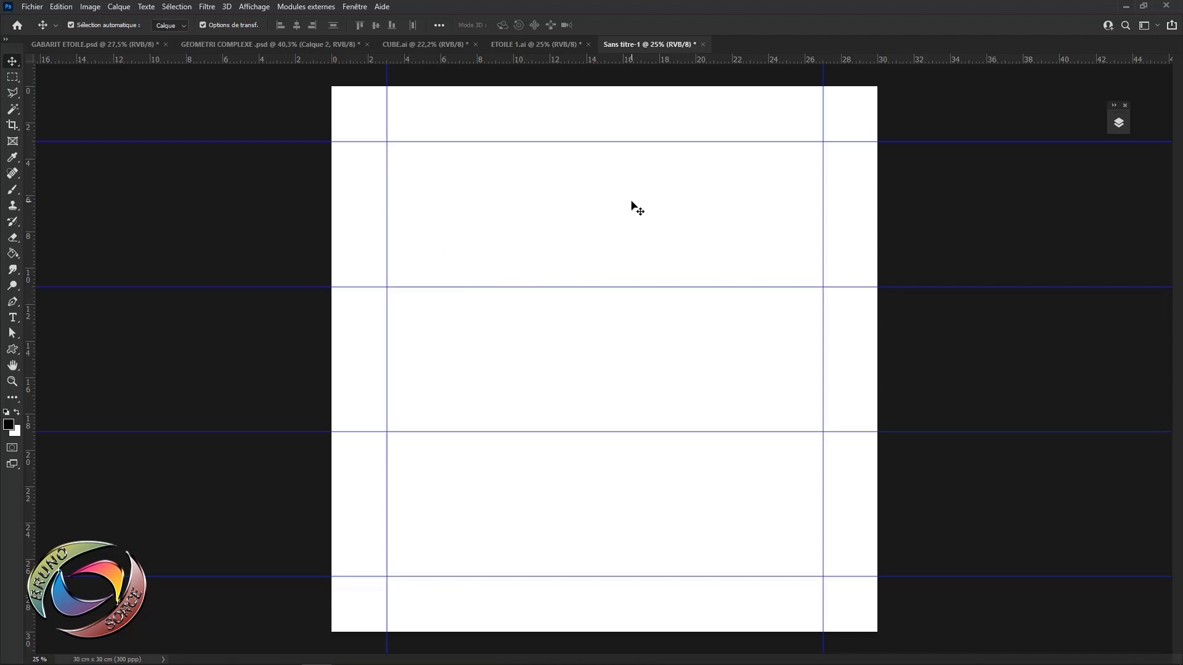
mouse_move(32, 219)
mouse_down()
mouse_move(387, 258)
mouse_move(531, 256)
mouse_up()
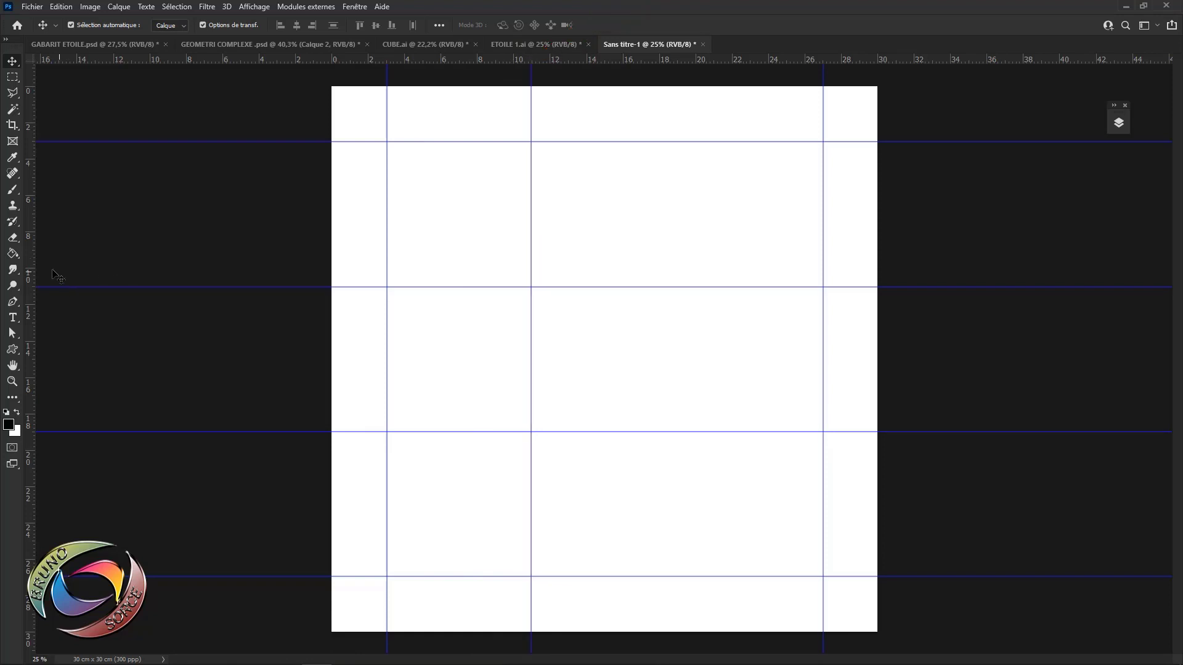
drag(32, 257, 678, 277)
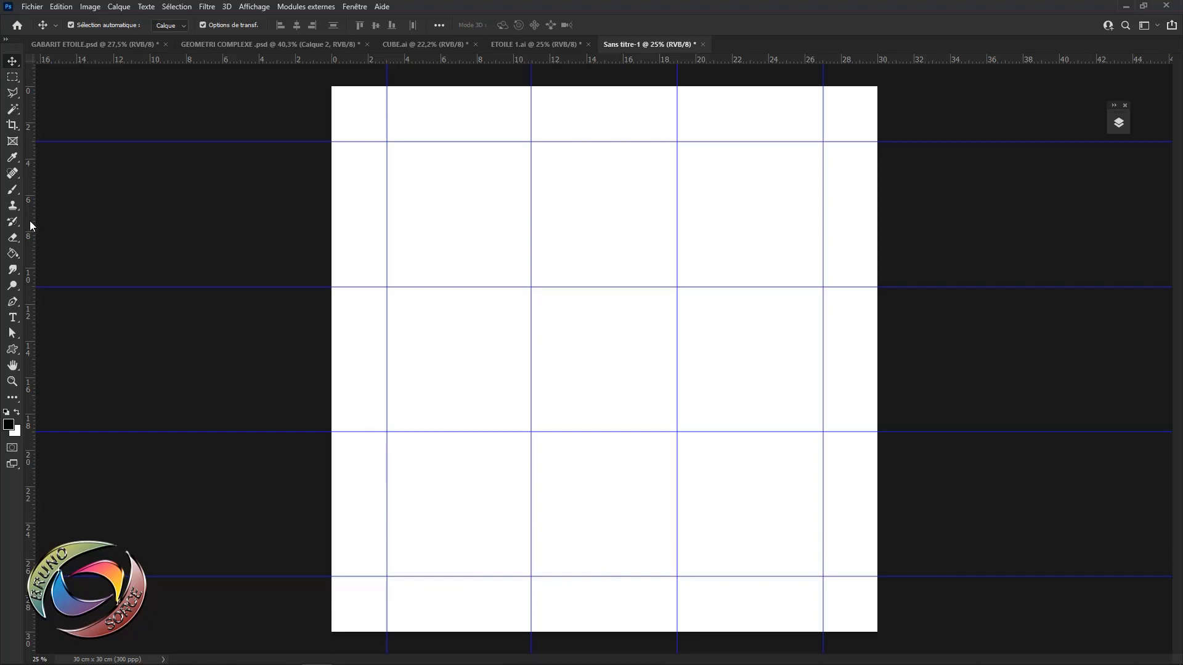
Add one vertical and one horizontal guide at 8 cm, and lock all the guides.
drag(30, 223, 478, 285)
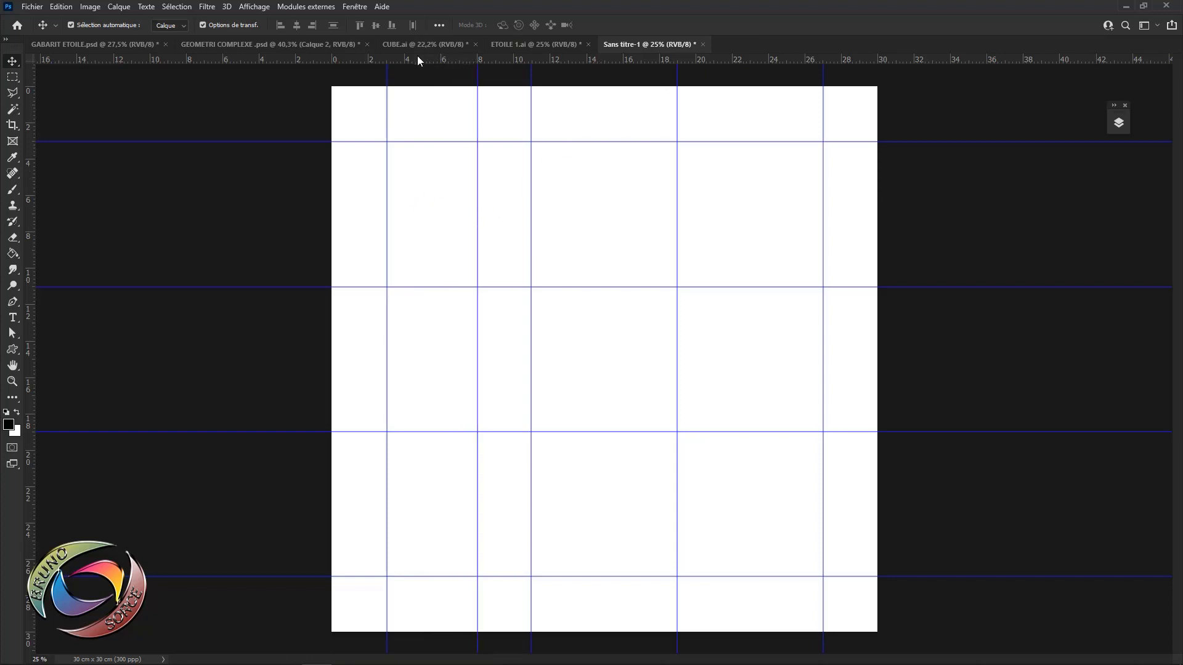
drag(419, 59, 410, 232)
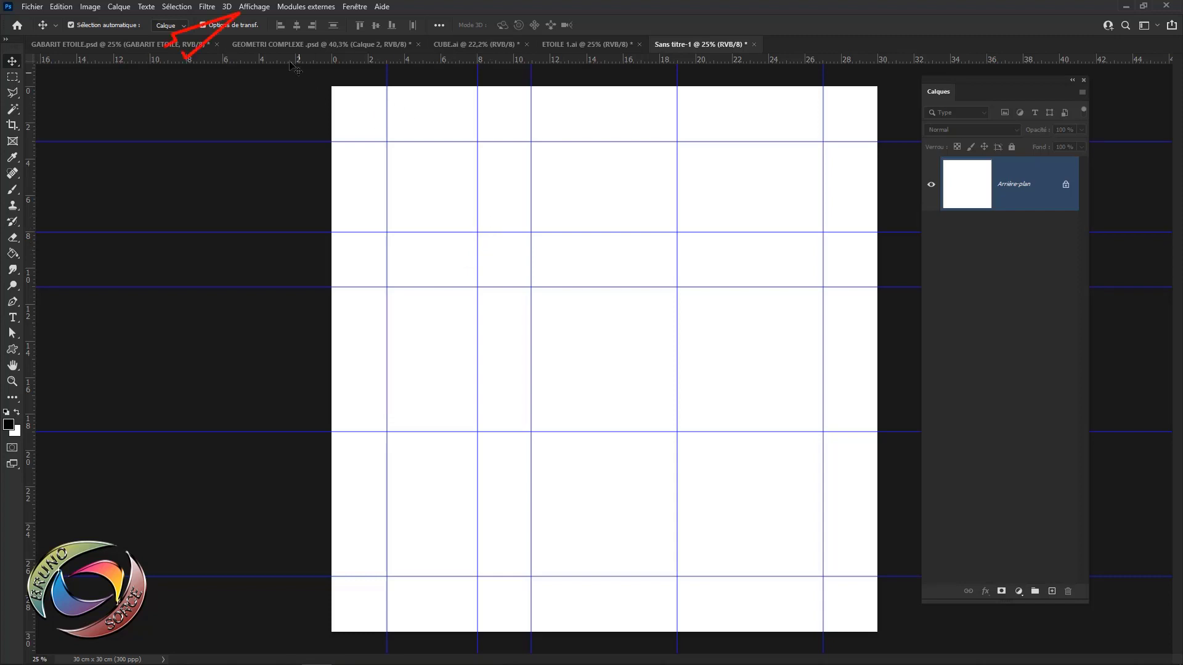
click(256, 7)
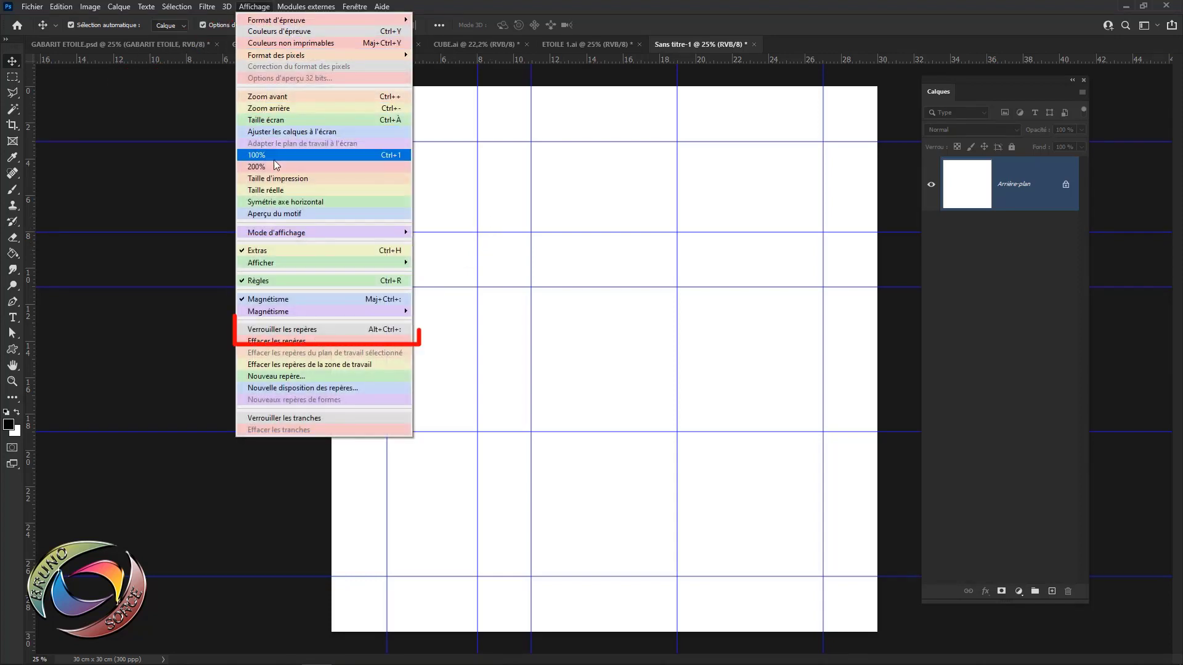
click(281, 331)
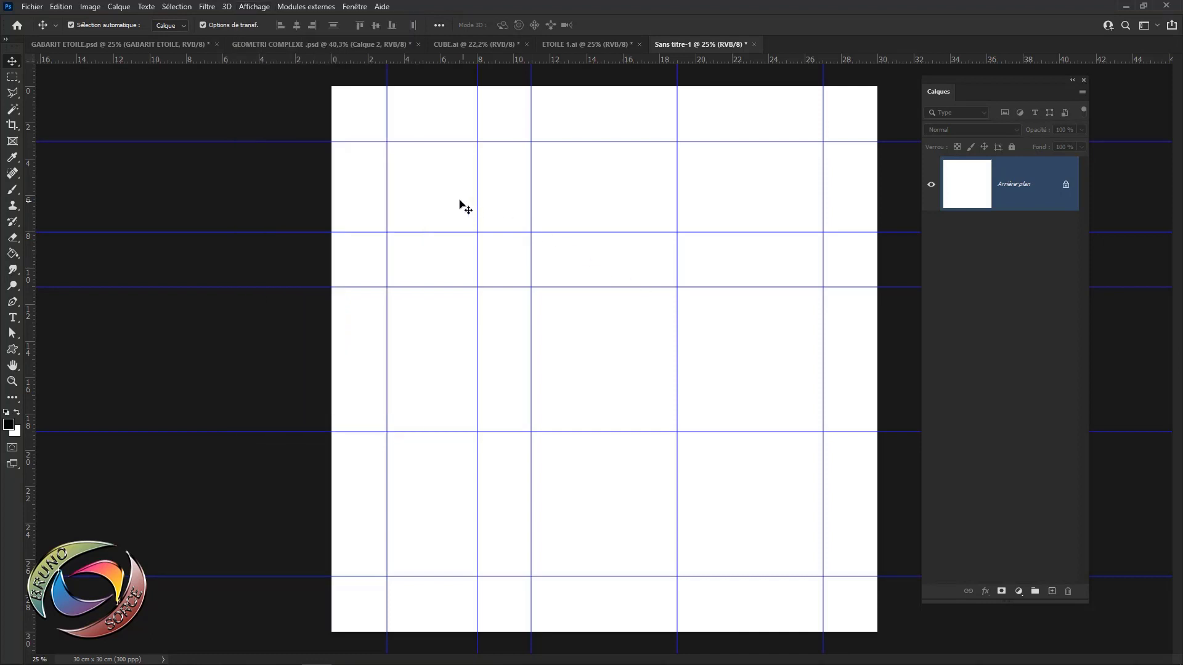
Set up the Pen tool in Shape mode with no fill and a black stroke 5 px wide.
click(13, 302)
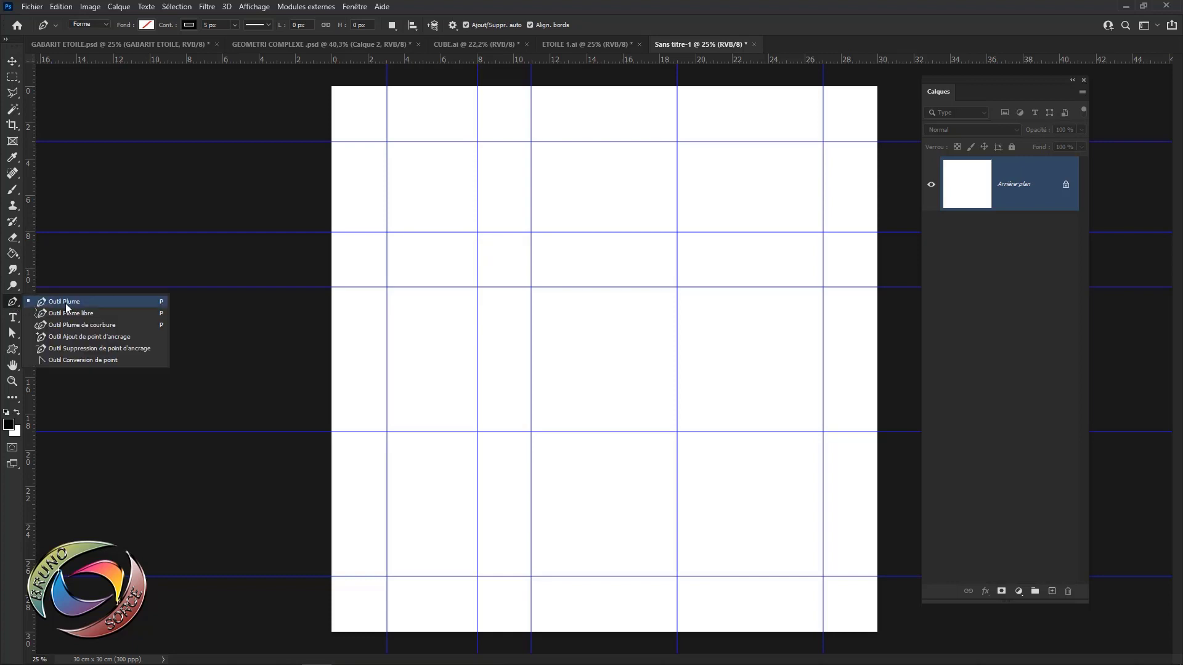
click(65, 303)
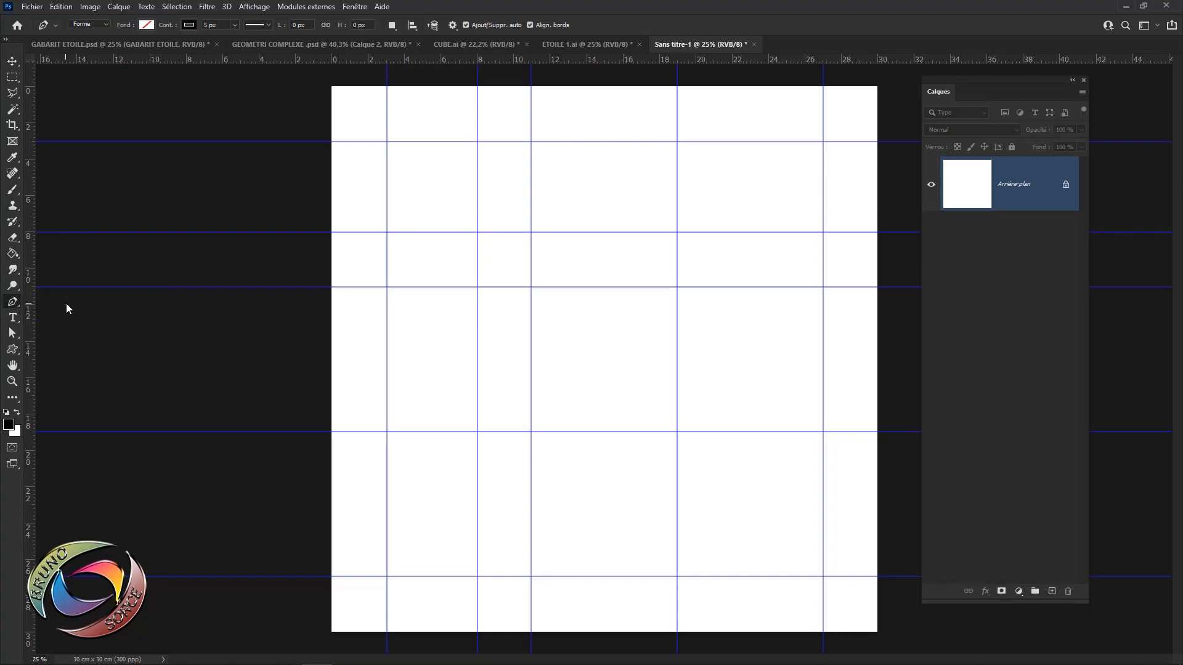
click(106, 24)
click(146, 26)
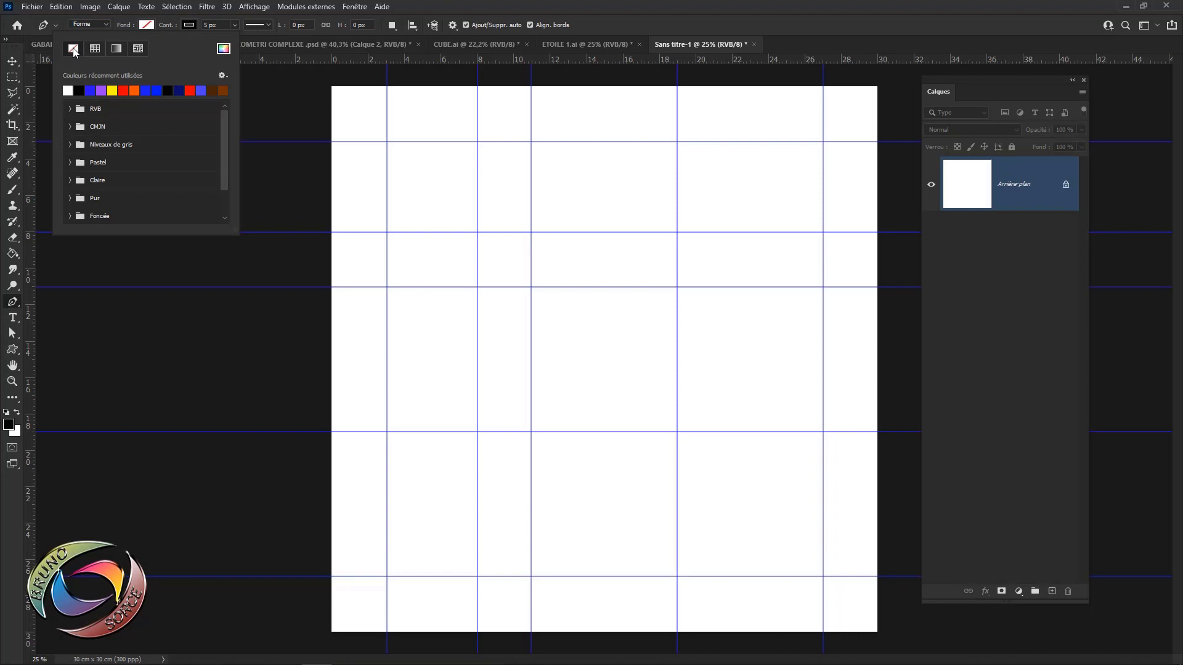
click(187, 25)
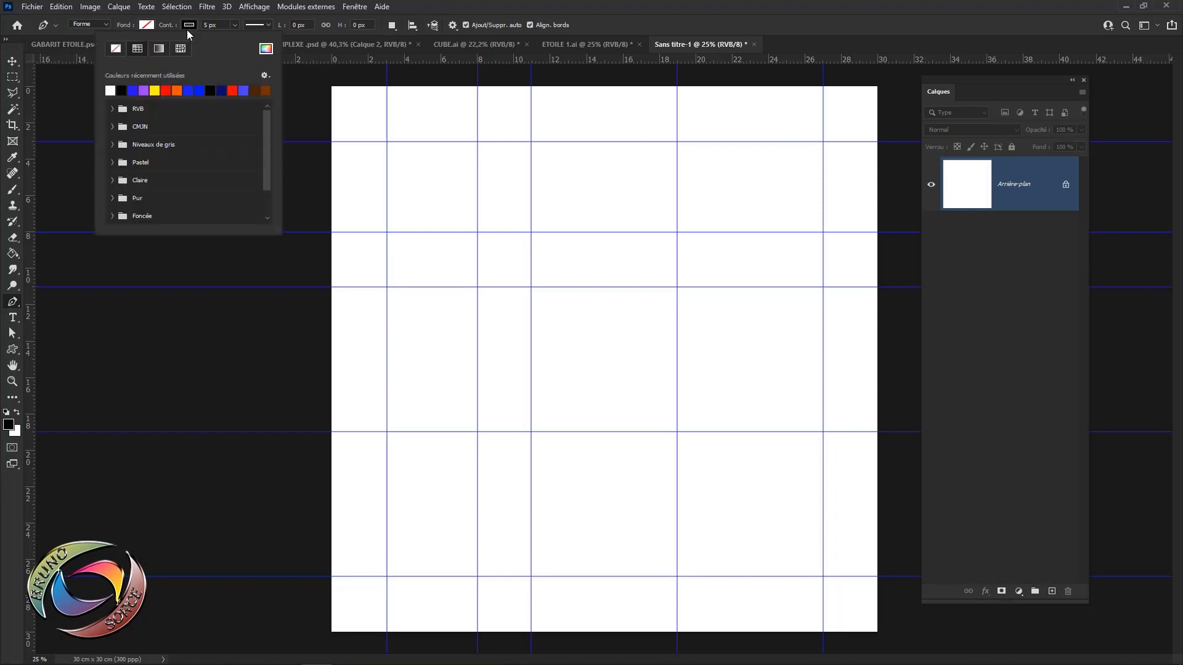
click(219, 26)
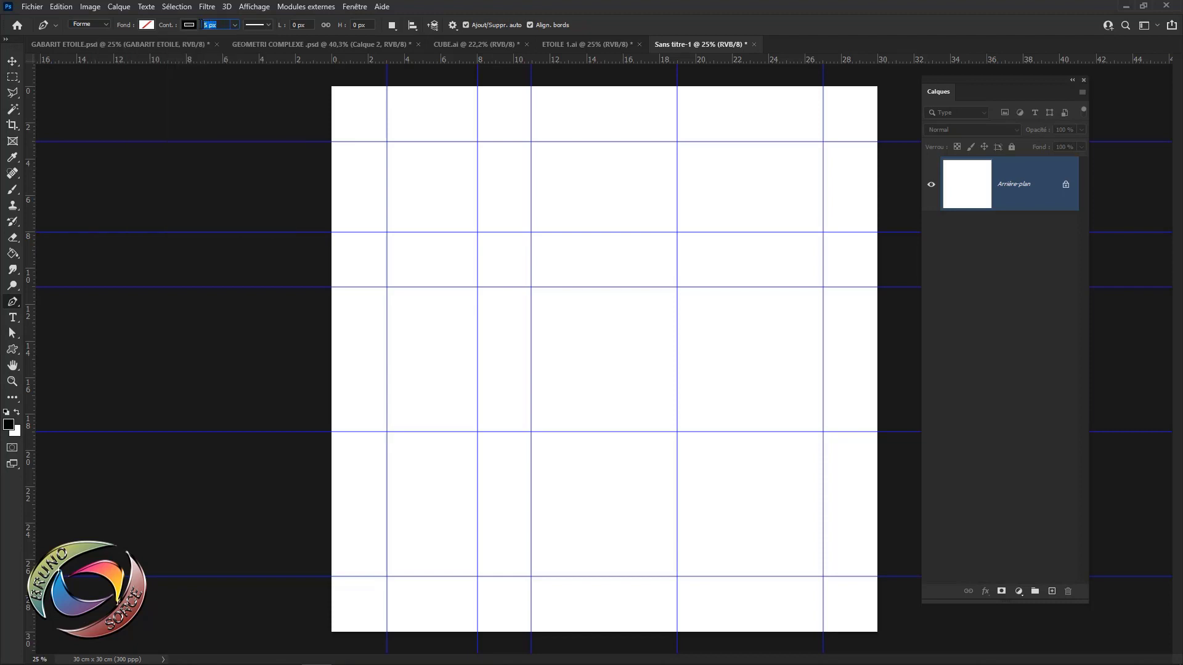
Draw a straight Pen line from the guide intersection at 3 cm, 3 cm to the one at 8 cm, 8 cm, and deselect it.
scroll(449, 140, up, 1)
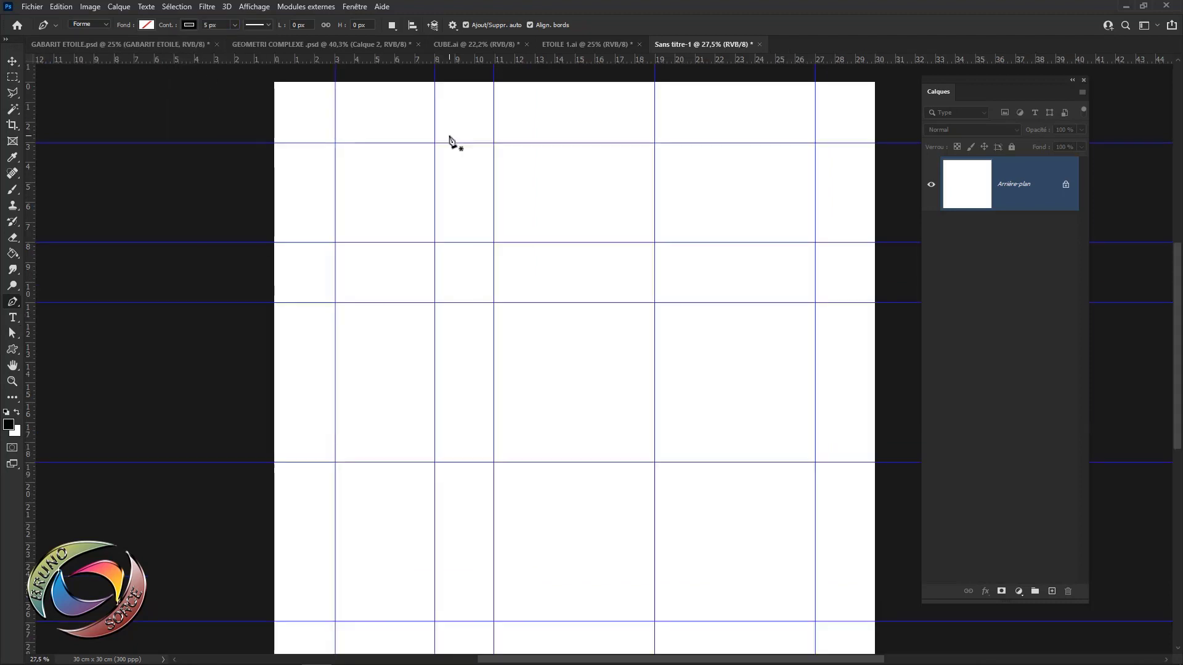
scroll(335, 181, up, 2)
scroll(336, 180, up, 1)
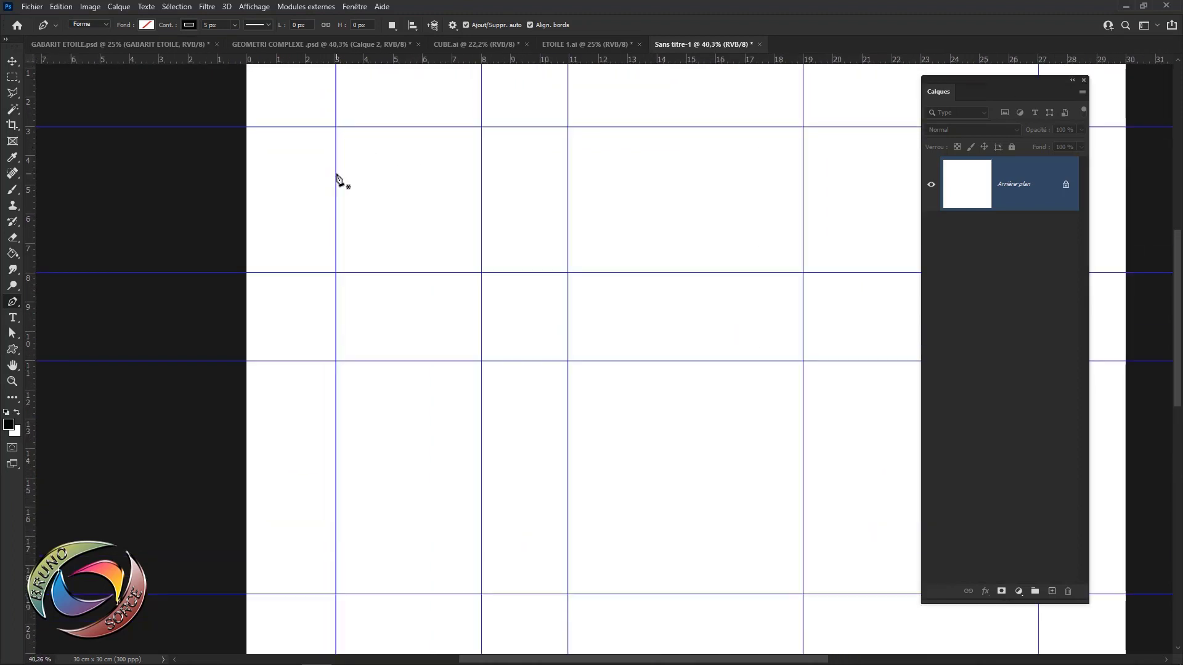
click(336, 127)
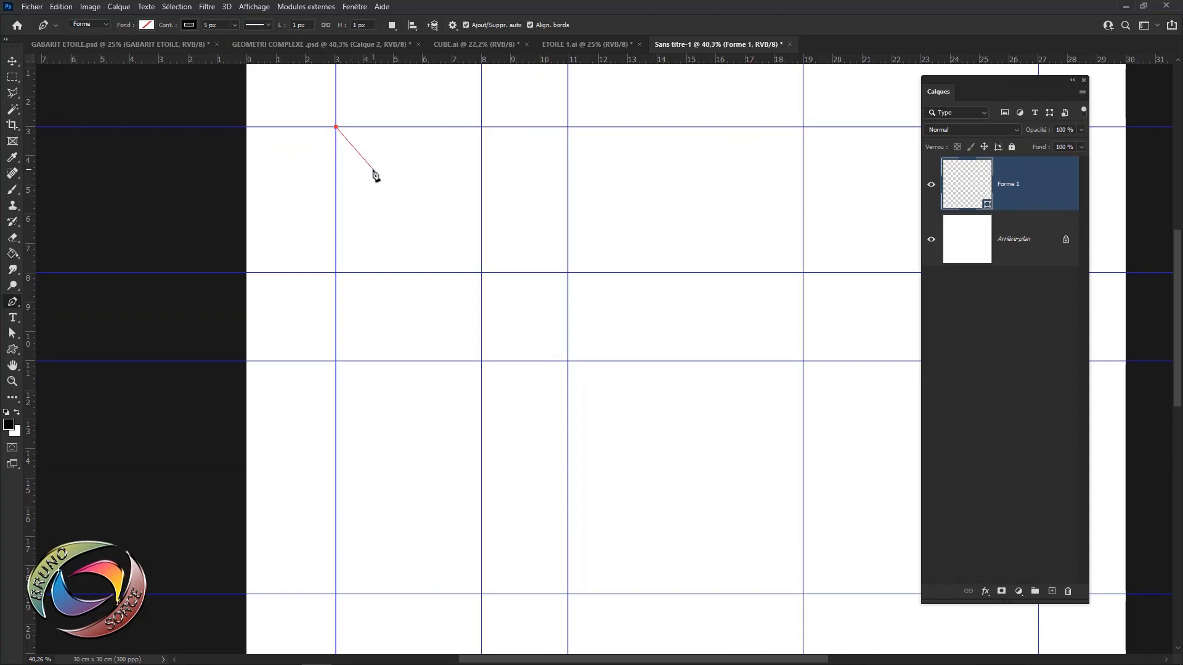
click(452, 24)
click(481, 272)
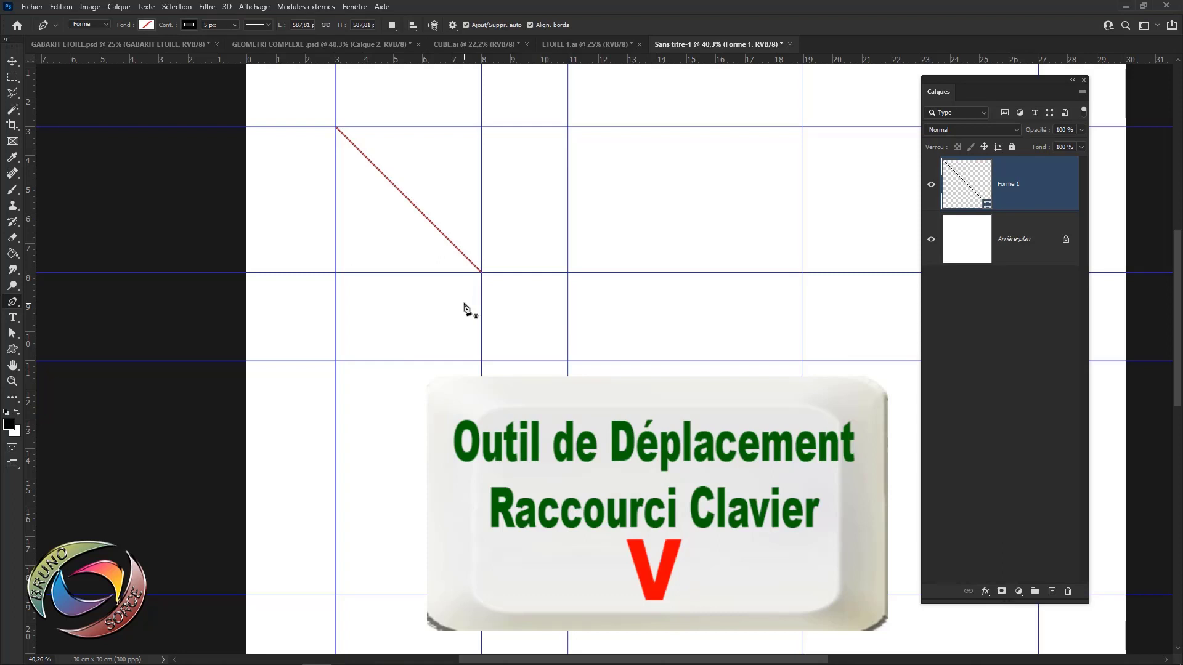
key(v)
click(218, 199)
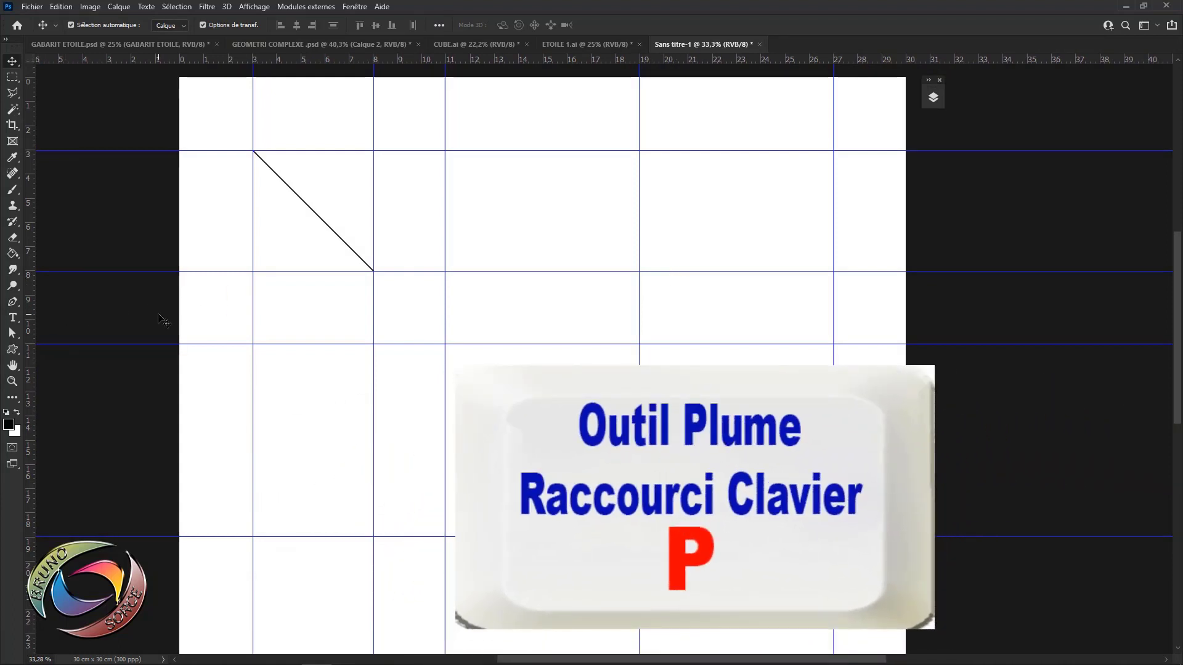
Draw a second Pen line from the same starting corner at 3 cm, 3 cm to the guide intersection at 27 cm across, 11 cm down.
key(p)
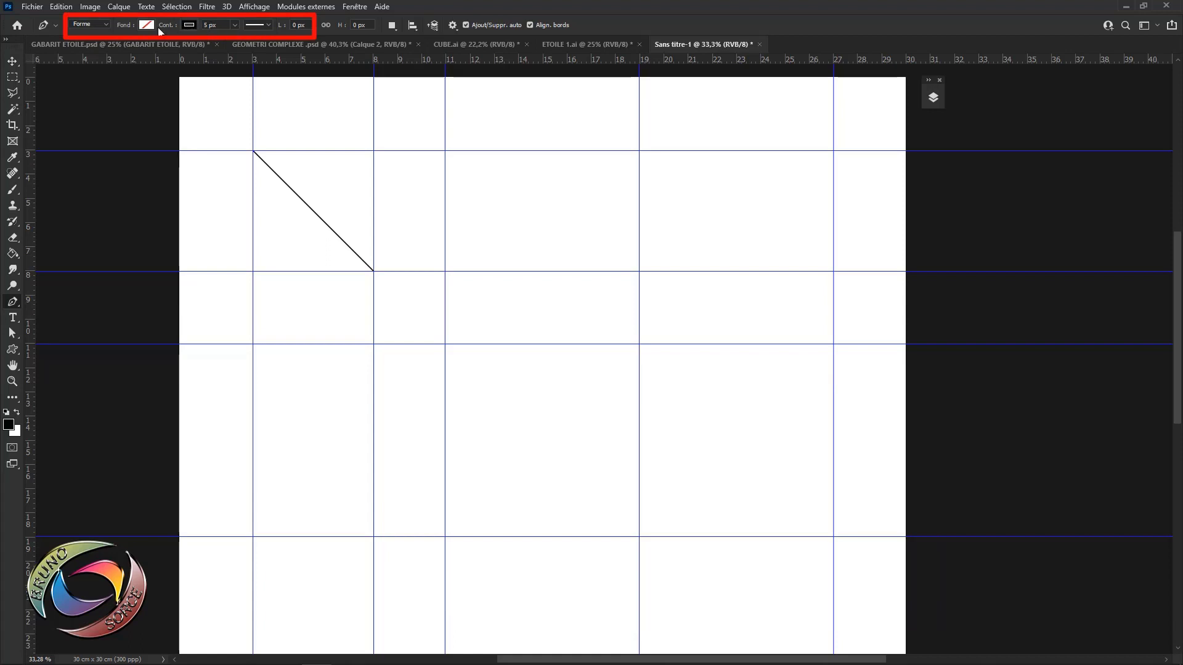
click(254, 152)
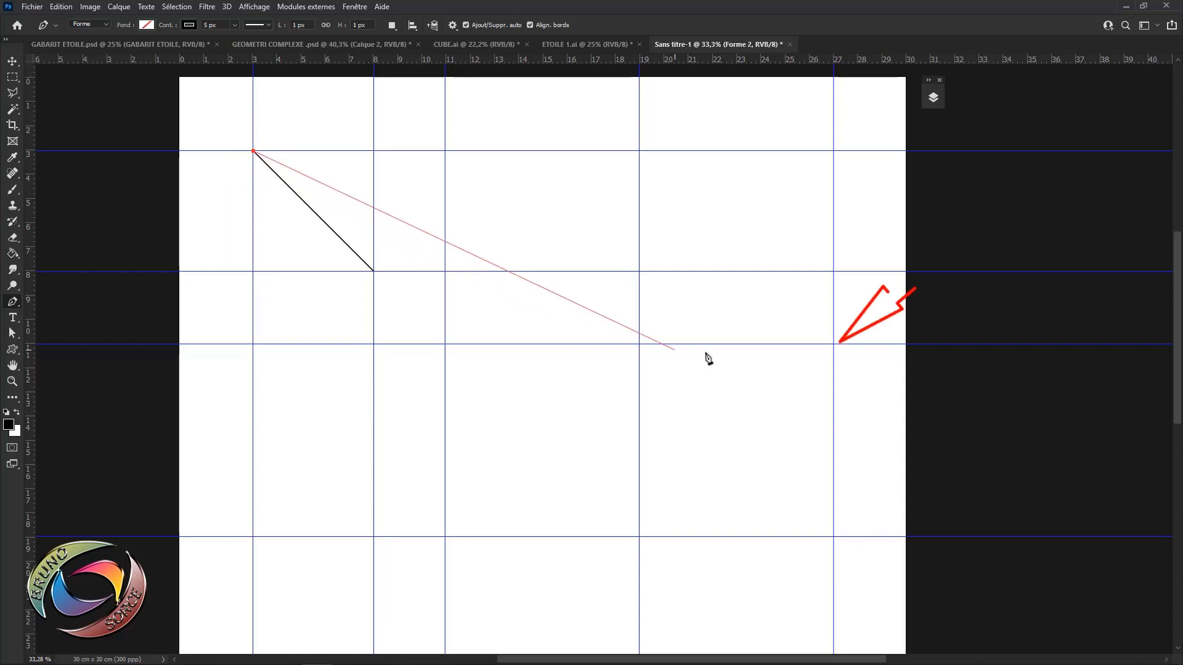
click(834, 345)
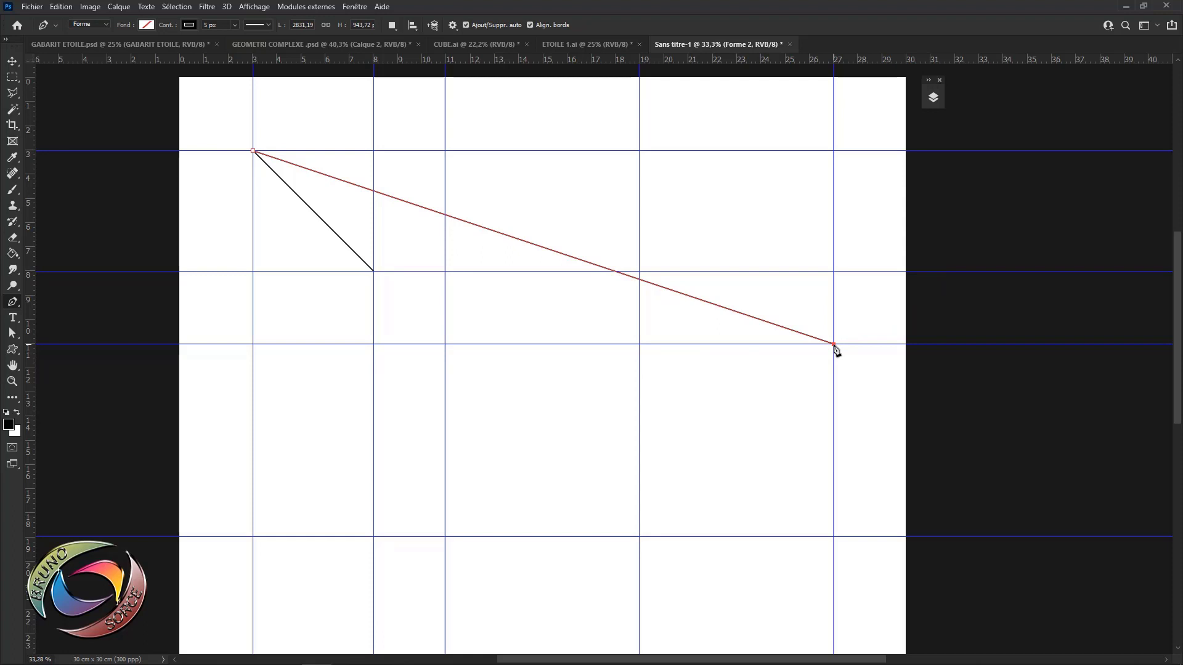
key(v)
click(793, 368)
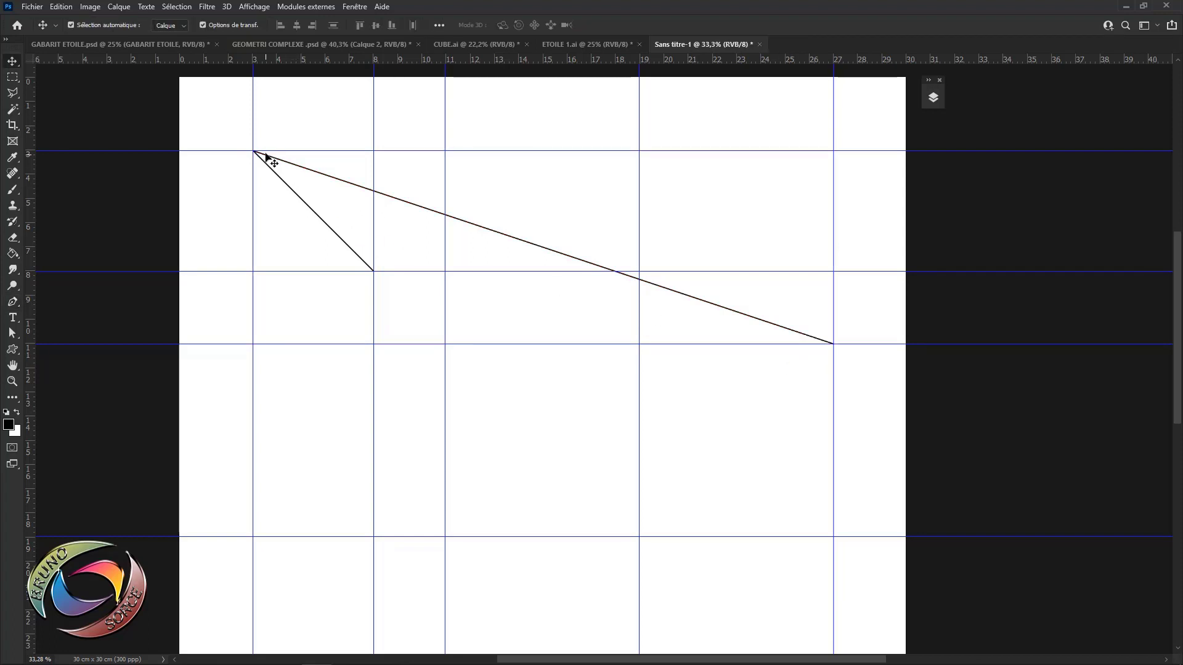
Draw a third Pen line from the first line's end at 8 cm, 8 cm to the guide intersection at 27 cm across, 19 cm down.
scroll(787, 348, down, 1)
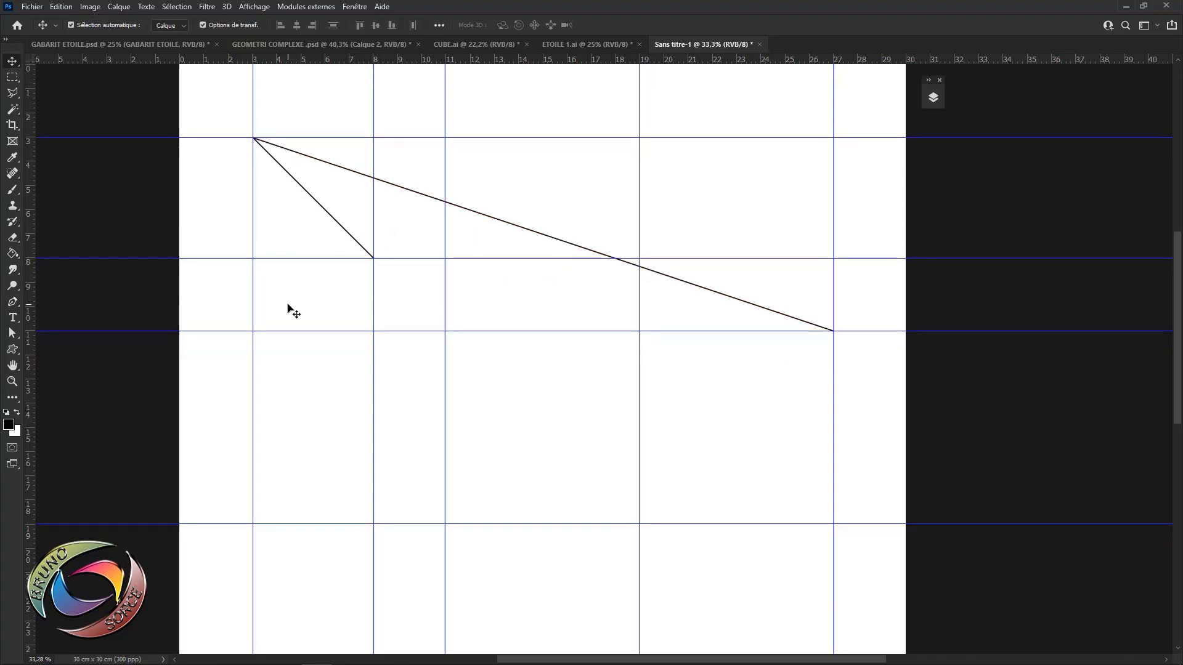
key(p)
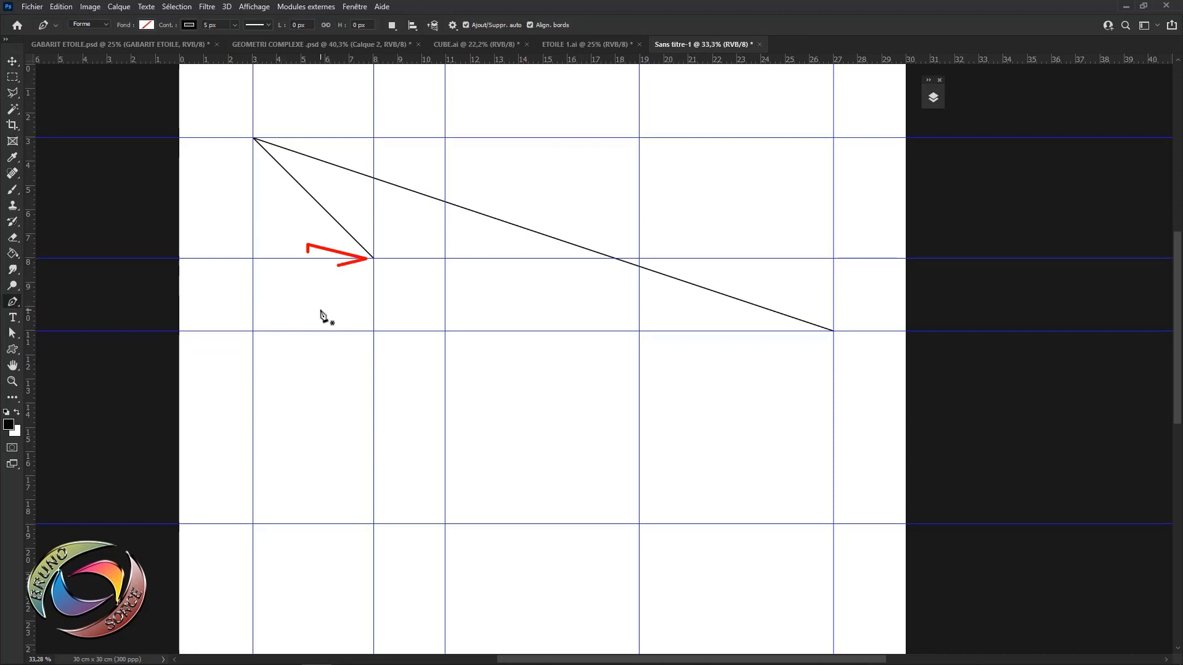
click(374, 258)
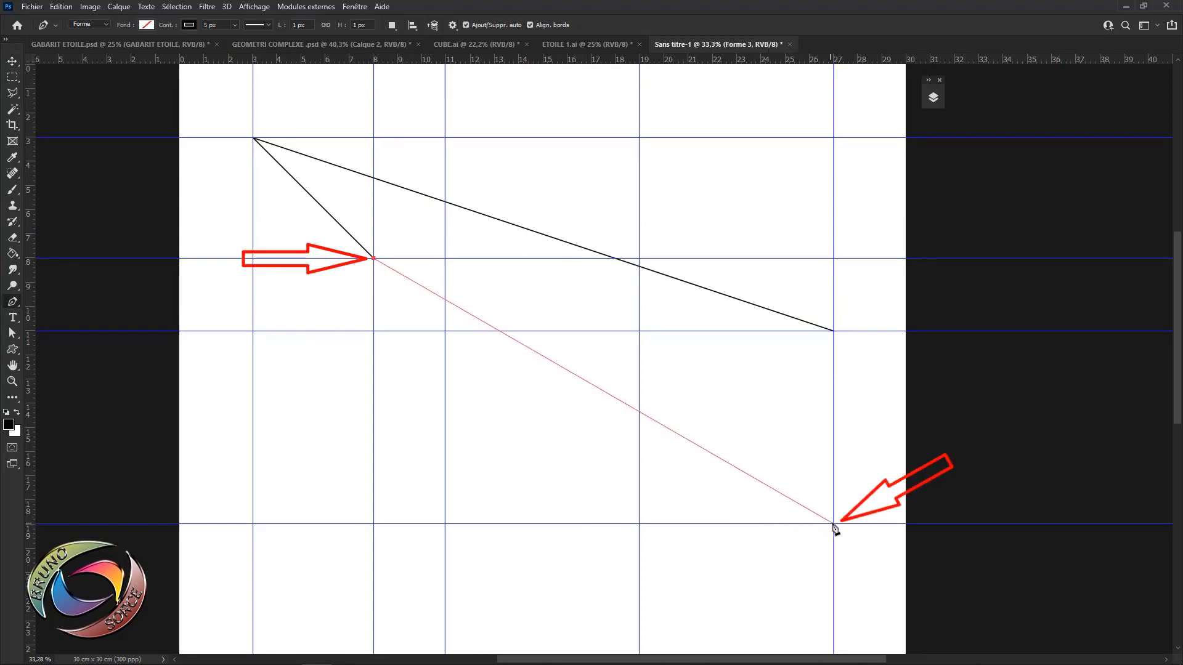
click(834, 524)
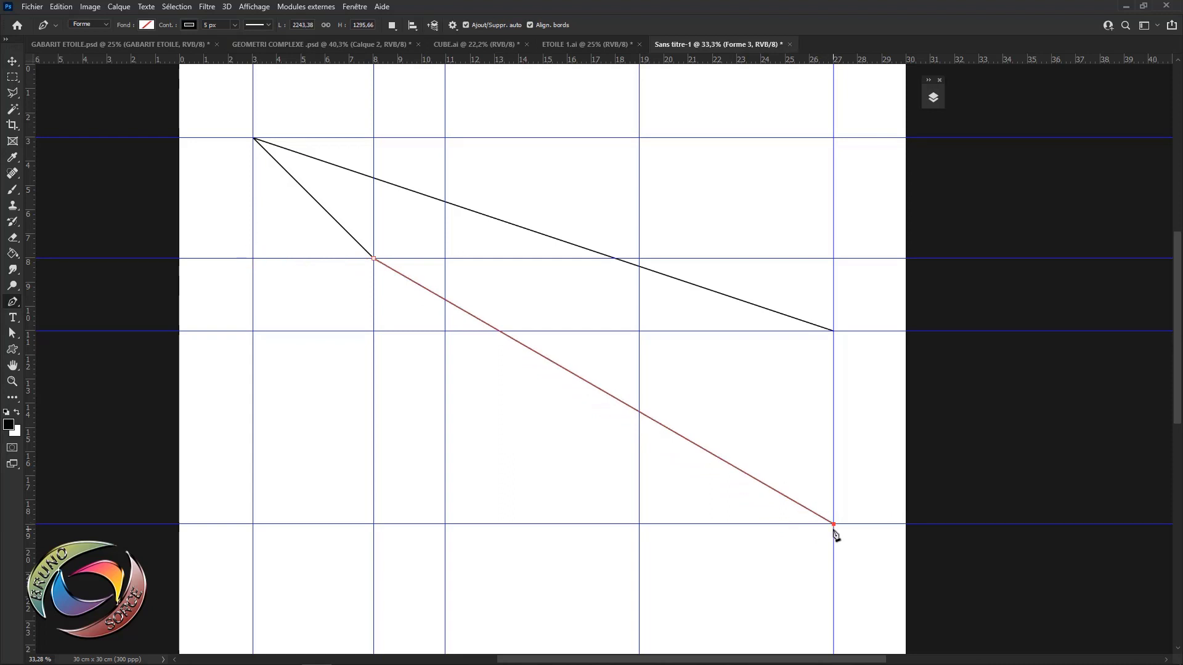
key(v)
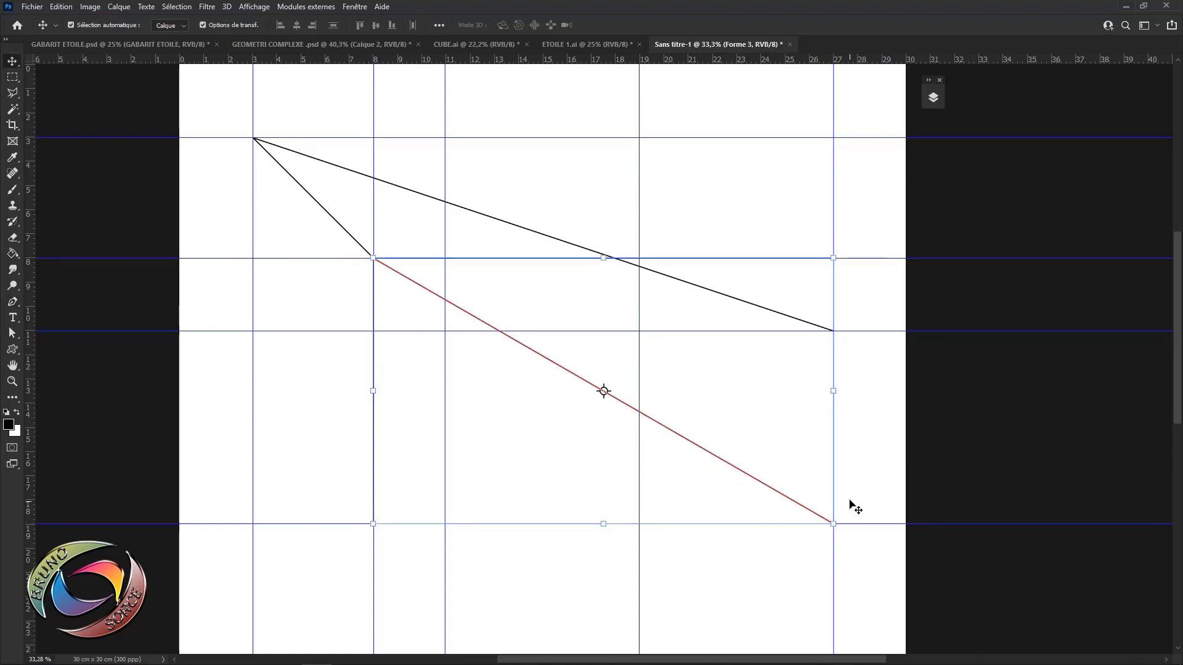
click(856, 490)
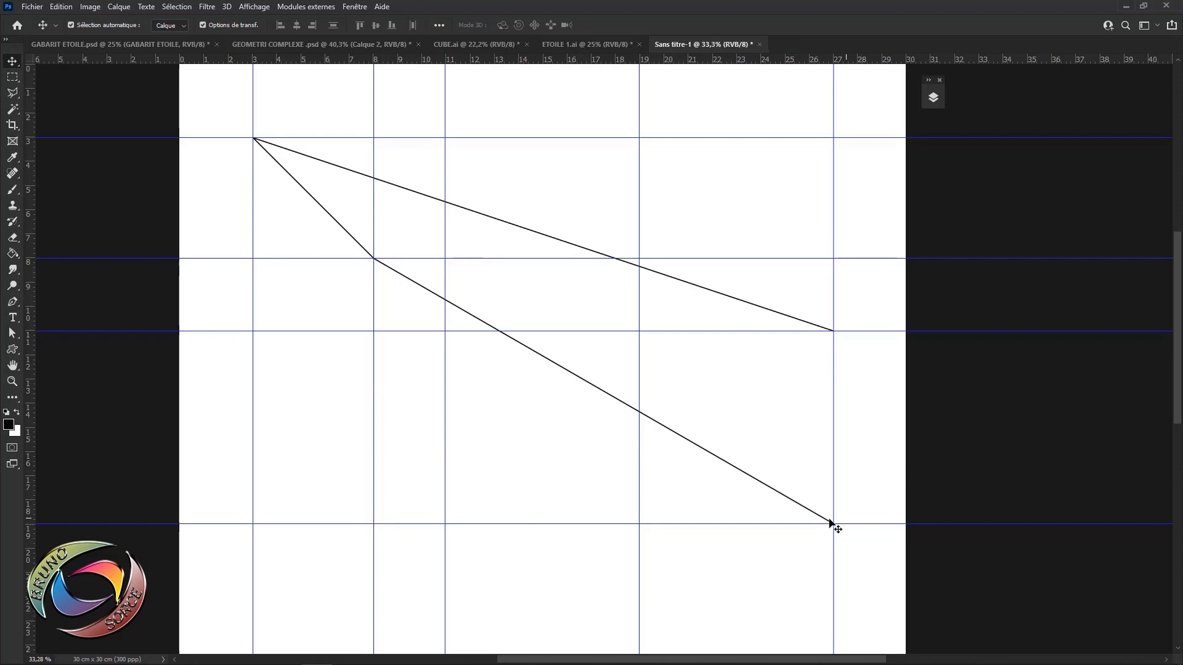
Draw a diagonal Pen line across the bordered square from 27 cm across, 3 cm down to 3 cm across, 27 cm down.
key(p)
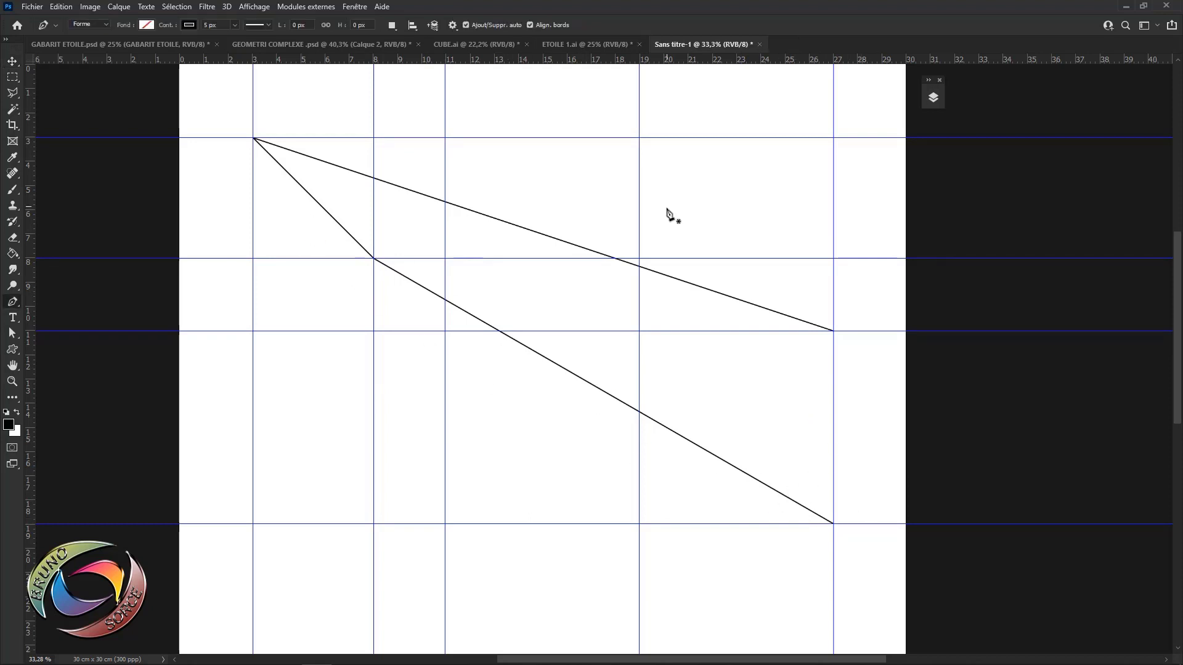
click(833, 138)
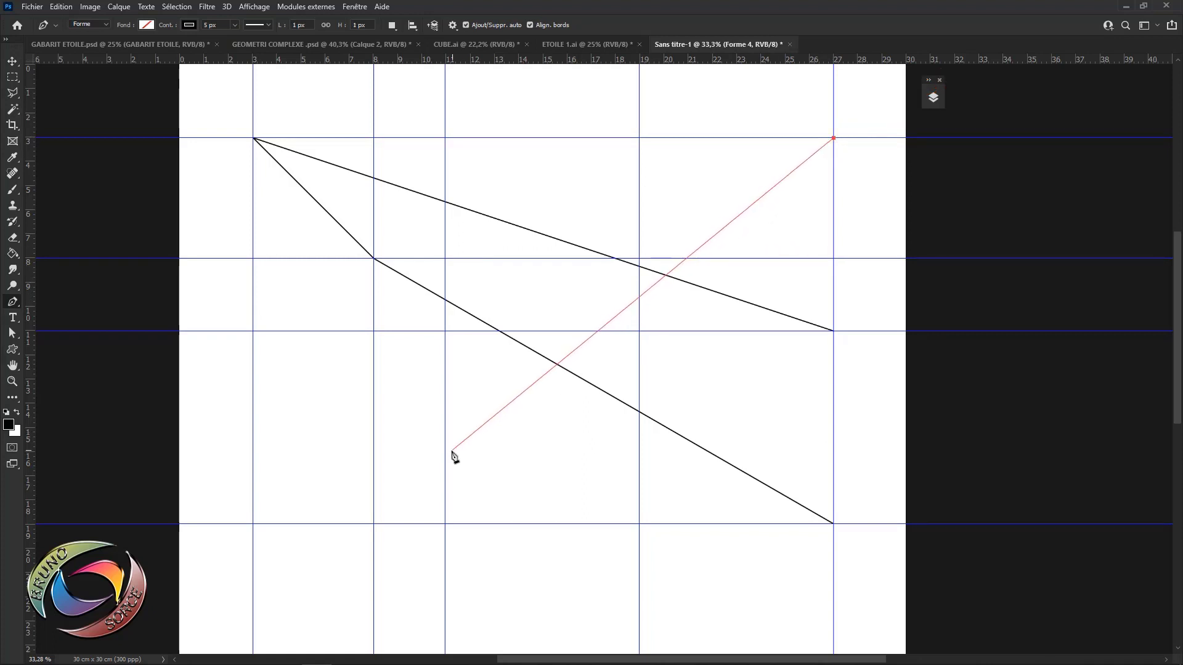
scroll(450, 463, down, 1)
scroll(394, 507, down, 1)
scroll(372, 525, down, 1)
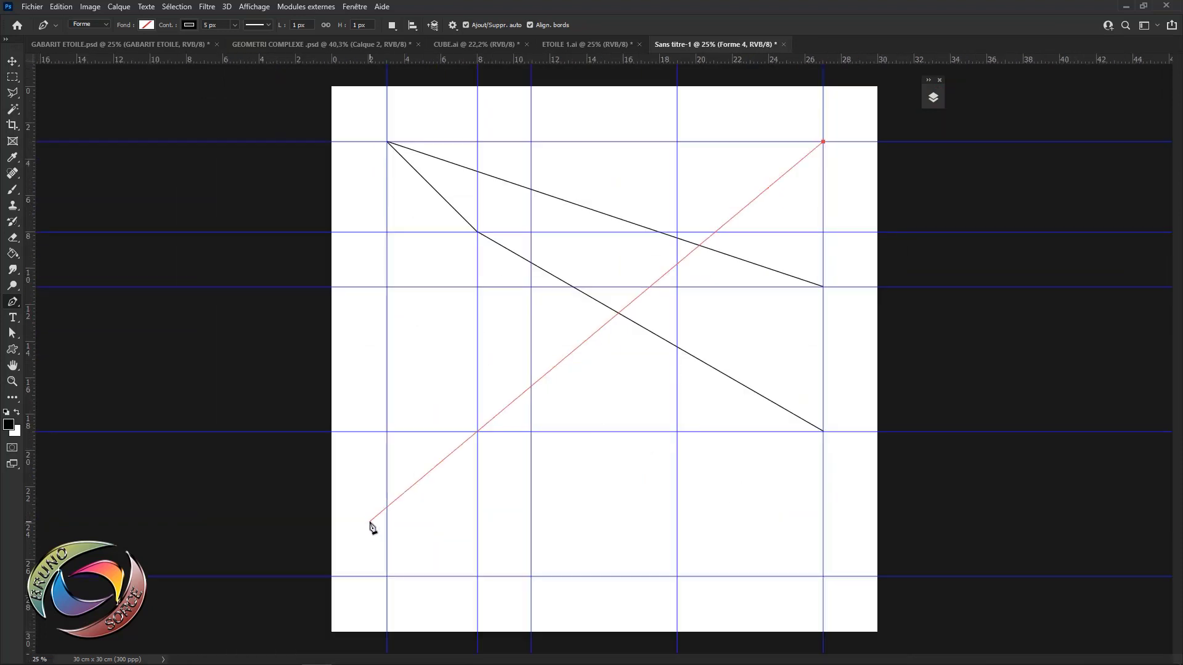
click(387, 577)
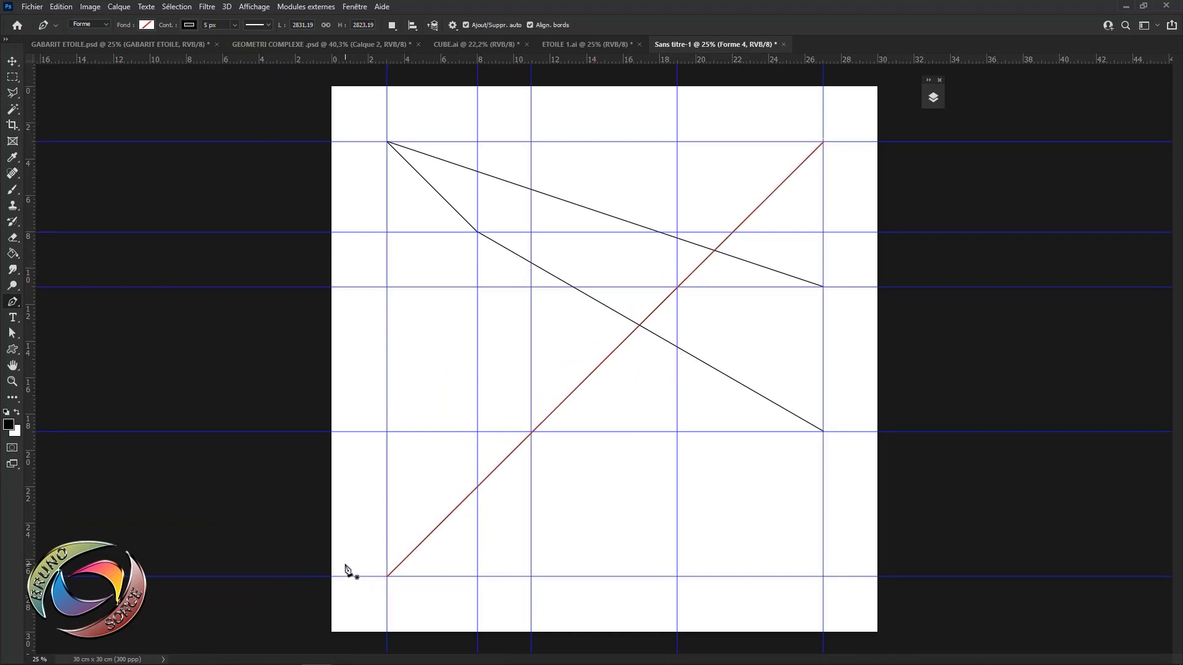
key(v)
click(367, 490)
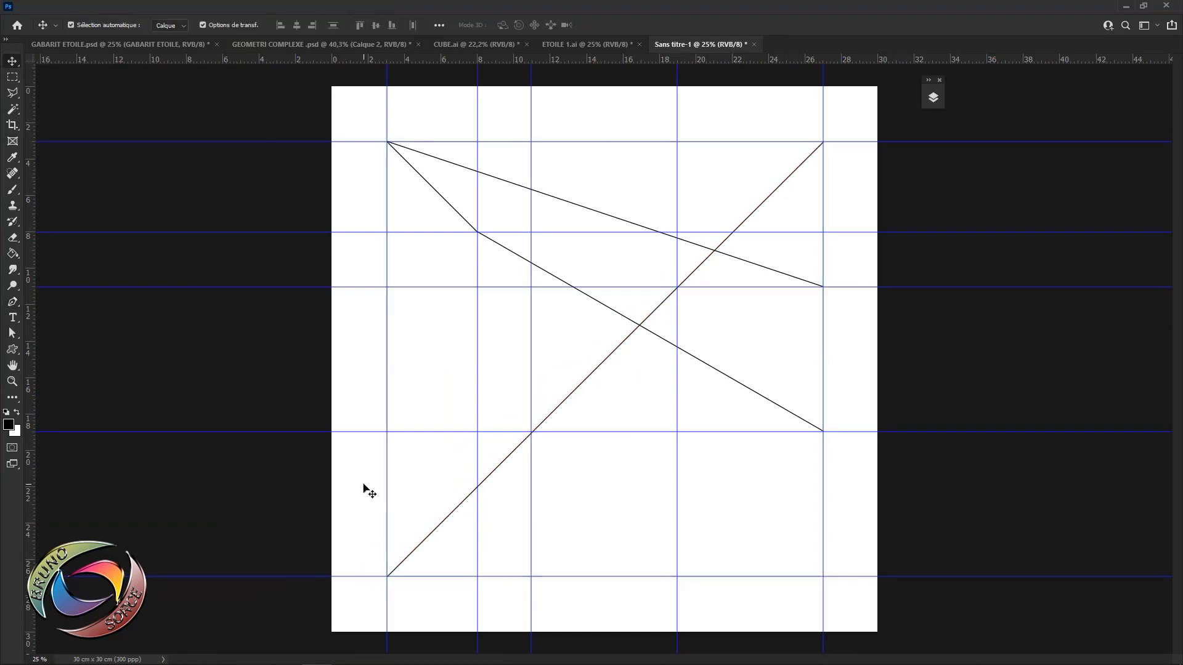
Show the layer list clear of the canvas and rasterize the diagonal line's layer, Forme 4.
click(934, 98)
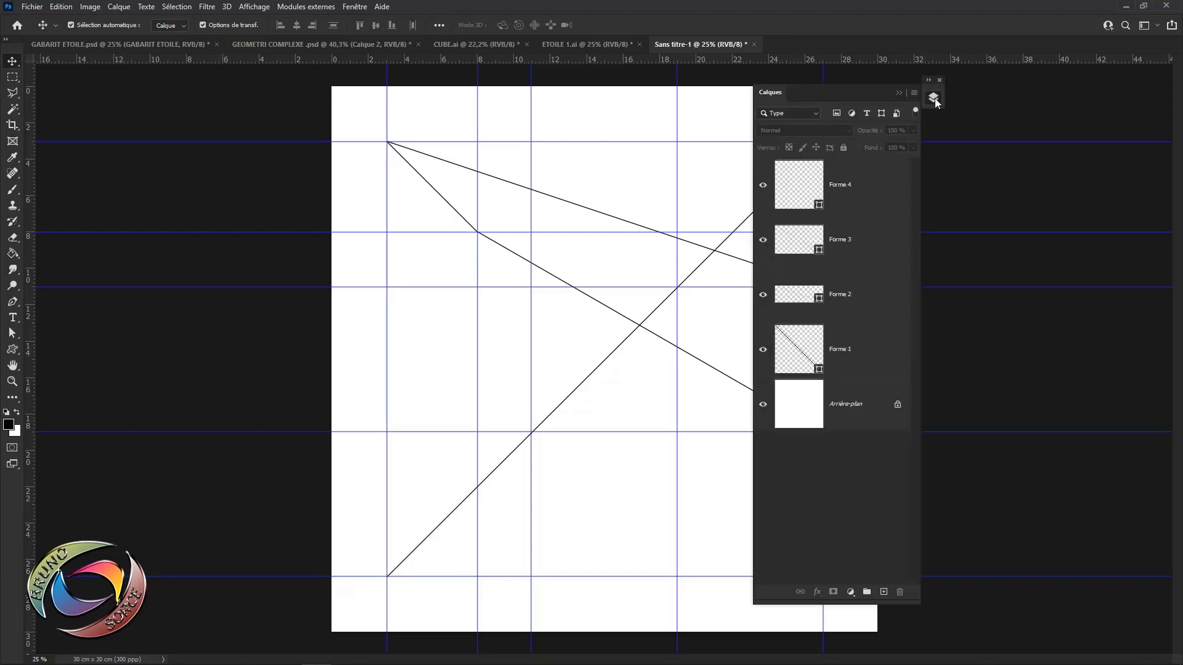
drag(856, 92, 995, 94)
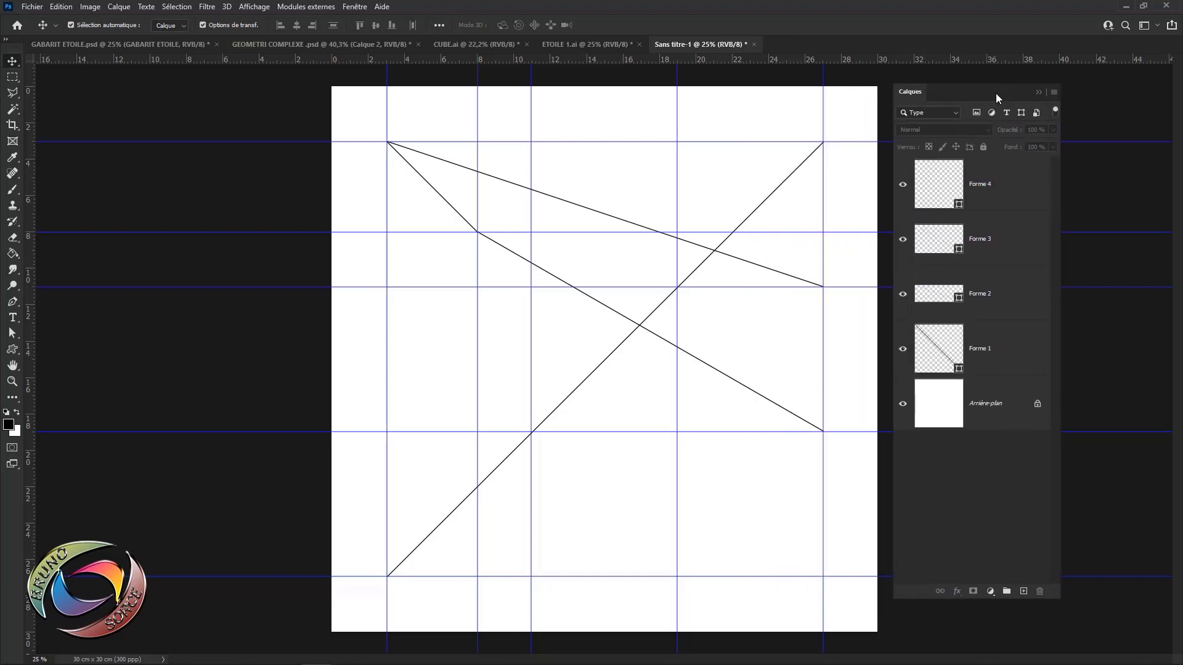
click(1014, 192)
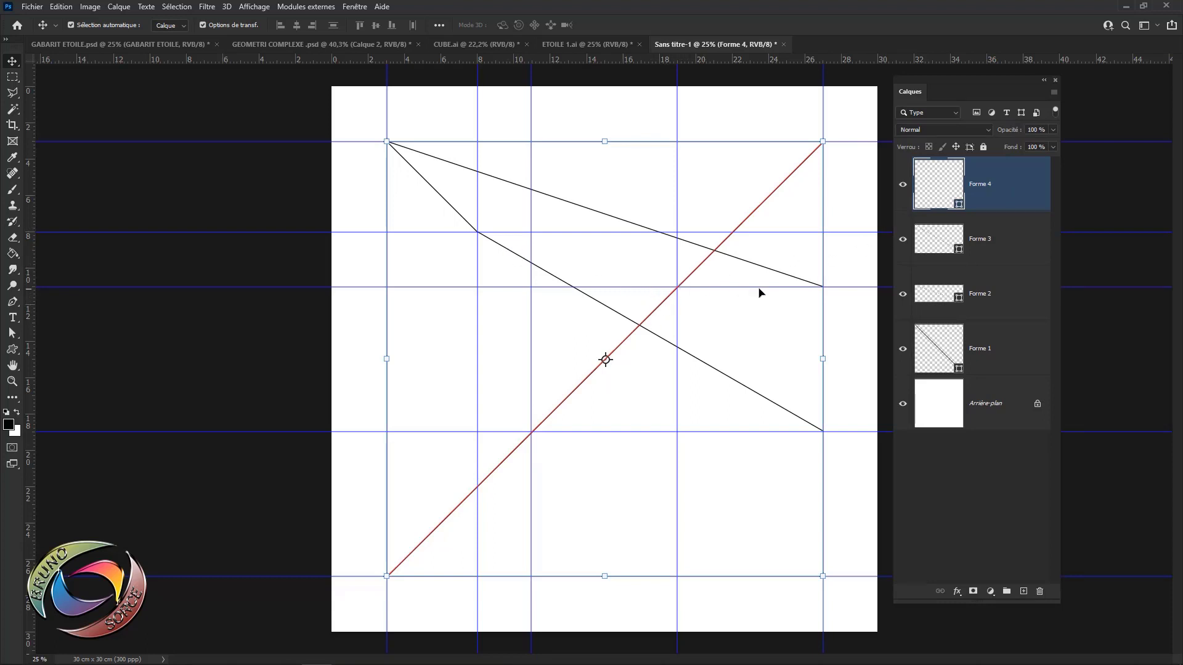
right_click(996, 196)
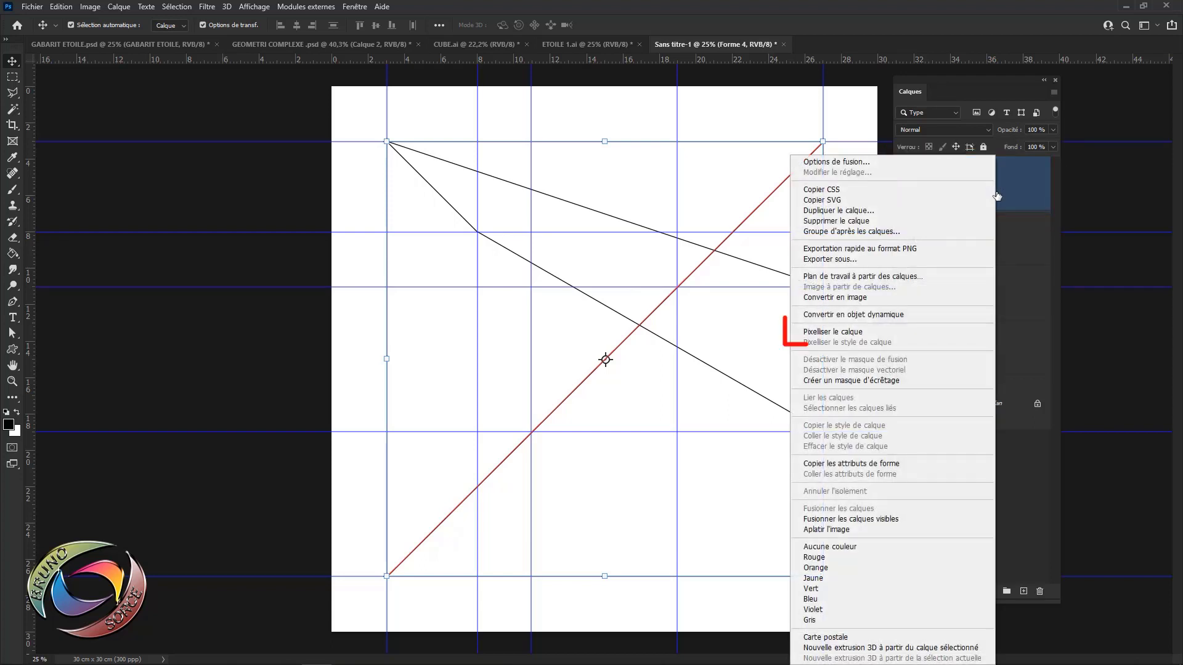
click(823, 333)
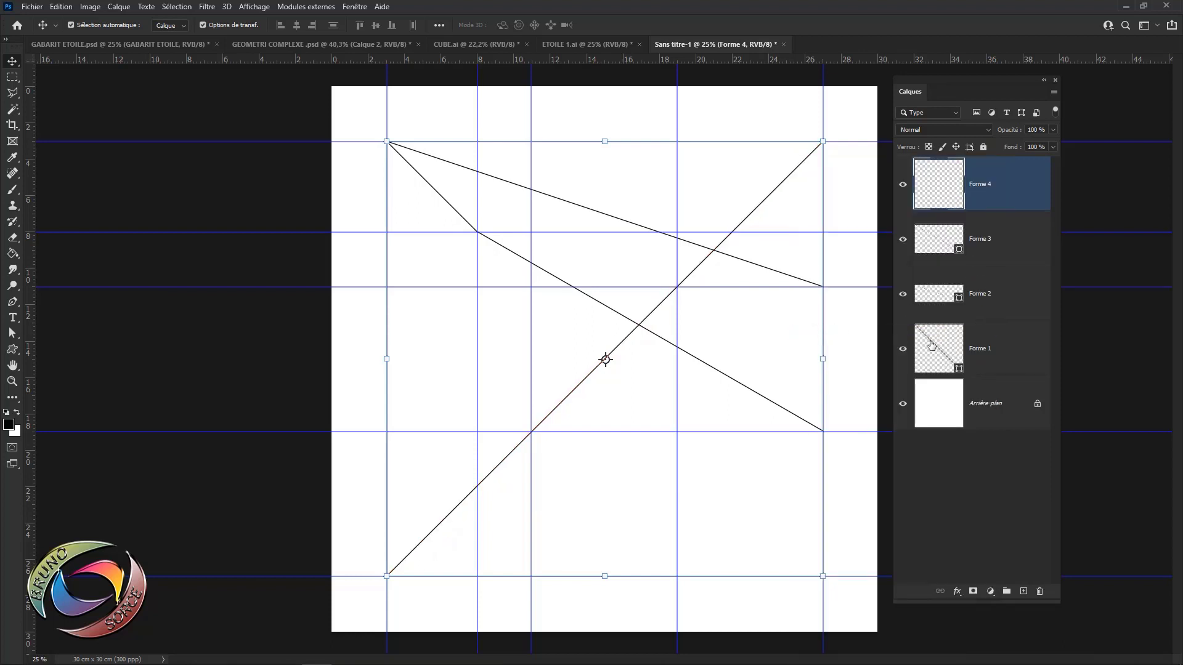
Erase the part of the diagonal on layer Forme 4 that lies between the two long lines it crosses, using the standard Eraser.
scroll(727, 297, up, 5)
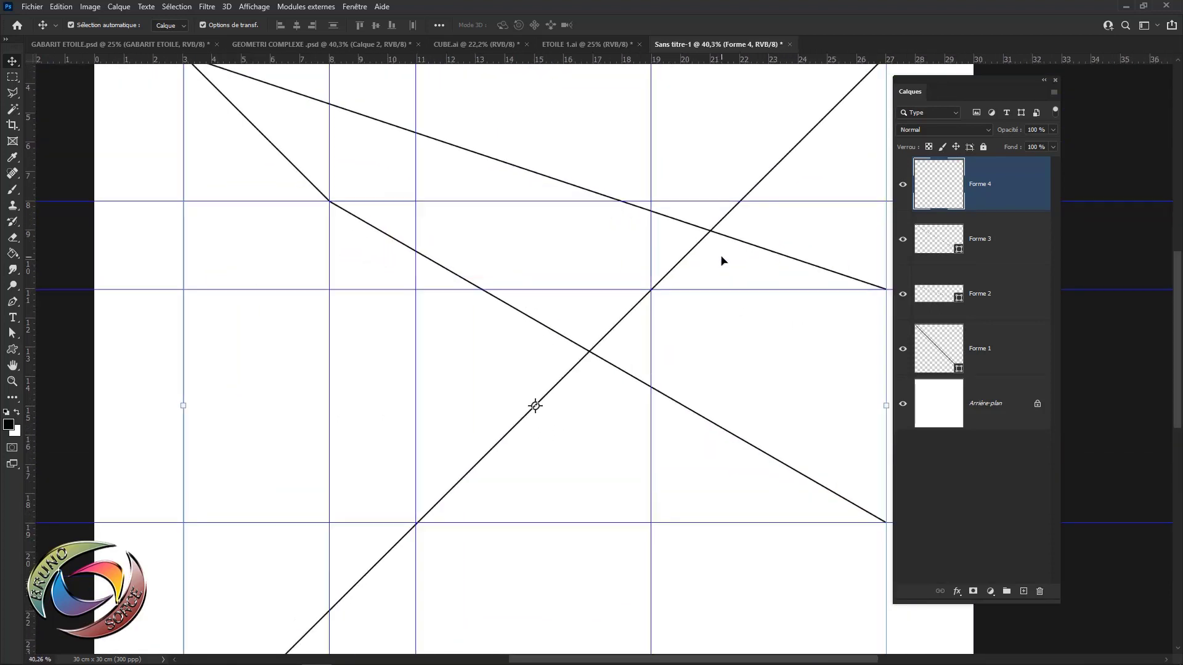
scroll(662, 279, up, 2)
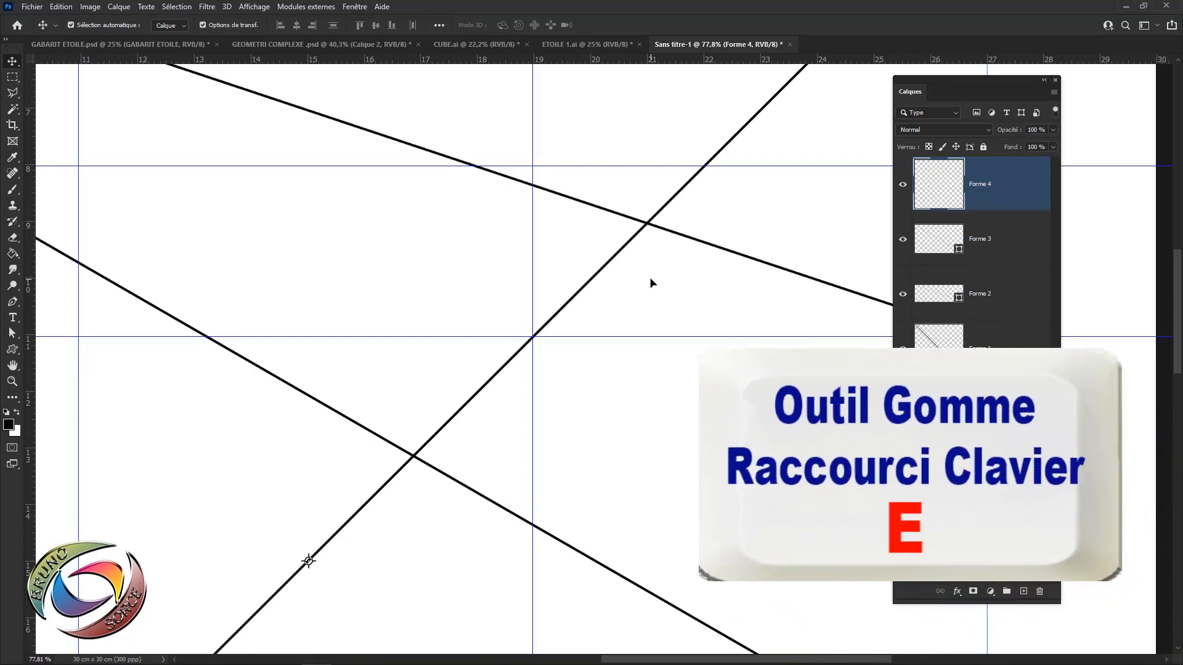
key(e)
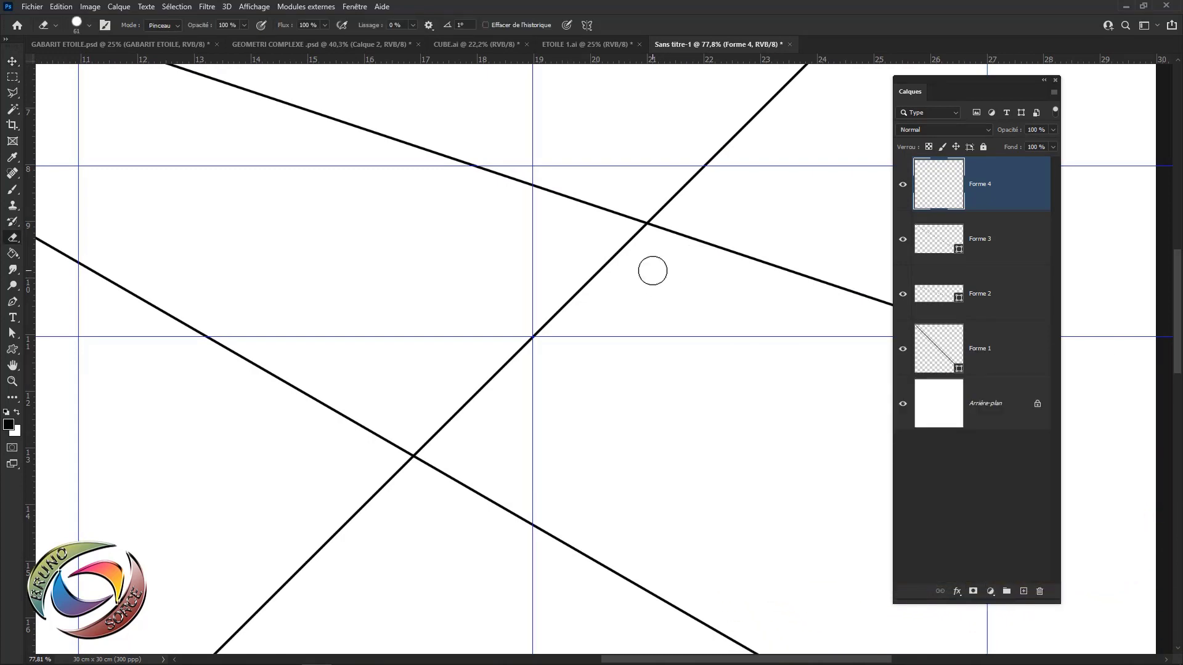
right_click(13, 239)
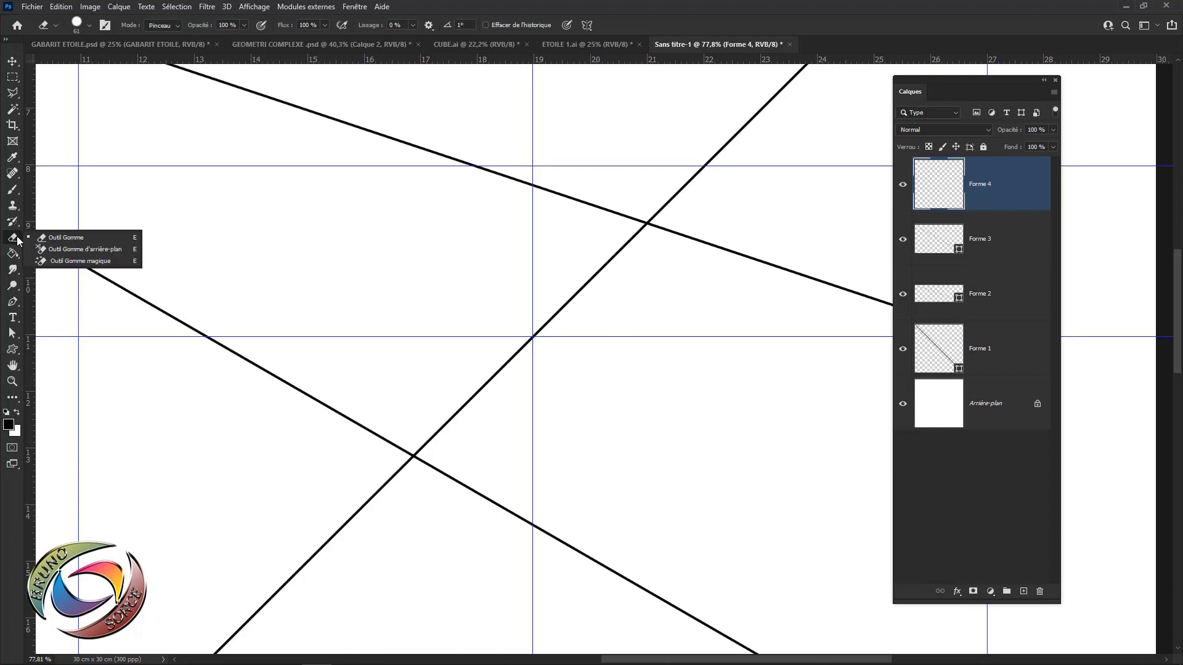
click(62, 239)
scroll(635, 248, up, 1)
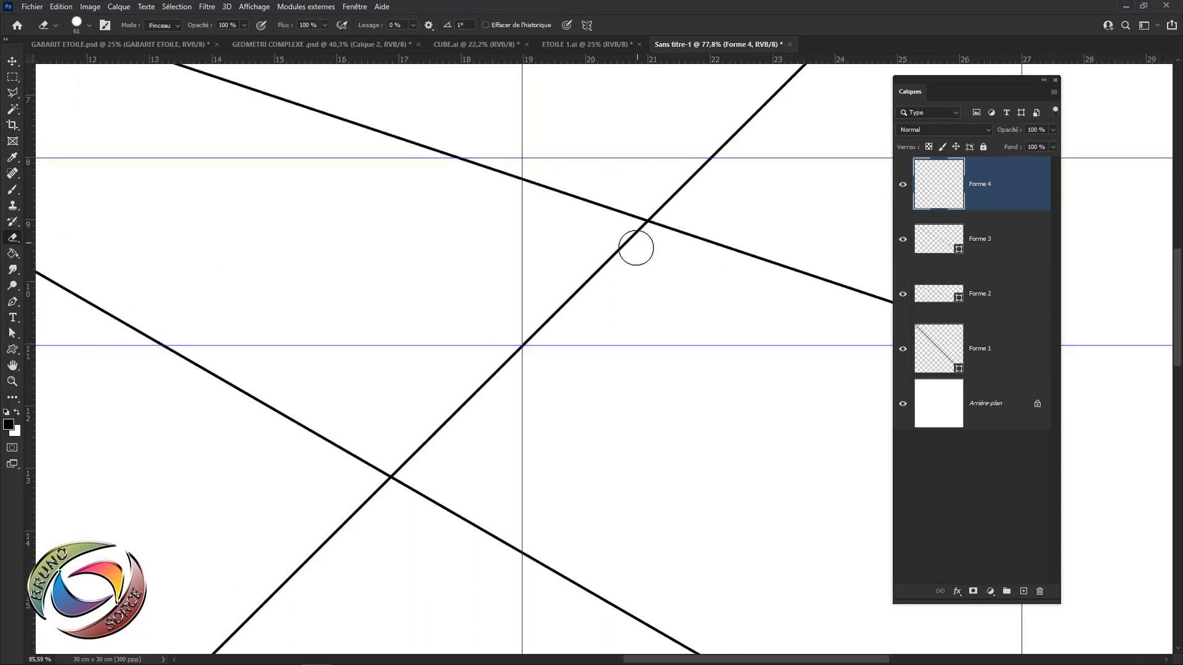
scroll(636, 248, up, 3)
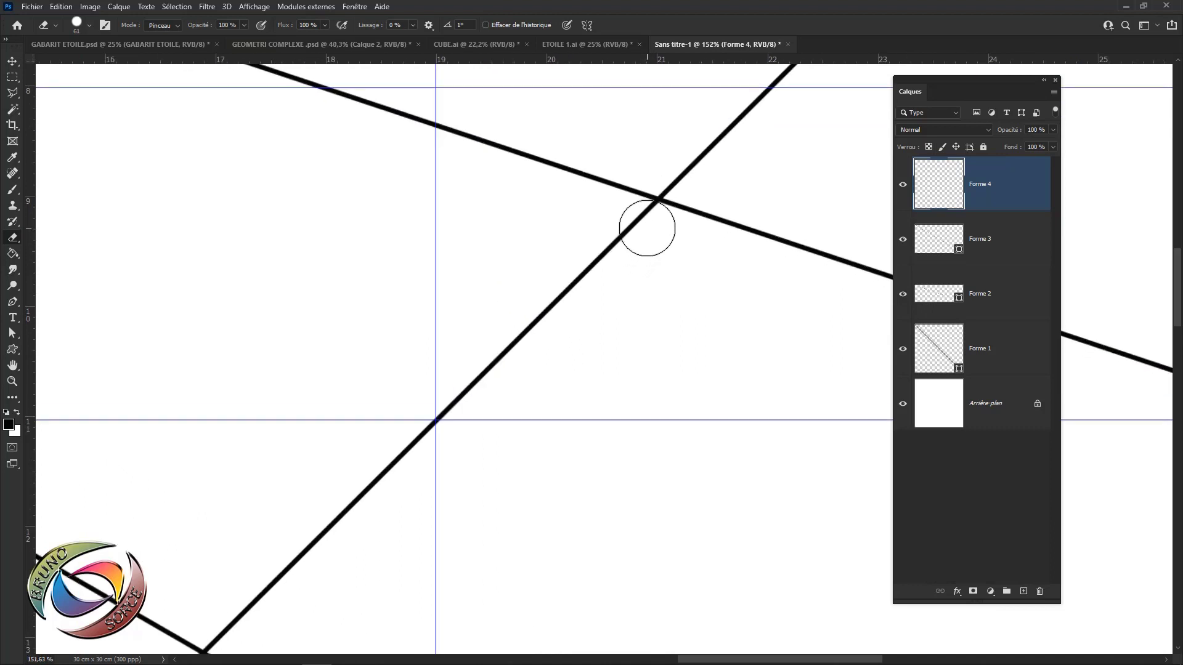
mouse_move(647, 228)
mouse_down()
mouse_move(453, 390)
mouse_move(407, 453)
mouse_up()
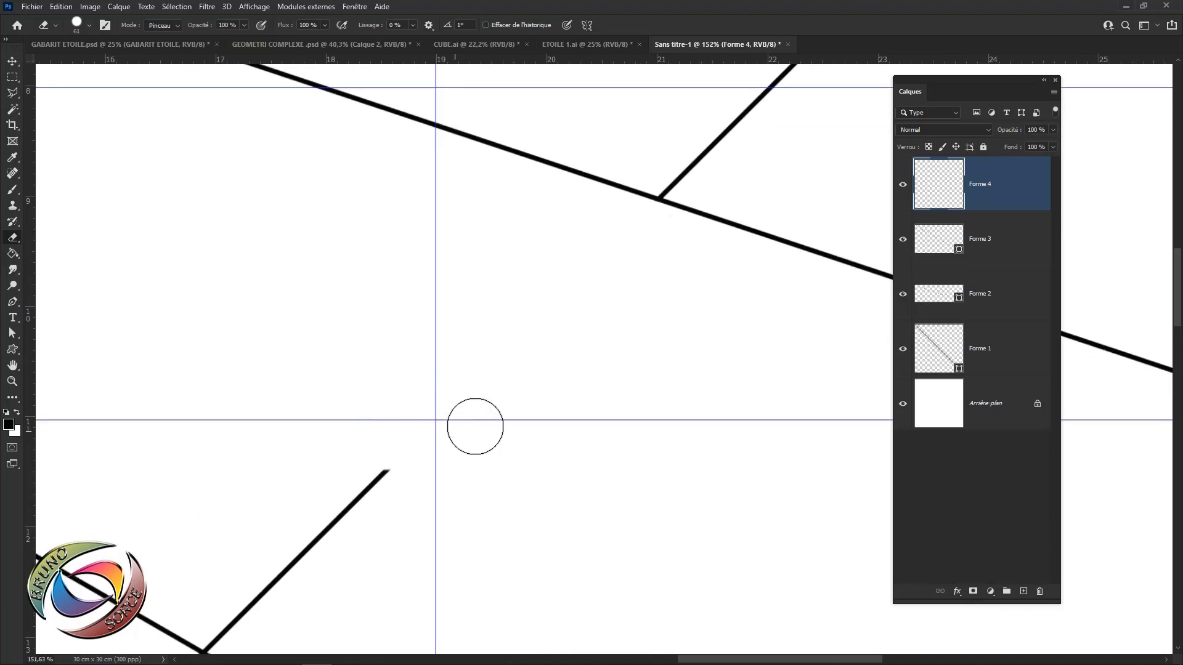
drag(470, 427, 792, 151)
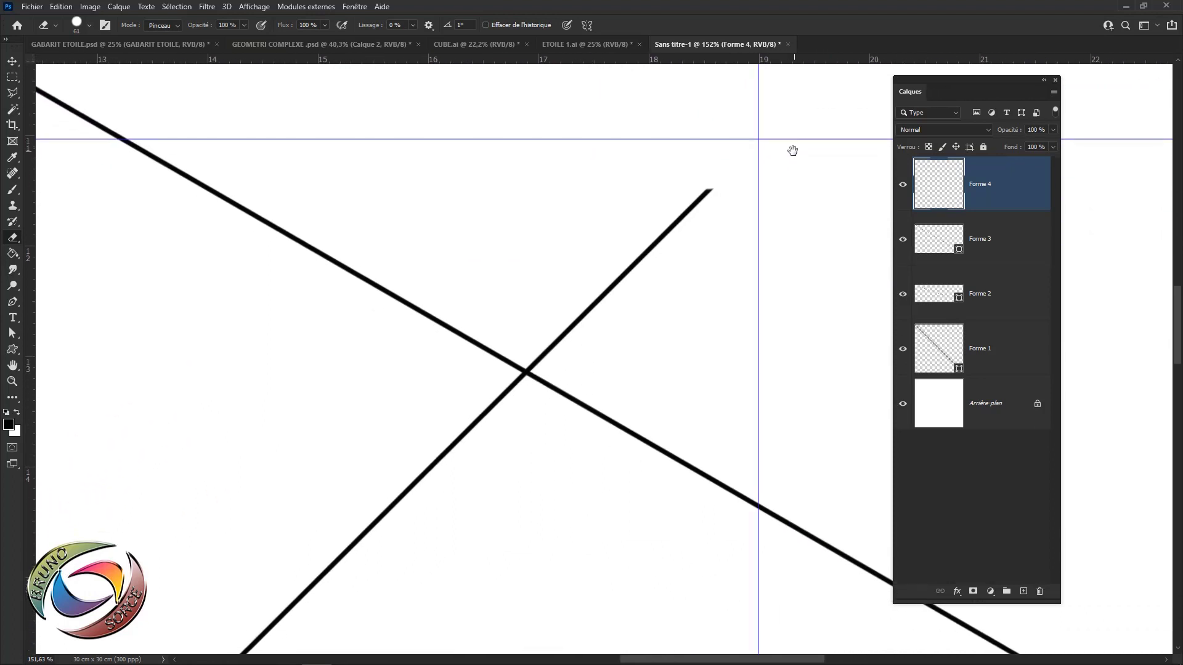
mouse_move(714, 191)
mouse_down()
mouse_move(597, 309)
mouse_move(538, 341)
mouse_move(573, 330)
mouse_up()
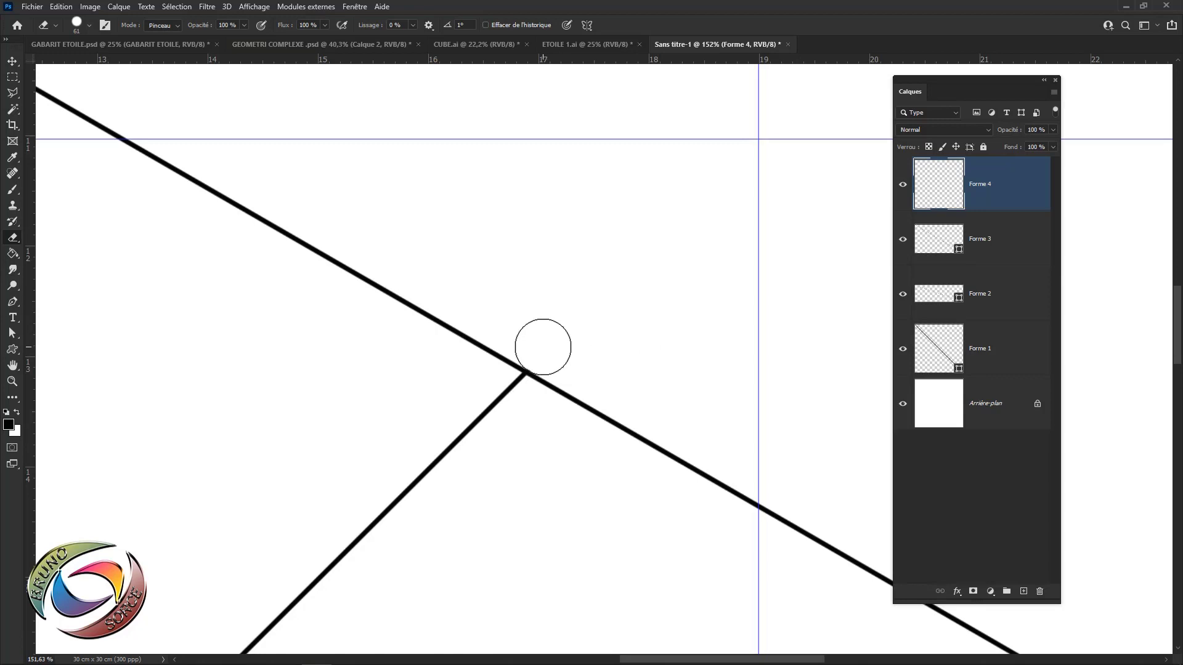
scroll(546, 342, down, 6)
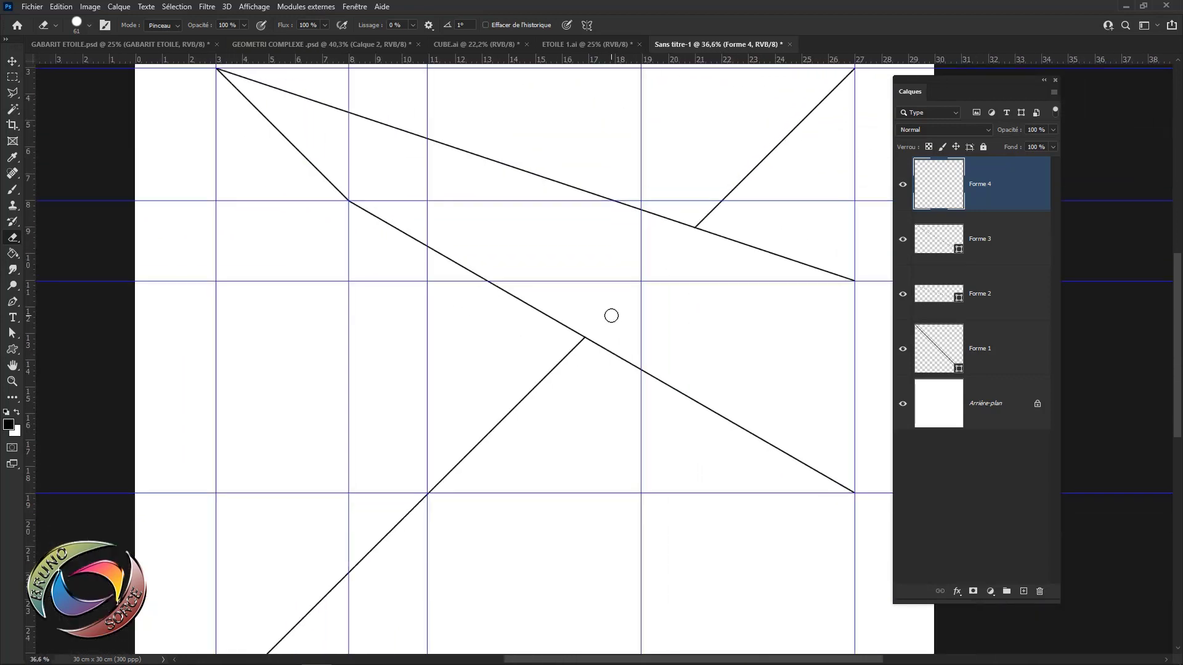
Draw a diagonal Pen line from the guide intersection at 11 cm across, 27 cm down to 27 cm across, 11 cm down.
scroll(612, 328, down, 2)
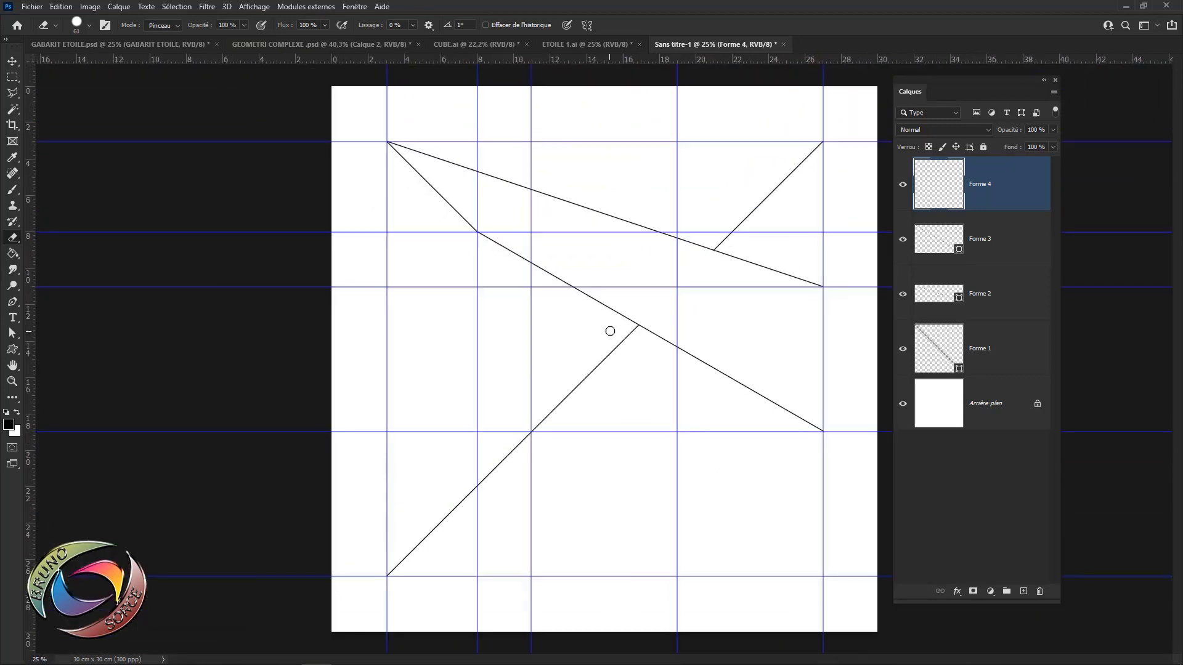
key(p)
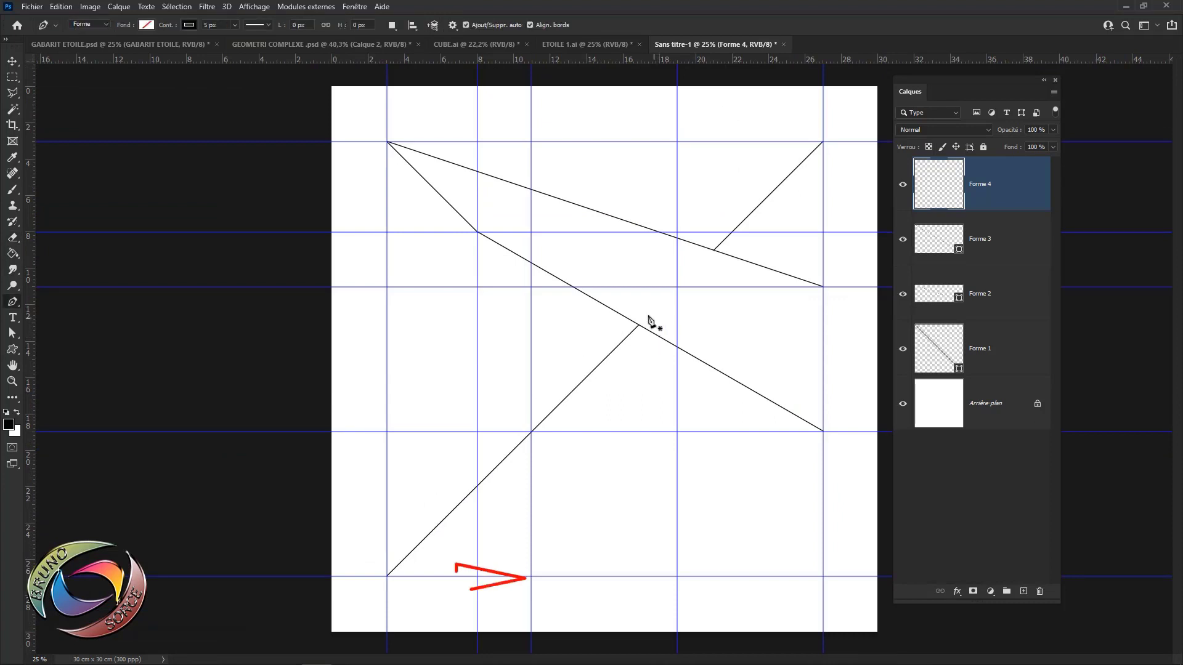
click(531, 577)
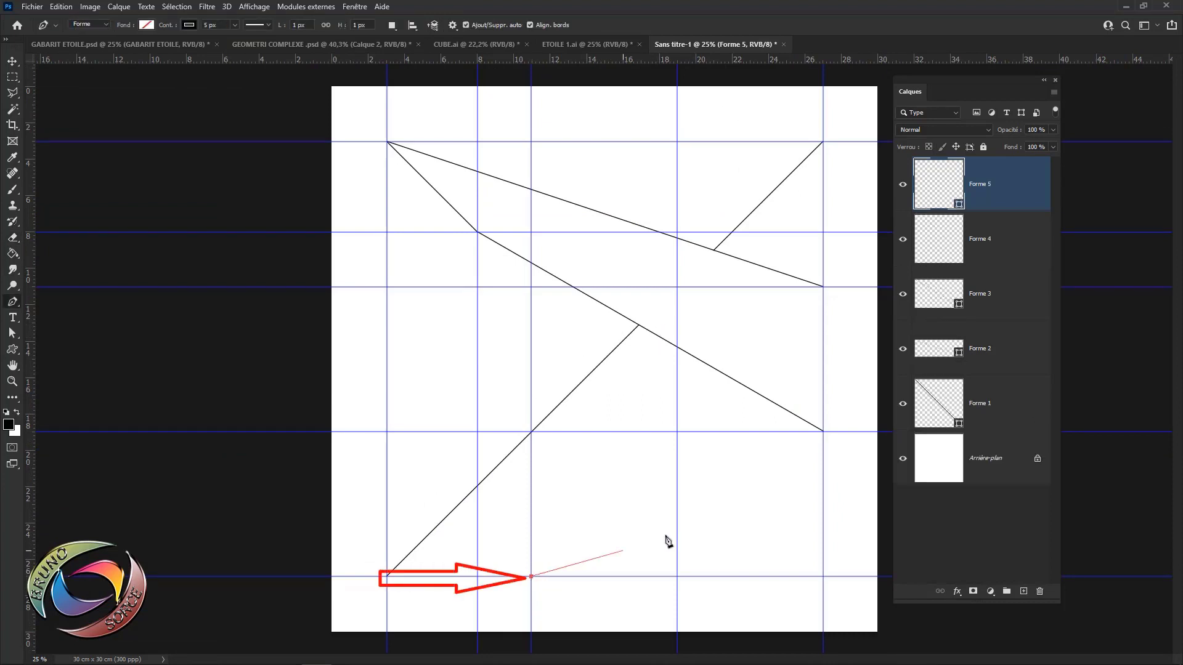
click(824, 287)
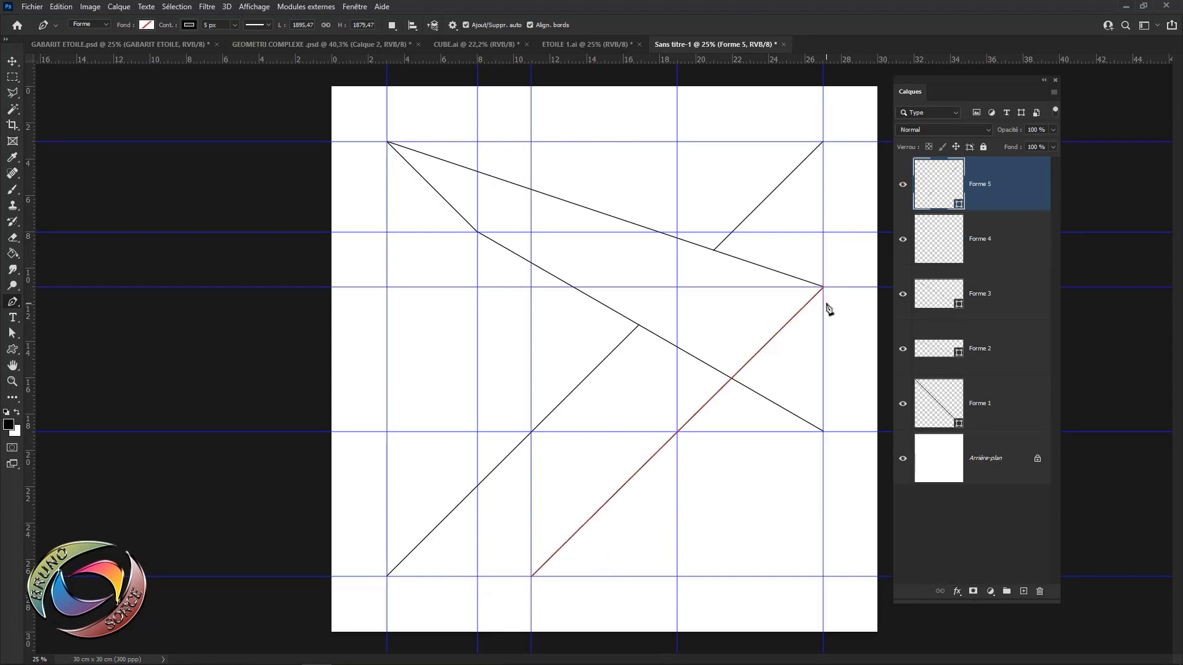
Rasterize the new diagonal line's layer, Forme 5.
key(v)
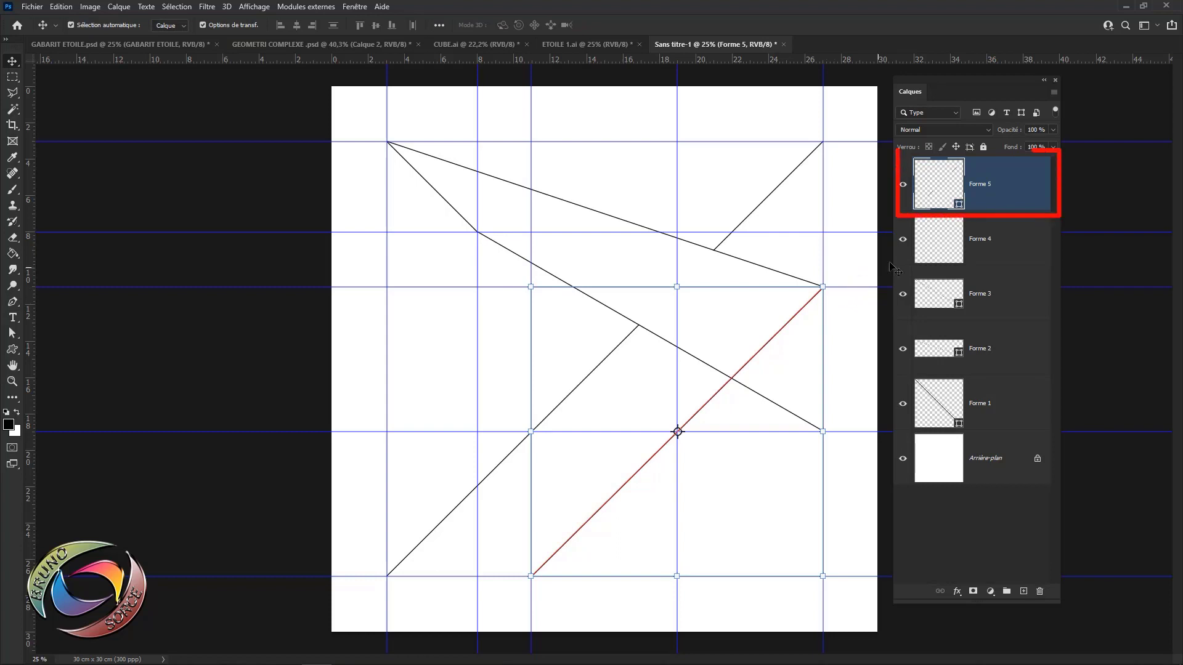
right_click(1009, 190)
click(856, 332)
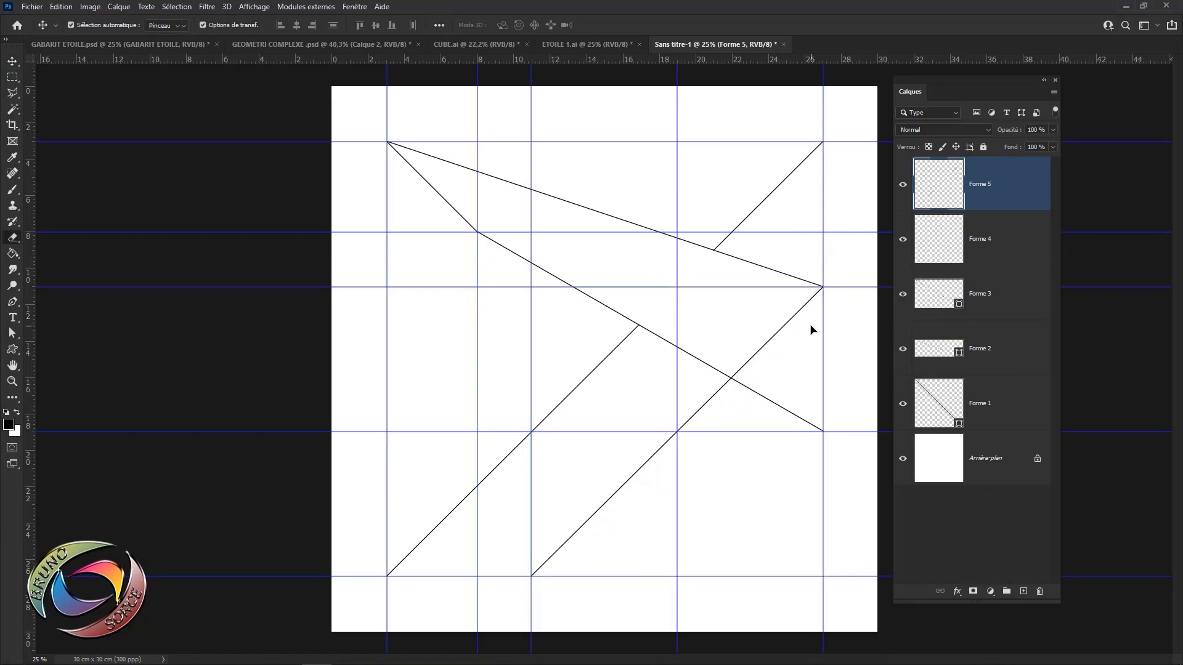
Erase the upper part of the Forme 5 diagonal, from the long line it crosses up to its end at 27 cm, 11 cm.
key(e)
scroll(810, 330, up, 5)
scroll(801, 280, up, 1)
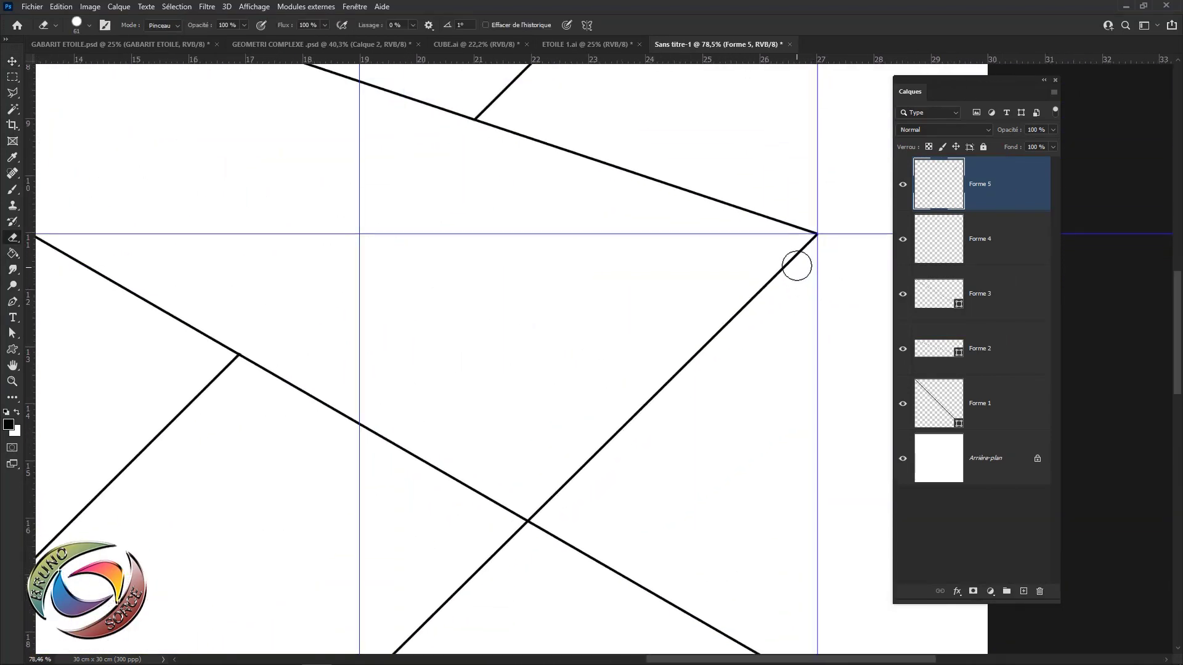
click(809, 250)
mouse_move(537, 508)
mouse_down()
mouse_move(626, 441)
mouse_move(716, 326)
mouse_move(797, 256)
mouse_up()
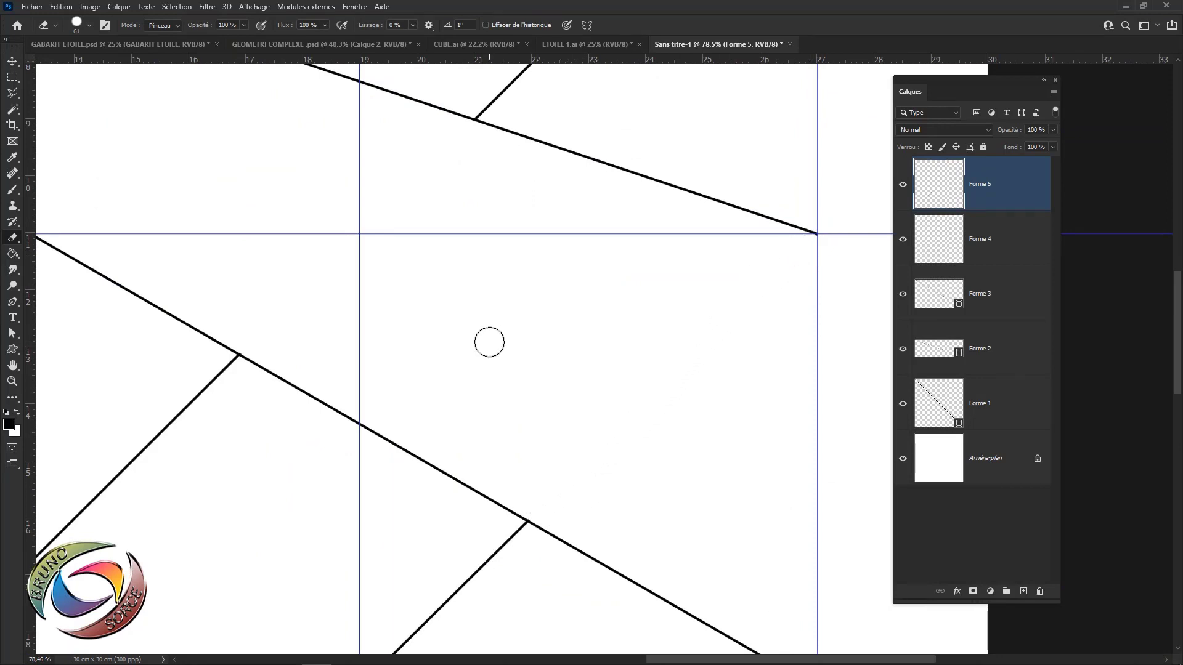
scroll(493, 340, down, 10)
scroll(568, 355, up, 1)
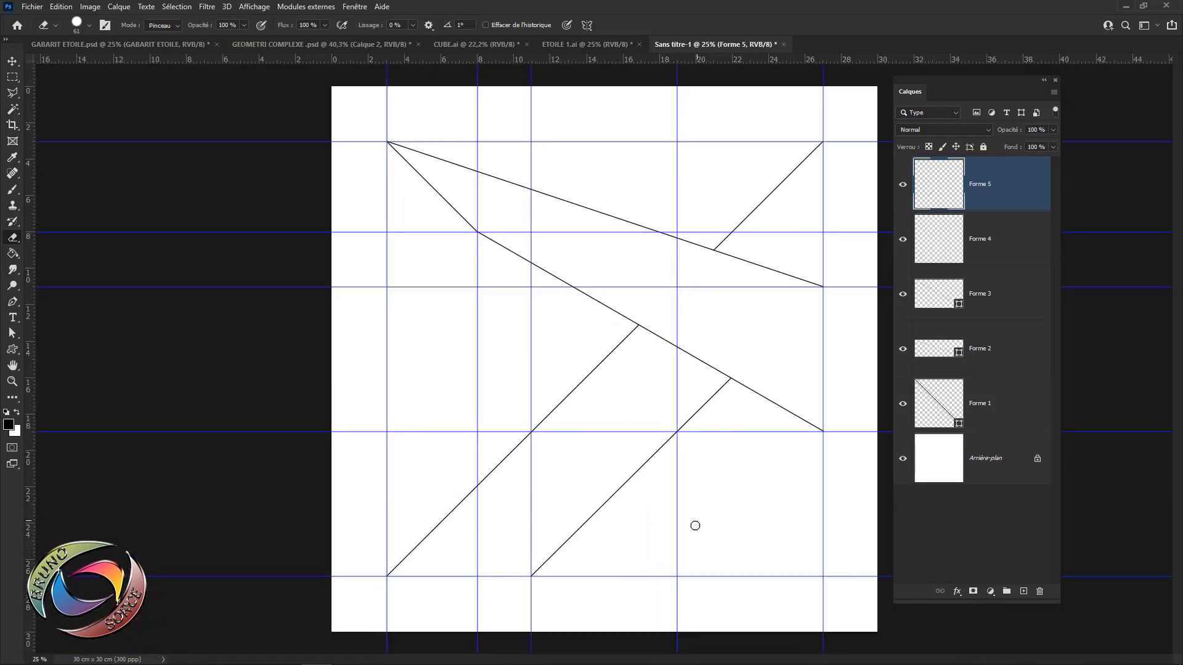
Draw a Pen line from the guide intersection at 19 cm across, 27 cm down to 8 cm across, 8 cm down.
key(p)
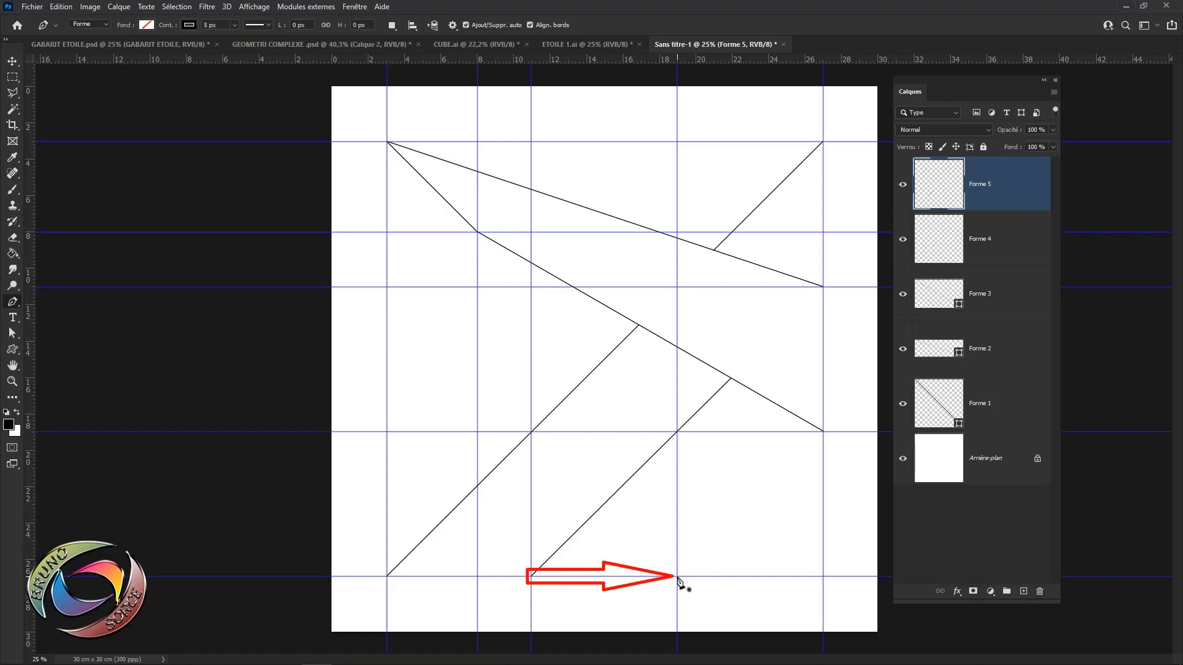
click(677, 576)
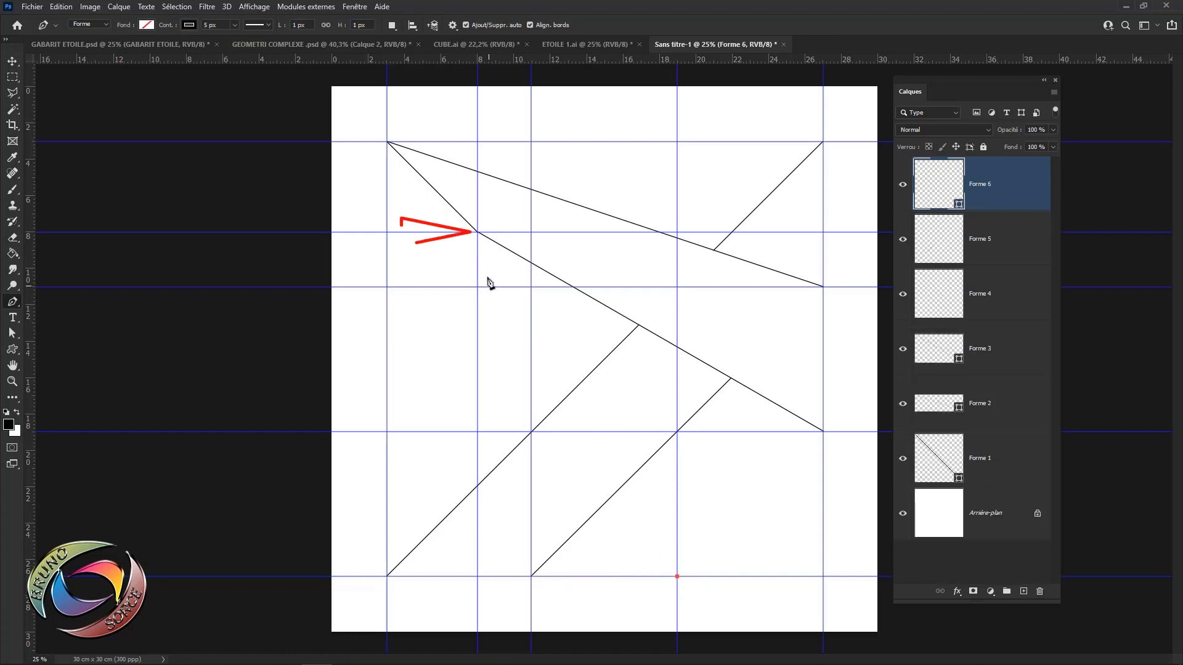
click(478, 233)
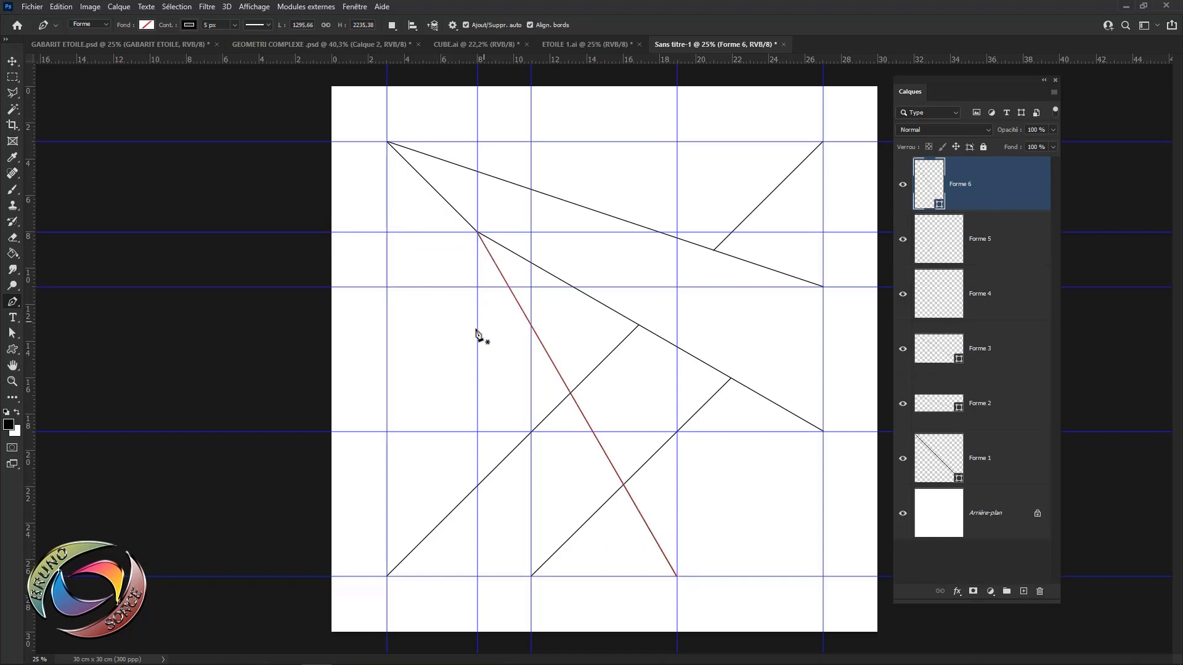
Rasterize the layer Forme 6, which holds the line ending at 8 cm, 8 cm.
key(v)
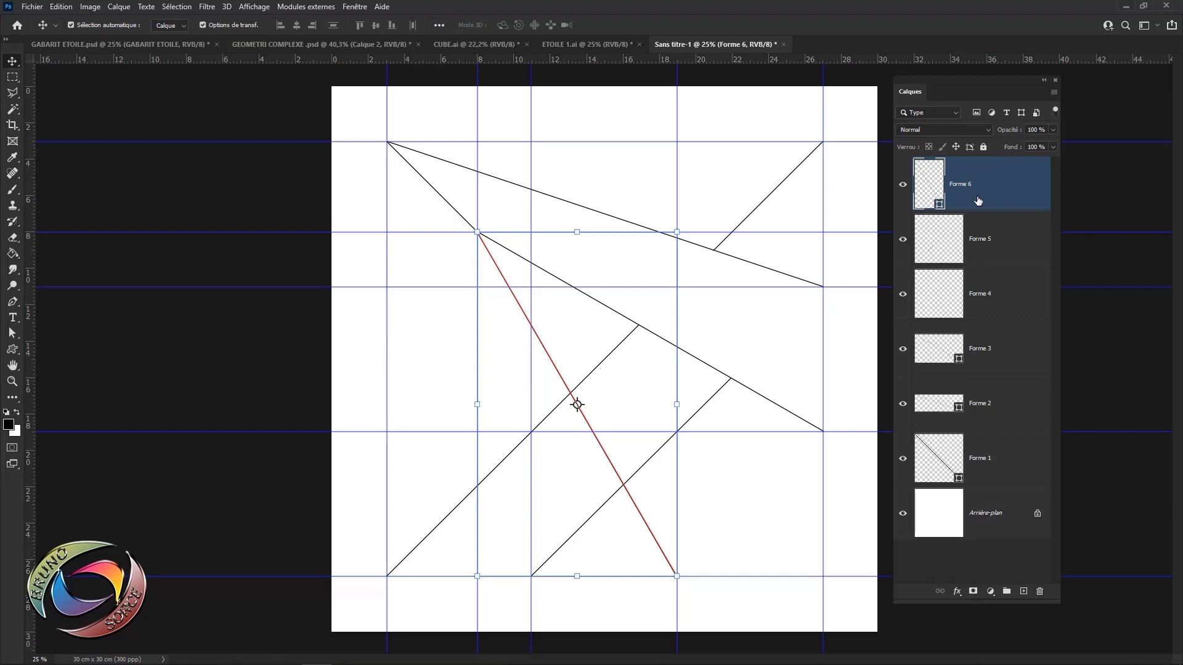
right_click(996, 181)
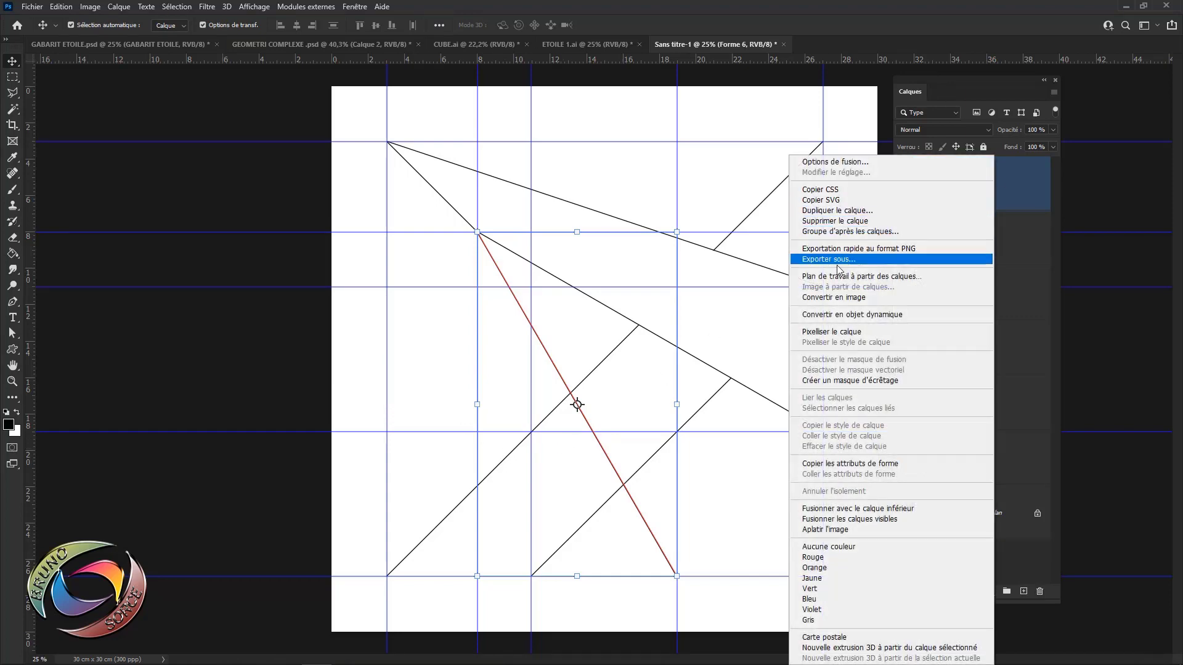
click(833, 332)
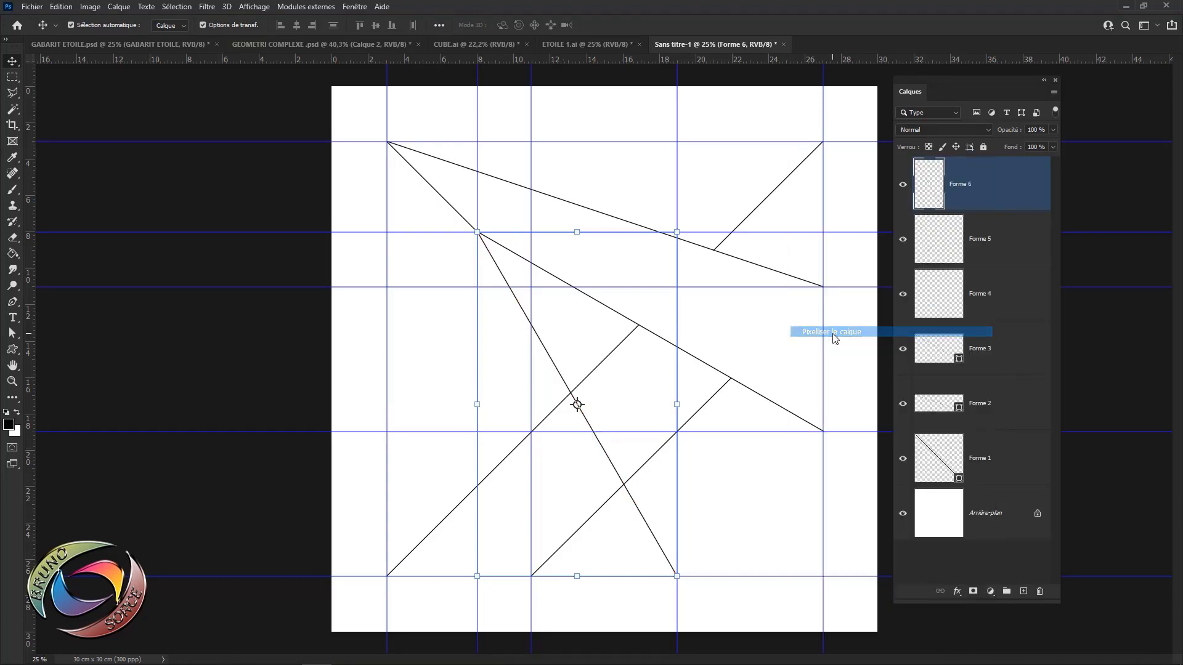
Erase the part of the Forme 6 line that lies between the two parallel diagonals.
scroll(597, 408, up, 4)
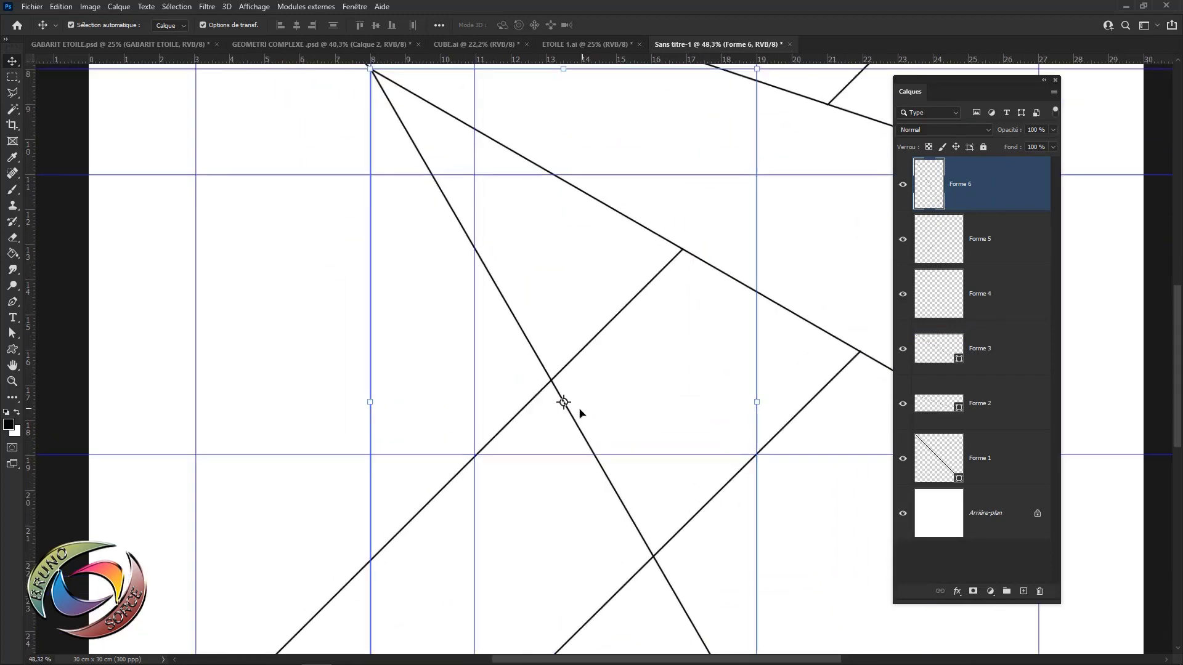
key(e)
scroll(597, 435, up, 2)
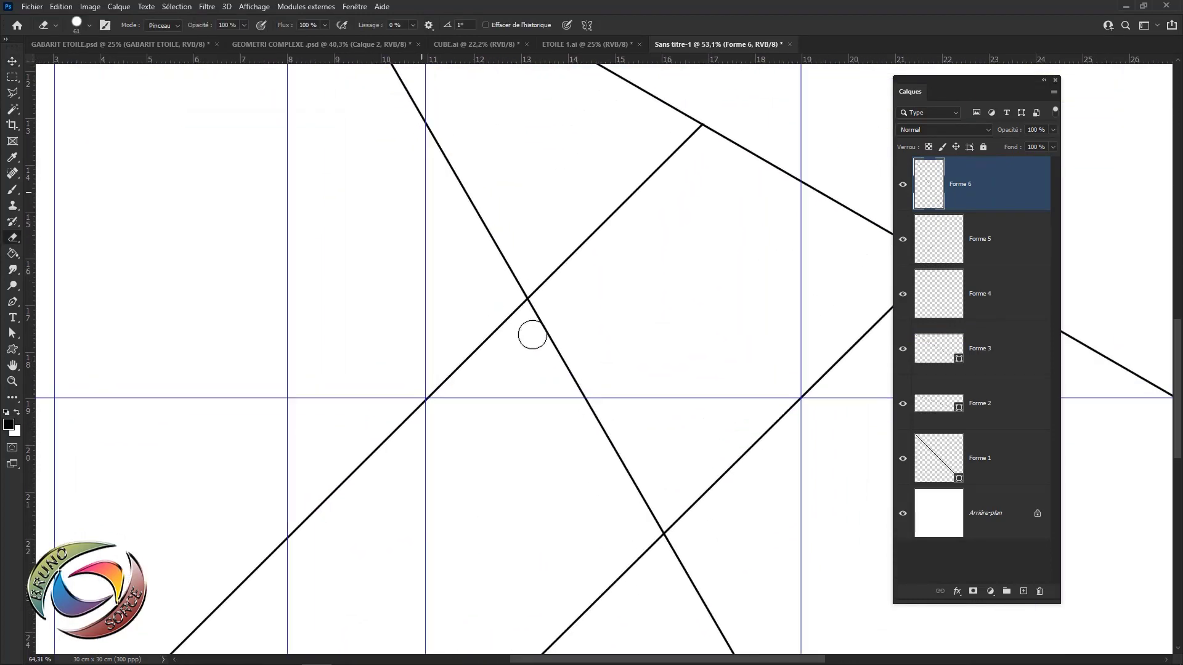
scroll(532, 335, up, 3)
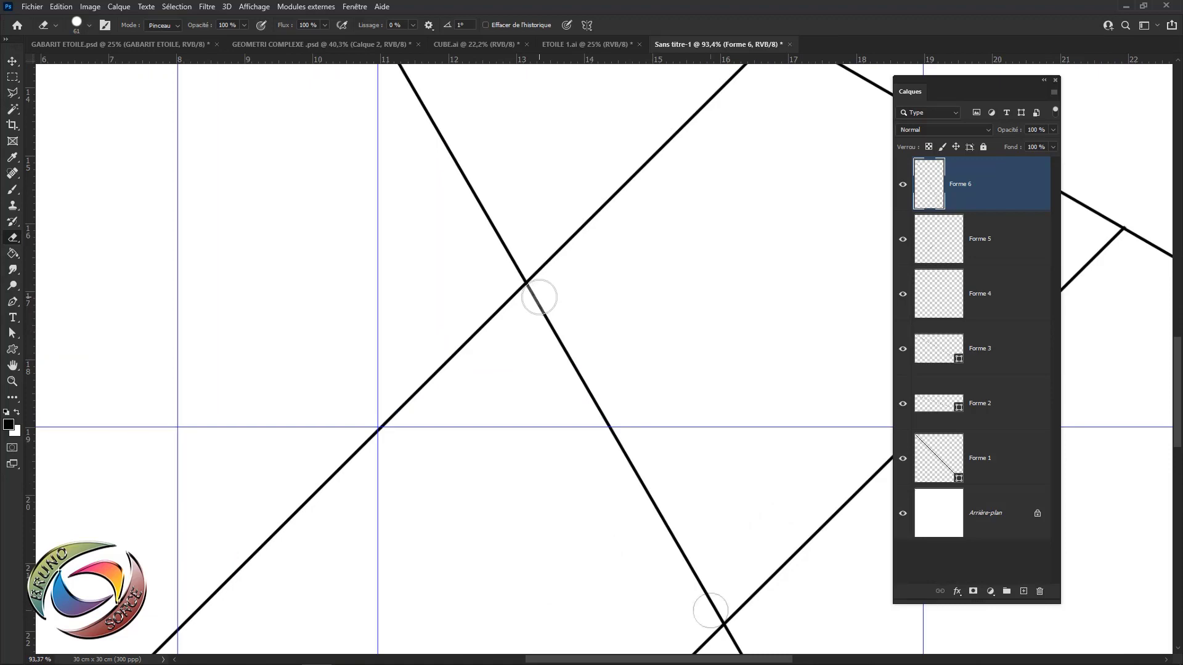
drag(710, 610, 542, 305)
scroll(573, 373, down, 4)
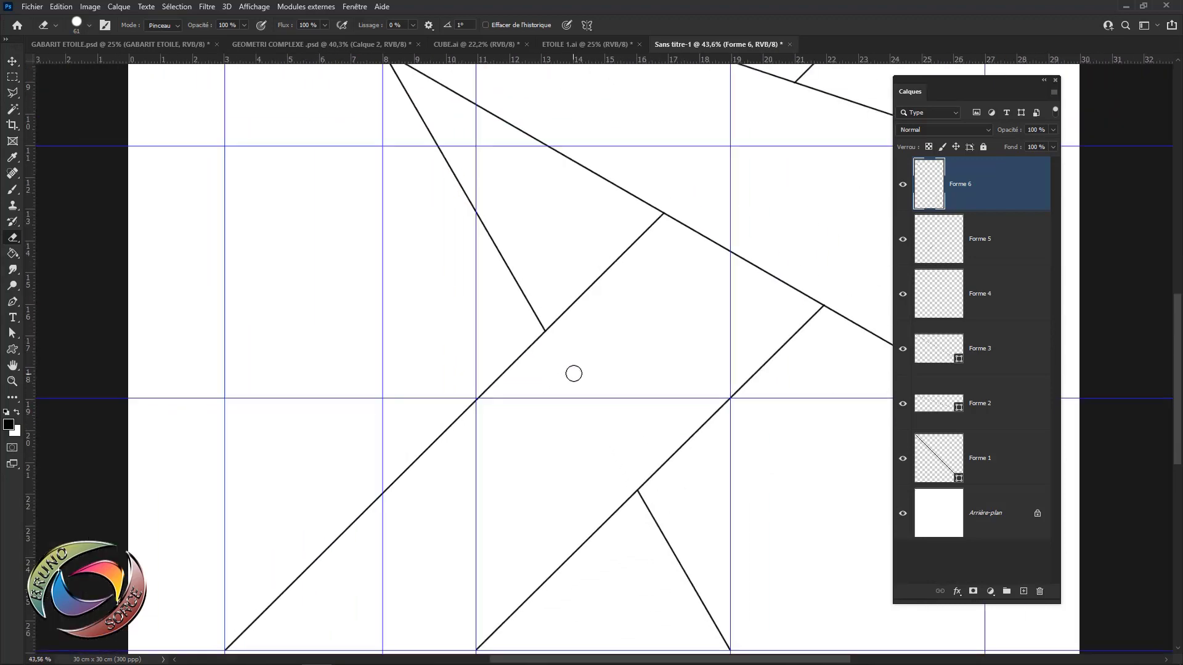
scroll(573, 373, down, 4)
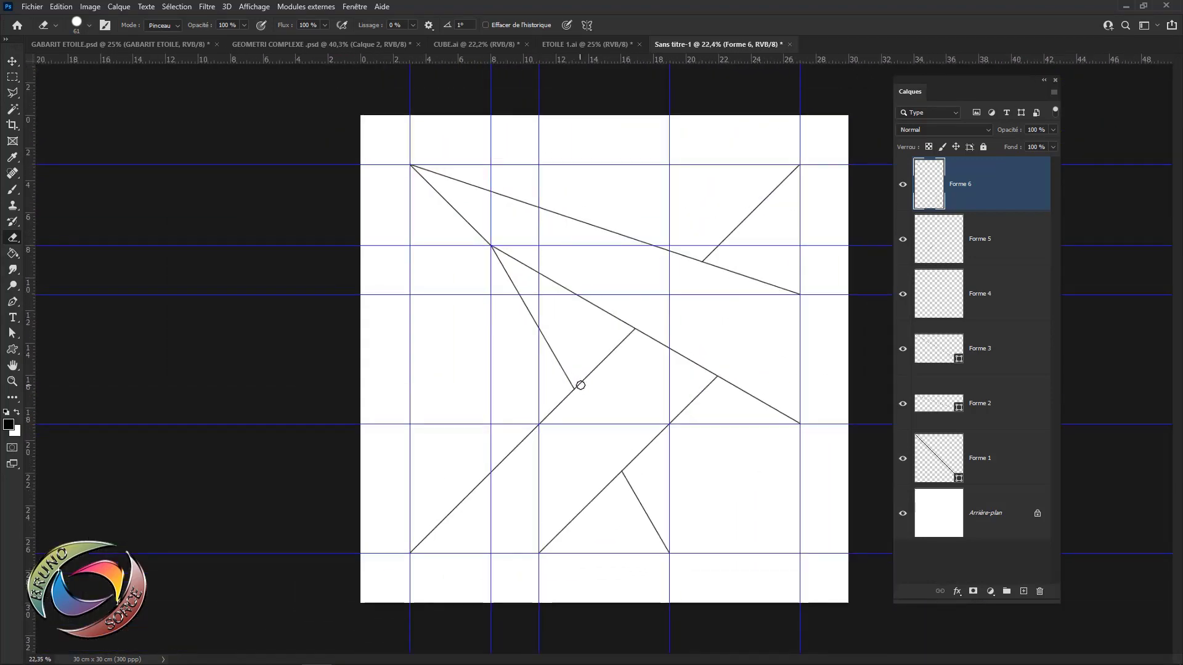
scroll(576, 390, up, 1)
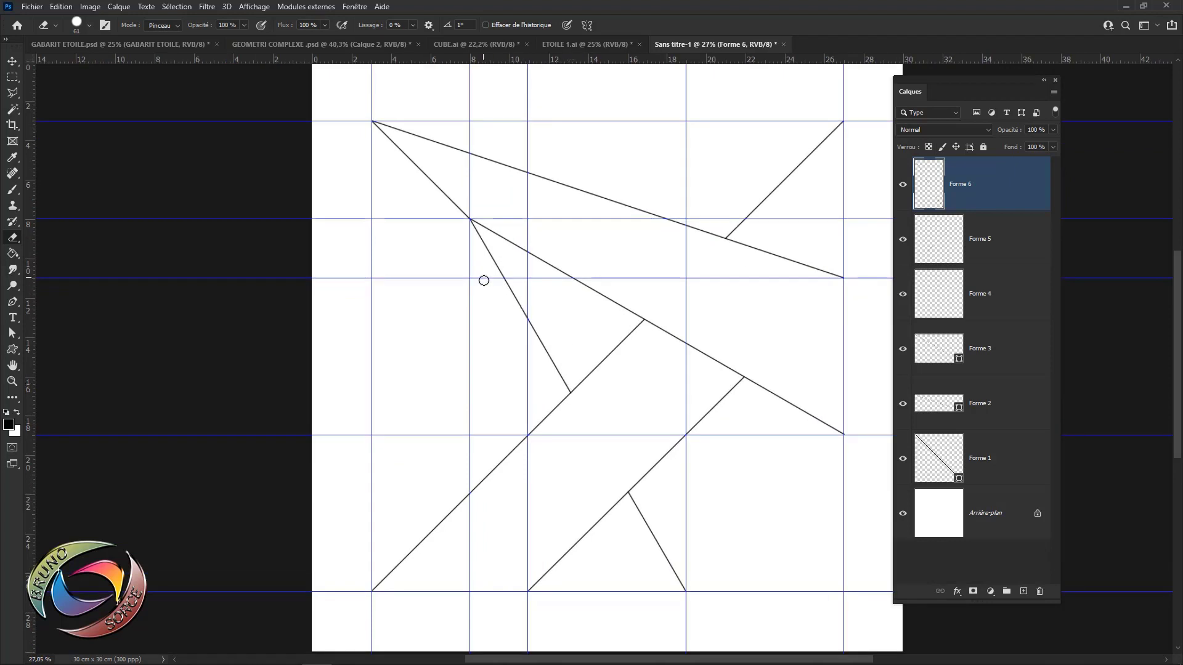
Draw a Pen line from the guide intersection at 3 cm across, 3 cm down to 11 cm across, 27 cm down.
key(p)
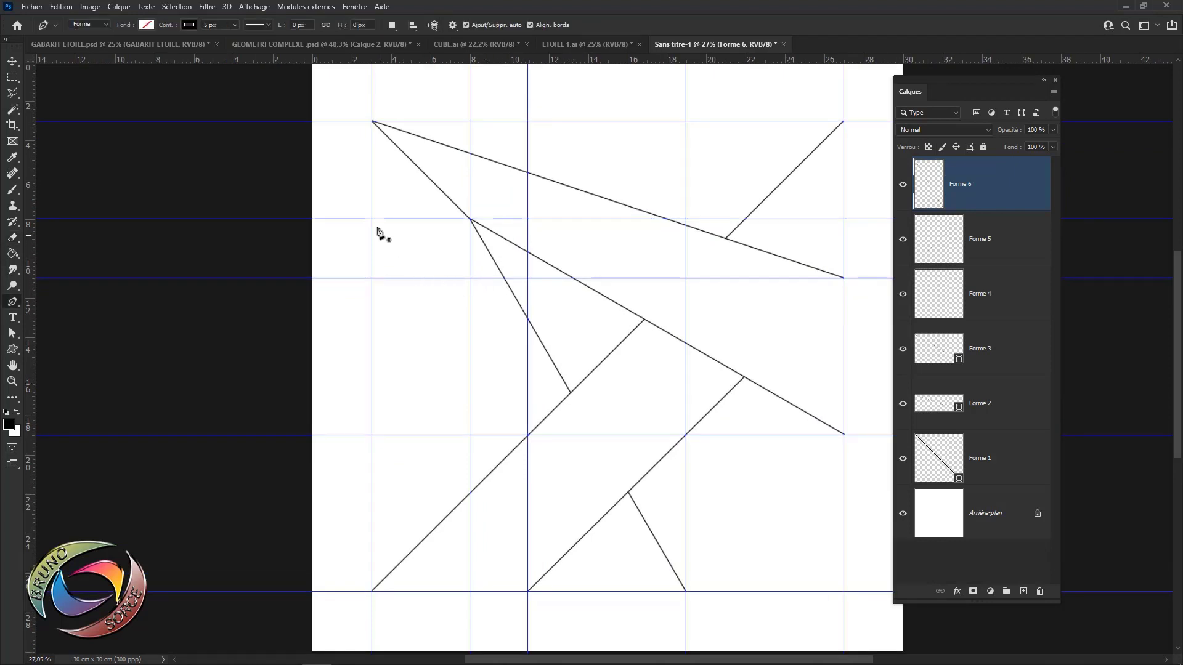
click(371, 124)
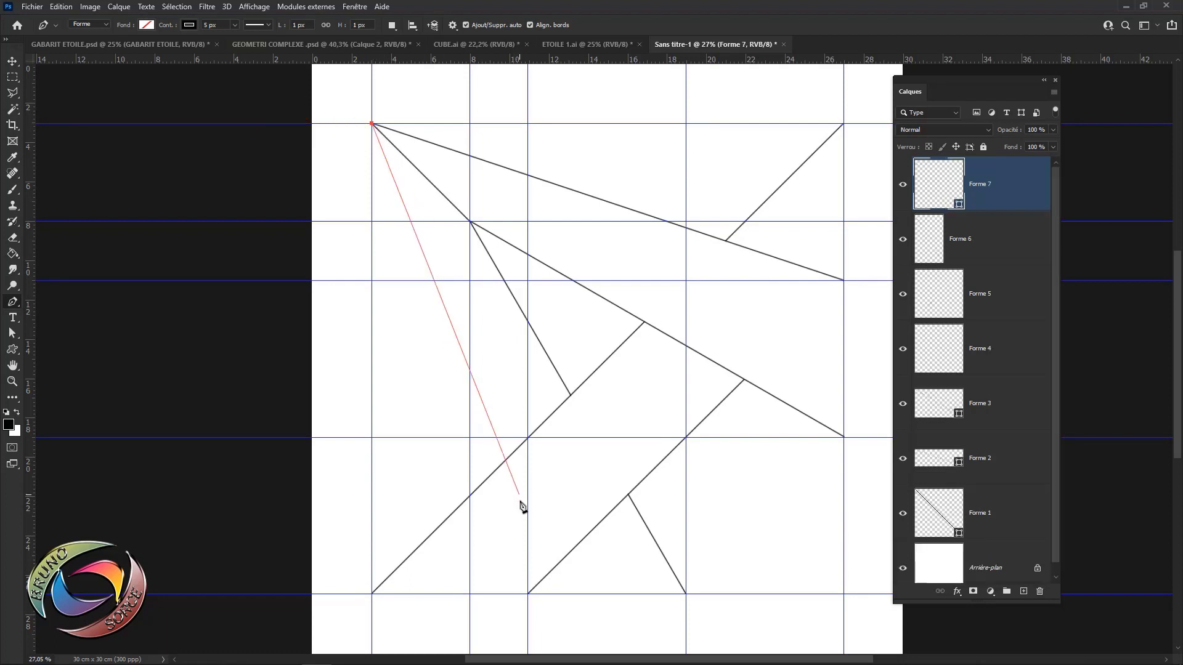
click(528, 594)
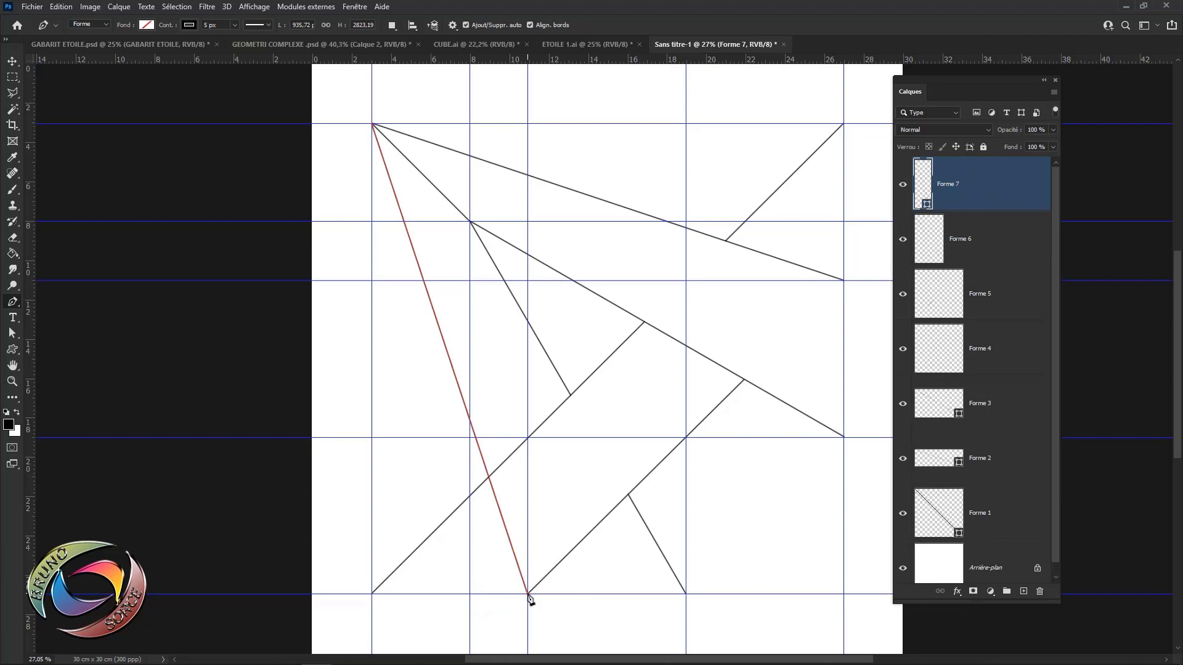
Rasterize the steep line's layer, Forme 7.
key(v)
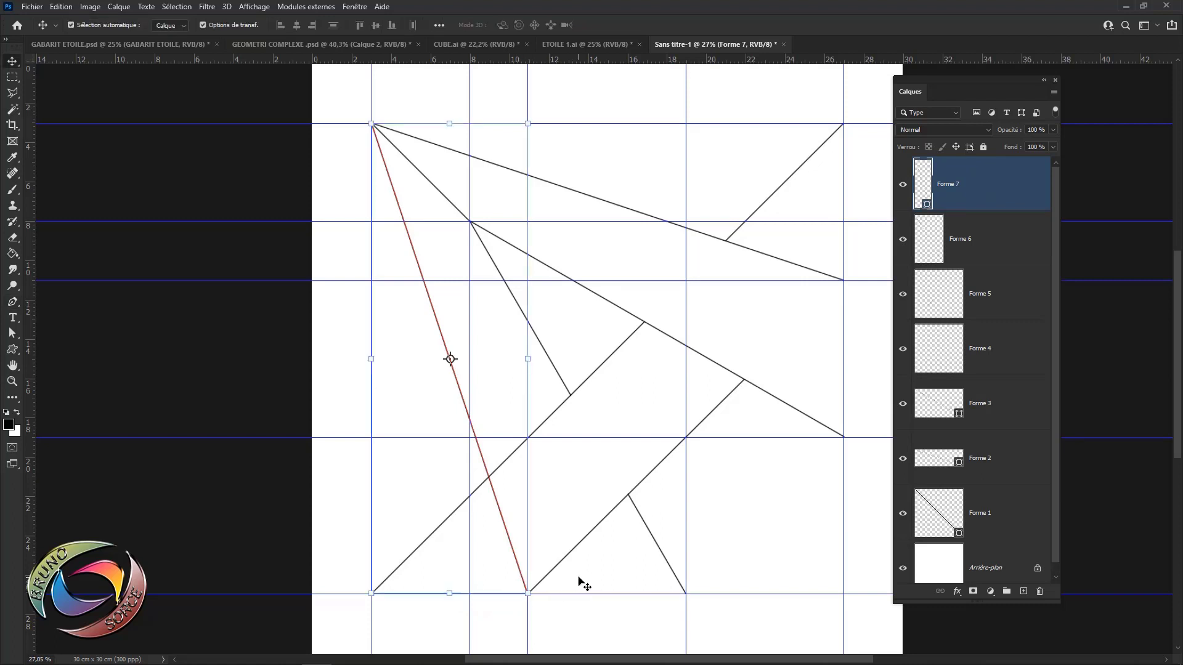
click(583, 582)
click(999, 199)
right_click(984, 184)
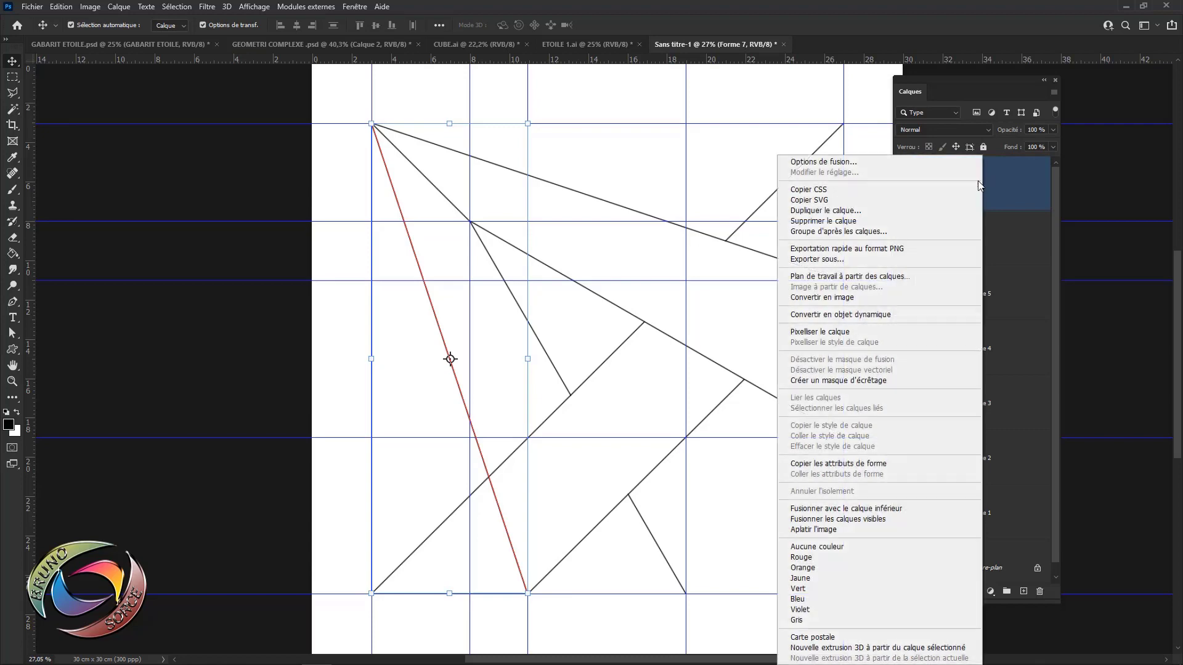
click(807, 333)
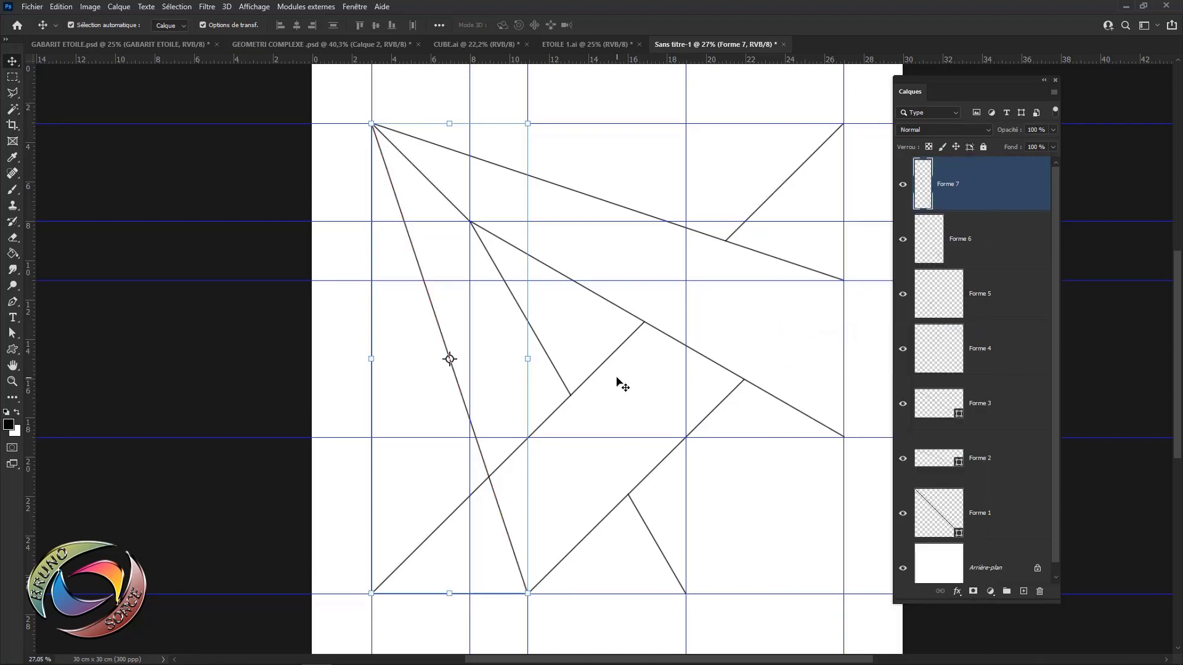
Erase the lower part of the Forme 7 line, from the first diagonal it crosses down to its end at 11 cm, 27 cm.
key(e)
scroll(525, 482, up, 5)
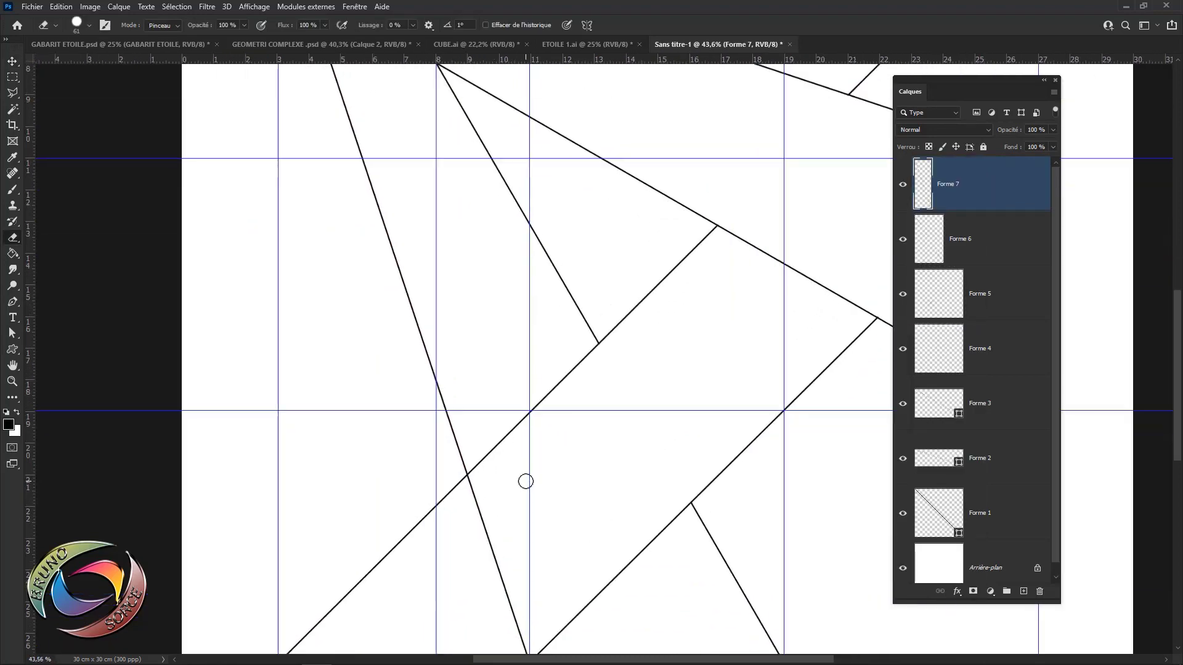
drag(531, 544, 560, 401)
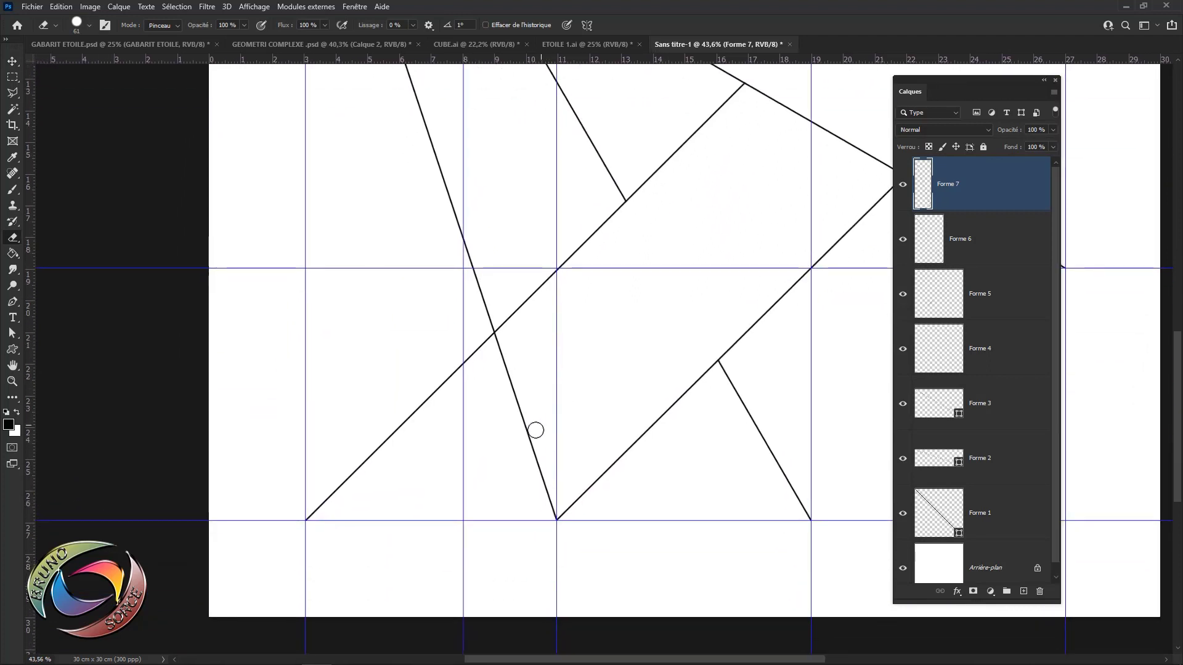
scroll(529, 425, up, 1)
scroll(523, 418, up, 5)
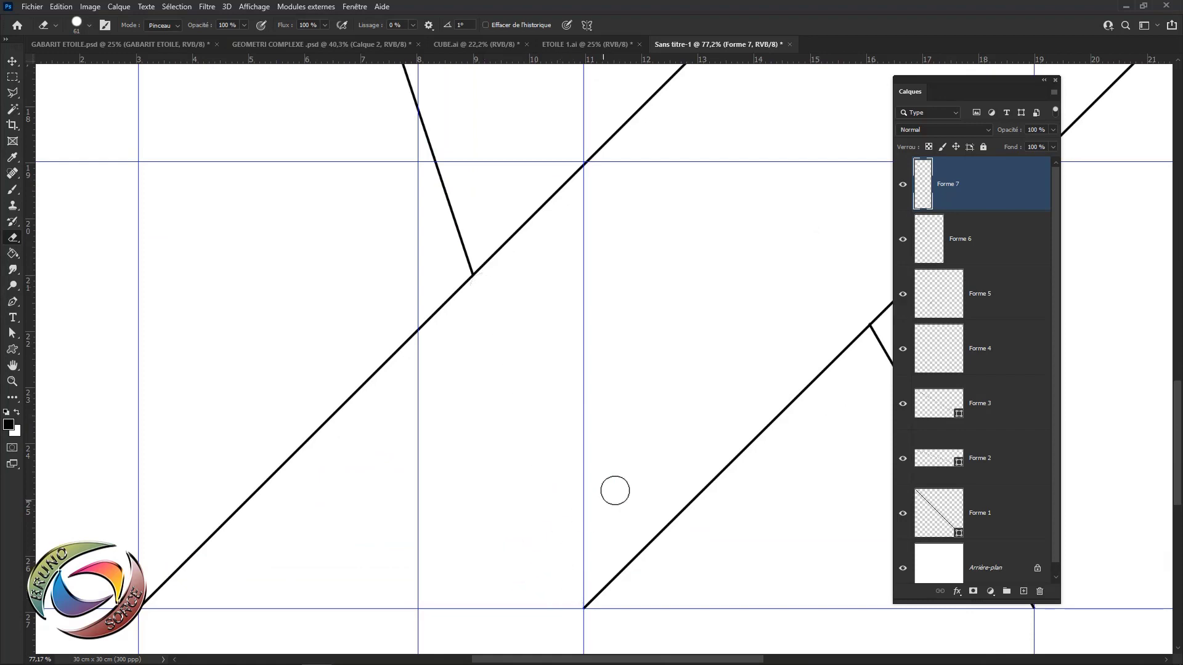
scroll(600, 443, down, 5)
scroll(578, 438, down, 5)
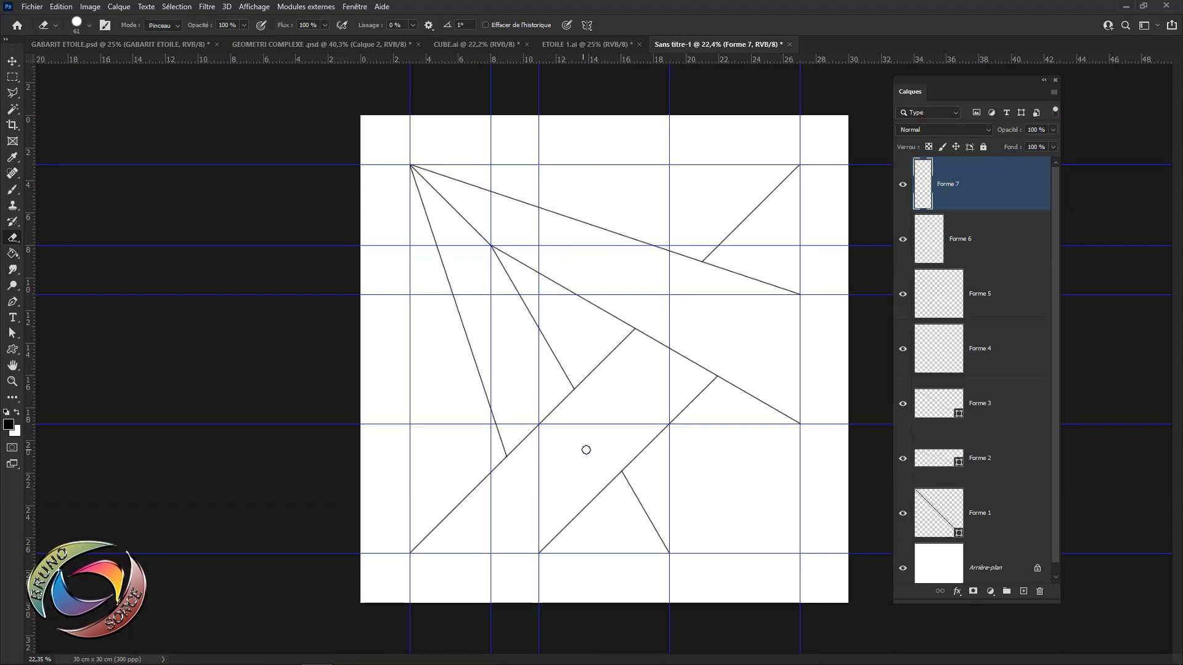
Hide the Arrière-plan layer and save a copy of the template as a PNG file.
key(v)
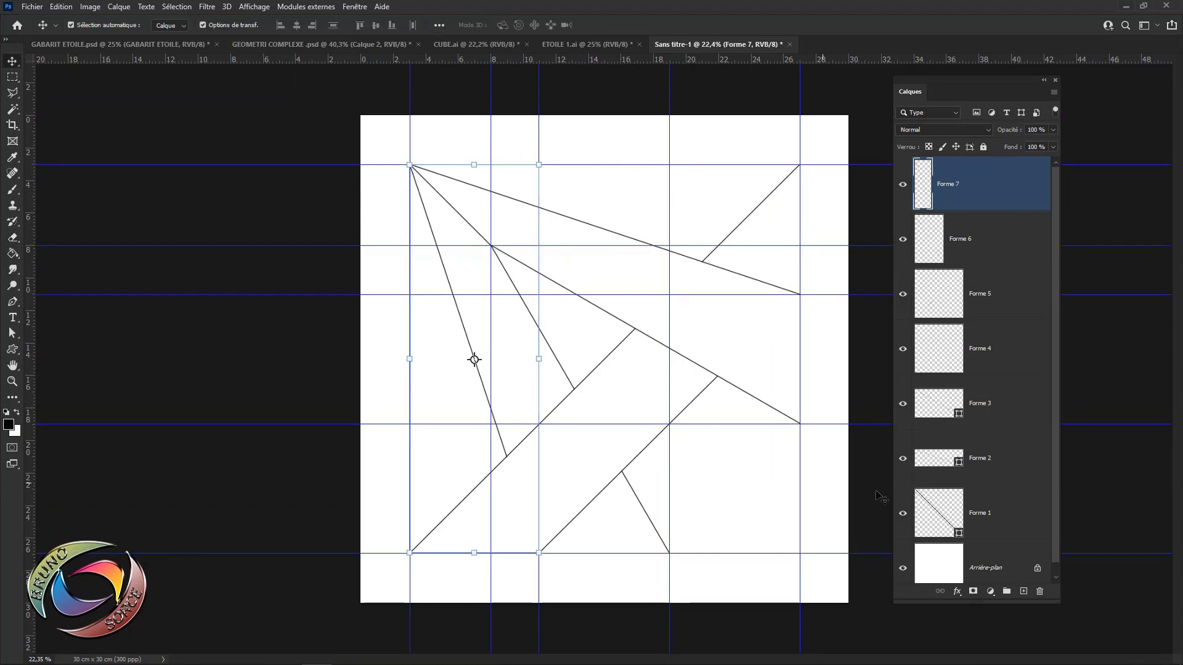
click(902, 568)
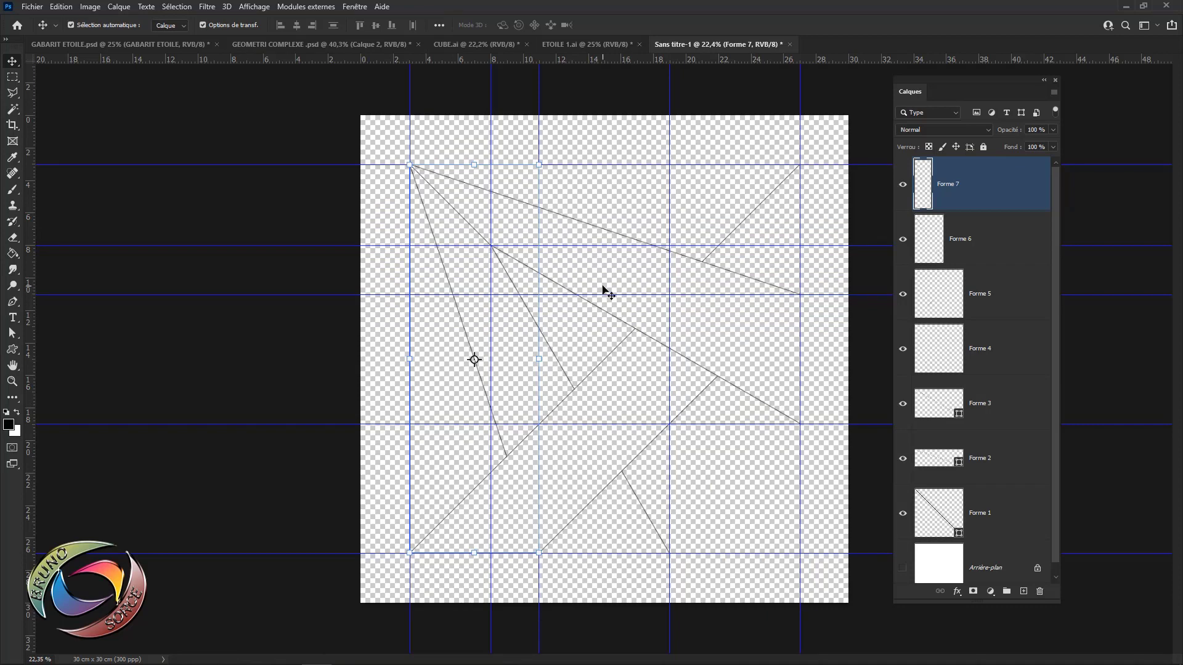
click(33, 6)
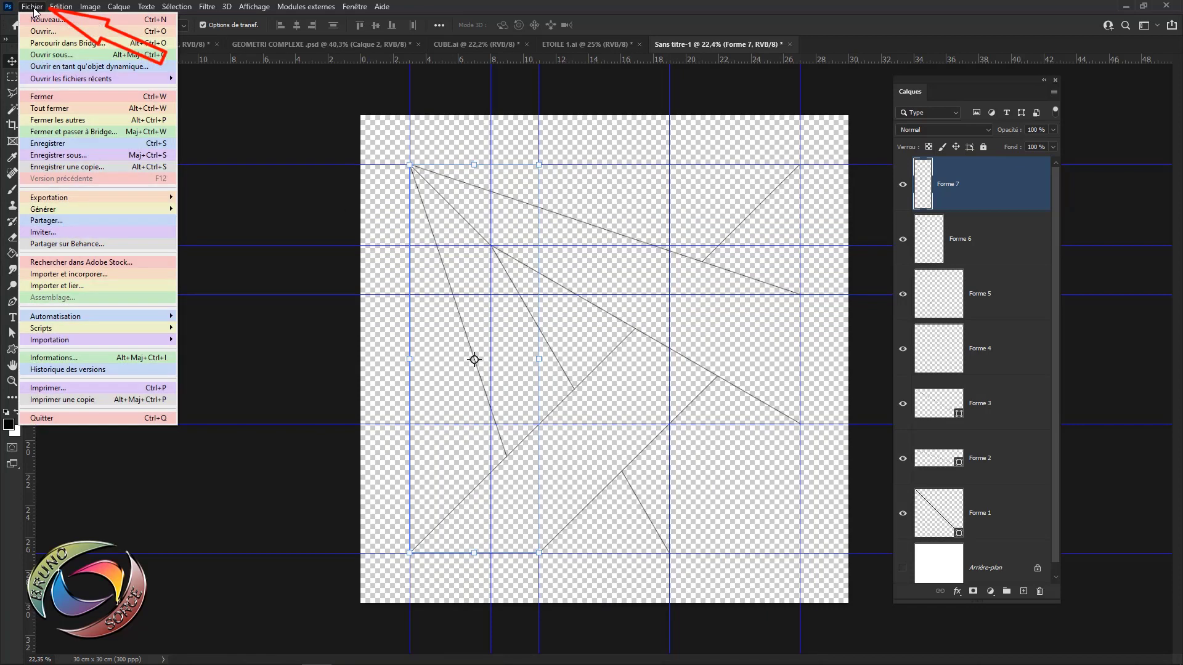
click(52, 171)
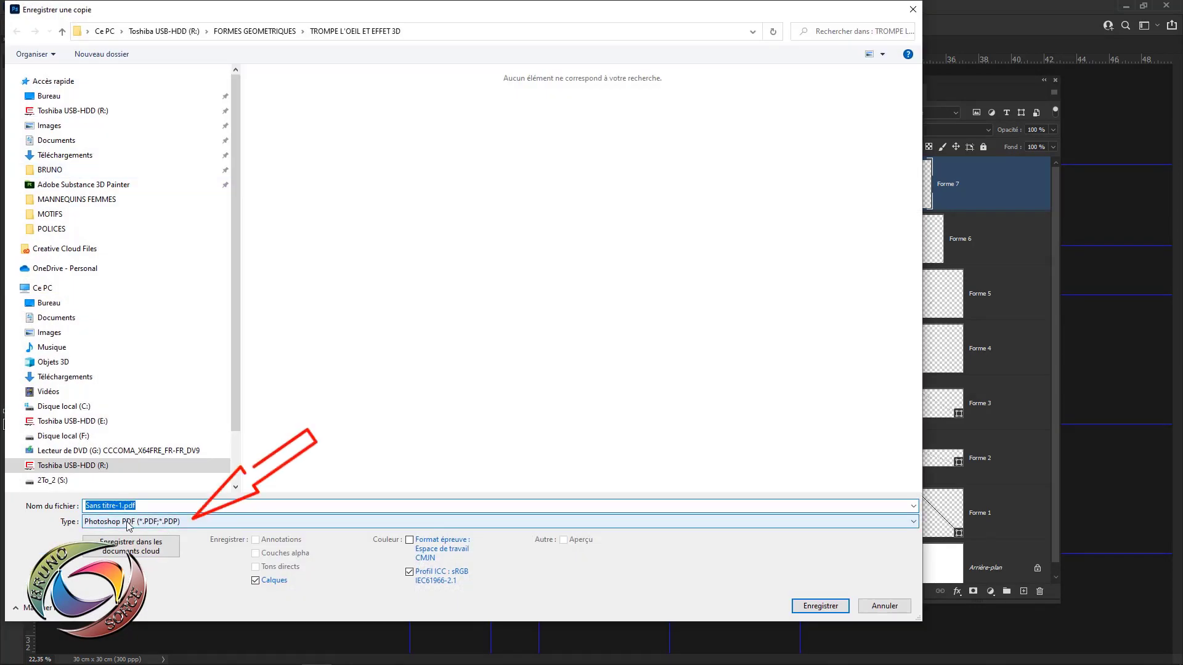
click(129, 524)
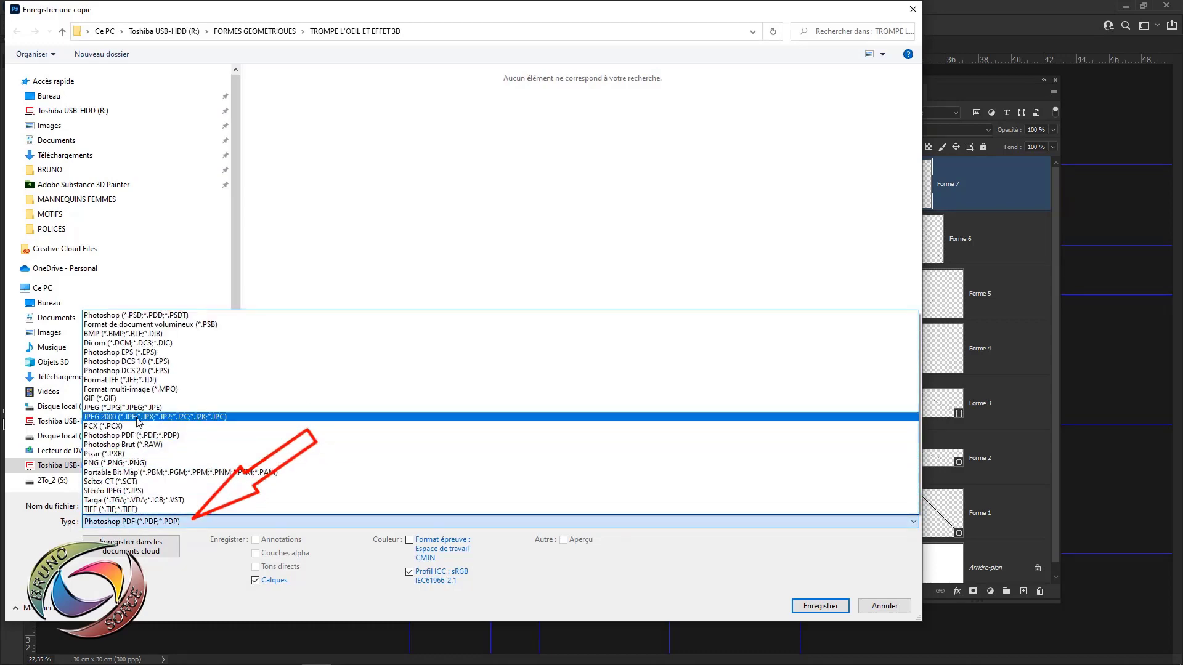
click(134, 462)
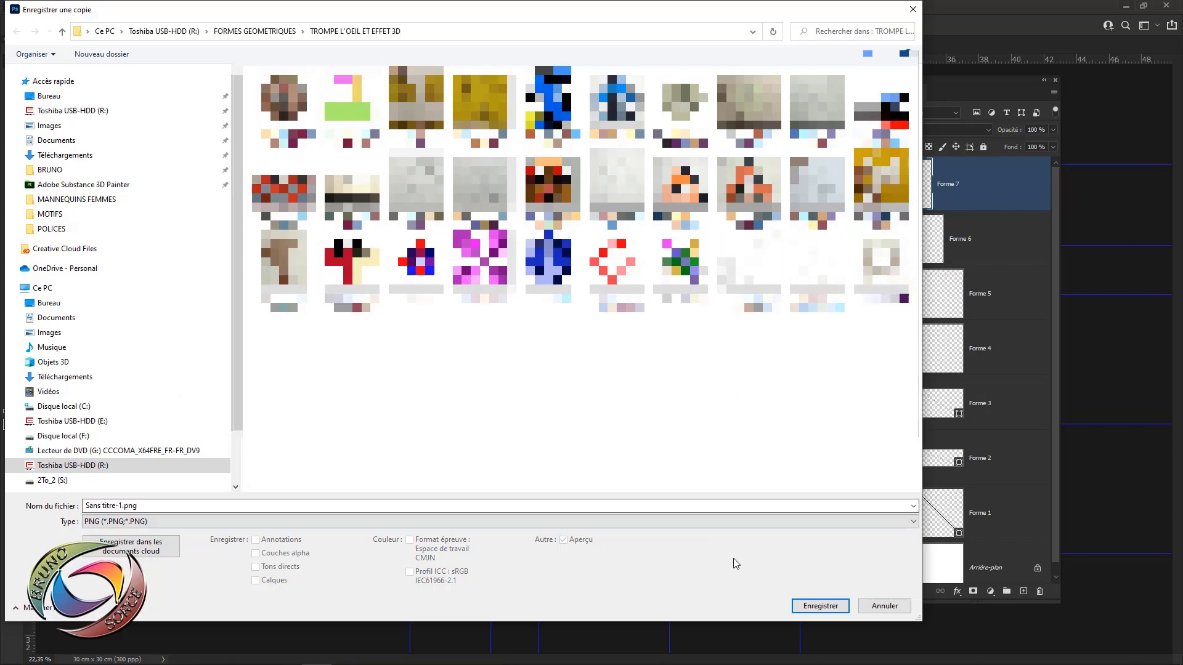
click(845, 604)
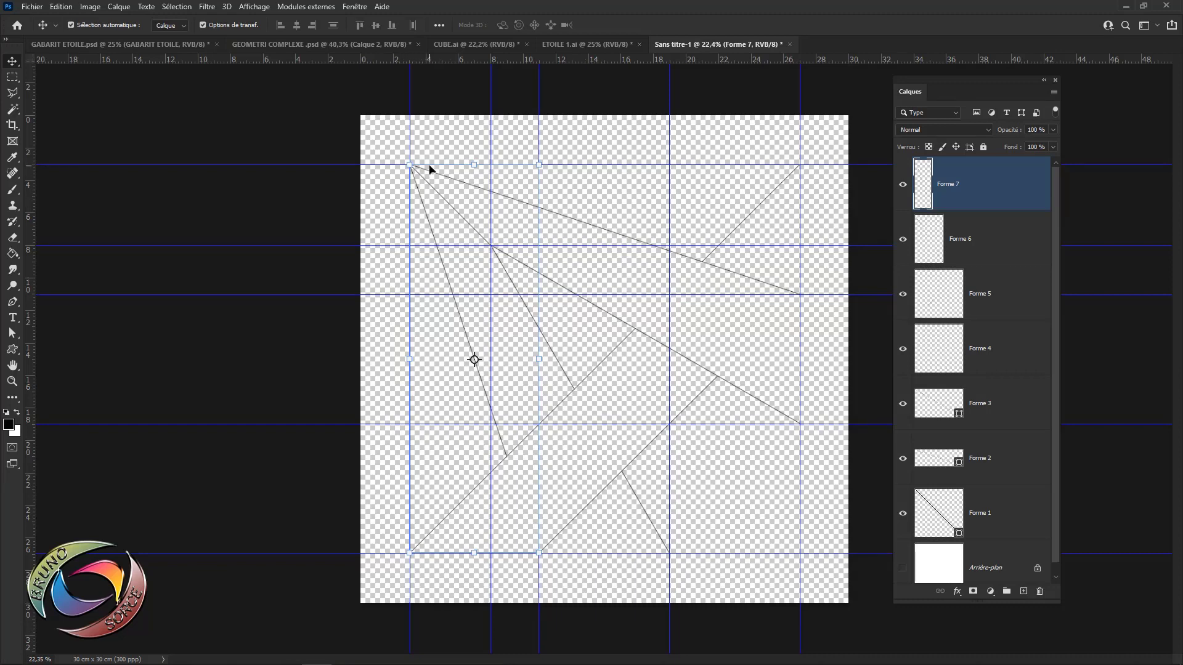
Create a new 30 x 30 cm, 300 ppi document with a white background and place the GABARIT TUTO template in it as embedded.
click(32, 7)
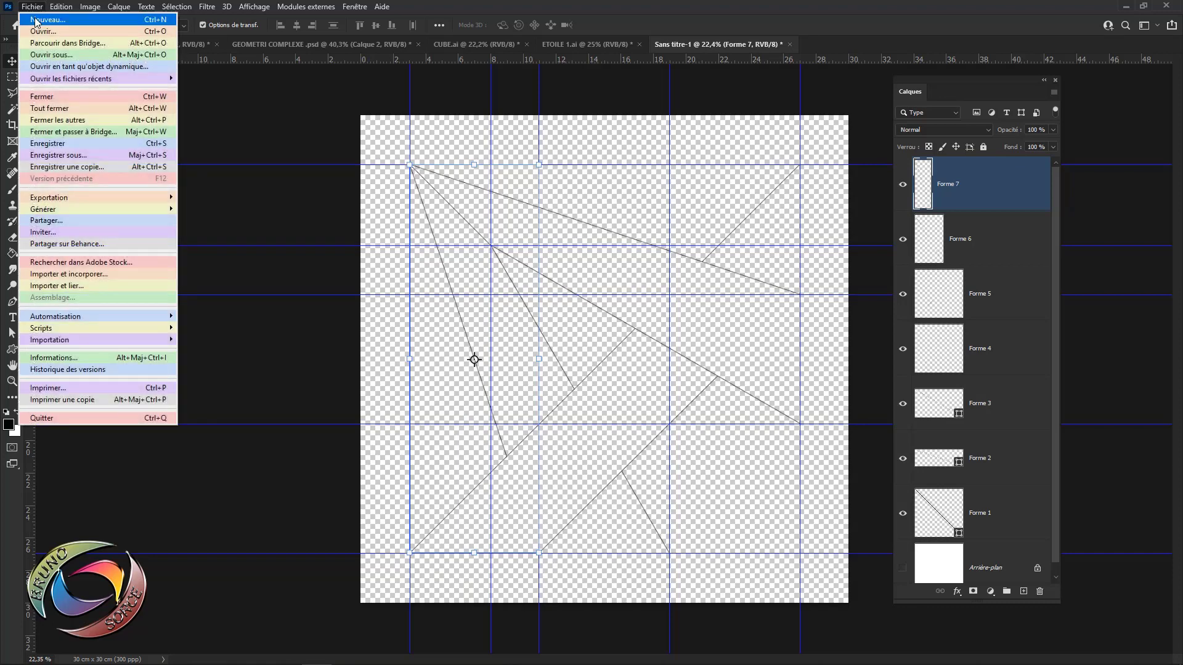
click(37, 21)
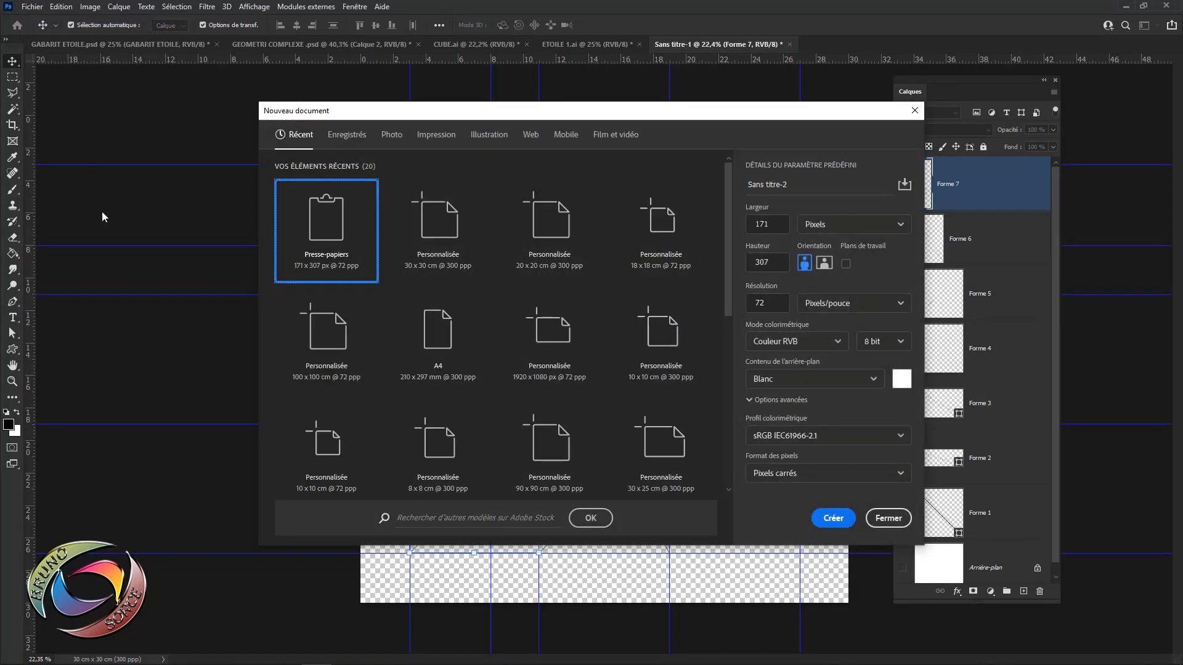
click(444, 230)
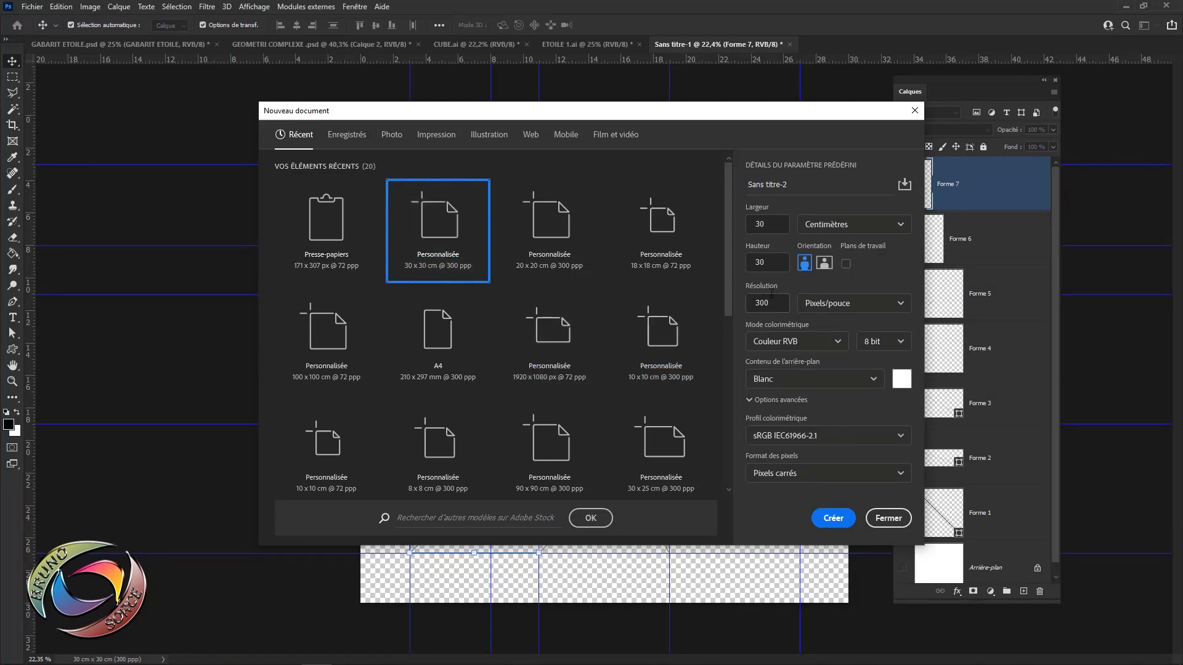
click(833, 518)
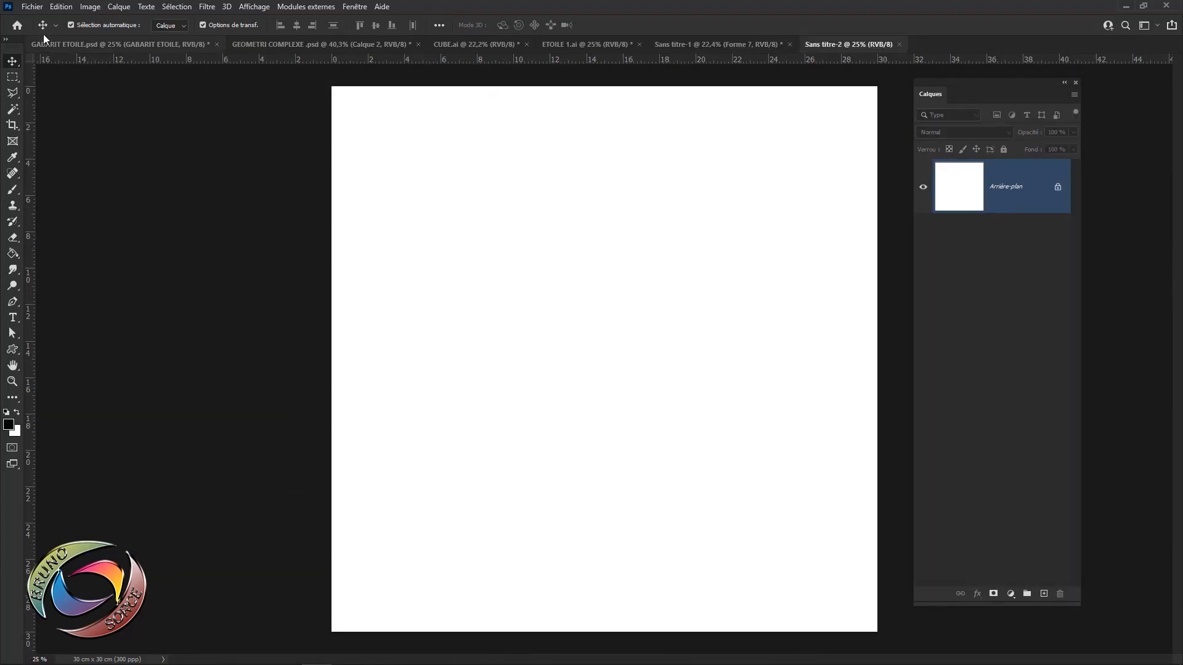
click(32, 7)
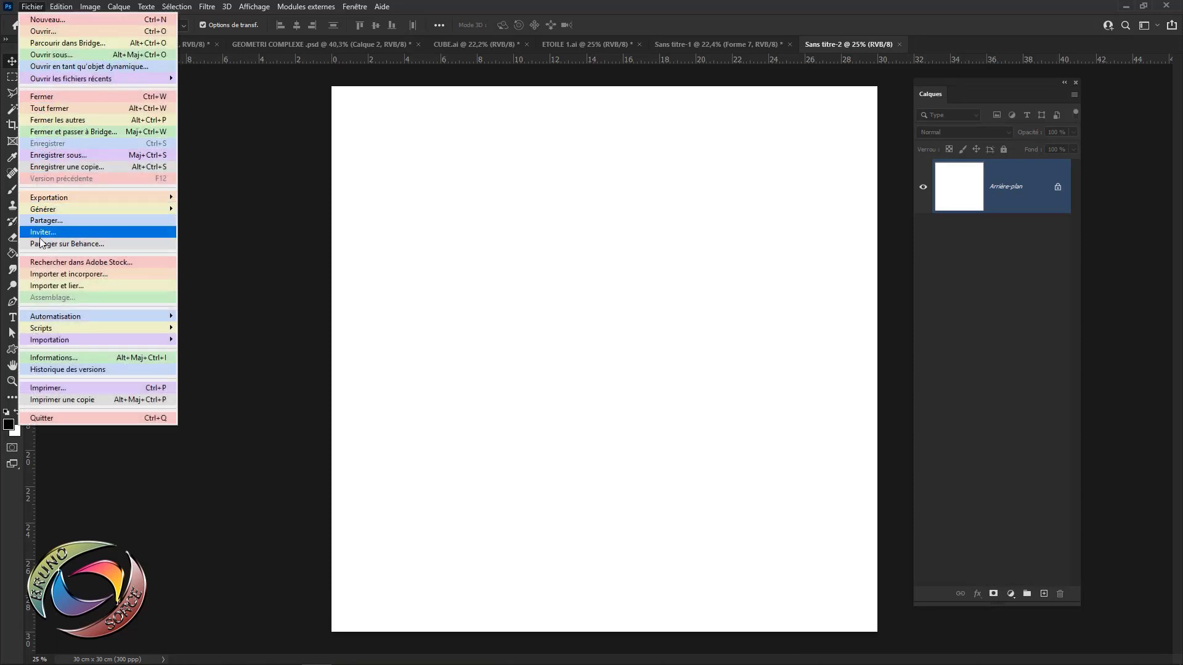
click(47, 273)
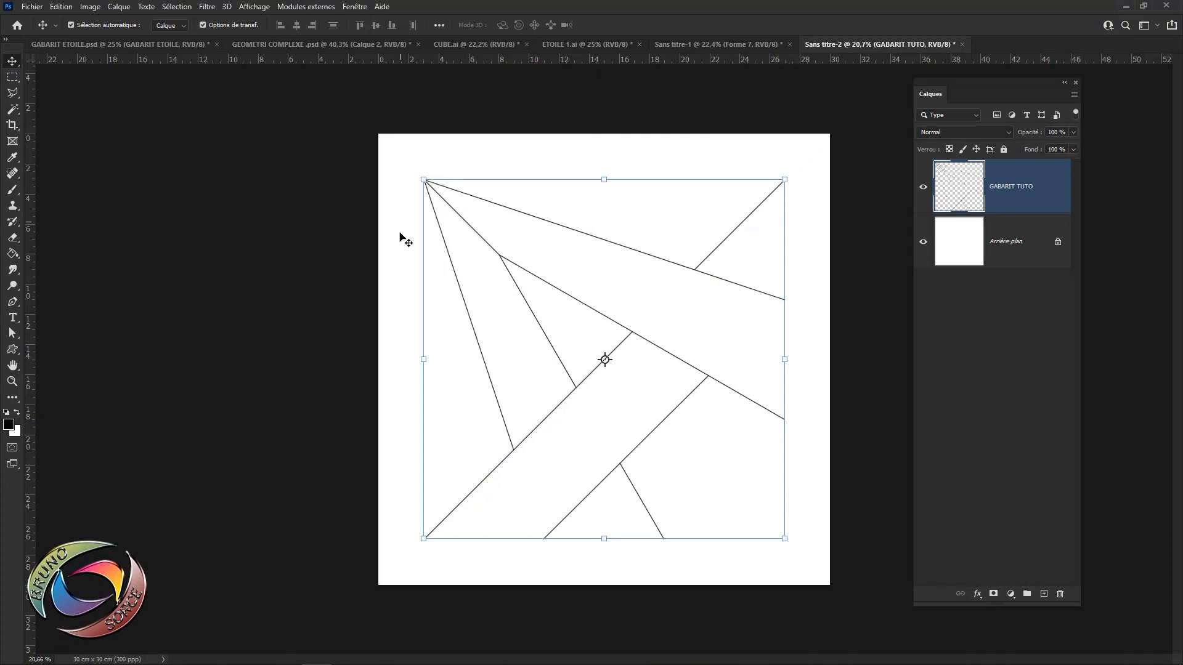
Hide the template layer while adding a vertical and a horizontal guide through the canvas centre, and show the layer again.
click(924, 188)
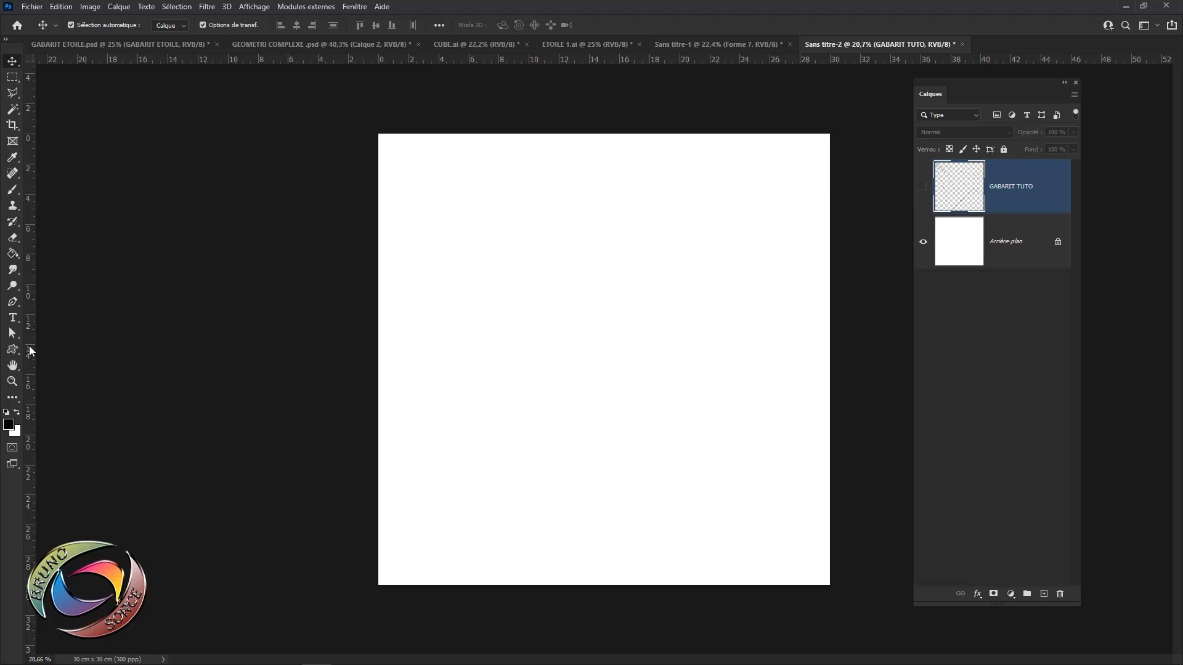
drag(29, 351, 602, 404)
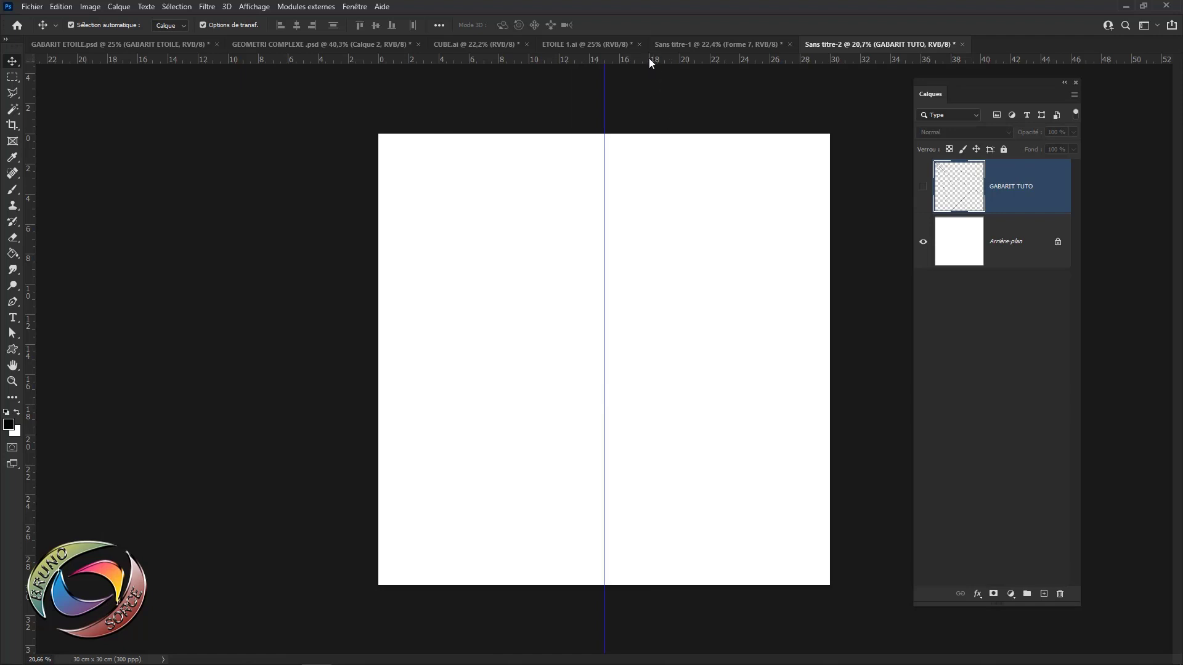
drag(649, 58, 652, 362)
click(922, 187)
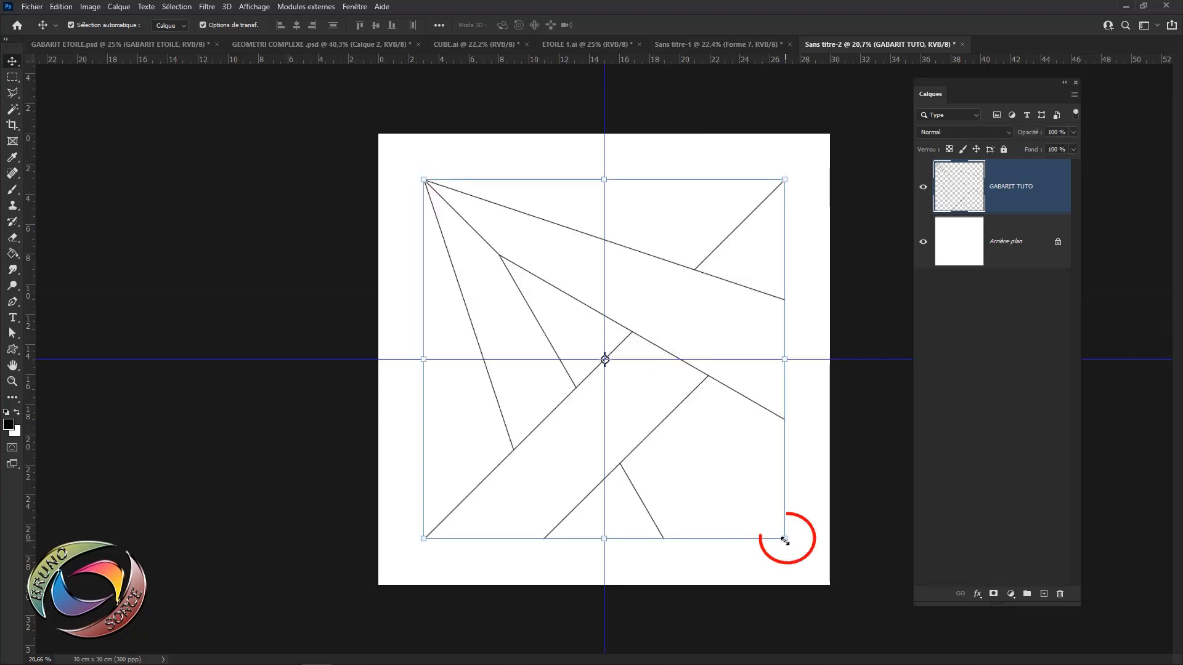
Scale the template to about 50 % from its upper-left corner so its opposite corner snaps to the guide intersection.
drag(784, 539, 610, 355)
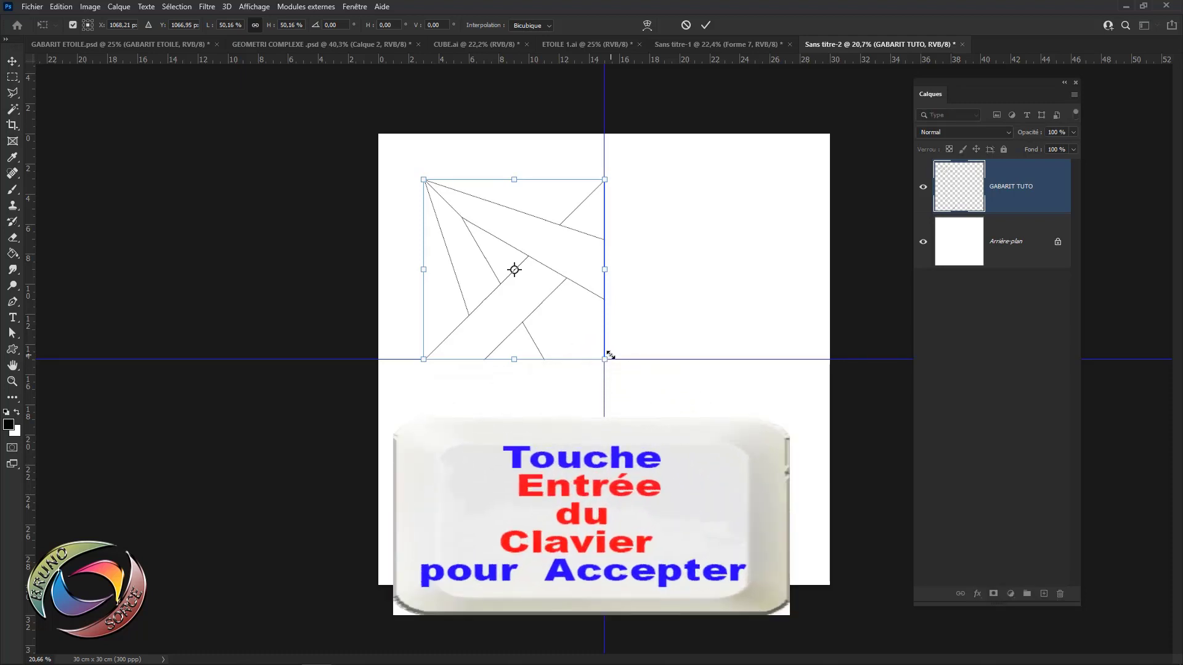
key(Return)
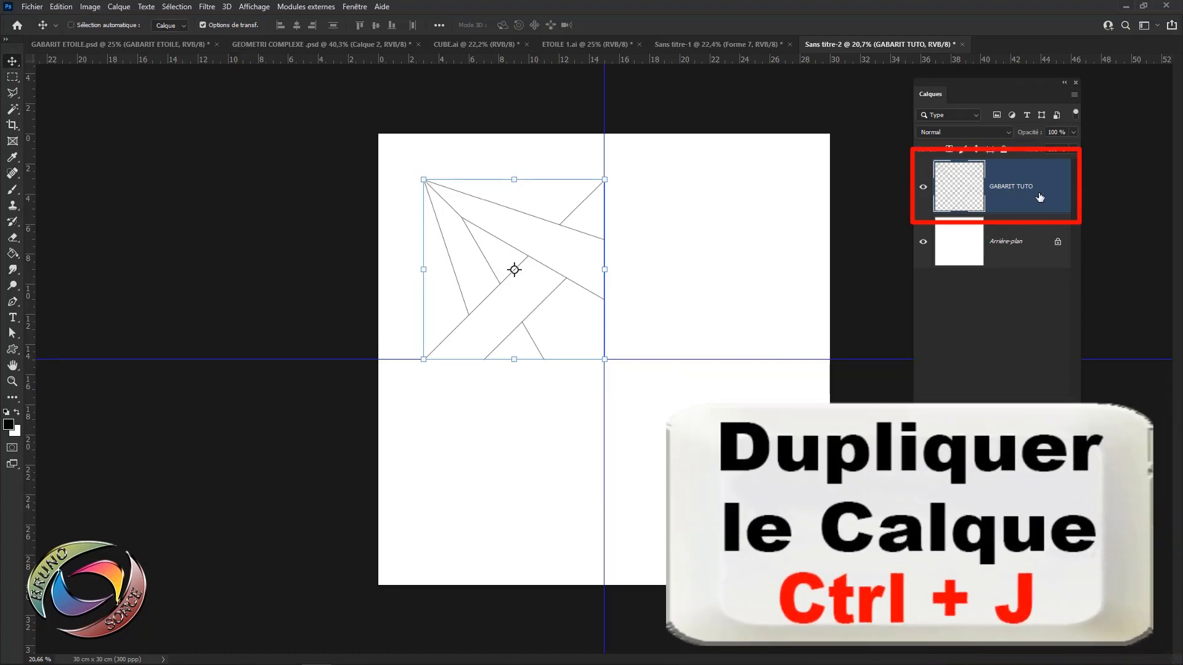
Duplicate the GABARIT TUTO layer and flip the copy horizontally.
key(ctrl+j)
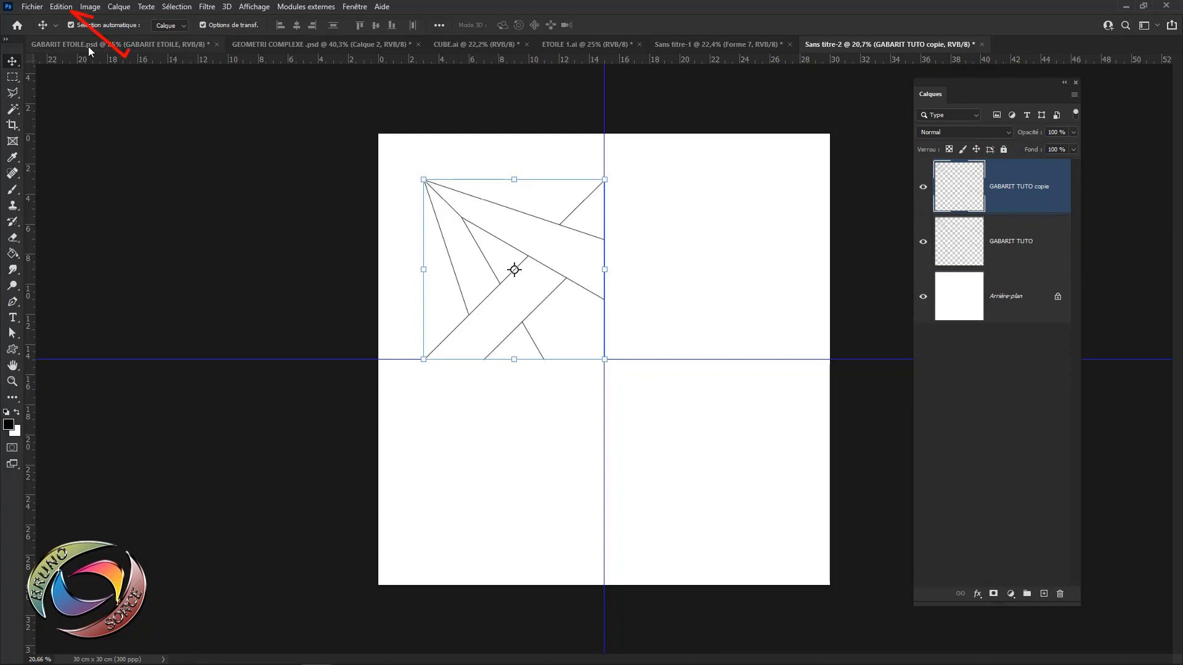
click(61, 6)
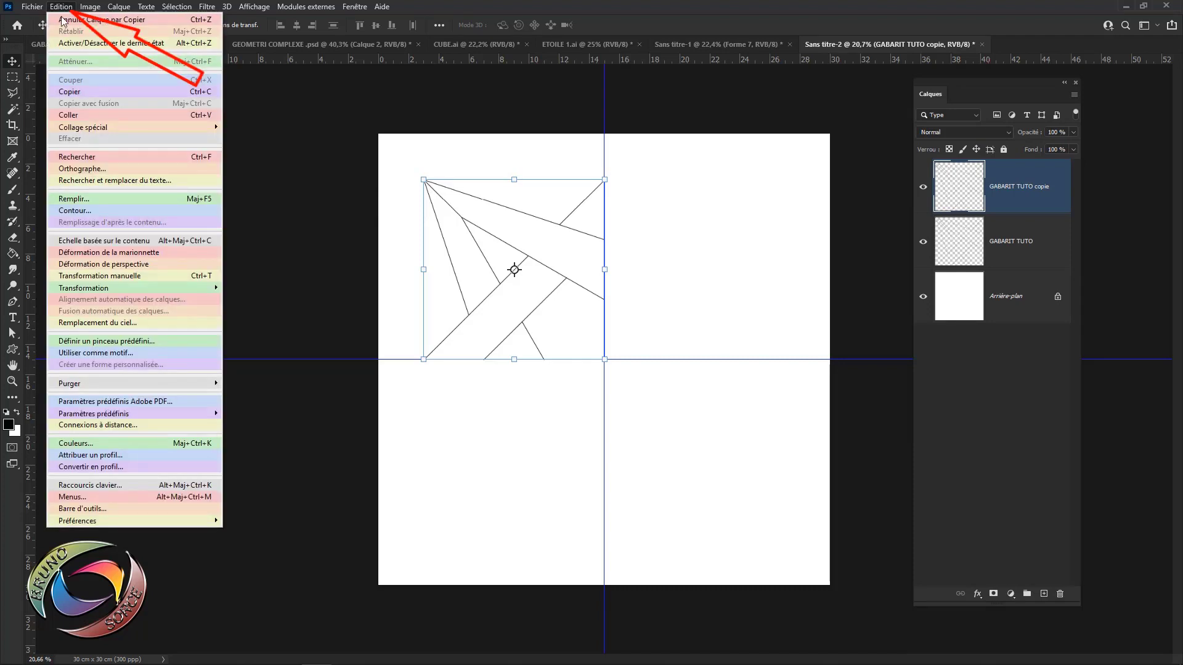
mouse_move(84, 290)
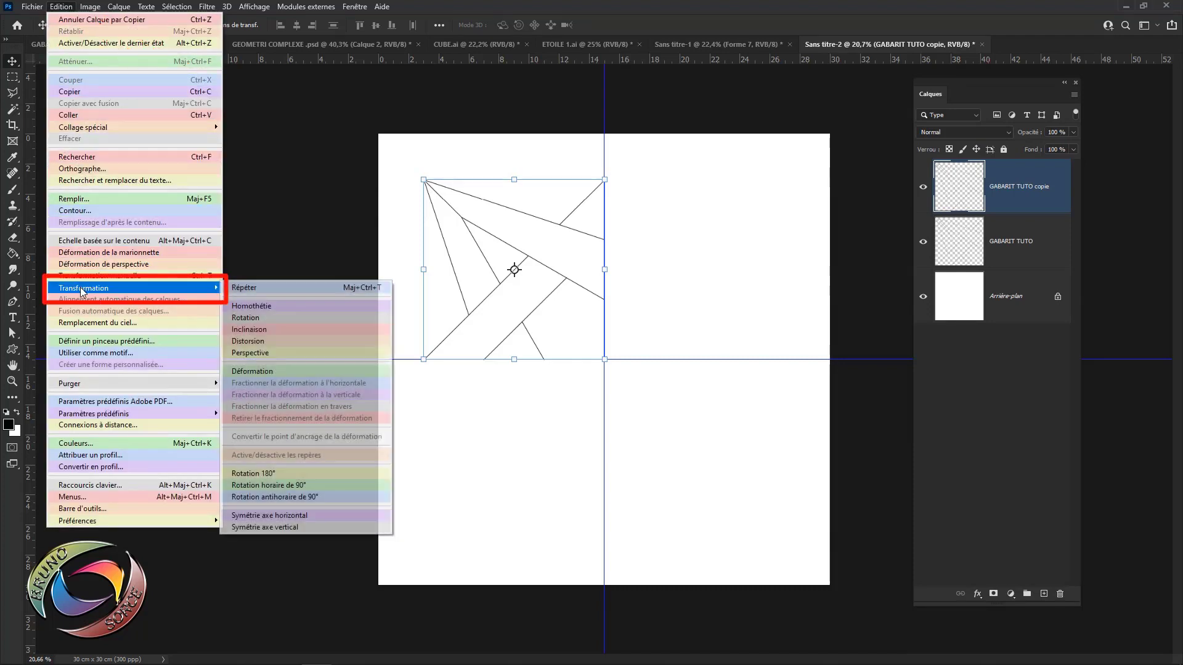
click(275, 516)
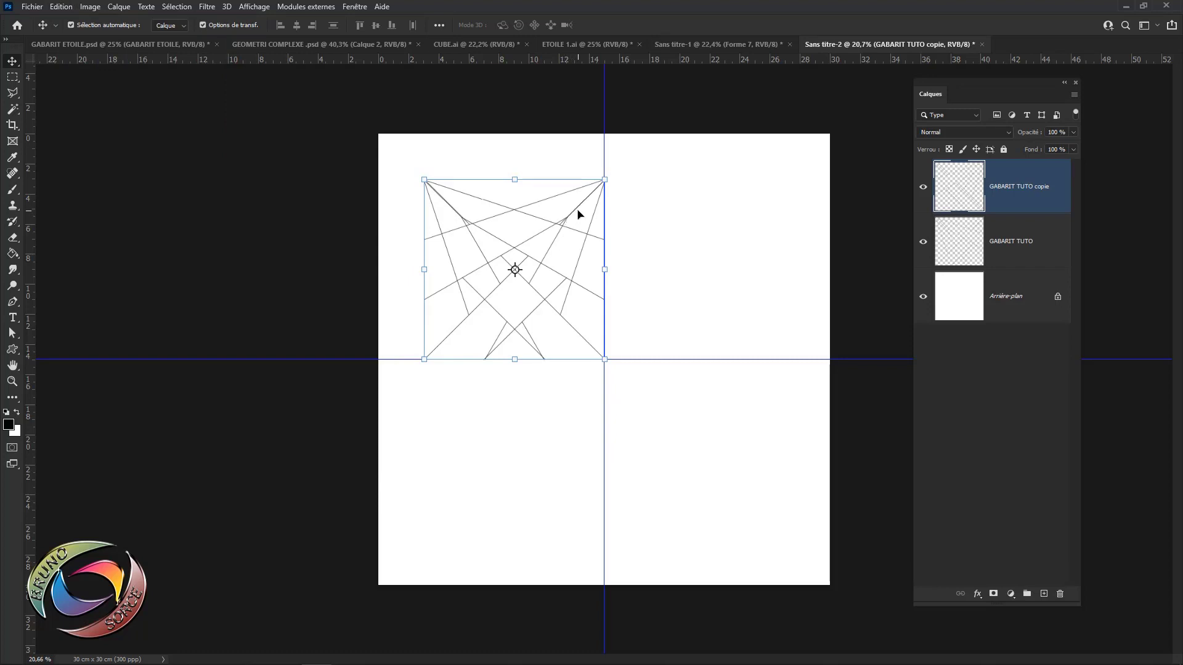
Move the flipped copy horizontally until it meets the original at the vertical centre guide, and merge the two template layers.
scroll(577, 215, up, 3)
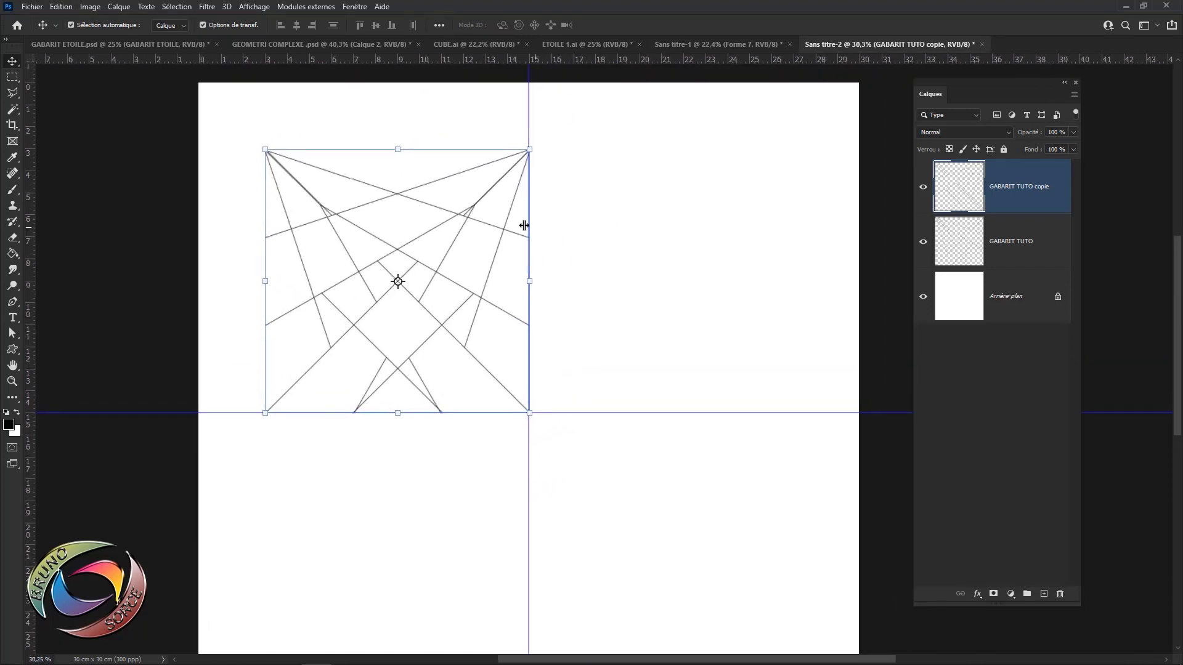
scroll(486, 218, up, 2)
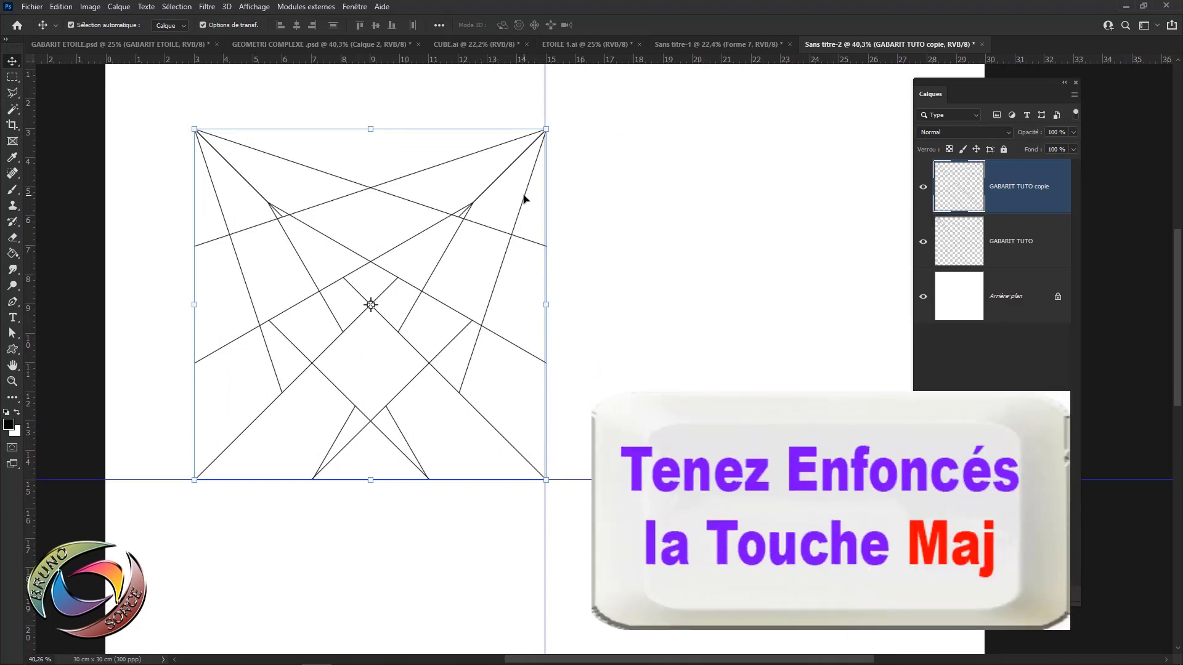
drag(523, 198, 860, 241)
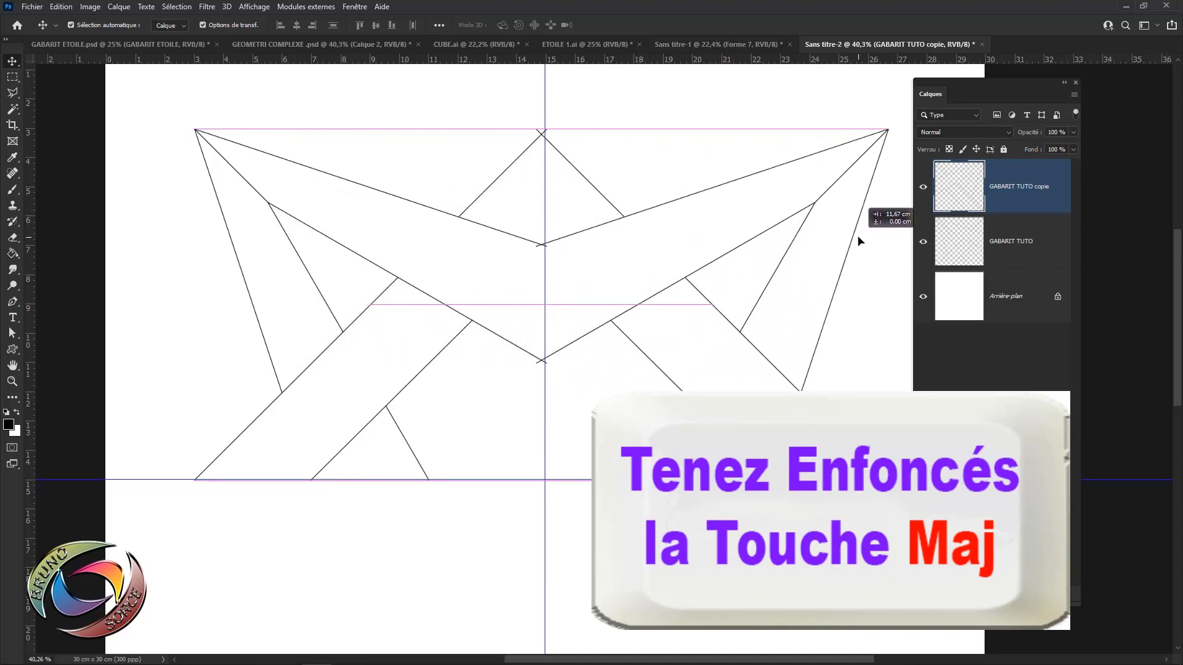
drag(859, 238, 864, 238)
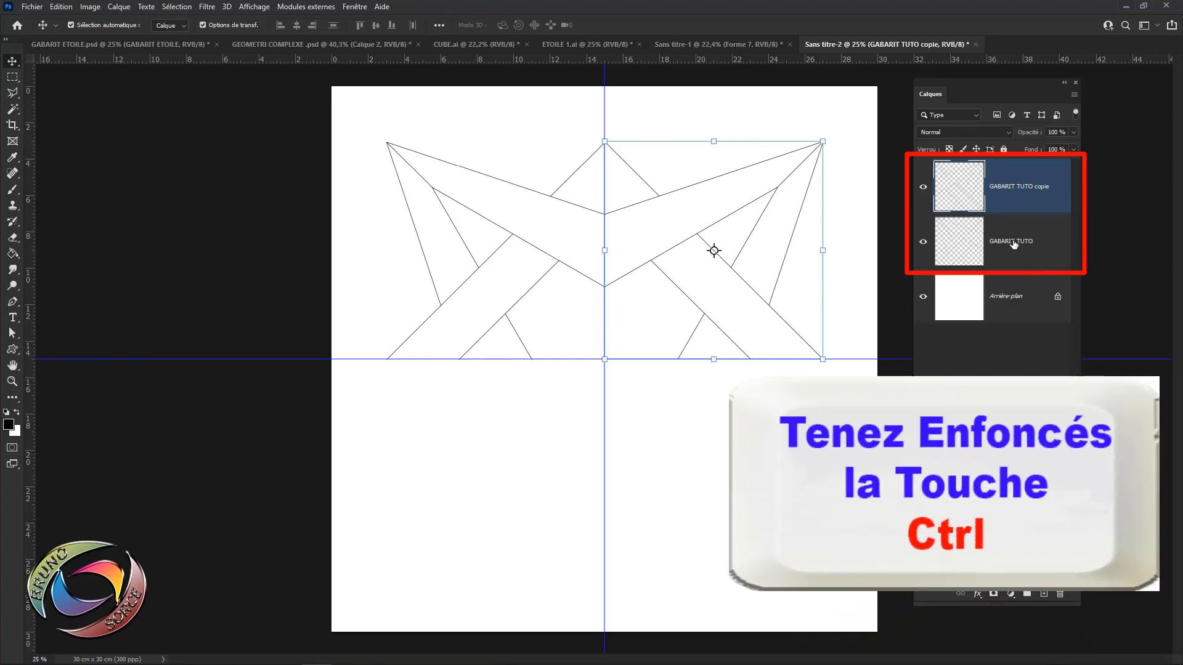
ctrl+click(1013, 252)
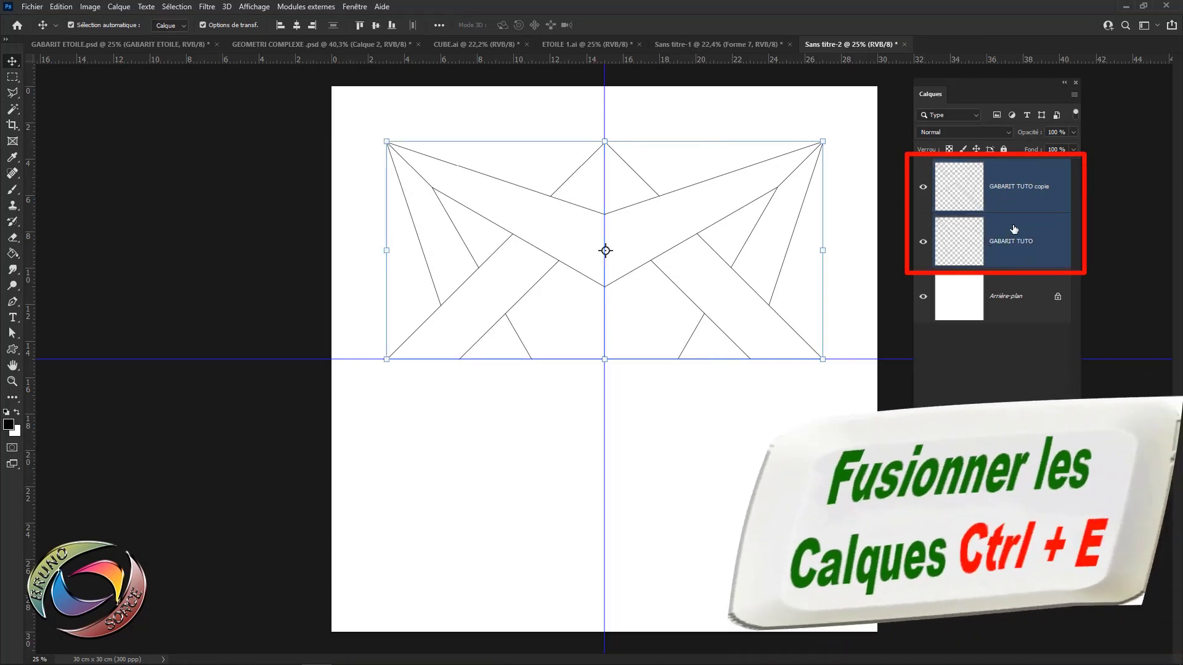
key(ctrl+e)
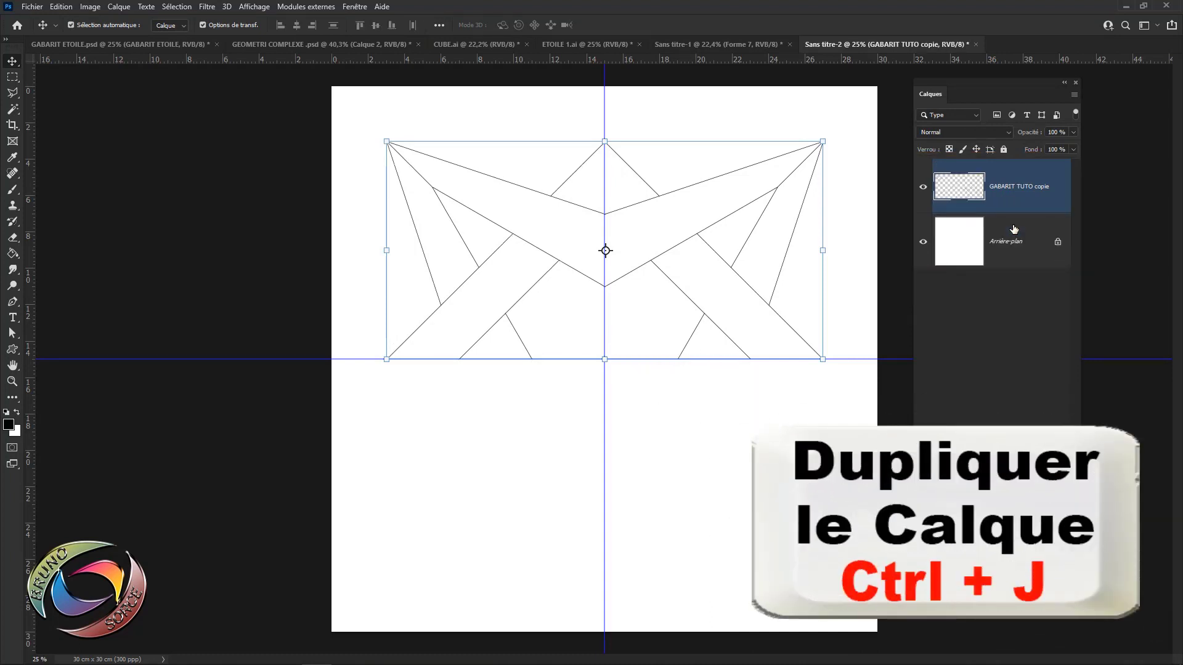
Duplicate the merged upper half of the star and flip the copy vertically.
key(ctrl+j)
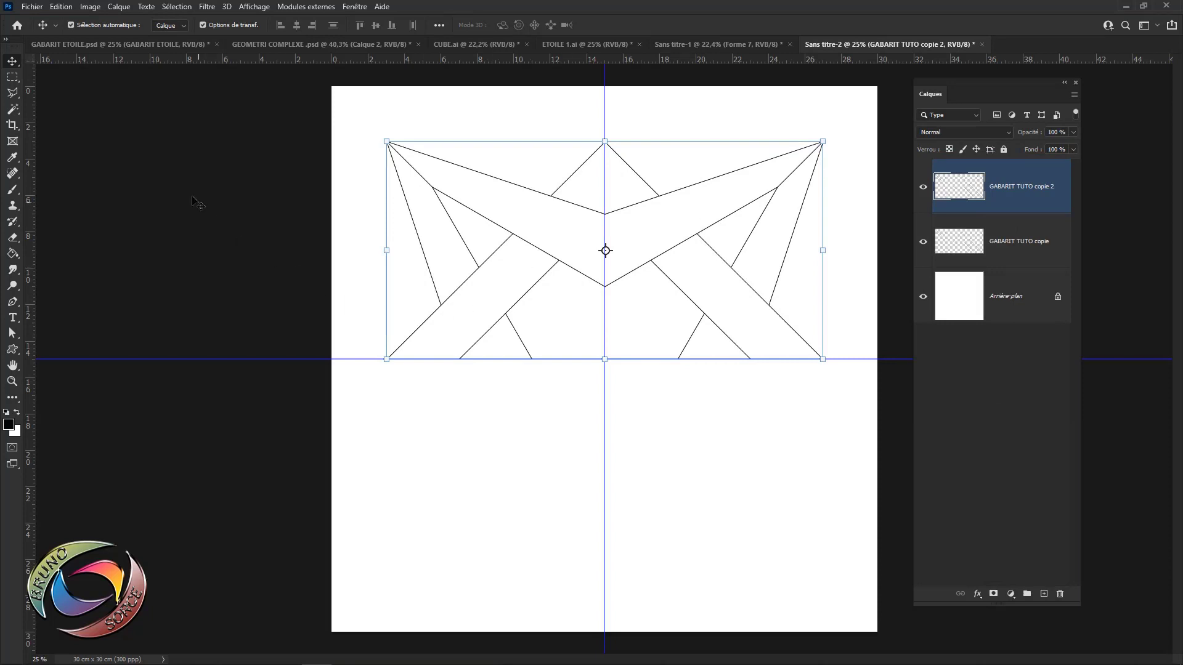
click(64, 6)
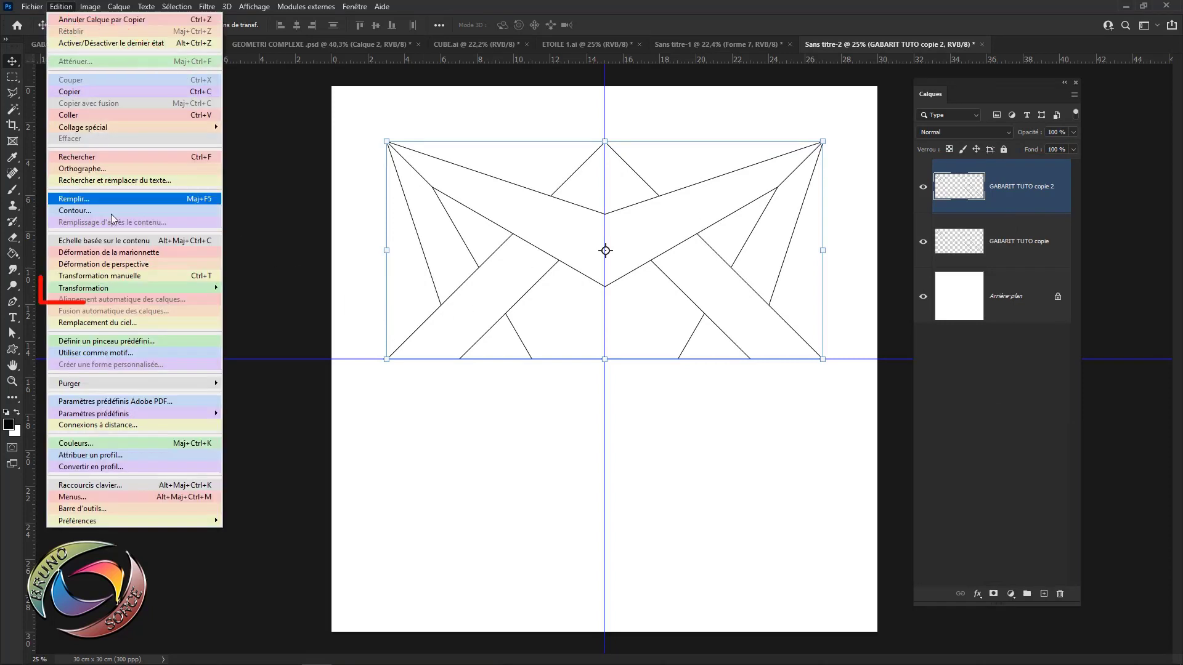
mouse_move(103, 292)
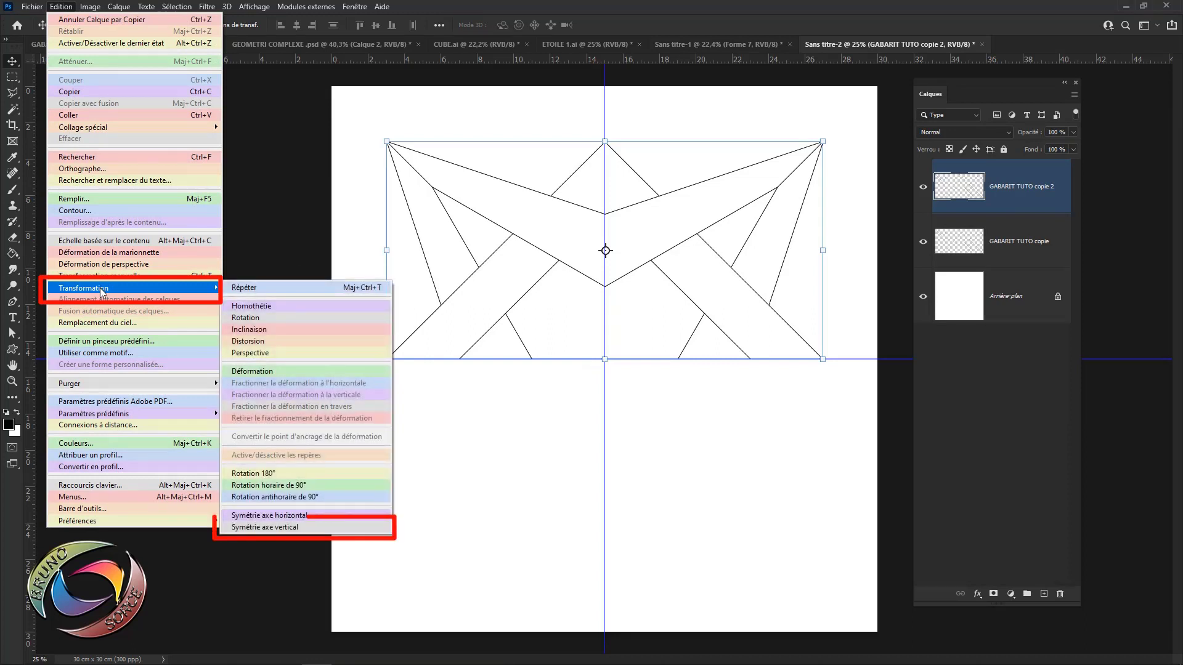
click(265, 528)
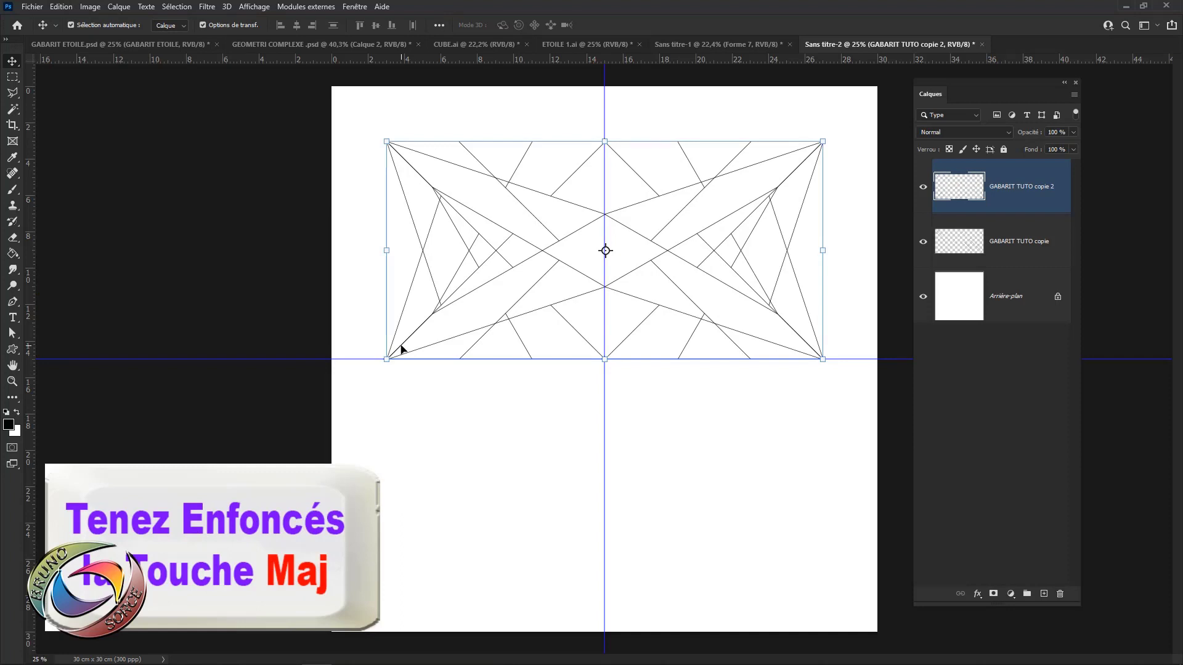
Move the flipped half straight down to meet the upper half at the horizontal centre guide, and merge both halves into one layer.
drag(401, 349, 387, 566)
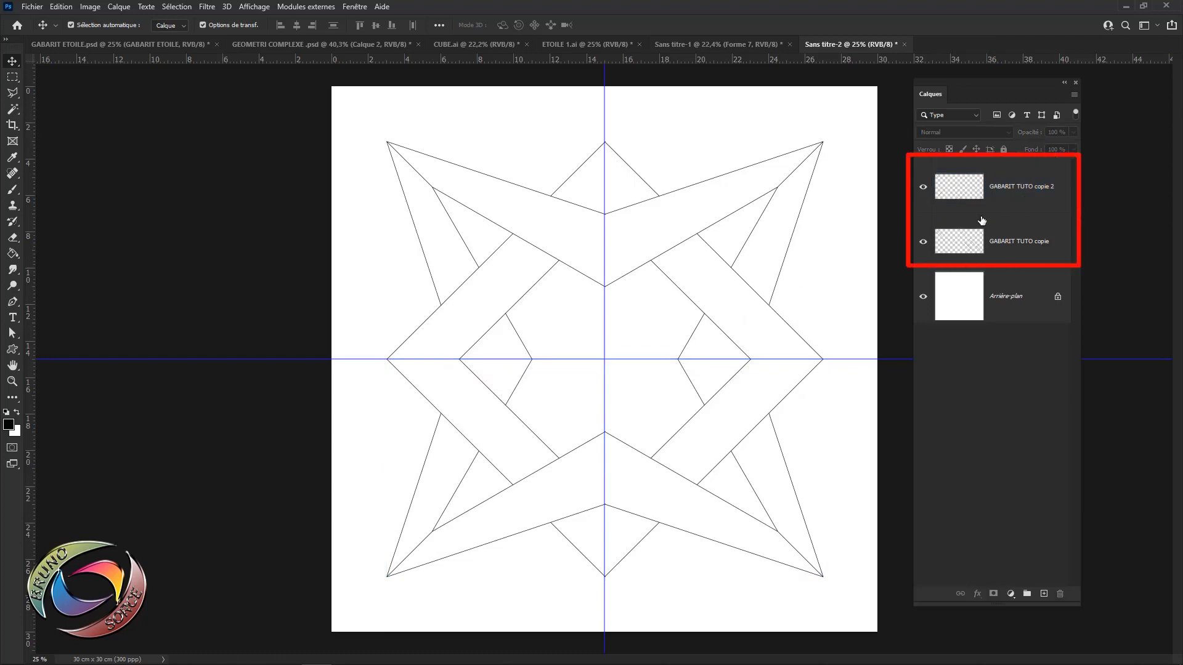
click(1008, 202)
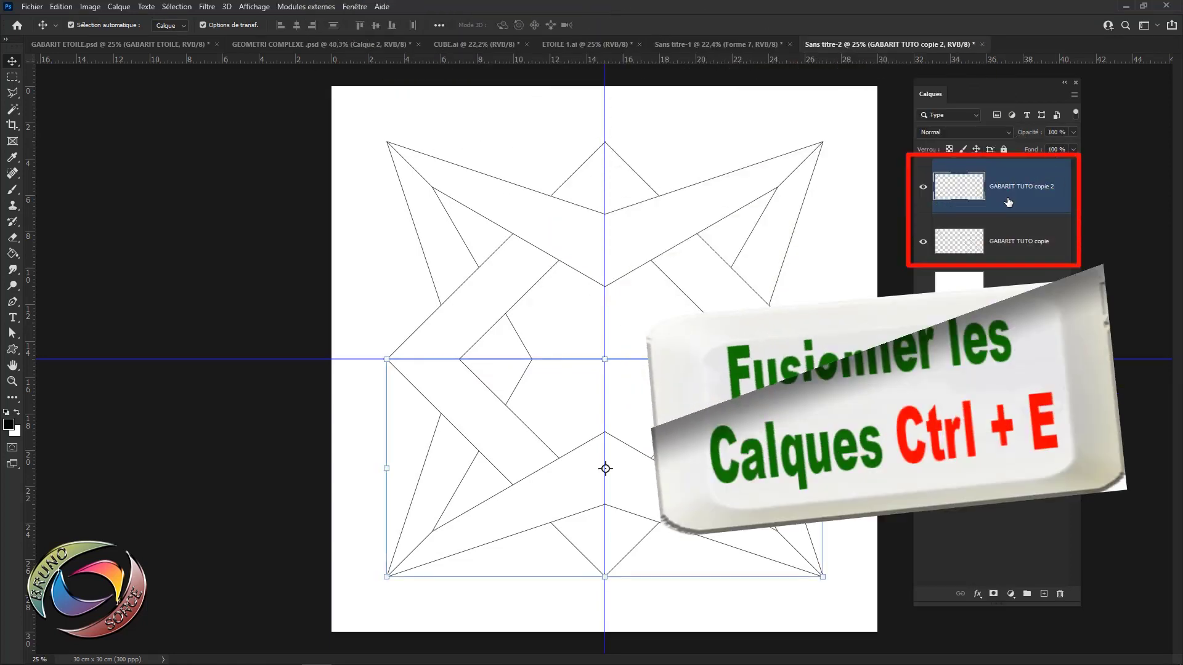
key(ctrl+e)
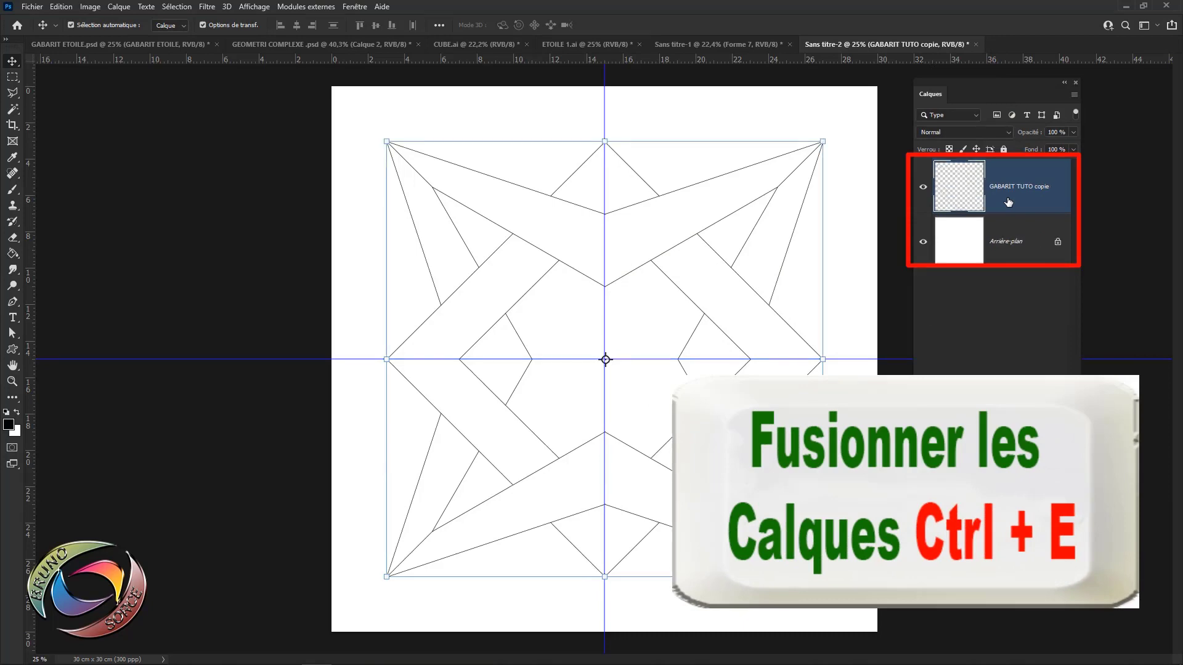
Hide the guides over the completed star.
click(922, 190)
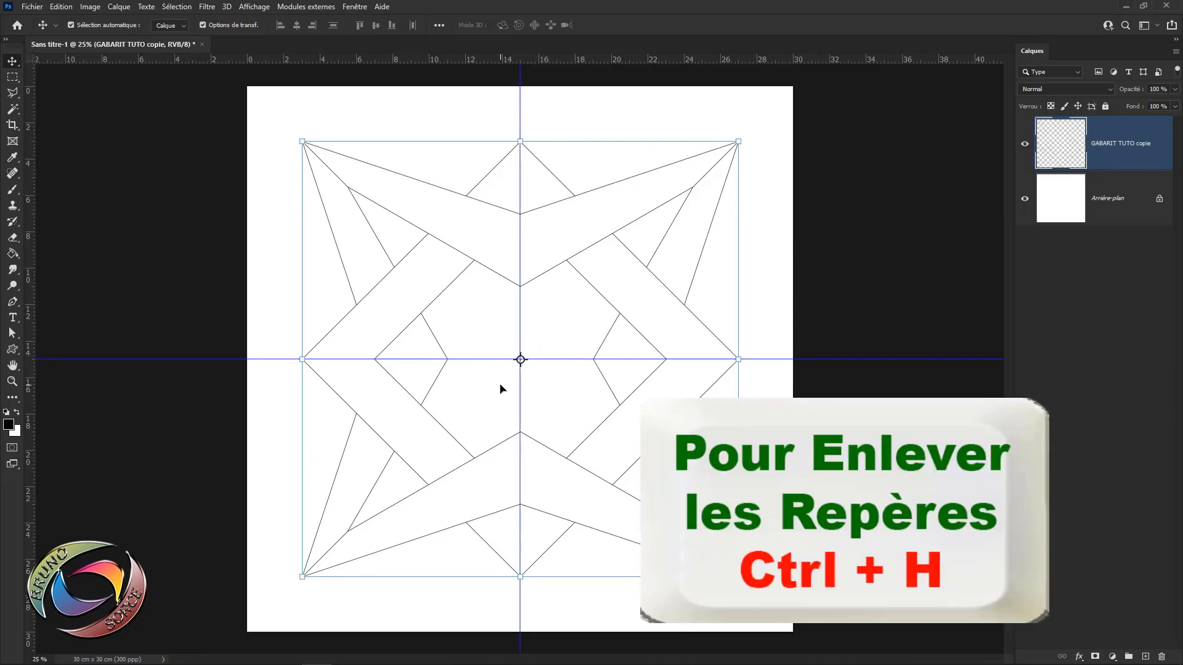
key(ctrl)
key(ctrl+h)
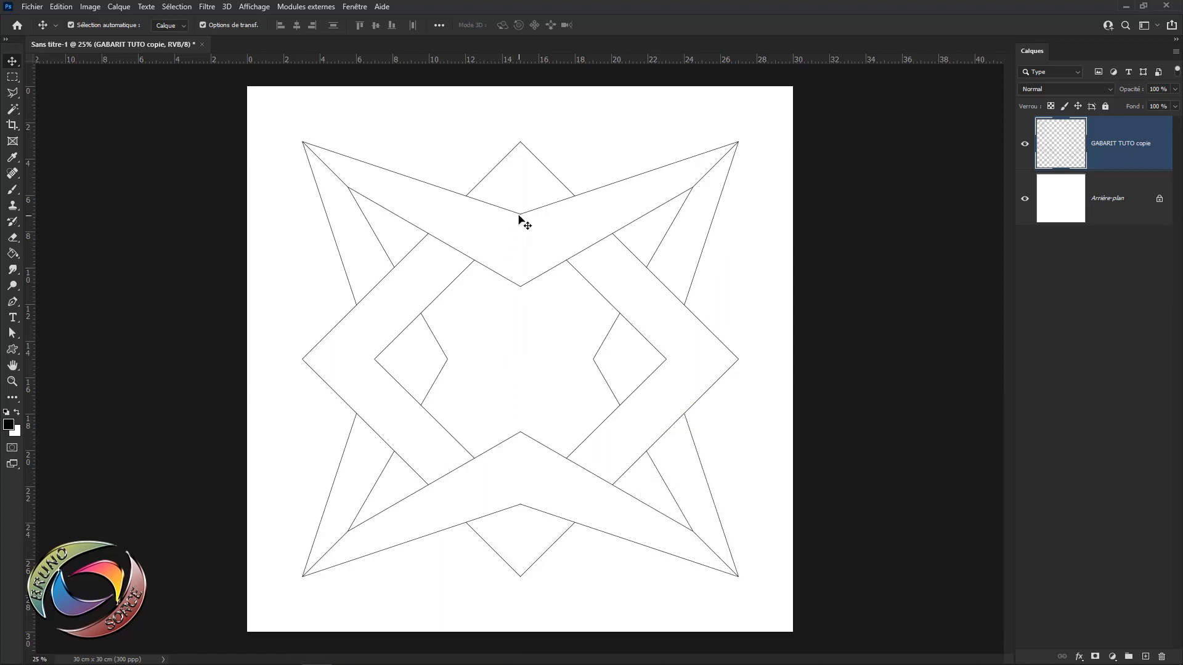
Set up the Pen tool in shape mode with no fill and a 5 px black stroke.
click(14, 303)
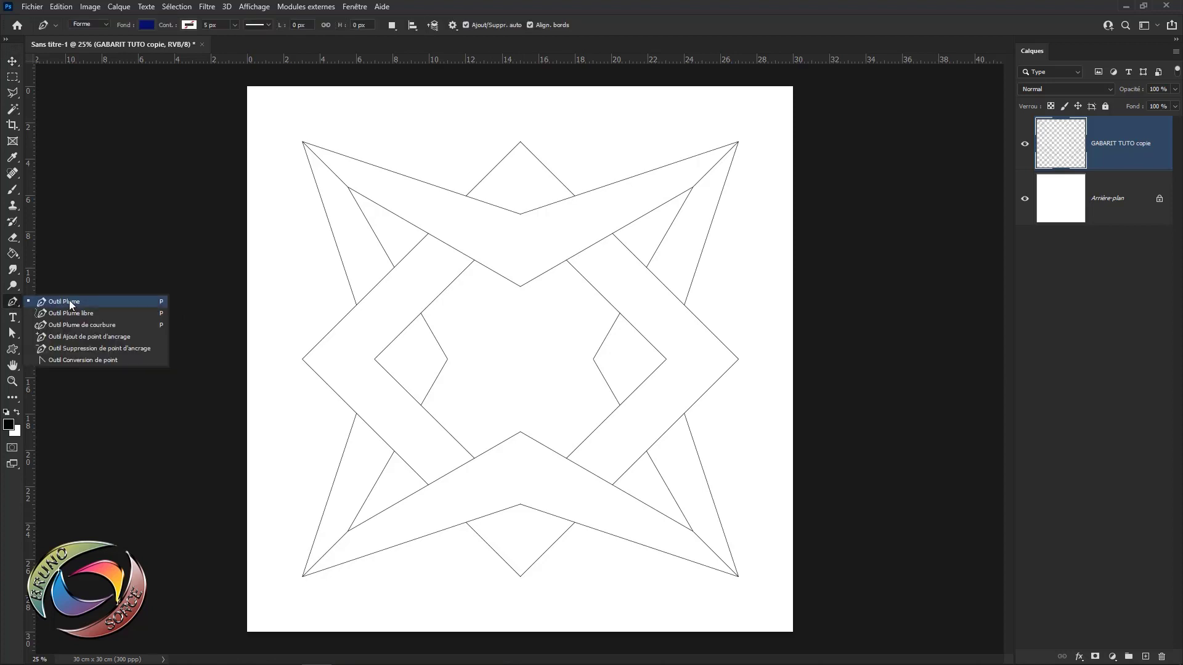
click(103, 25)
click(146, 26)
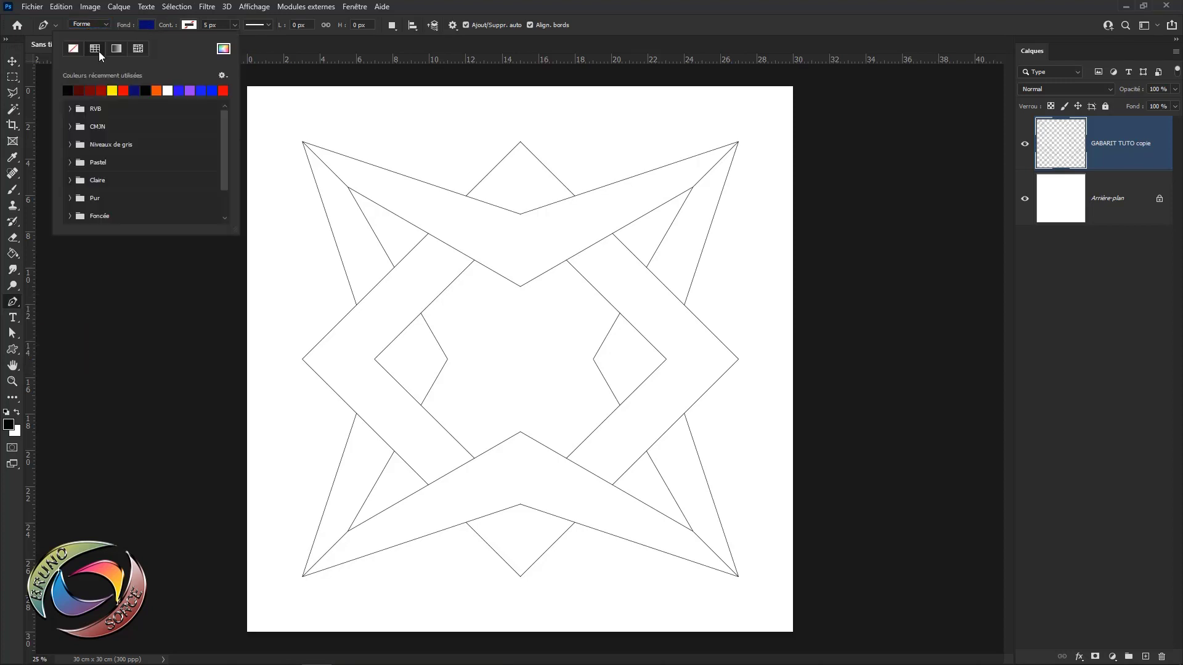
click(186, 25)
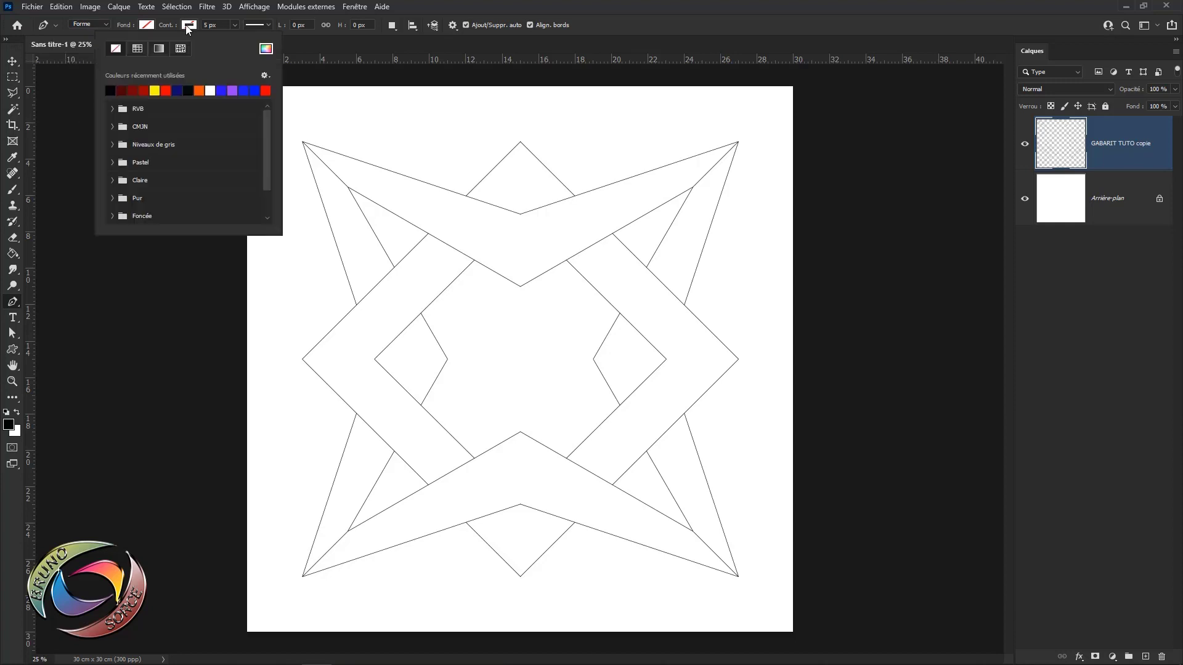
click(112, 88)
click(219, 26)
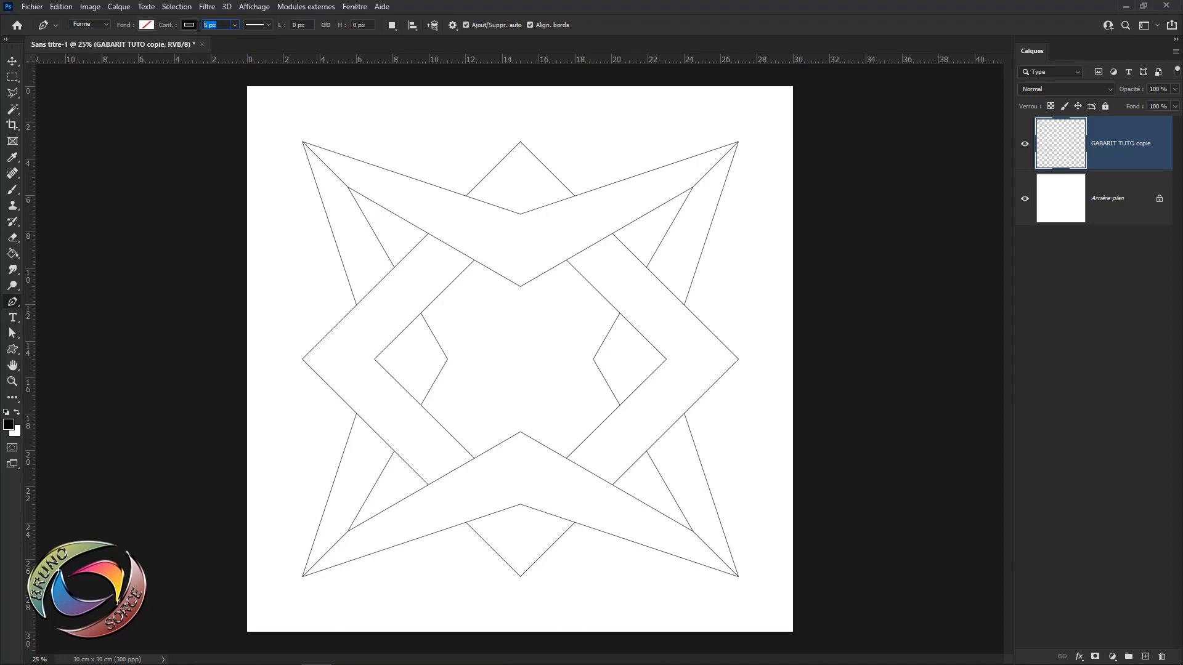
key(Return)
Draw vertical lines across the upper and lower chevron bands at their centre points, and horizontal lines across the two inner side kites.
click(519, 213)
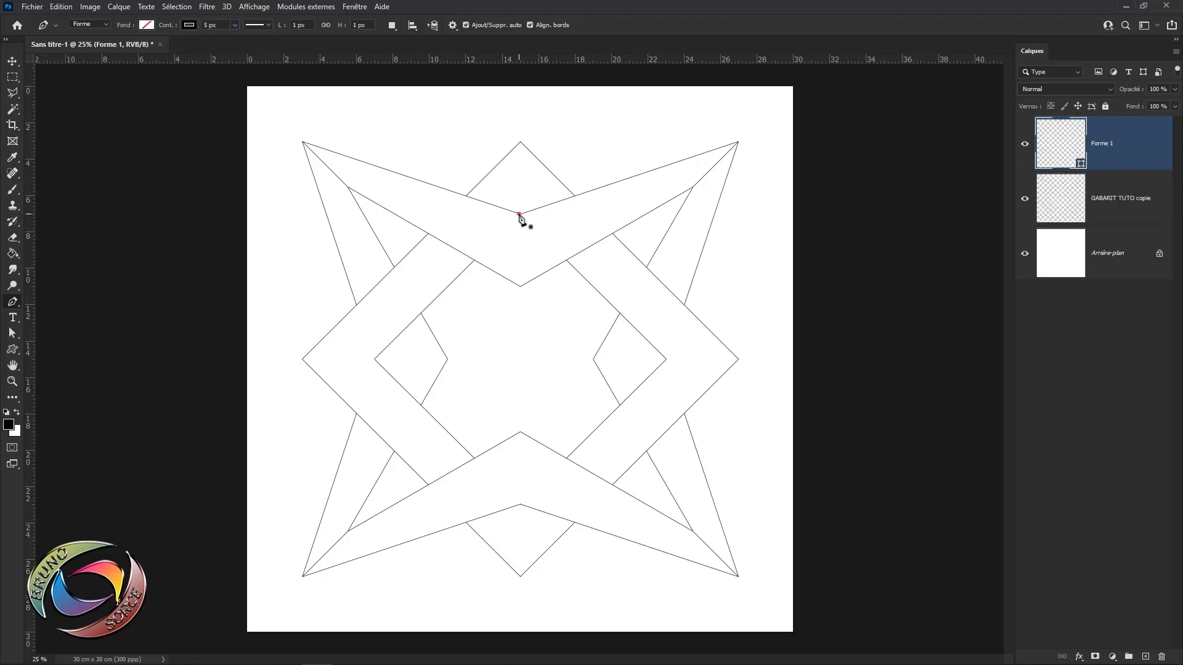
click(521, 286)
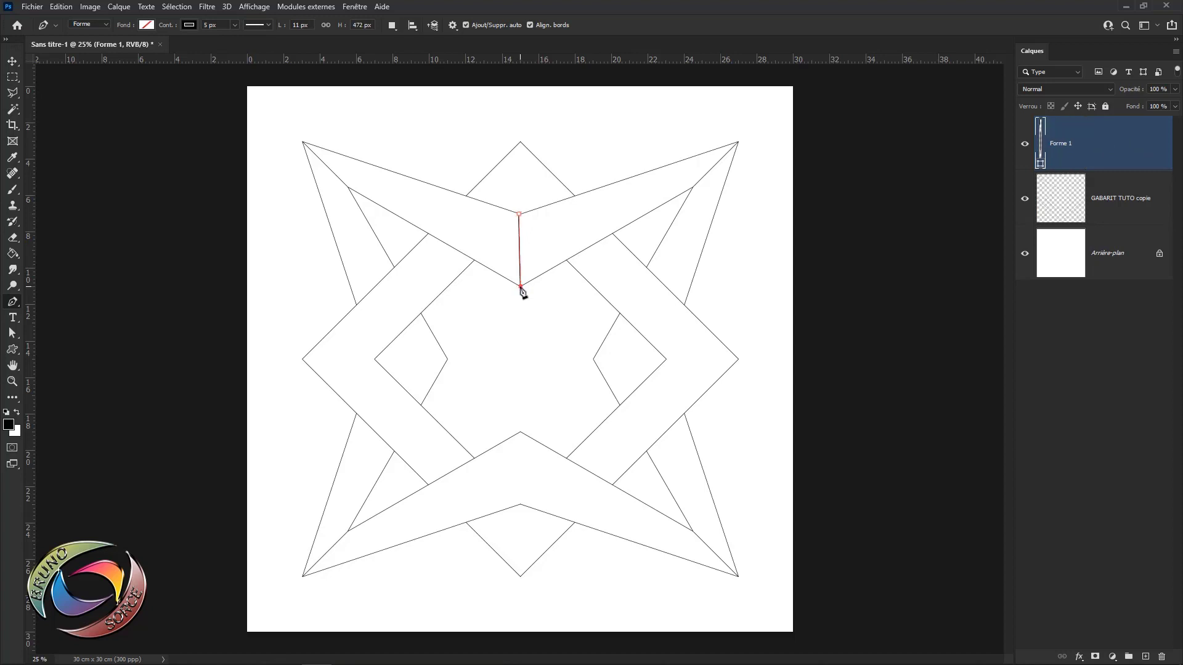
click(593, 359)
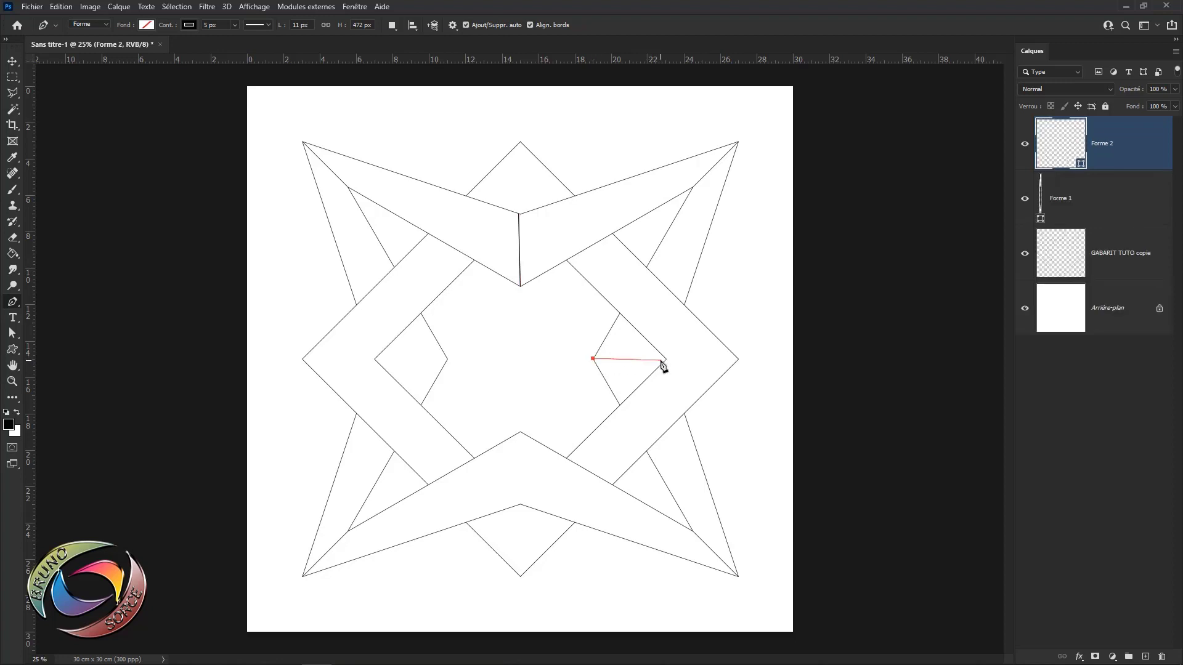
click(665, 359)
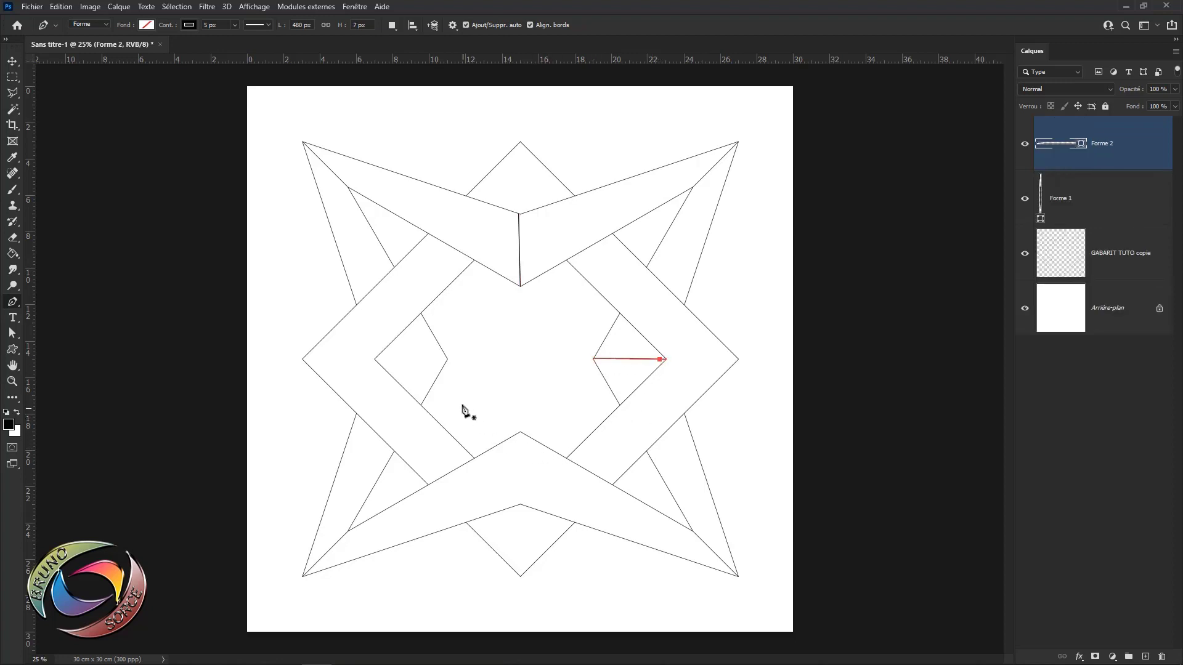
click(446, 359)
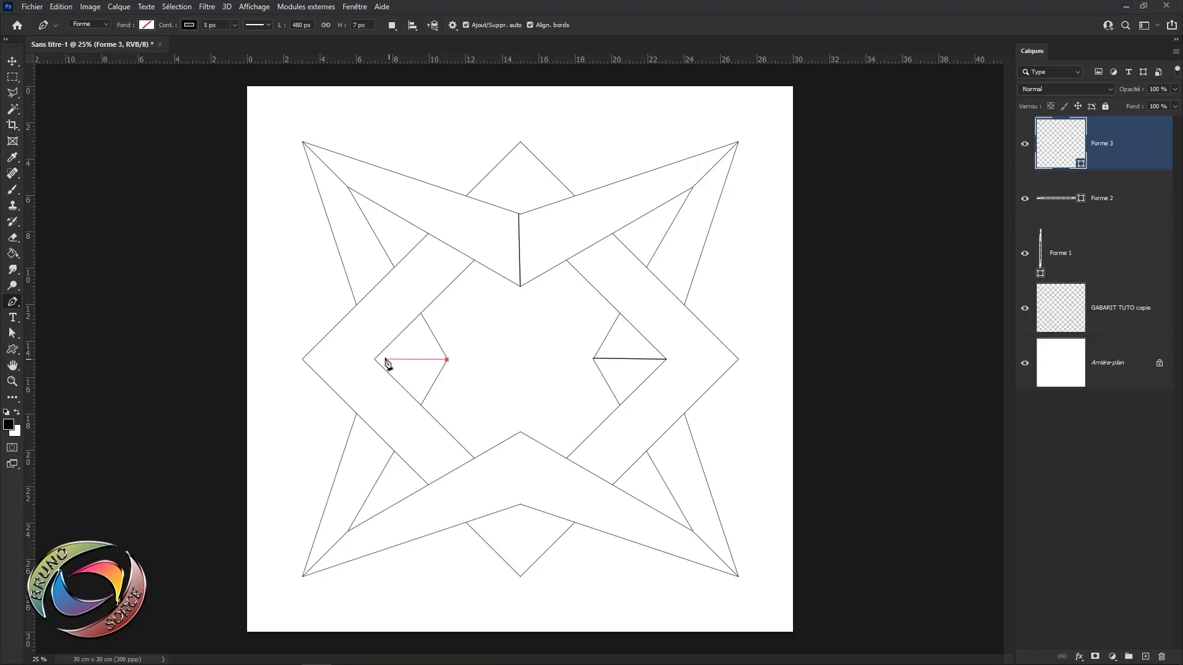
click(374, 360)
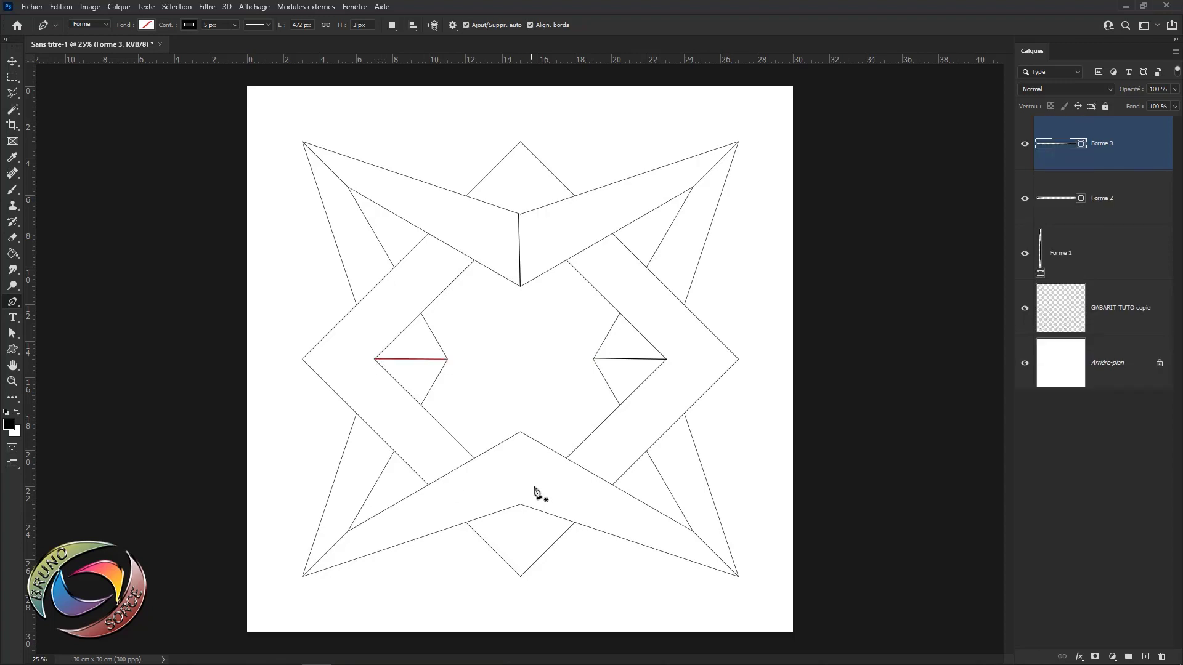
click(521, 431)
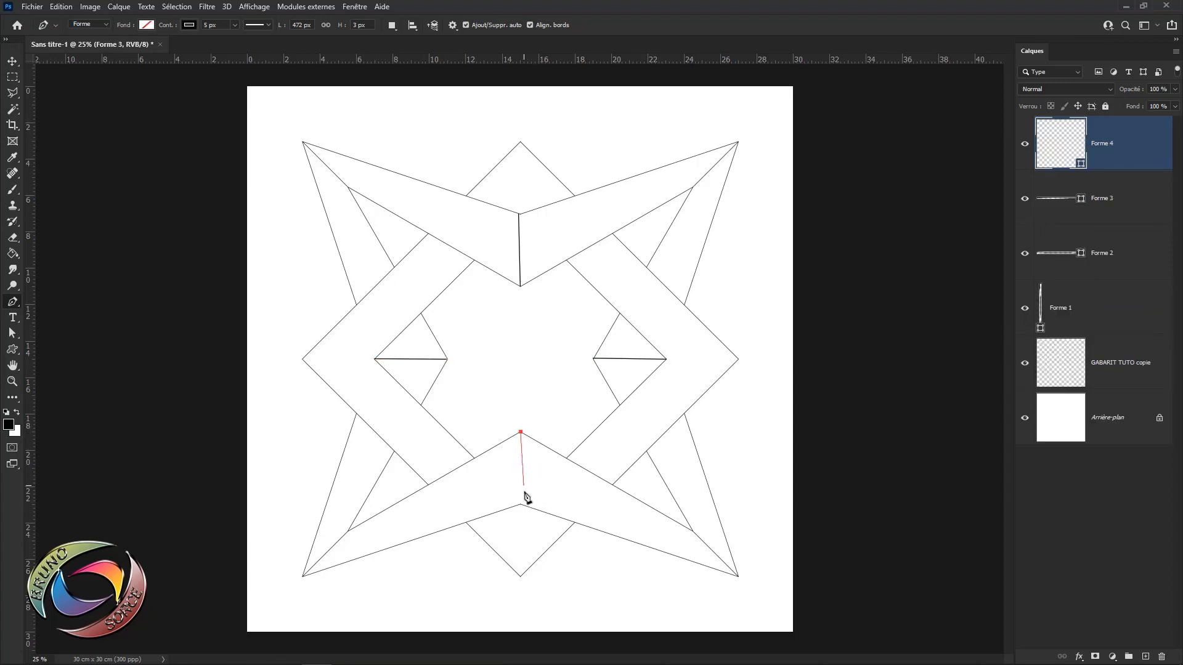
click(521, 504)
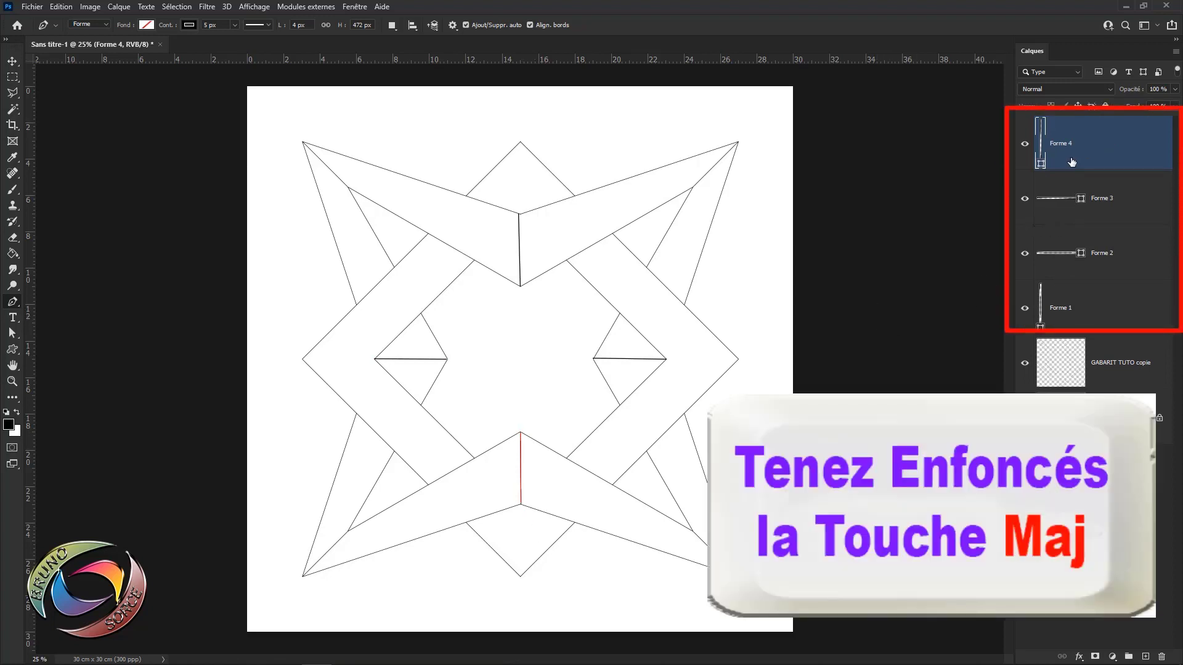
Merge the four line shapes Forme 1 to Forme 4 into one shape layer and rasterize it.
shift+click(1102, 314)
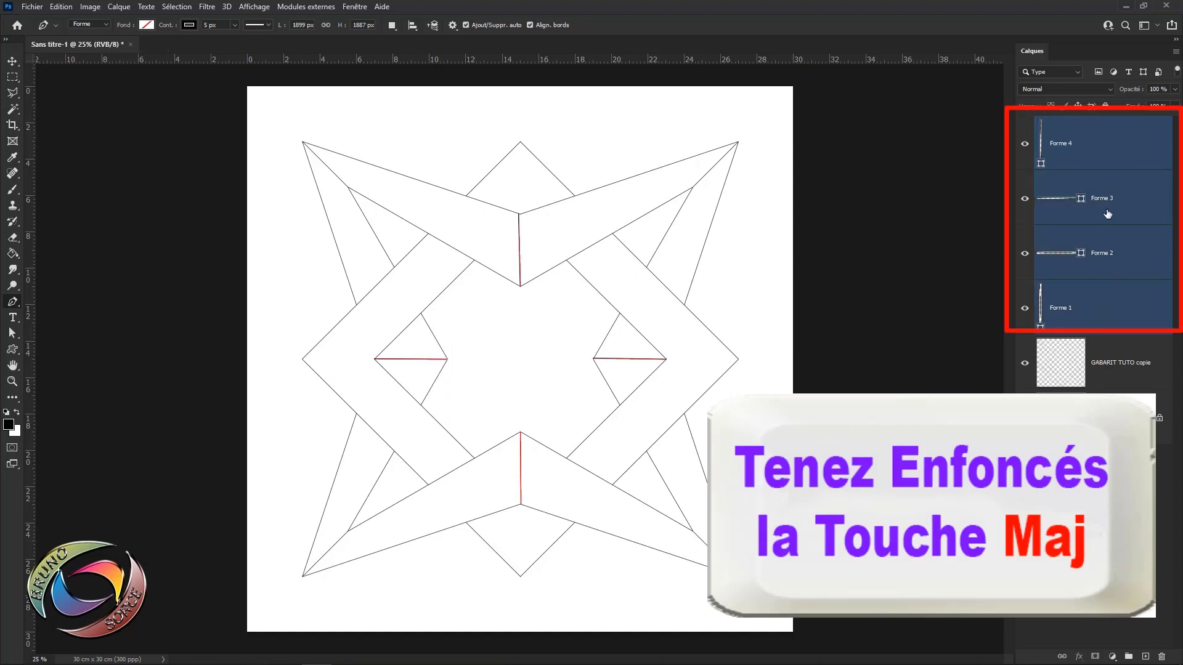
right_click(1097, 163)
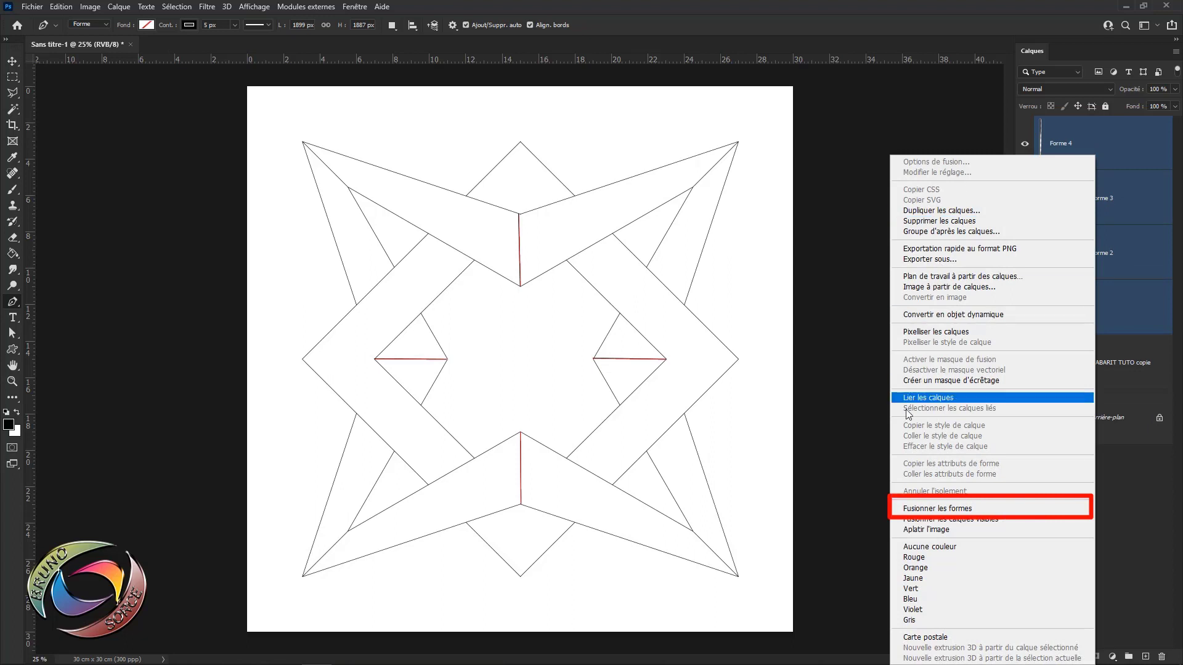
click(934, 509)
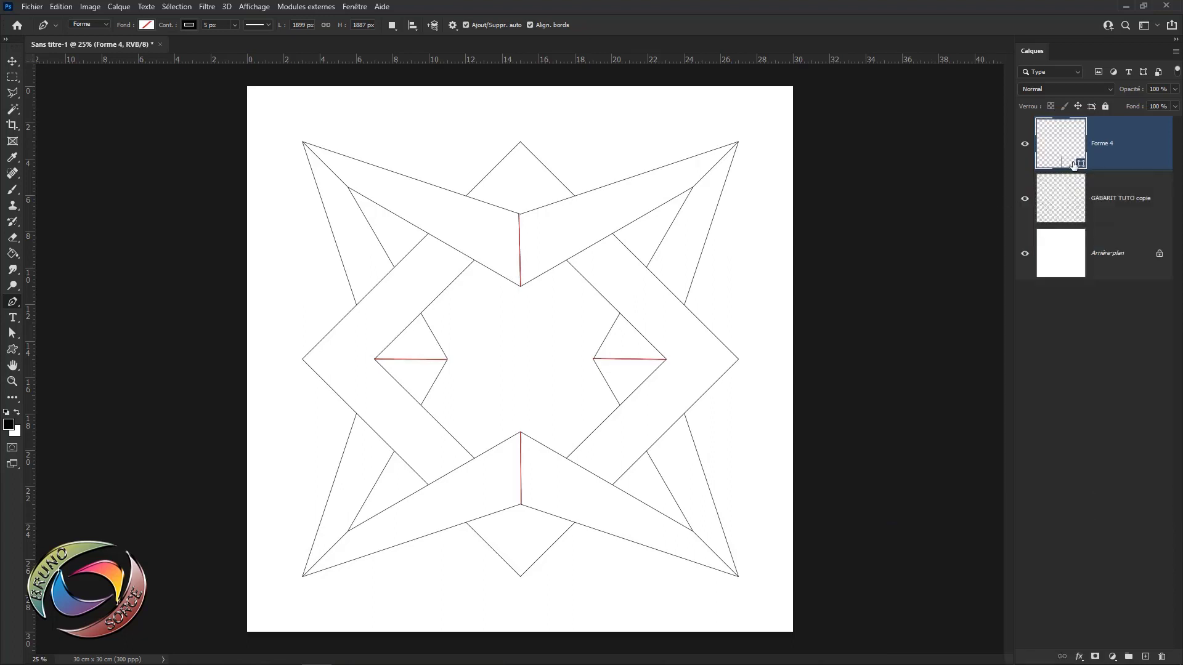
right_click(1125, 156)
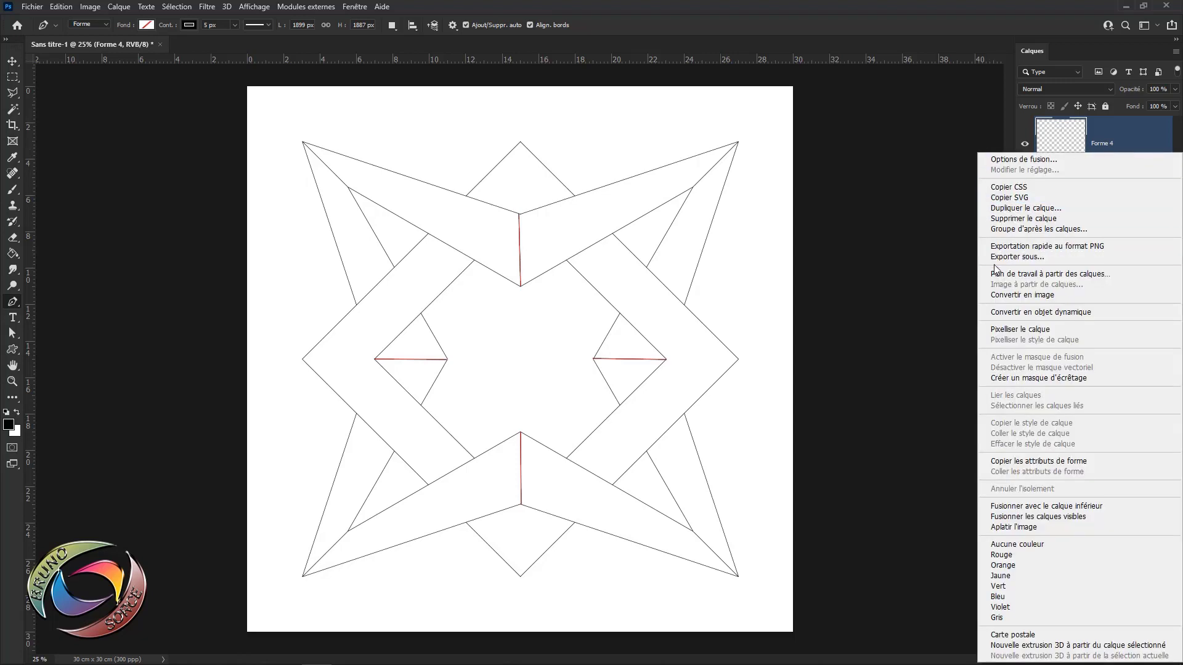
click(1004, 330)
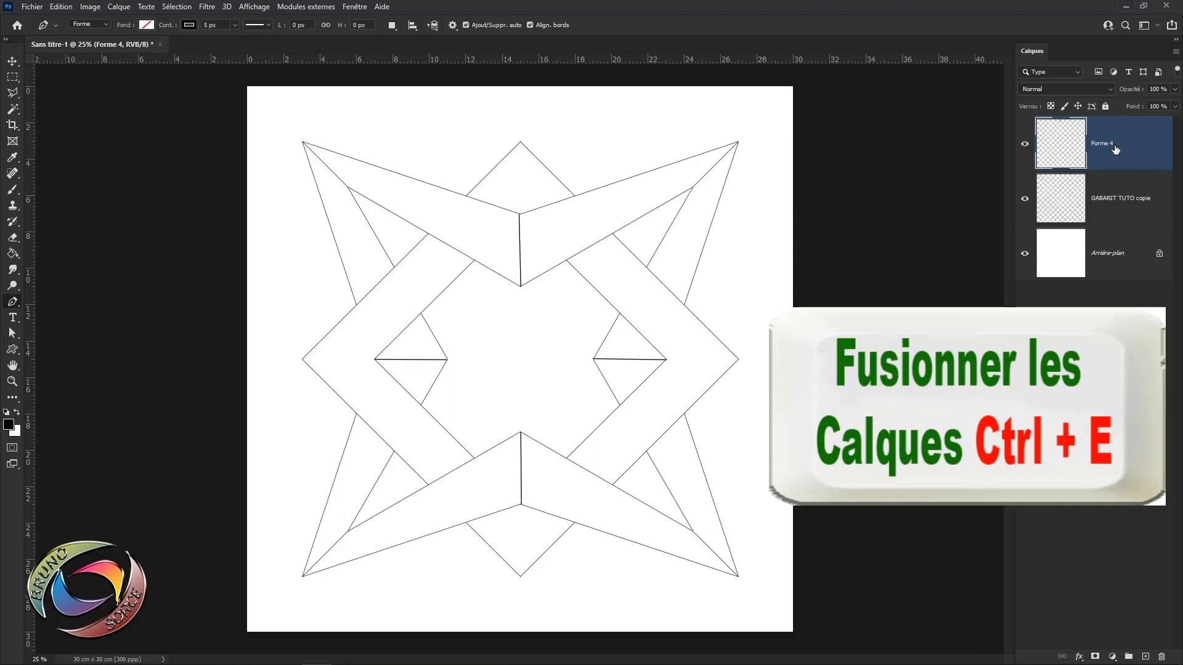
Merge the rasterized lines into the GABARIT TUTO copie layer and check the result by toggling the layer's visibility.
key(ctrl+e)
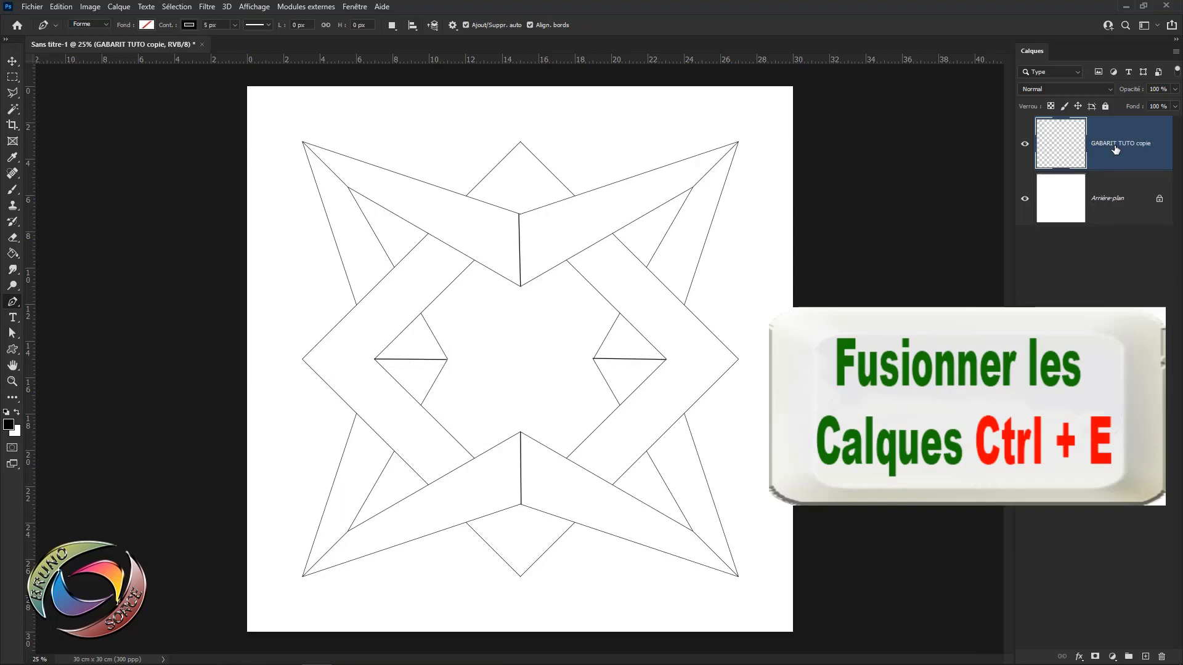
click(1023, 148)
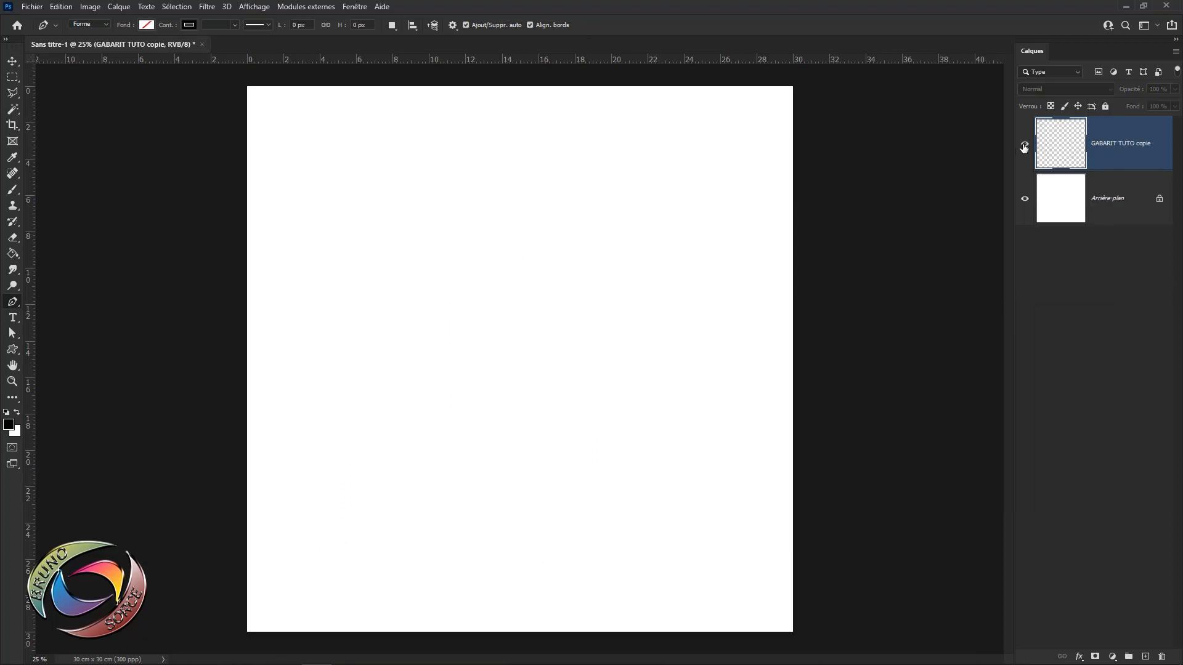
click(1024, 146)
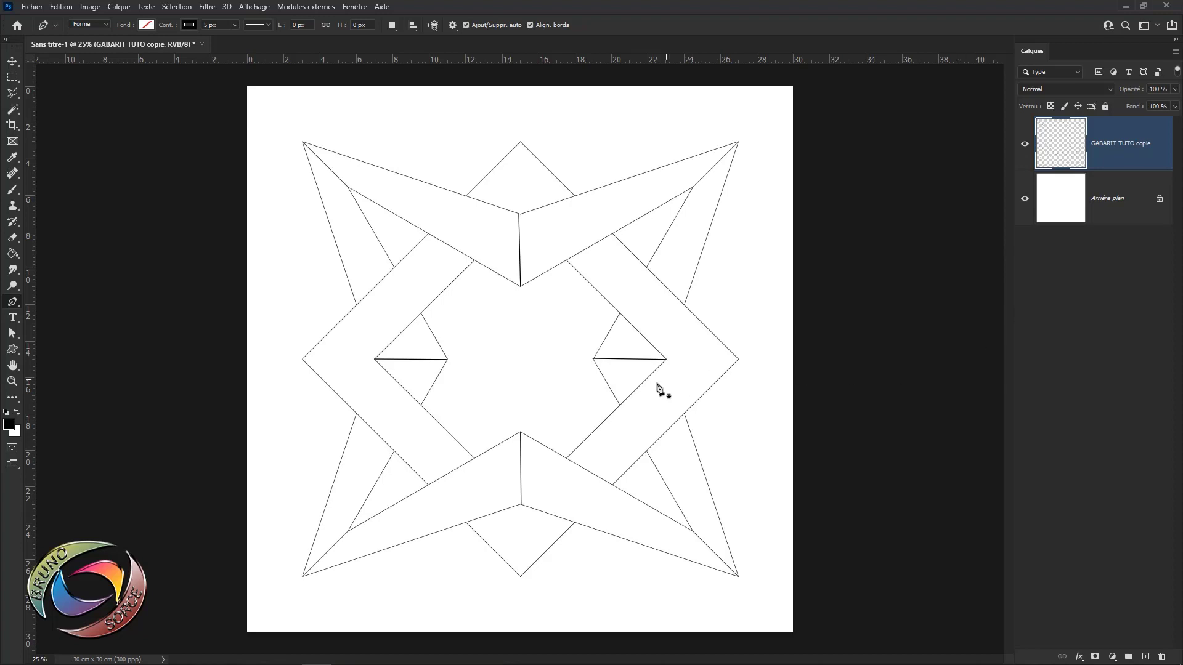
Draw two parallel diagonal lines across the upper-right chevron band, extending both edges of the diamond's upper-right band through it.
click(519, 215)
click(570, 263)
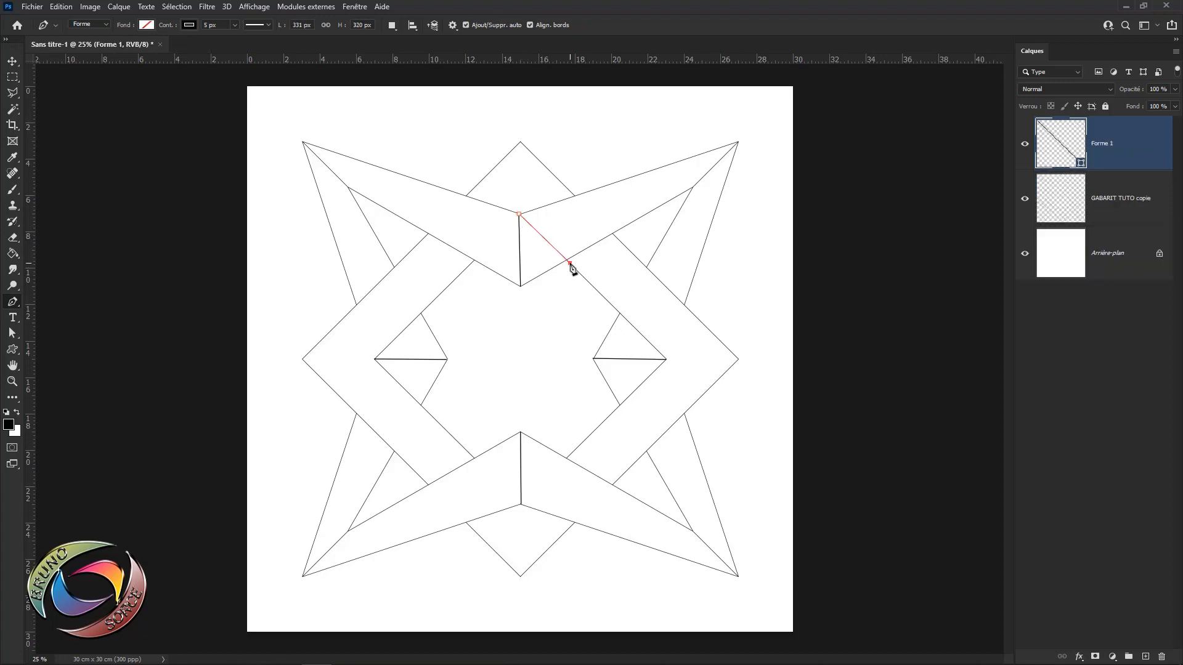
key(Escape)
click(574, 196)
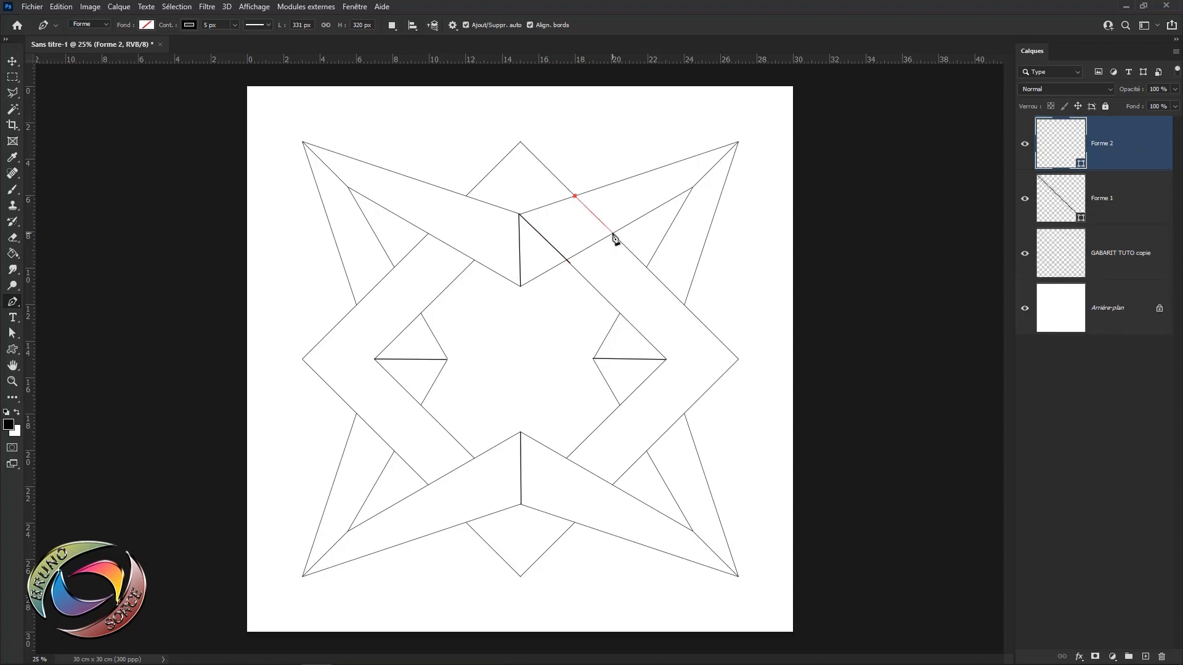
click(613, 234)
key(v)
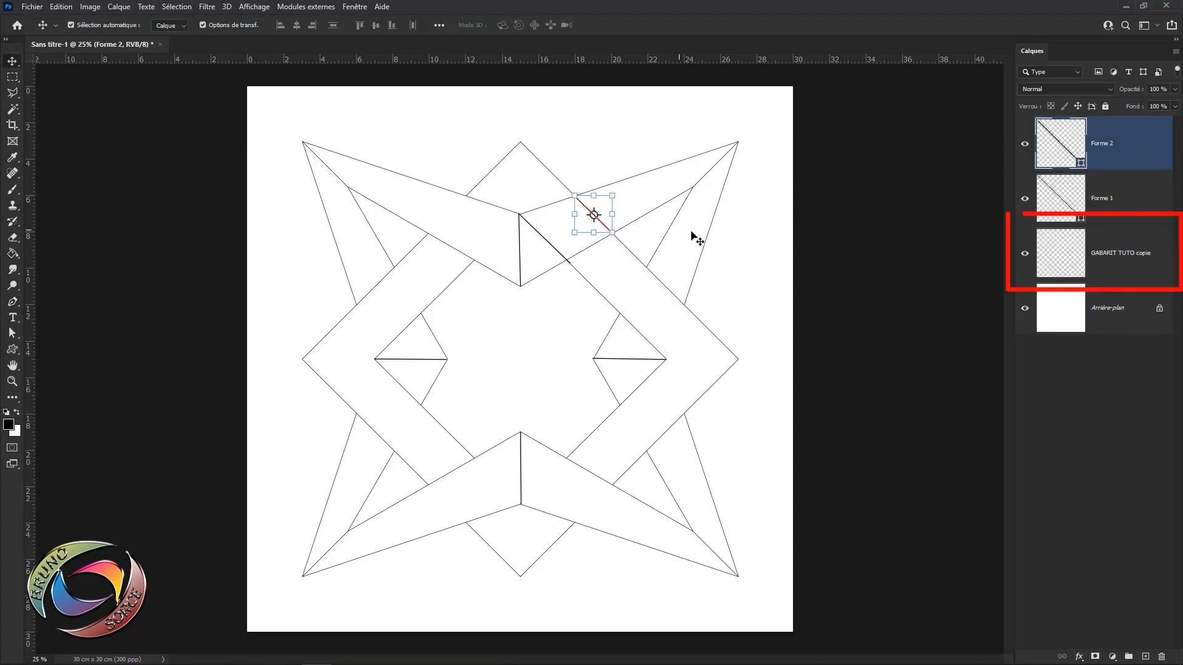
Erase the chevron edges between the two new diagonals on the GABARIT TUTO copie layer so the diamond band passes over.
click(1116, 270)
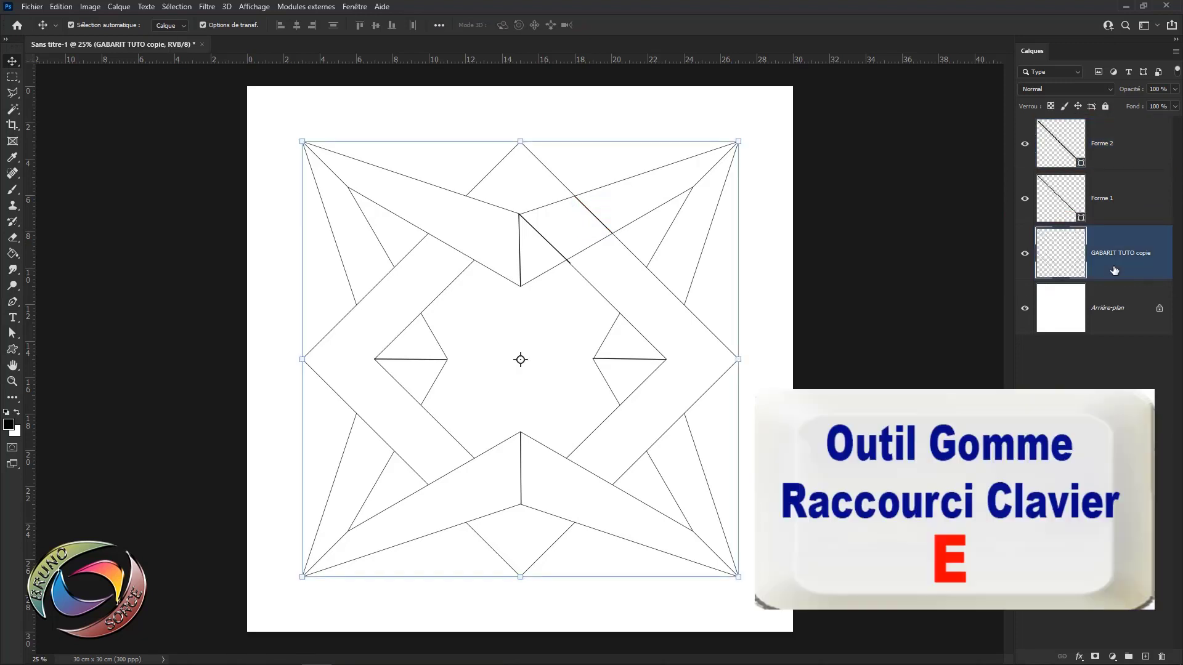
key(e)
scroll(581, 259, up, 5)
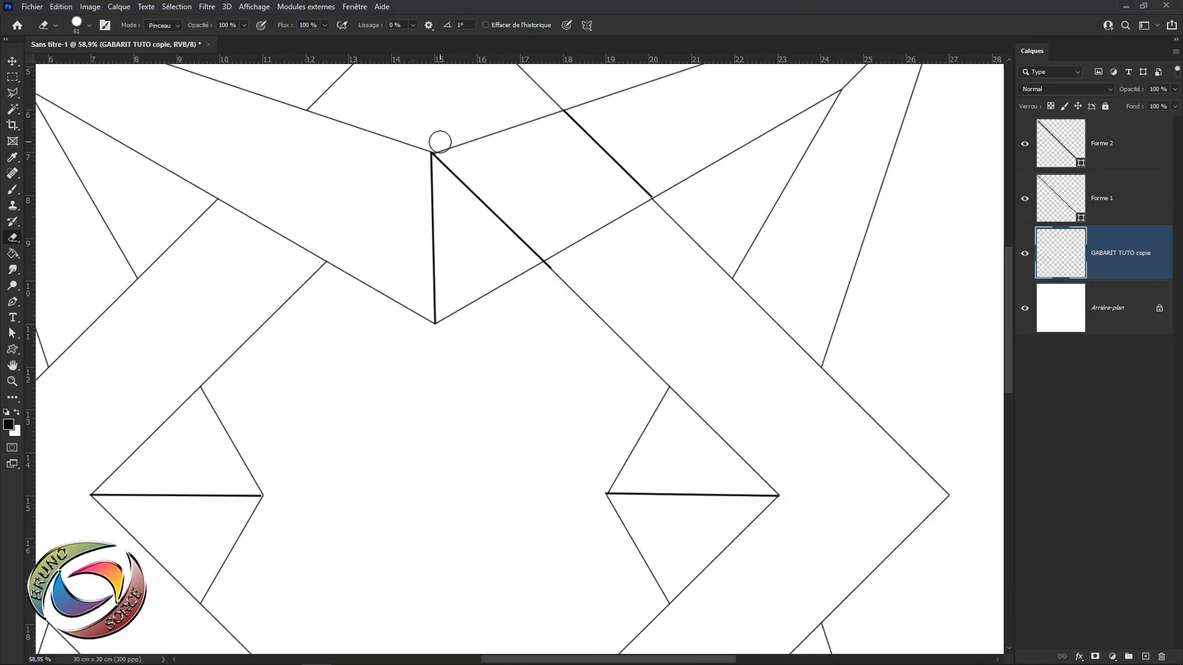
drag(440, 143, 555, 119)
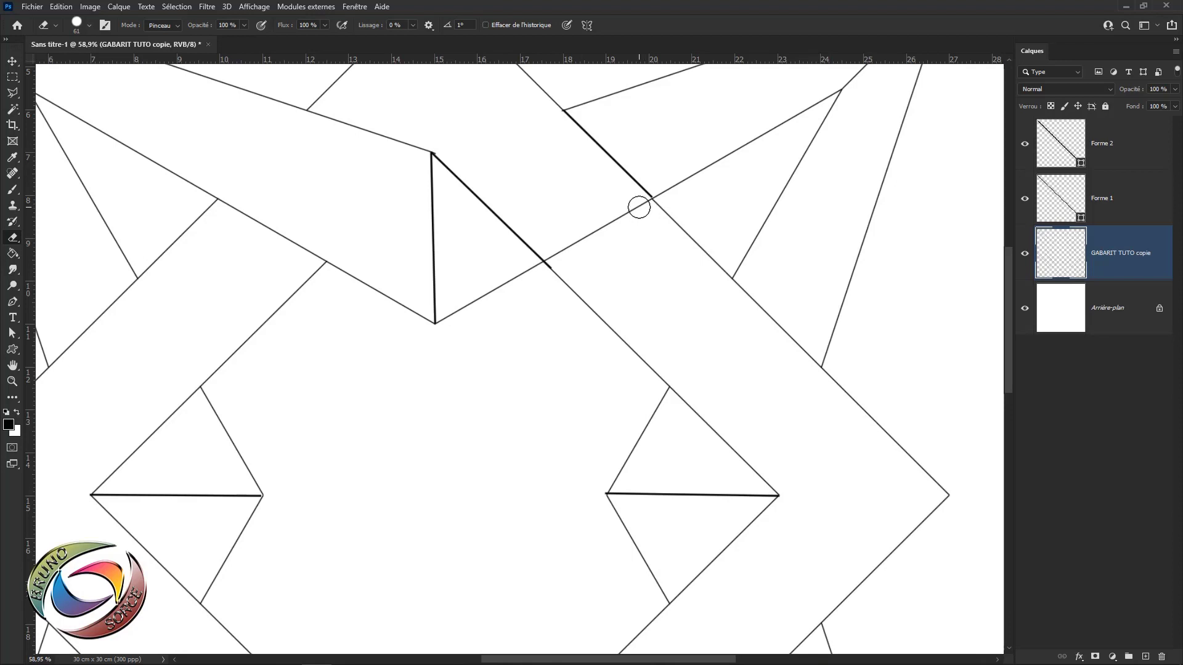
drag(642, 208, 548, 253)
scroll(625, 306, down, 5)
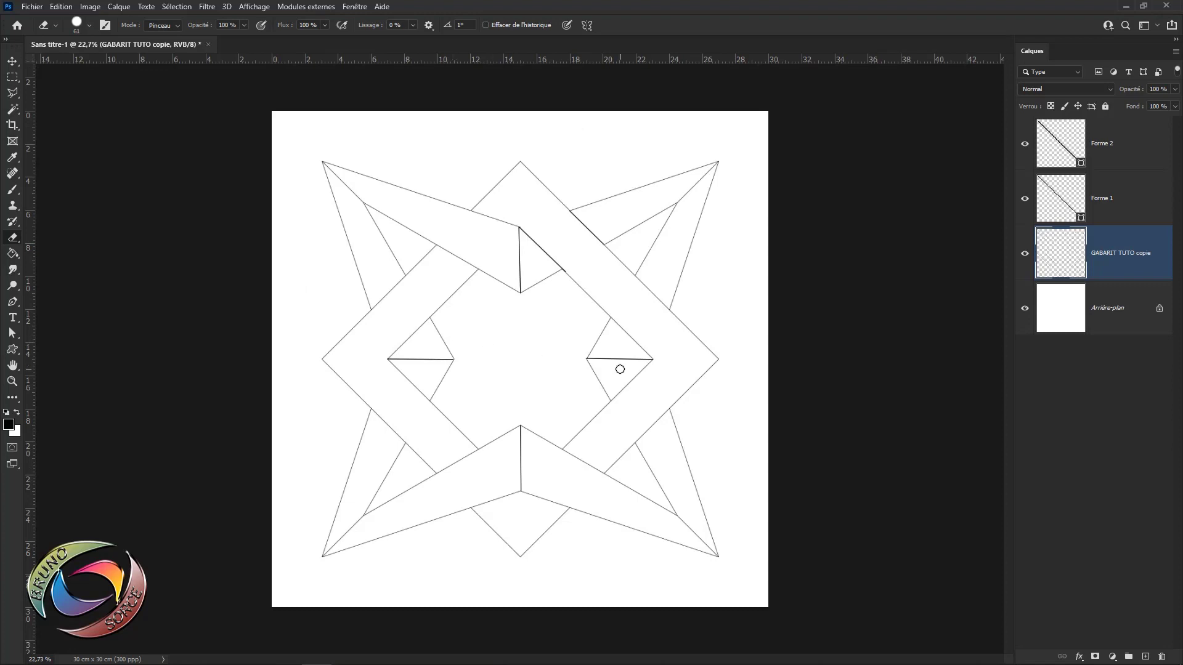
Draw two lines across the diamond's upper-right band, extending the edges of the upper-right star point to the inner kite.
key(p)
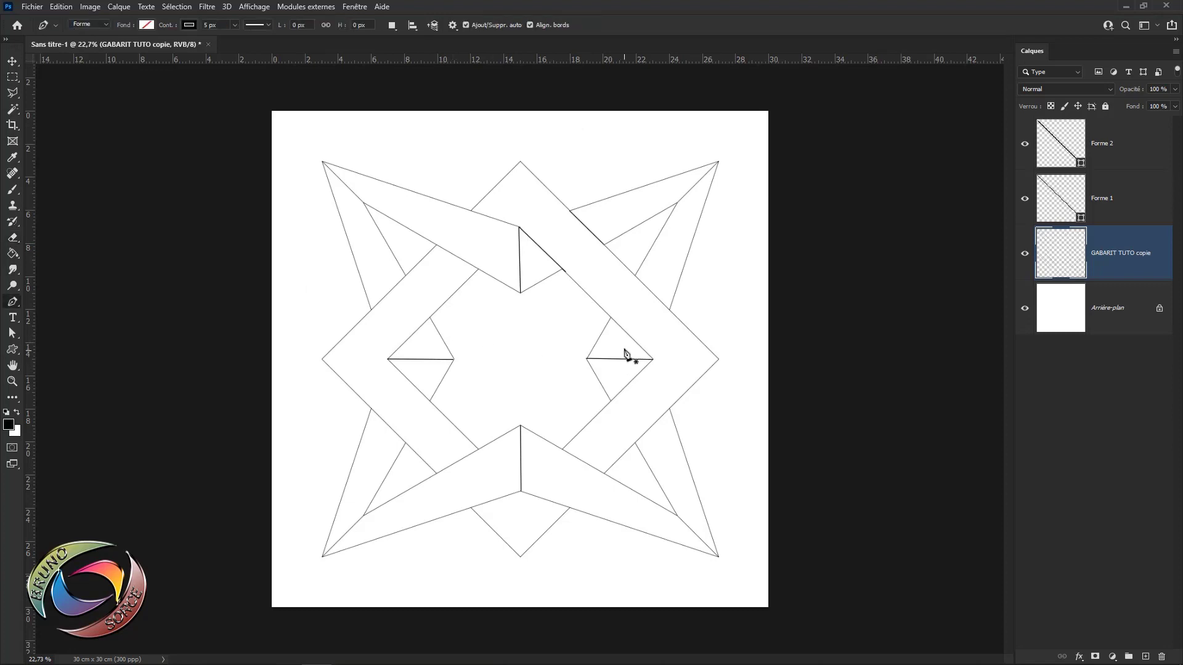
click(636, 275)
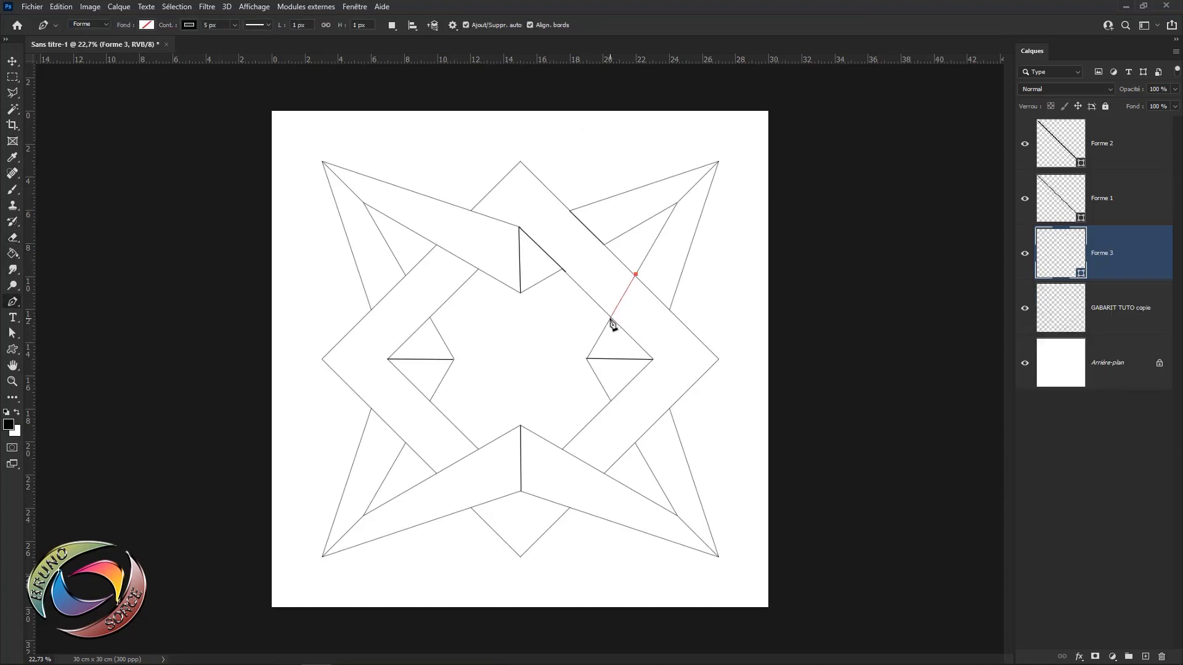
click(610, 319)
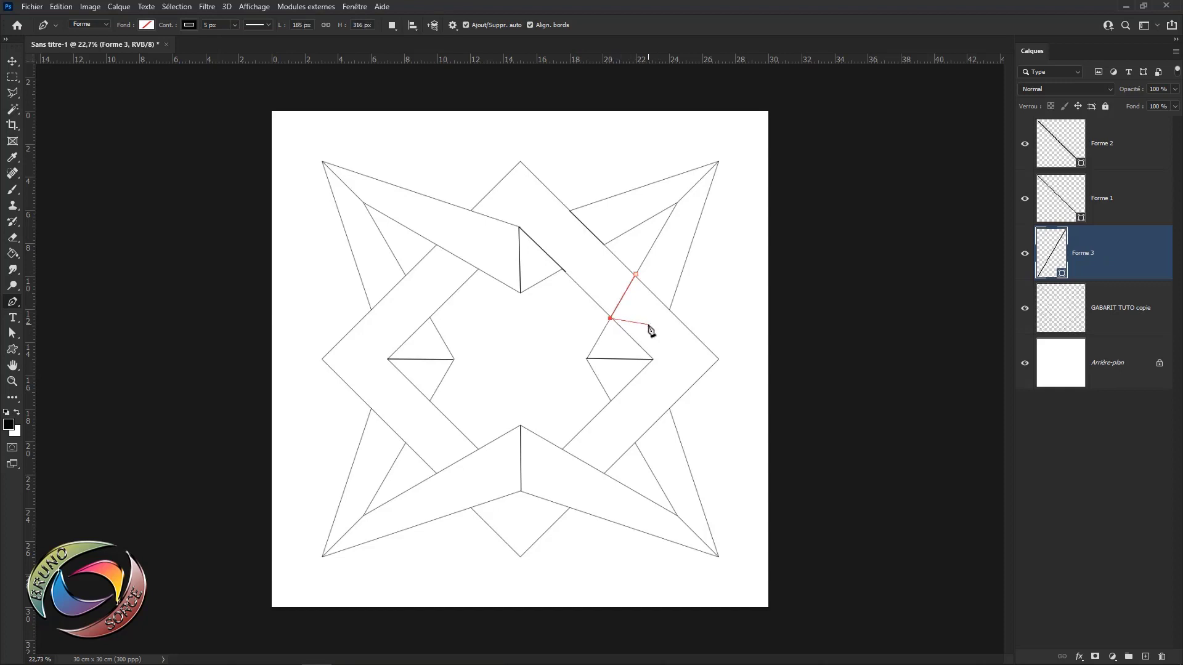
key(Escape)
click(669, 309)
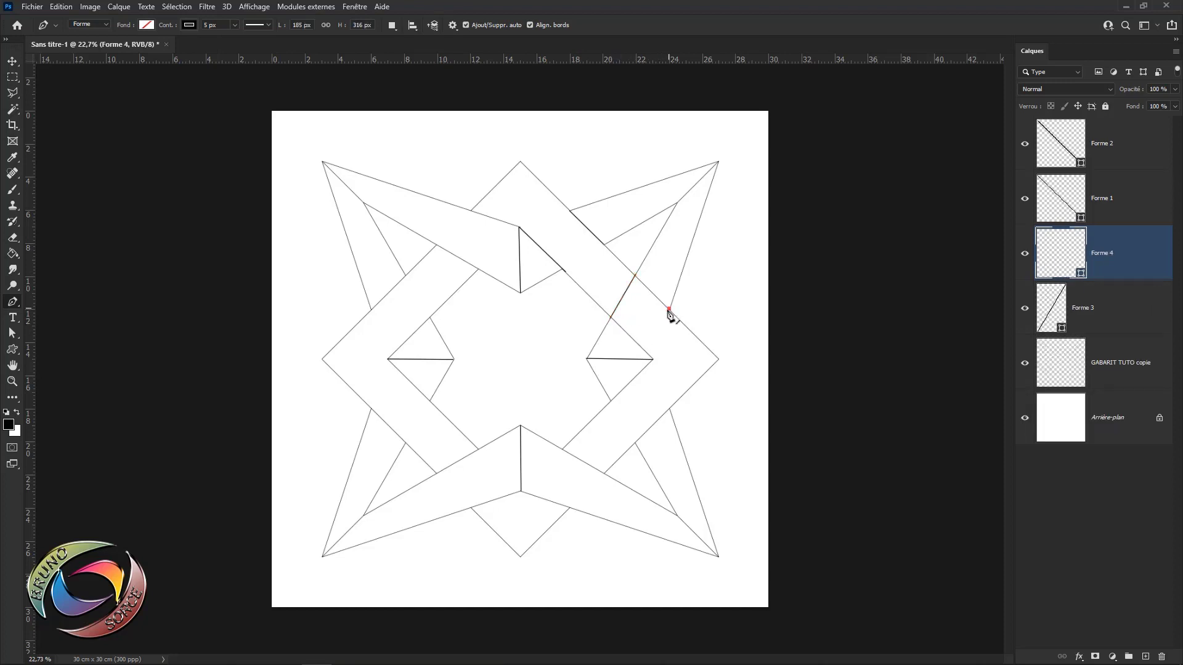
click(653, 358)
Erase the diamond's edges between the two new lines on the GABARIT TUTO copie layer so the upper-right star point passes over.
key(e)
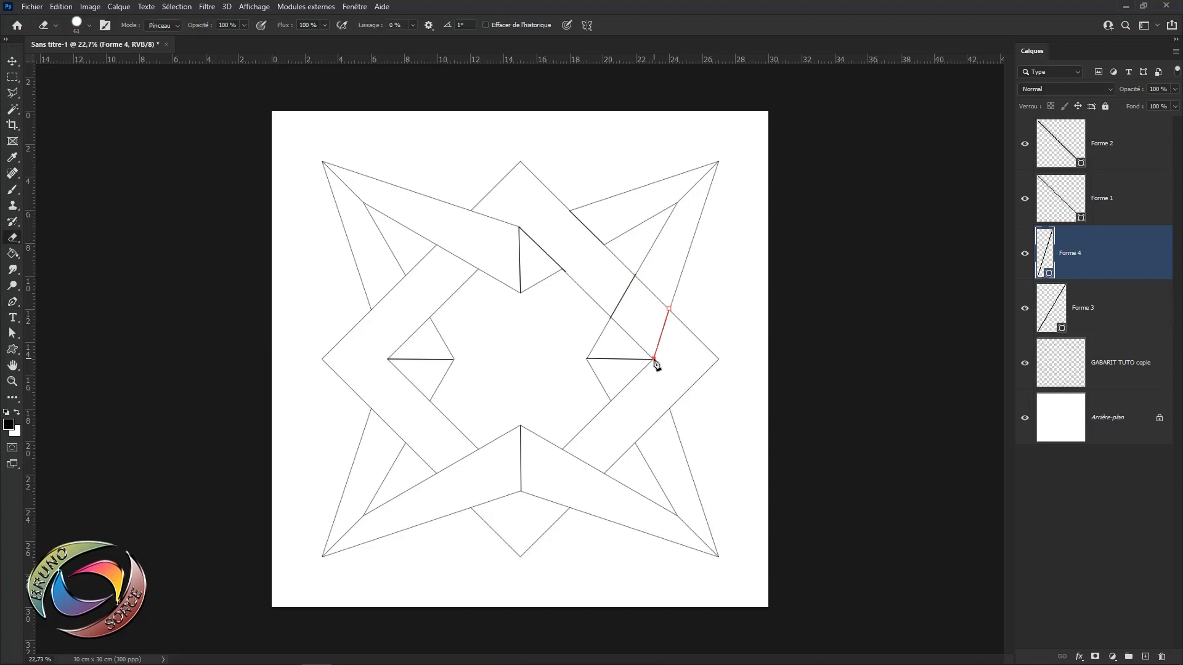
click(1107, 370)
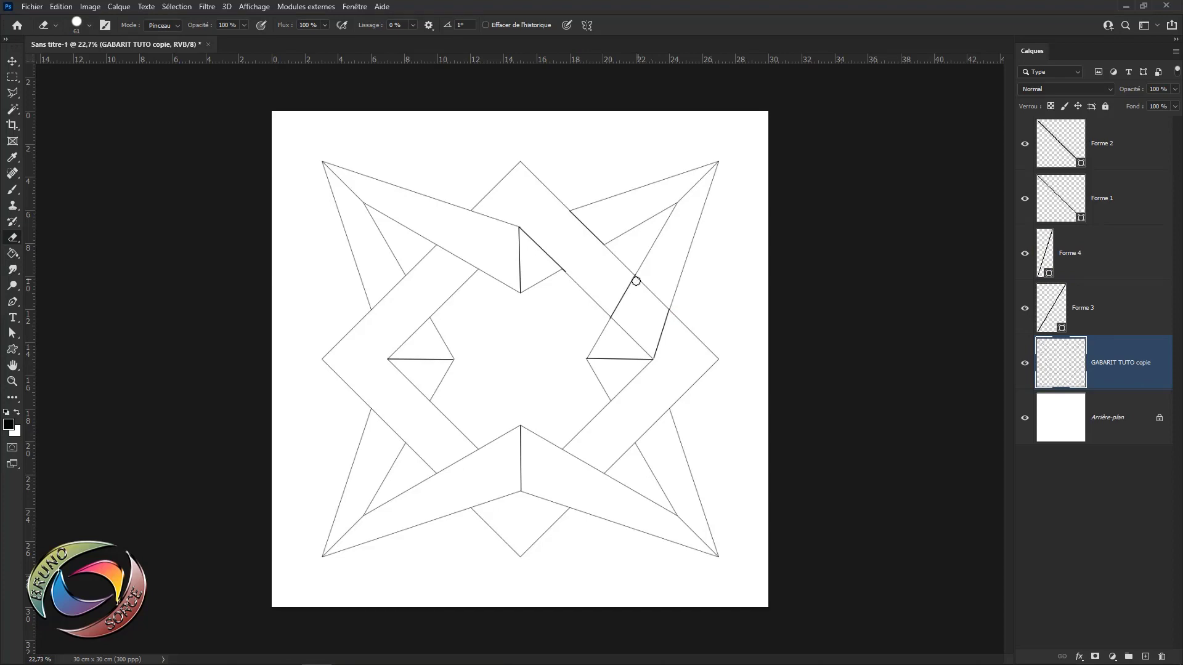
scroll(636, 281, up, 6)
drag(668, 261, 745, 340)
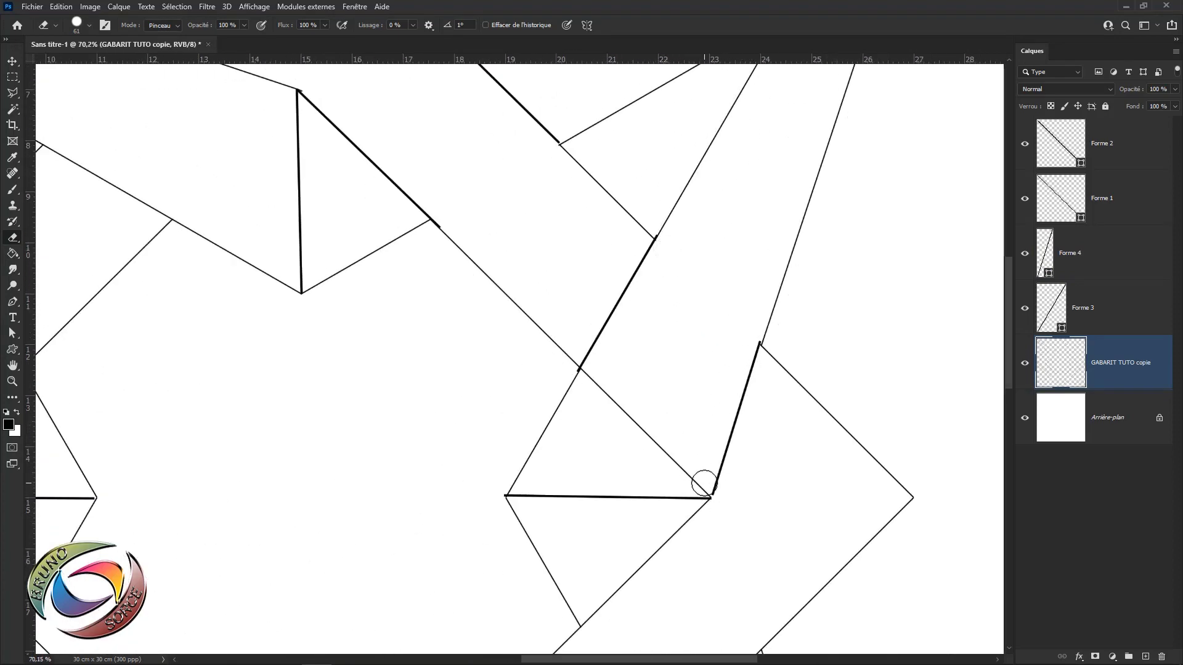
drag(703, 483, 590, 376)
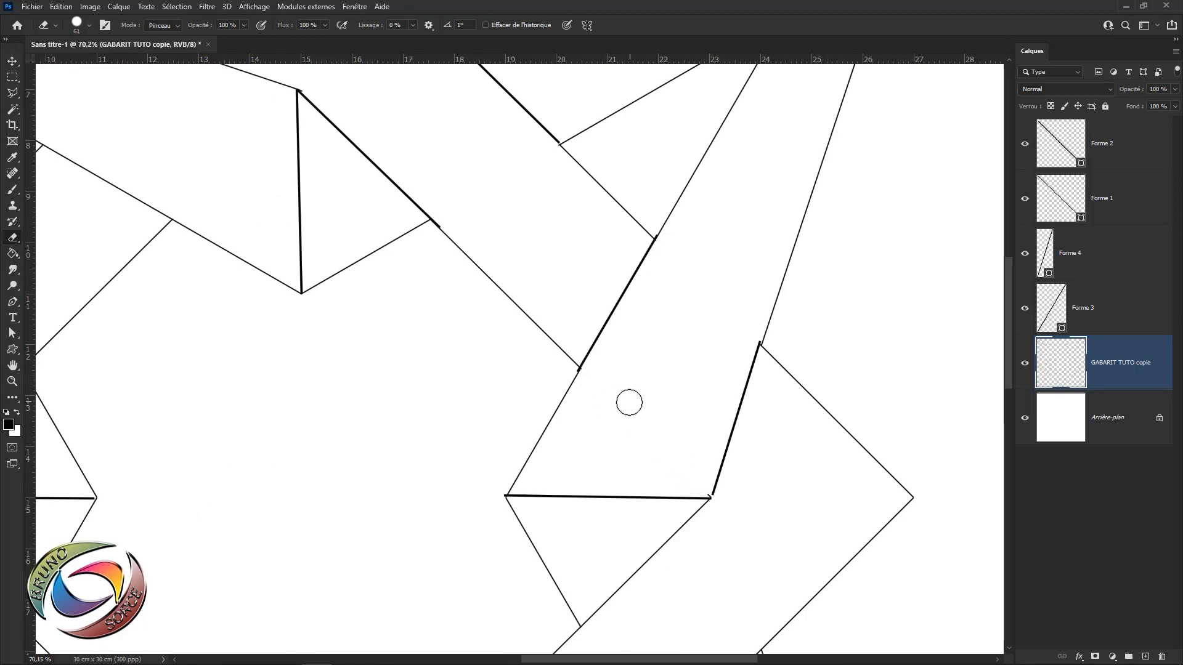
scroll(629, 402, down, 6)
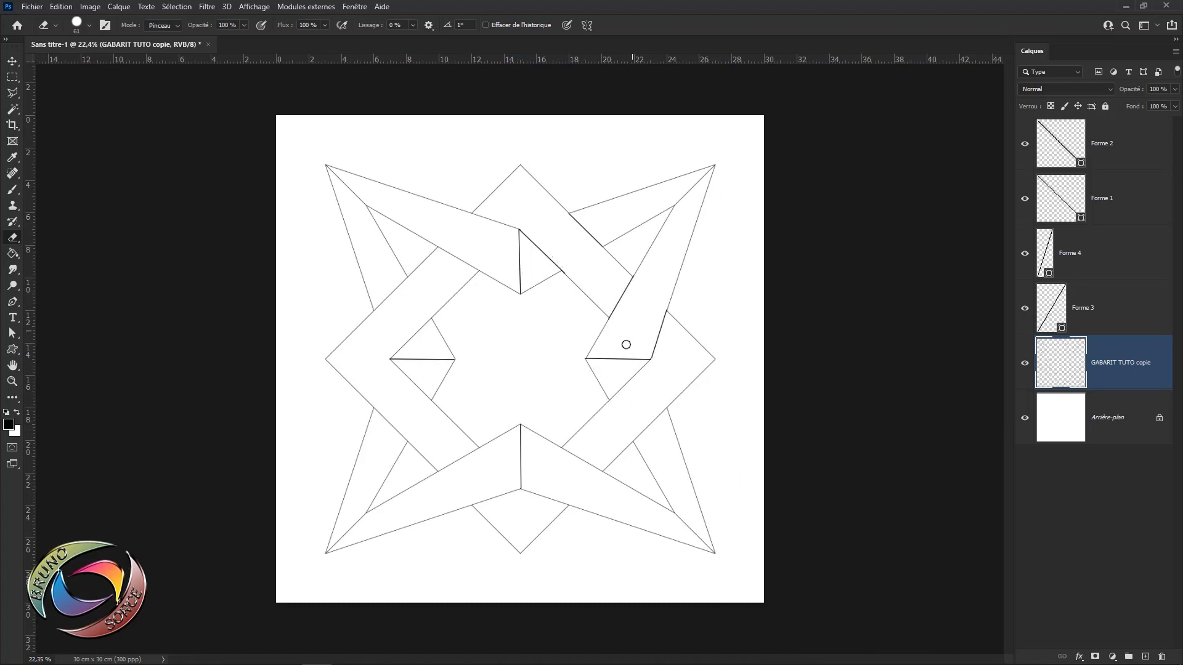
scroll(478, 495, up, 1)
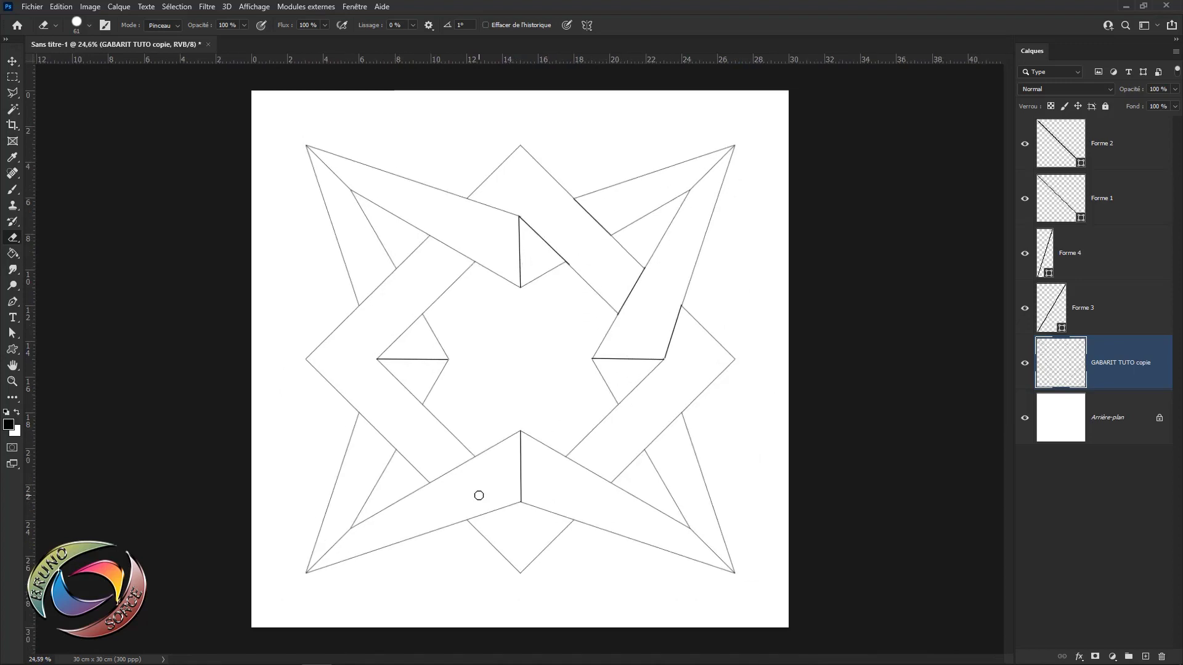
Draw two parallel diagonal lines across the lower-left chevron band, extending both edges of the diamond's lower-left band through it.
key(p)
scroll(480, 493, up, 4)
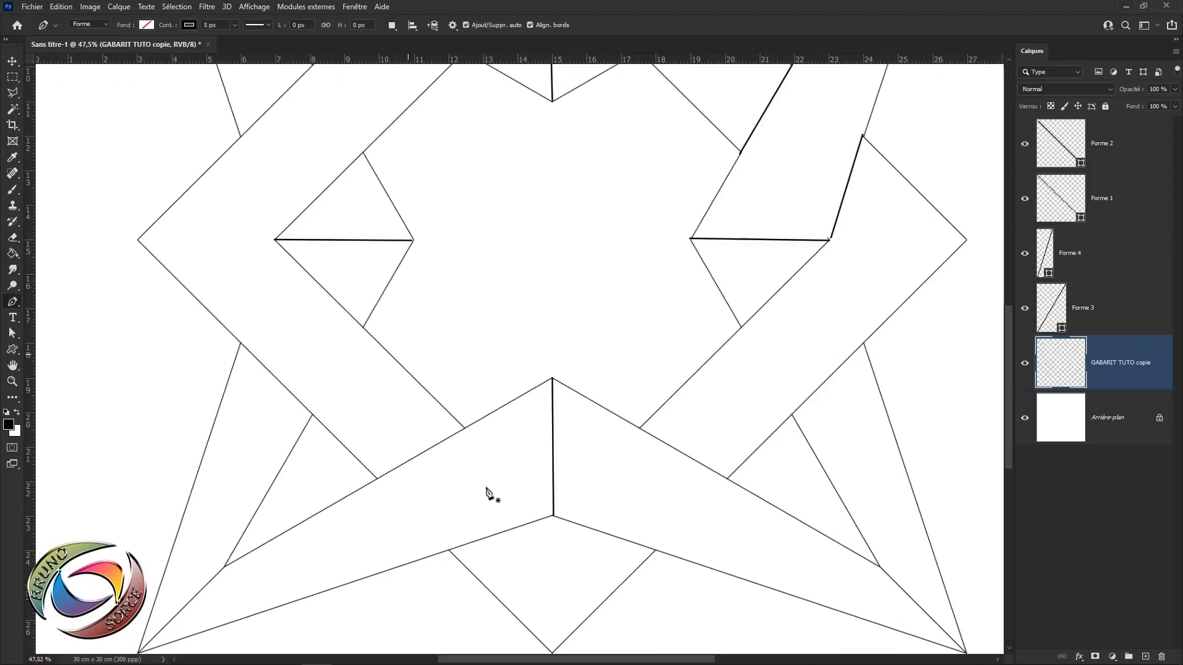
click(461, 416)
click(566, 521)
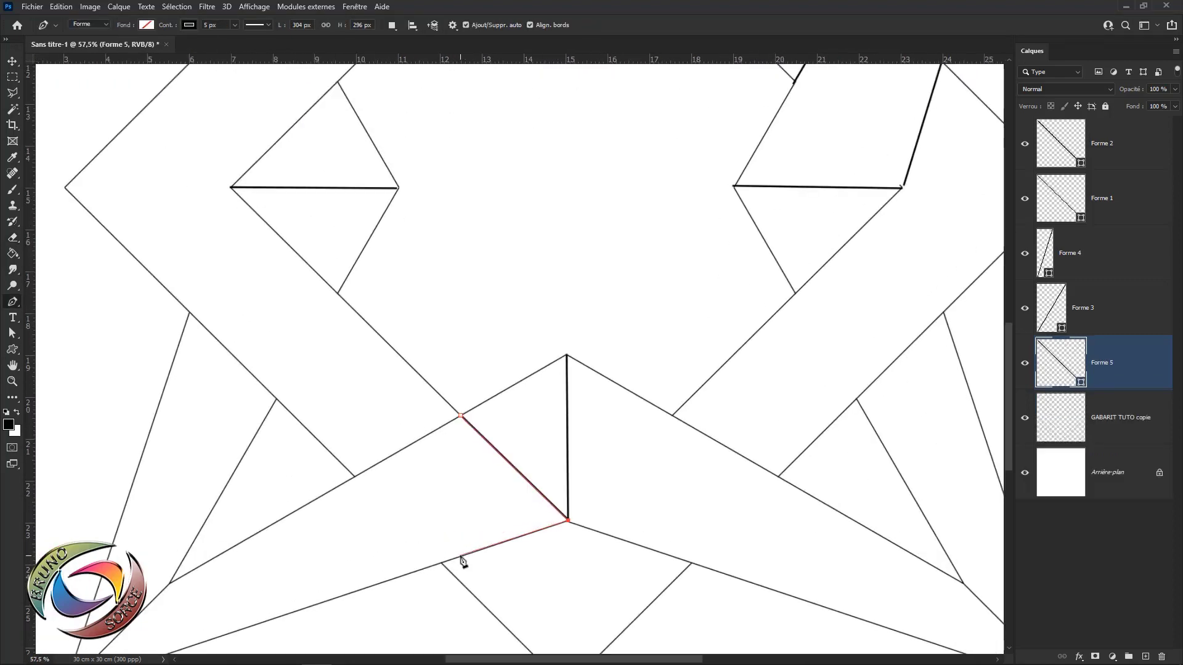
key(Escape)
click(356, 477)
click(441, 562)
key(Escape)
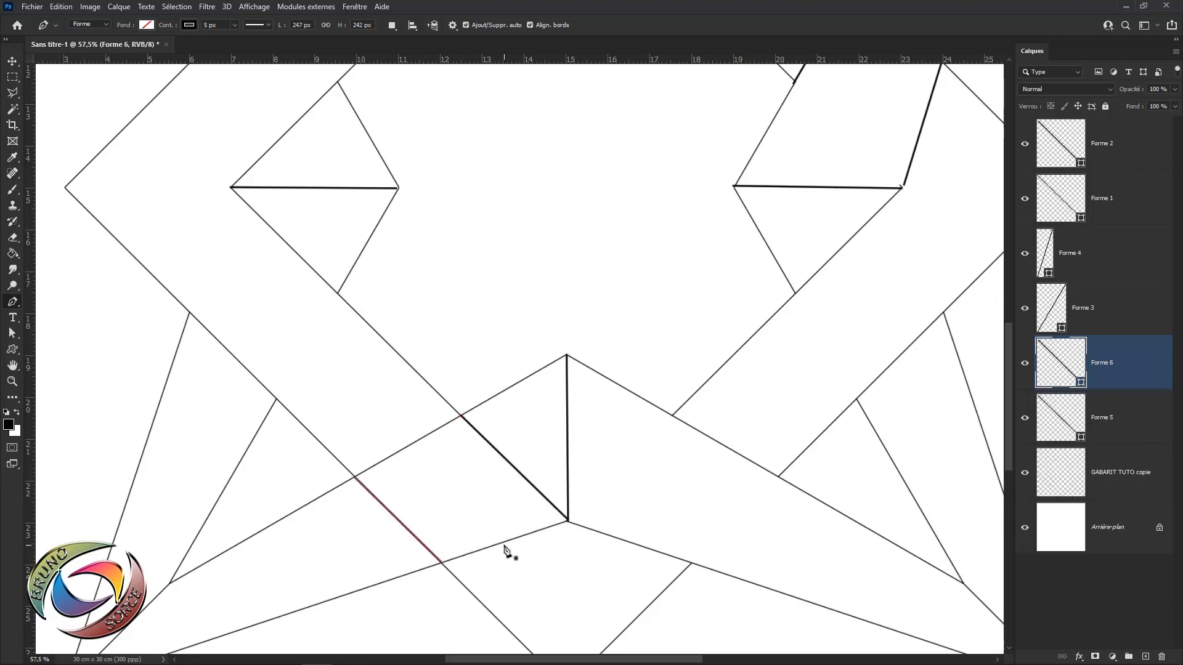
Erase the lower-left chevron edges between the two new diagonals on the GABARIT TUTO copie layer so the diamond band passes over.
key(e)
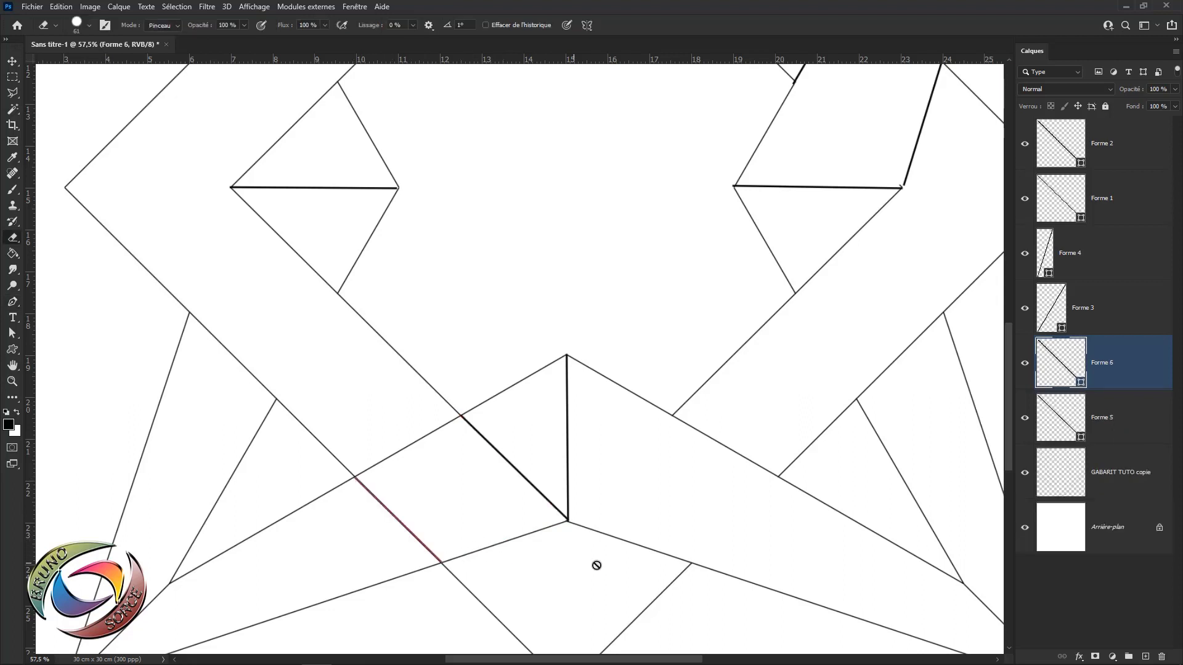
click(1118, 477)
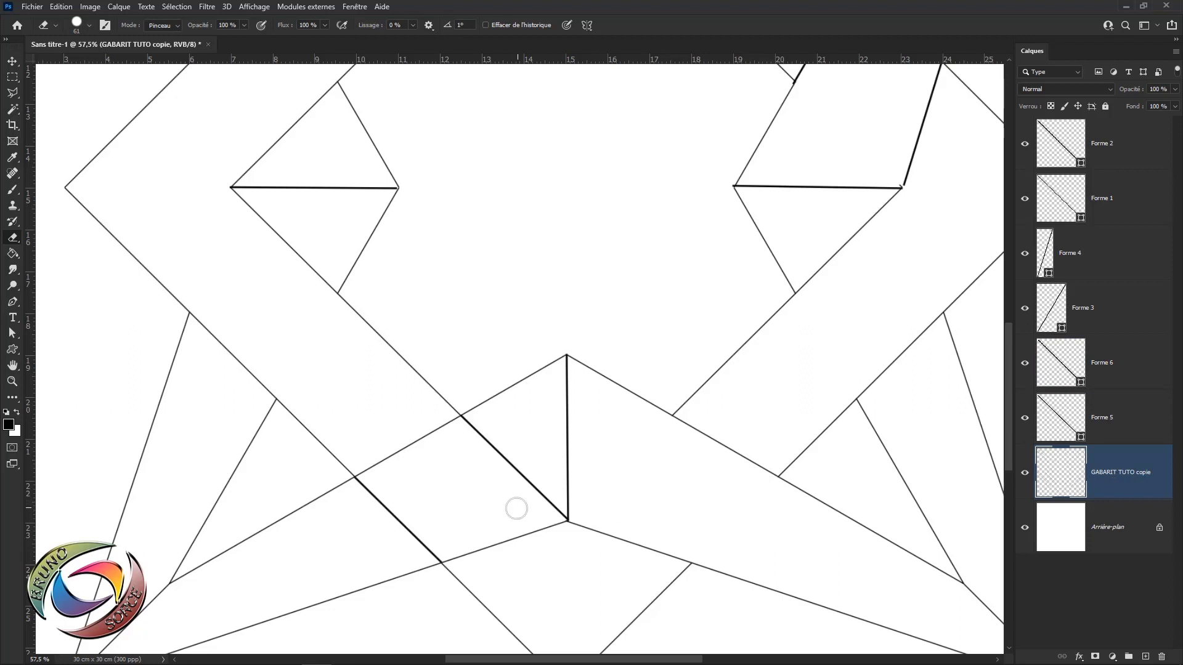
drag(499, 504, 563, 324)
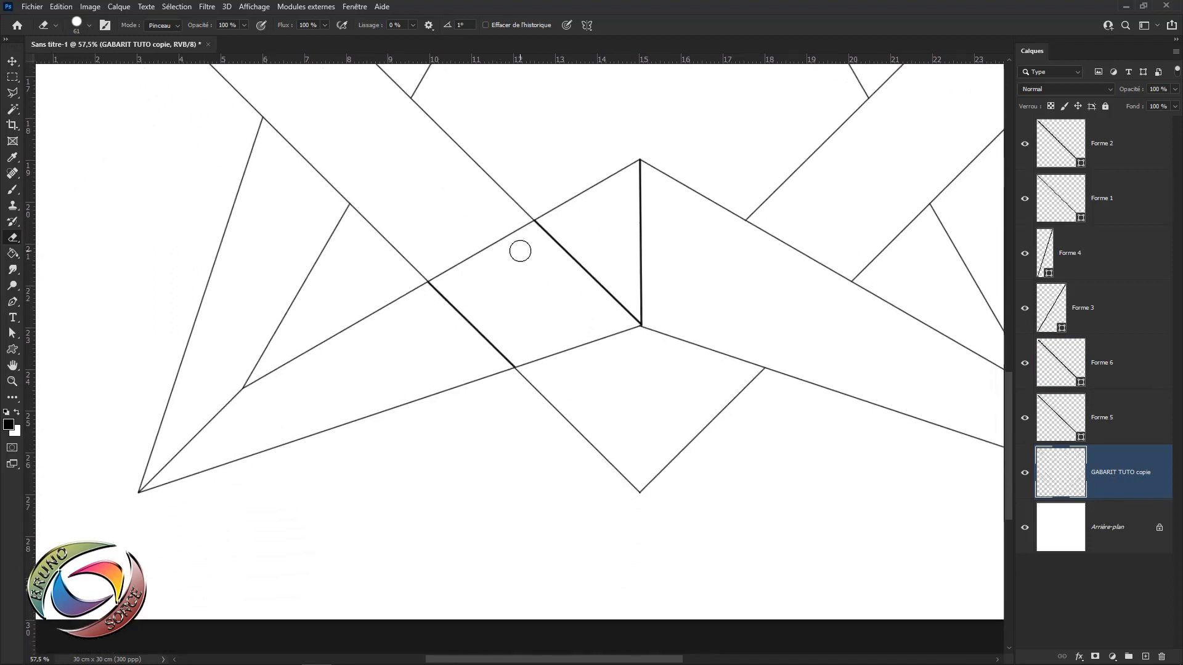
scroll(520, 250, up, 5)
scroll(527, 222, down, 5)
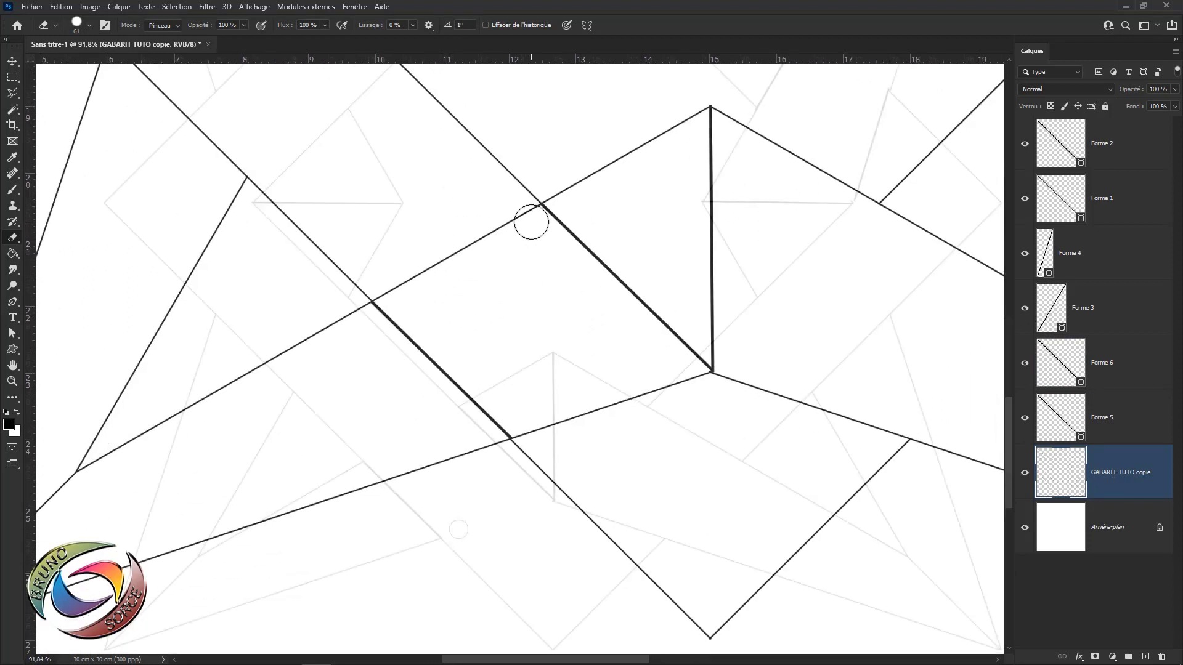
scroll(487, 521, down, 5)
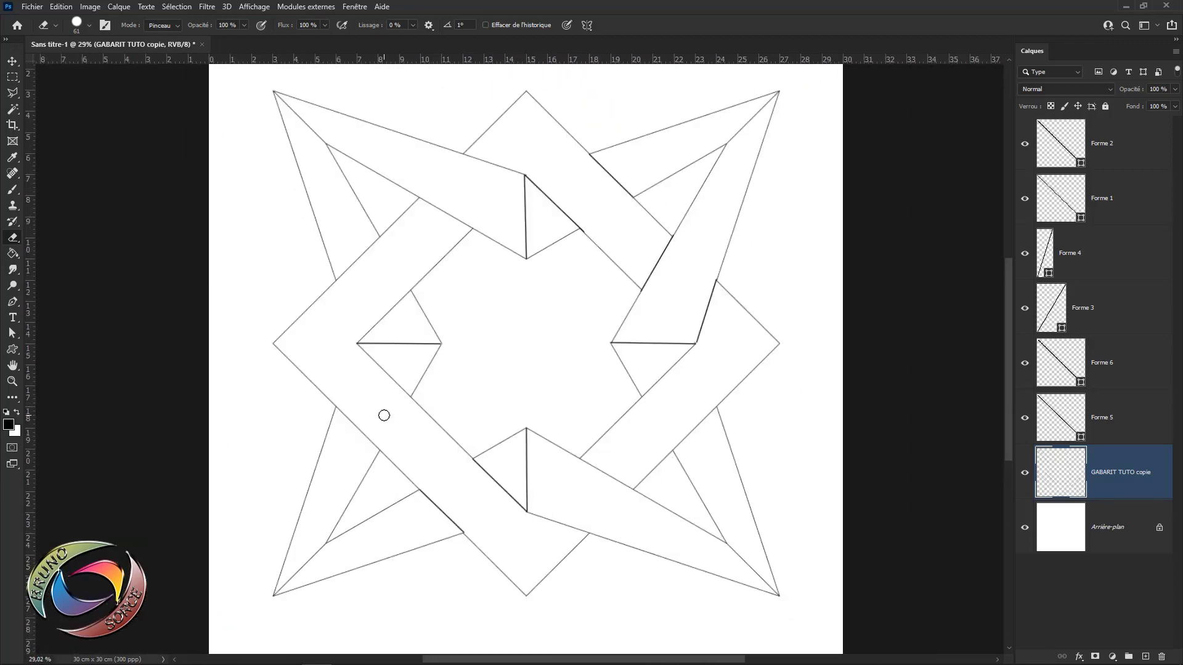
Draw two lines across the diamond's lower-left band, extending the edges of the lower-left star point to the inner kite.
key(p)
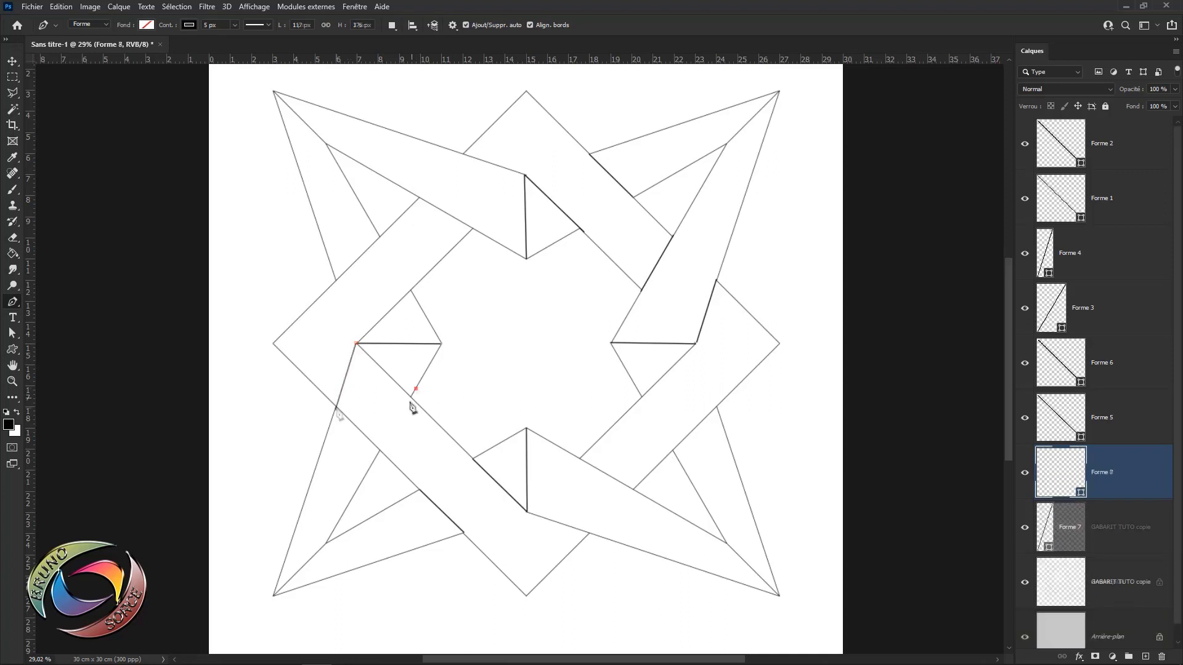
click(416, 389)
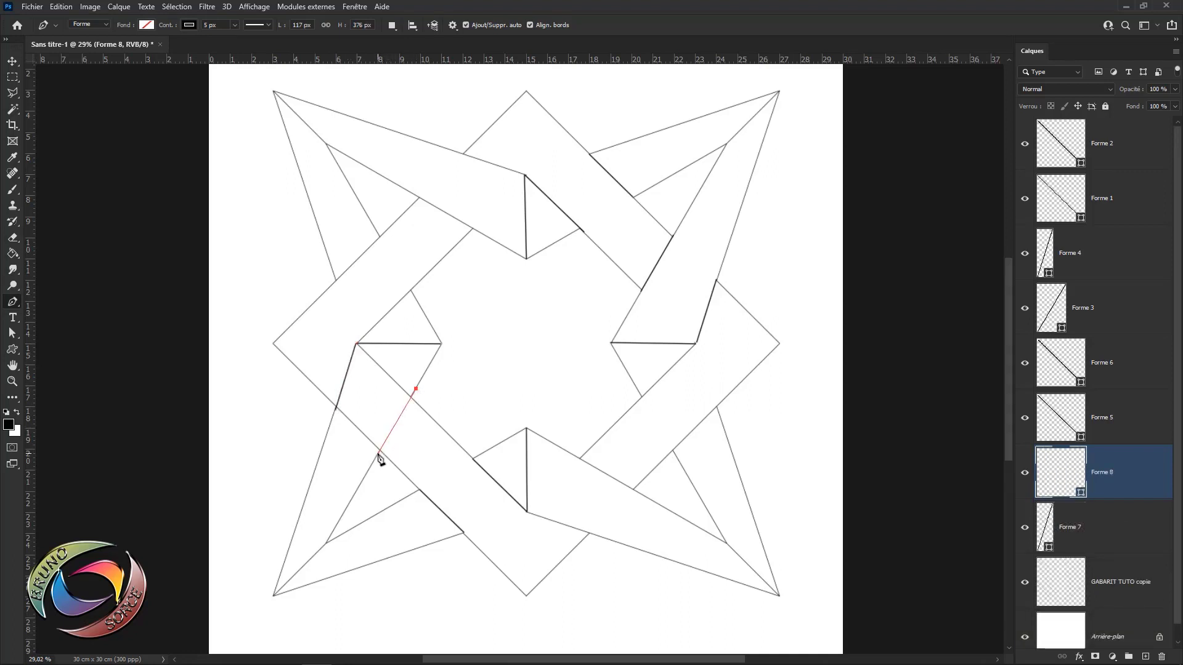
click(378, 456)
Erase the diamond's lower-left edges between the two new lines on the GABARIT TUTO copie layer so the star point passes over.
key(e)
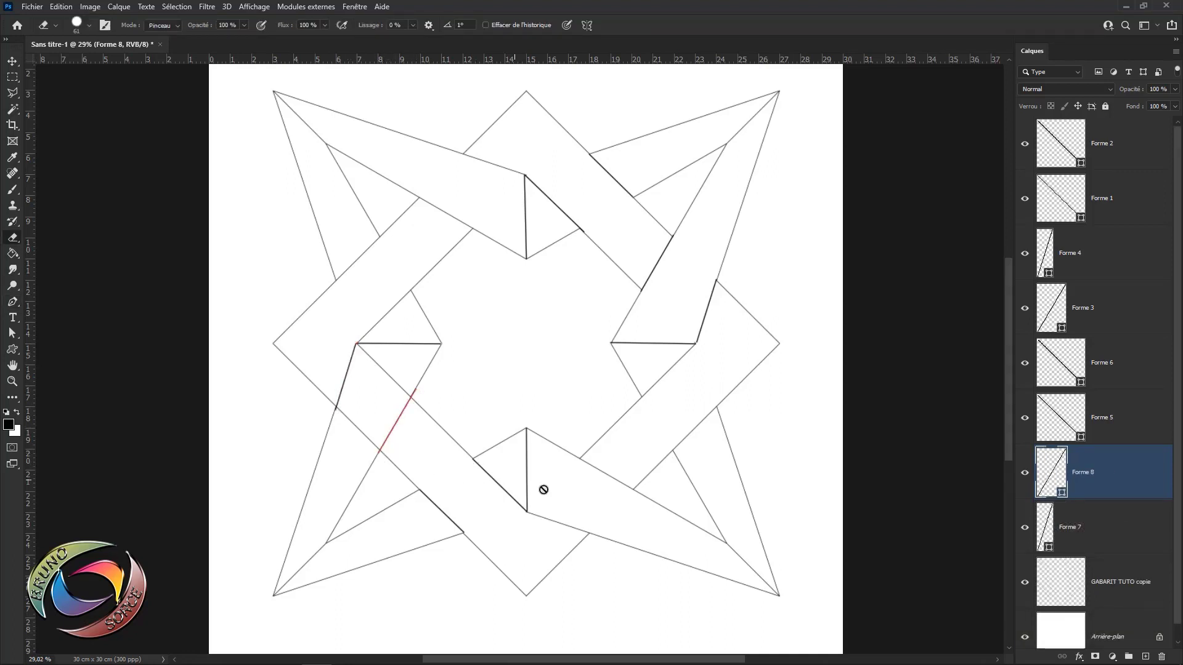
click(1131, 588)
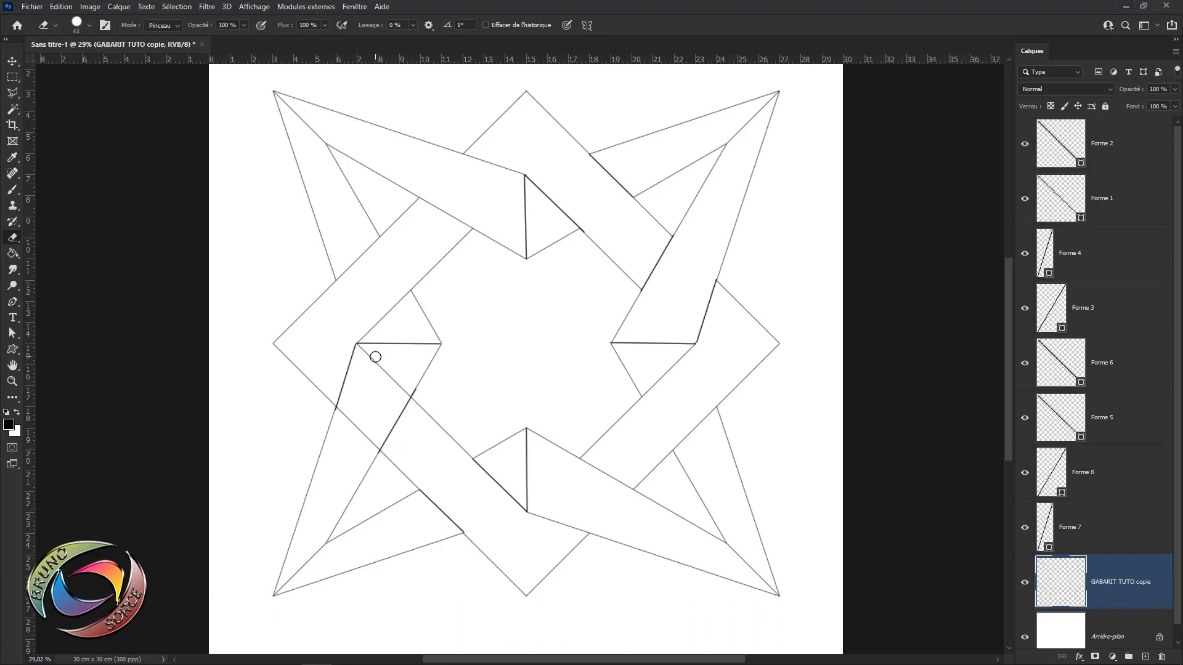
drag(360, 348, 412, 399)
scroll(502, 418, down, 1)
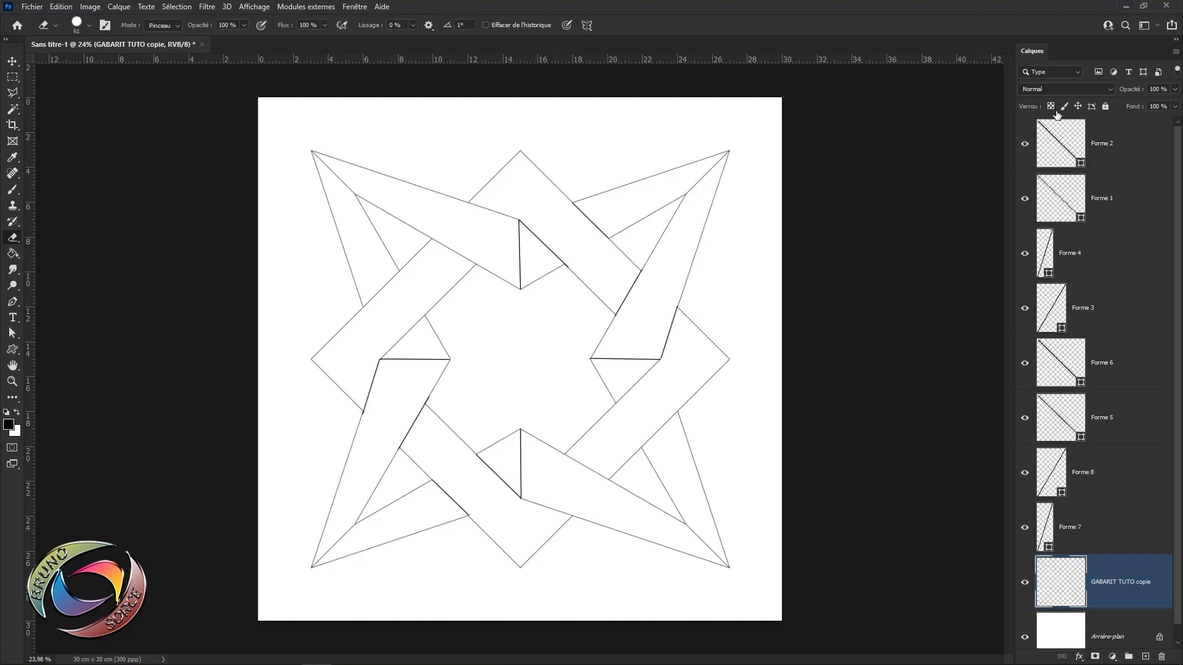
Merge all layers from Forme 2 down to GABARIT TUTO copie and check the result by toggling layer visibility.
click(1127, 155)
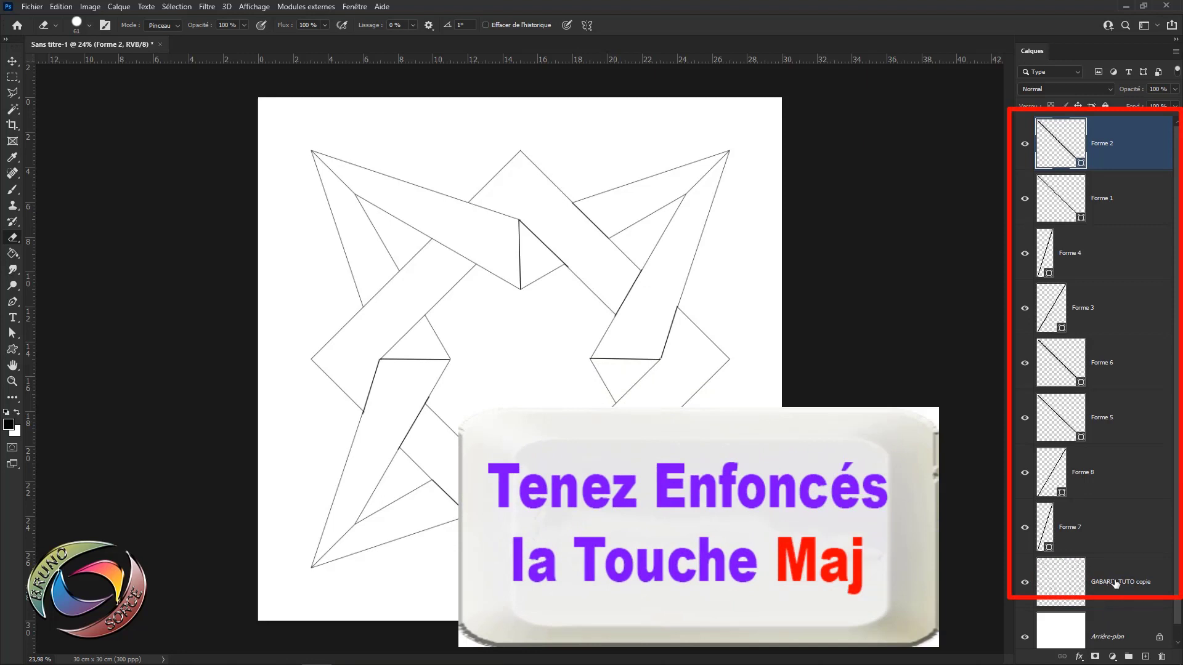
scroll(1116, 583, down, 1)
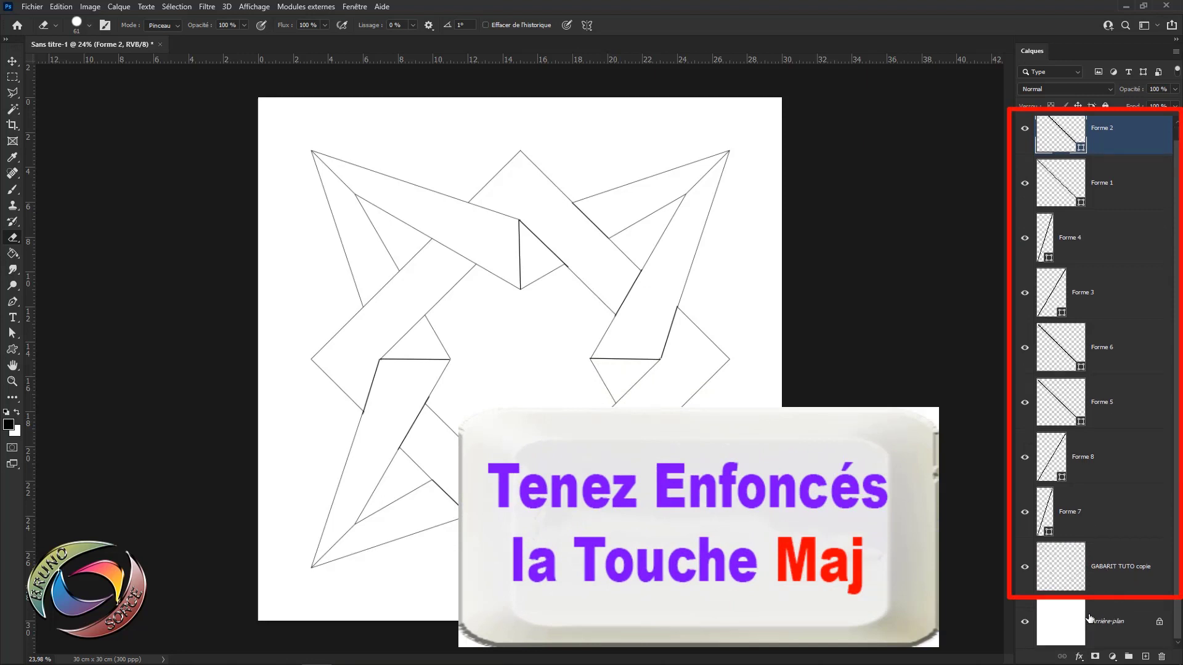
shift+click(1118, 559)
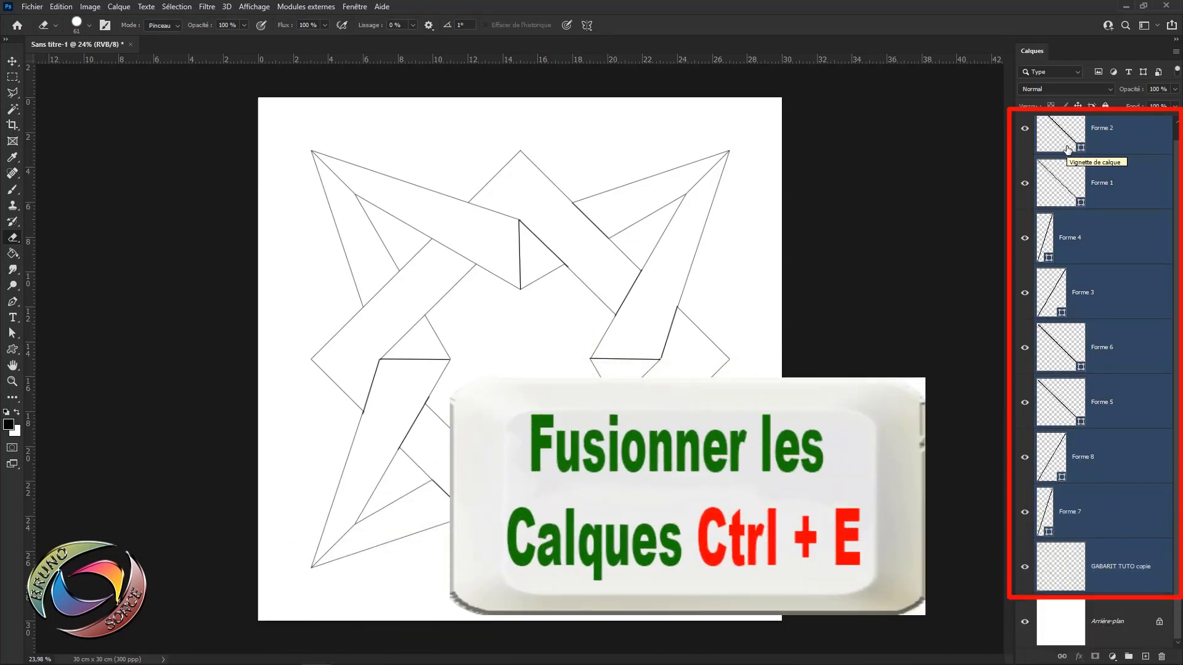
key(ctrl+e)
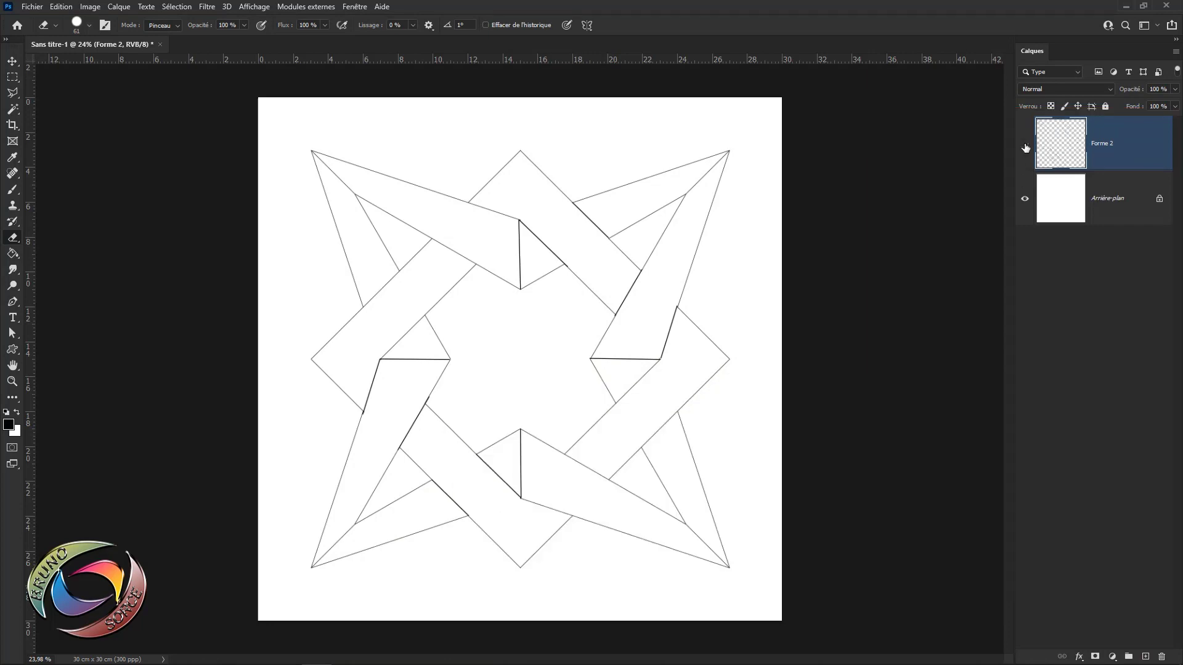
click(1025, 148)
click(1025, 147)
click(1025, 201)
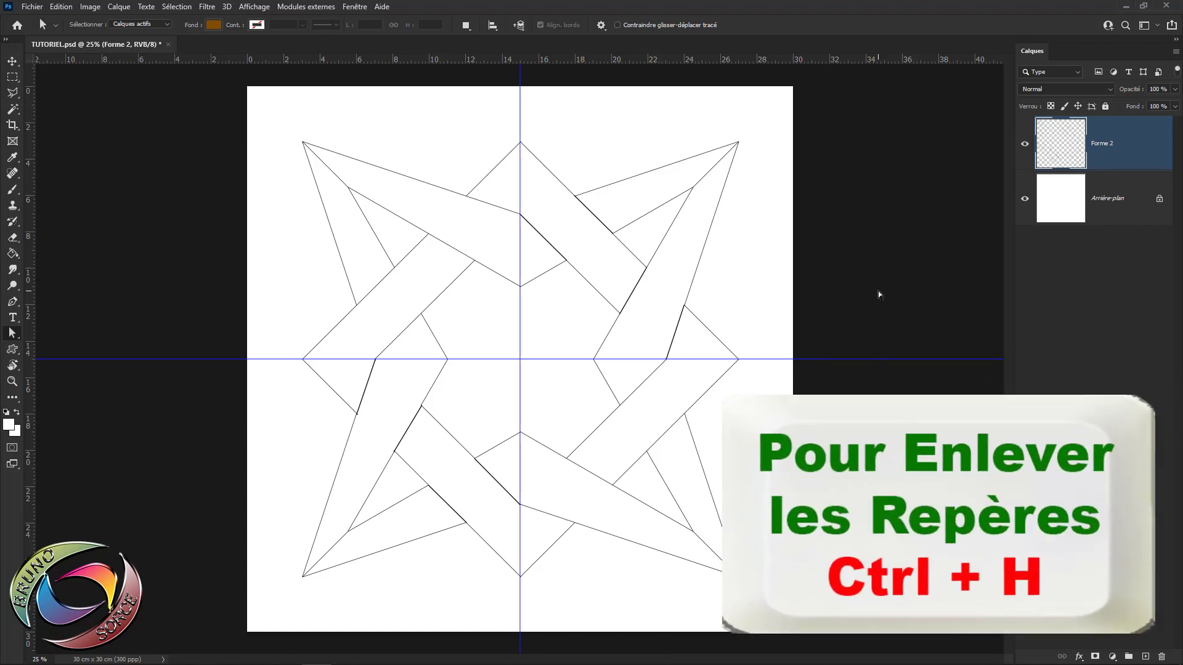
Hide the guides and deselect the Forme 2 layer.
key(ctrl+h)
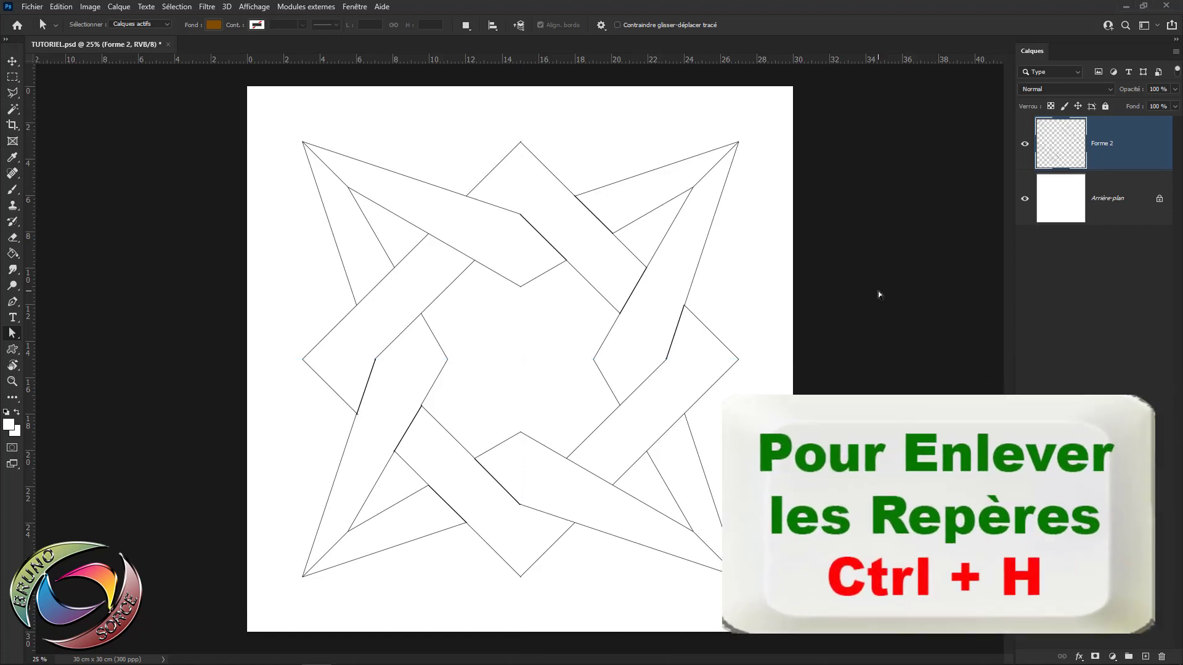
key(ctrl+h)
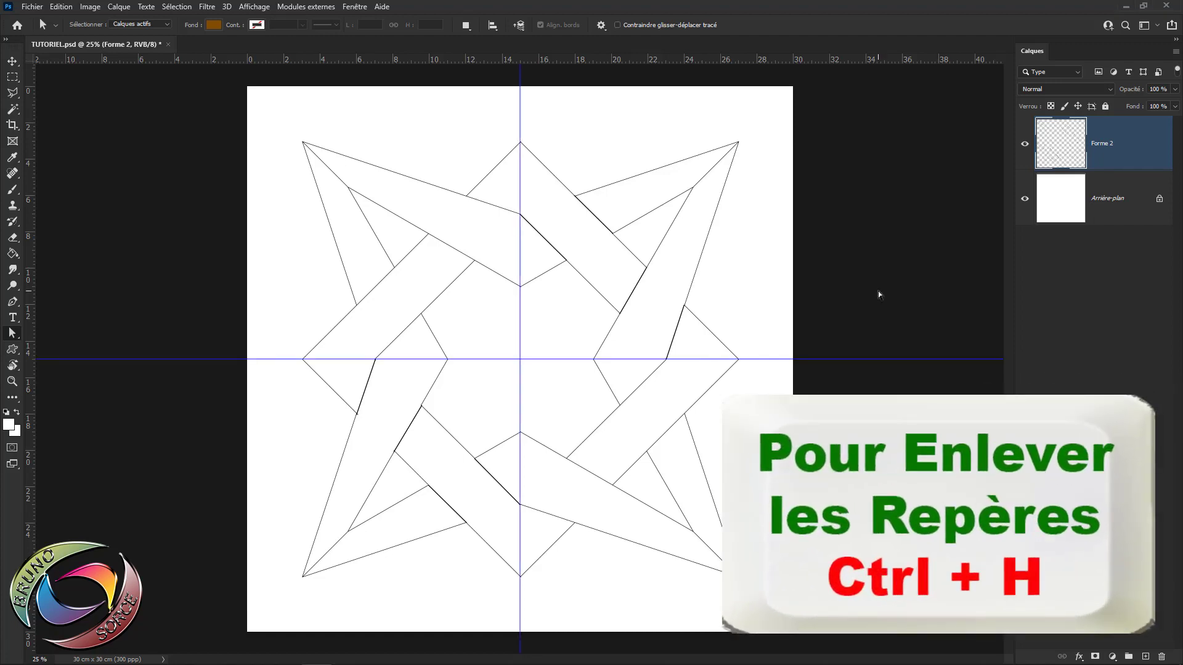
key(ctrl+h)
click(877, 318)
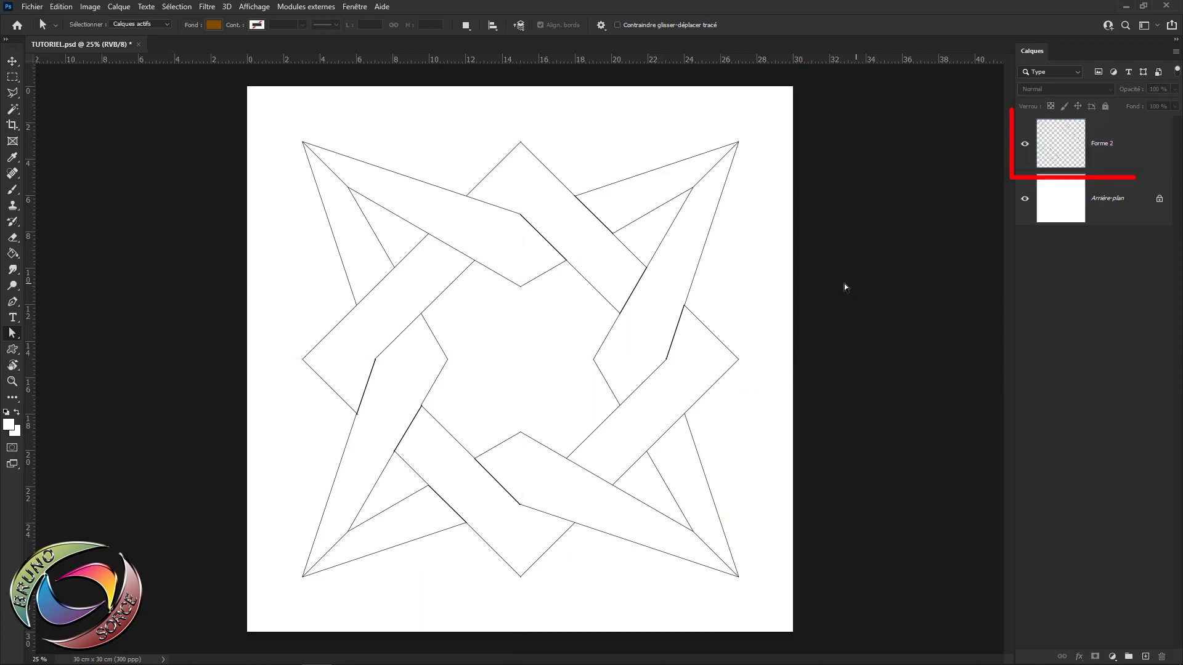
Select the Forme 2 layer and set the Pen tool to Forme mode with no fill and no stroke.
click(1132, 148)
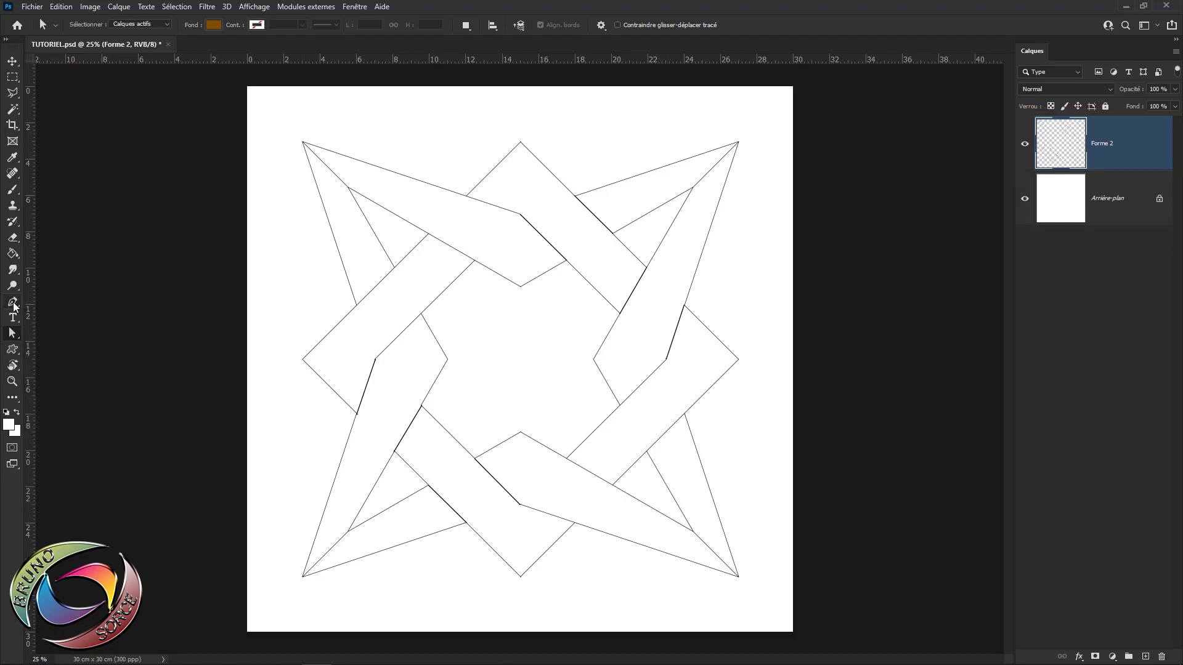
drag(14, 304, 54, 306)
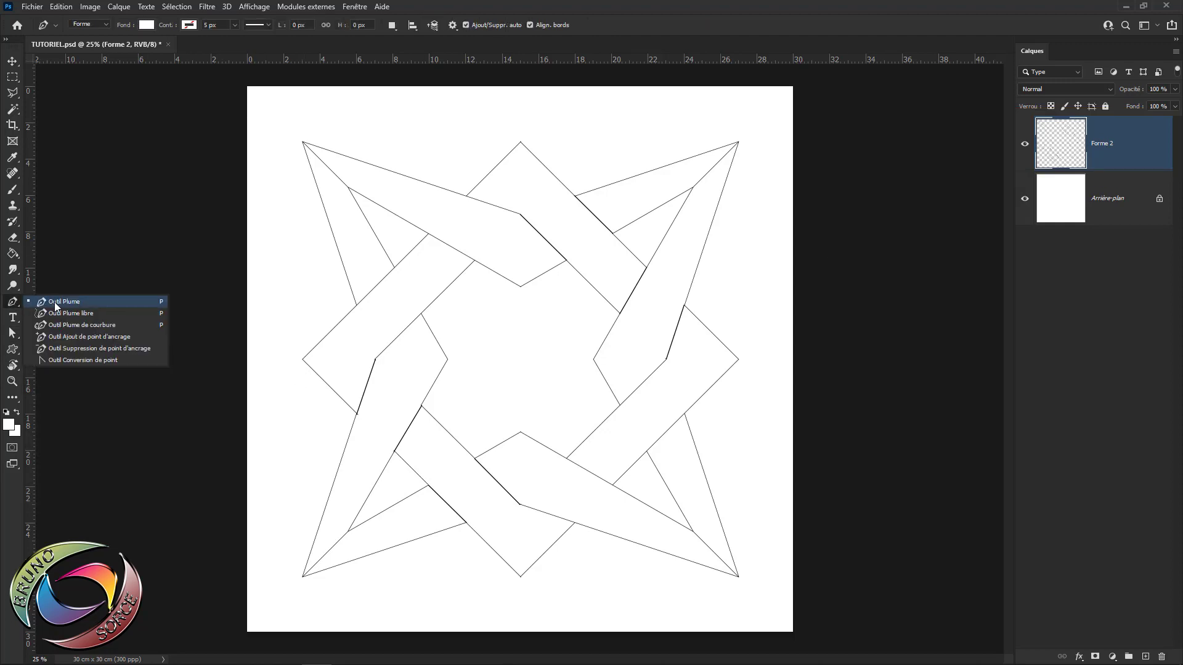
click(55, 302)
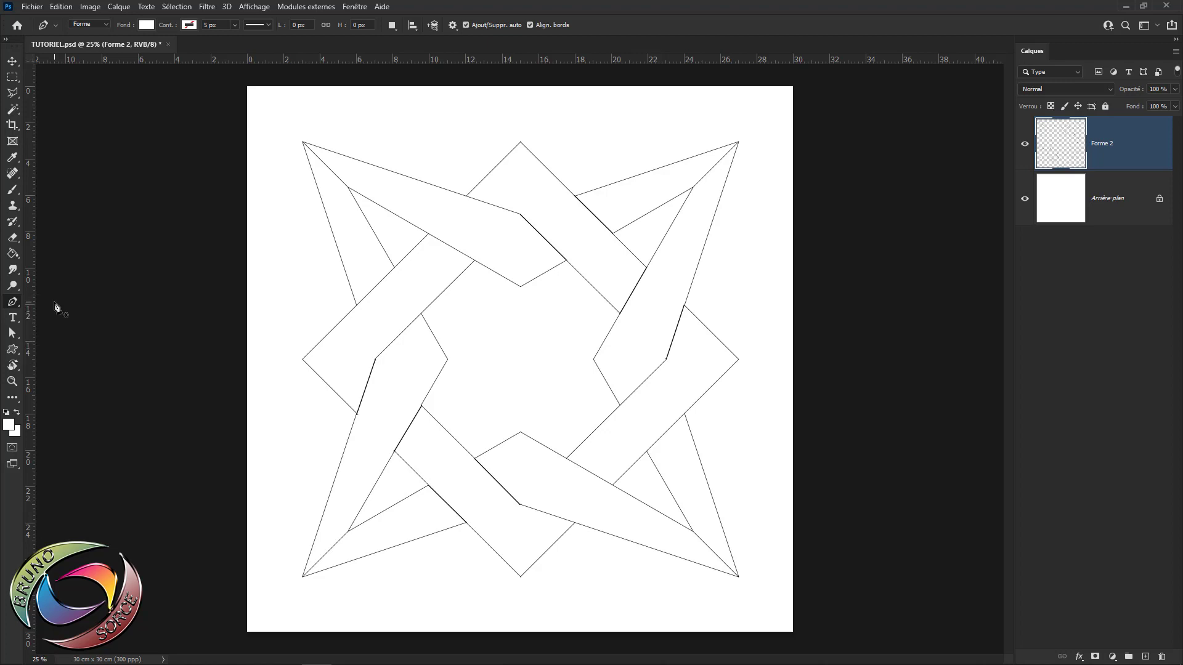
click(108, 26)
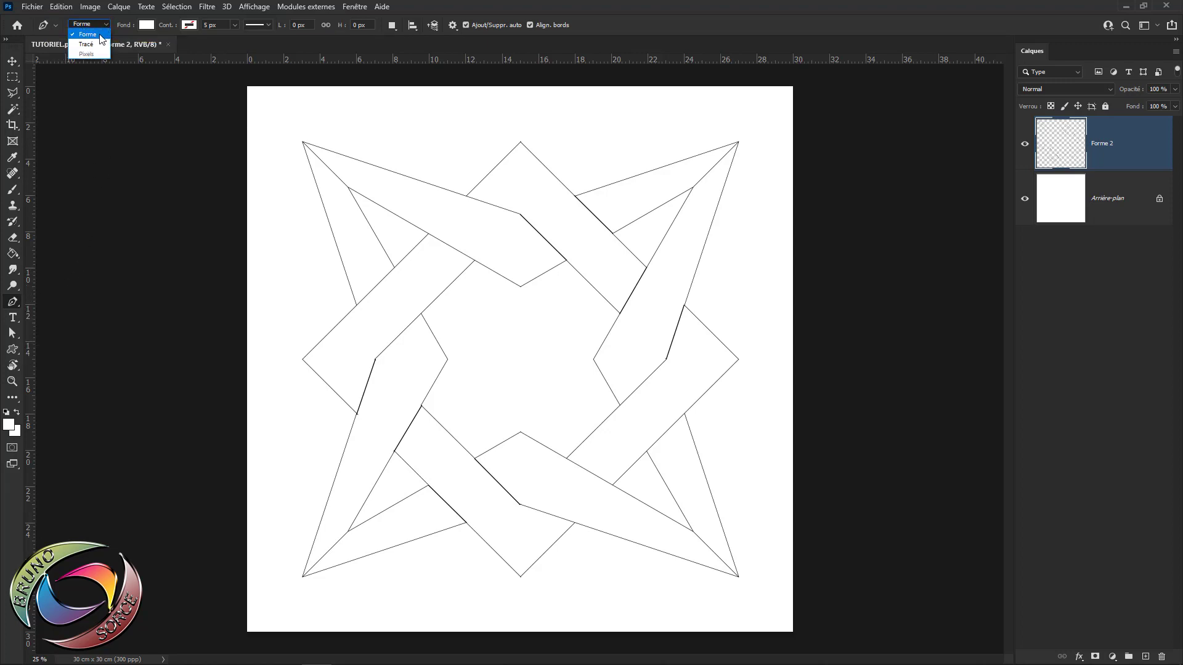
click(100, 34)
click(147, 26)
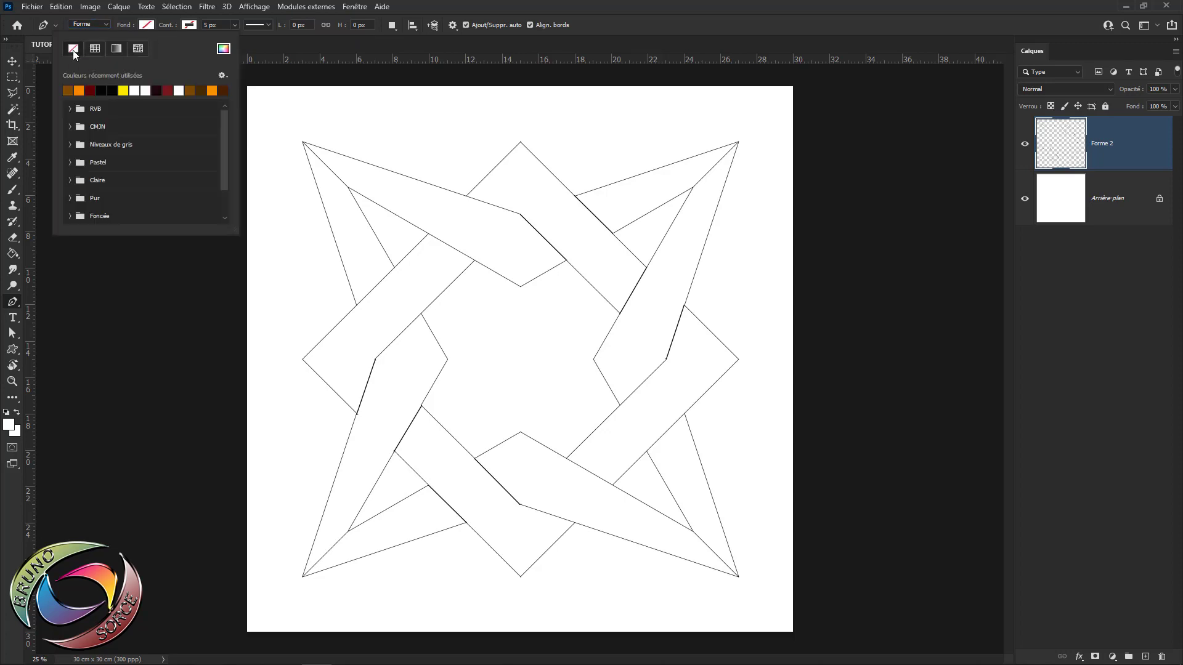
click(189, 26)
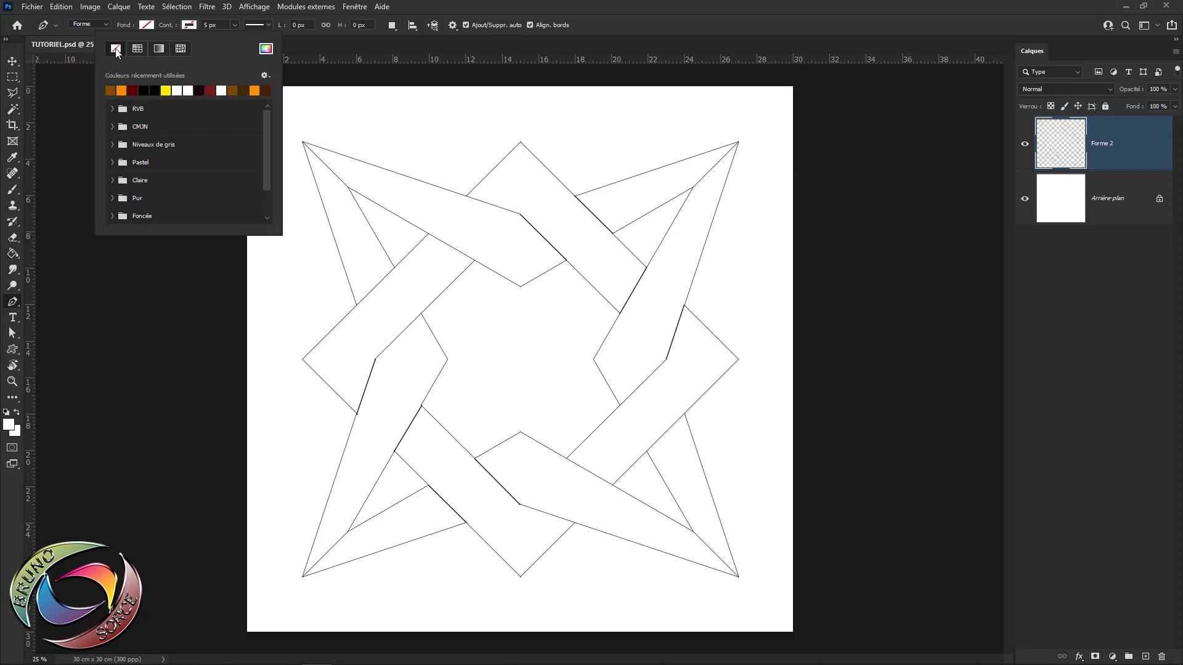
click(609, 40)
scroll(544, 183, up, 3)
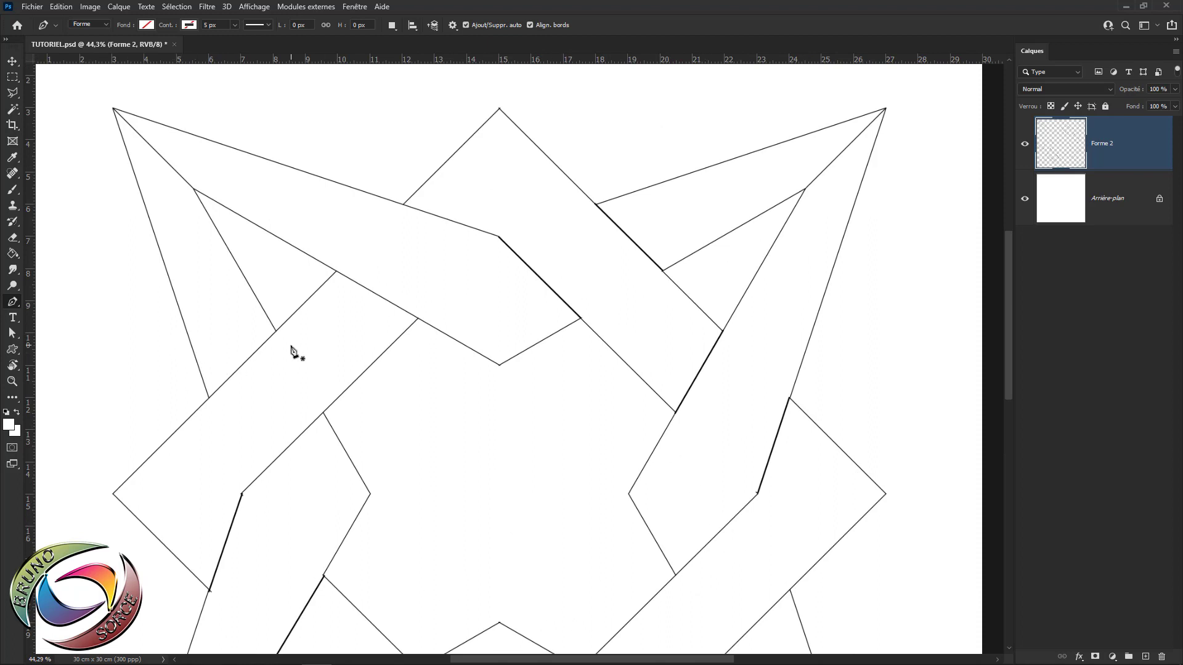
scroll(499, 128, up, 3)
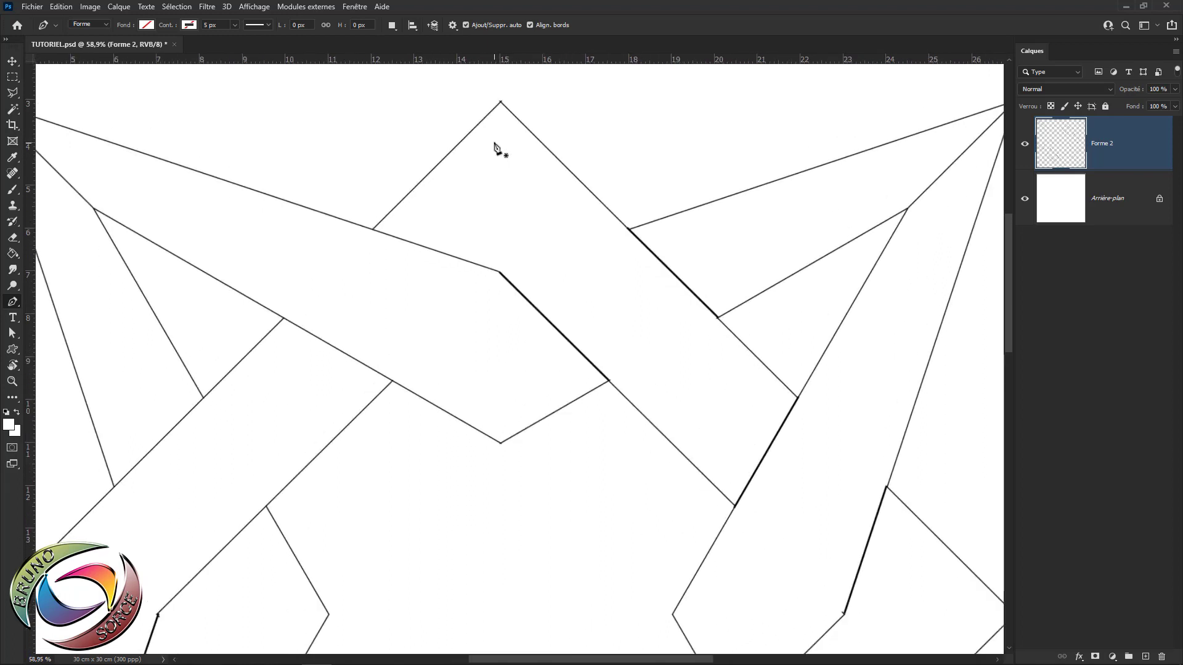
Trace the diamond's upper-right band as a closed Pen shape through its five corners and fill it with black.
drag(508, 159, 502, 185)
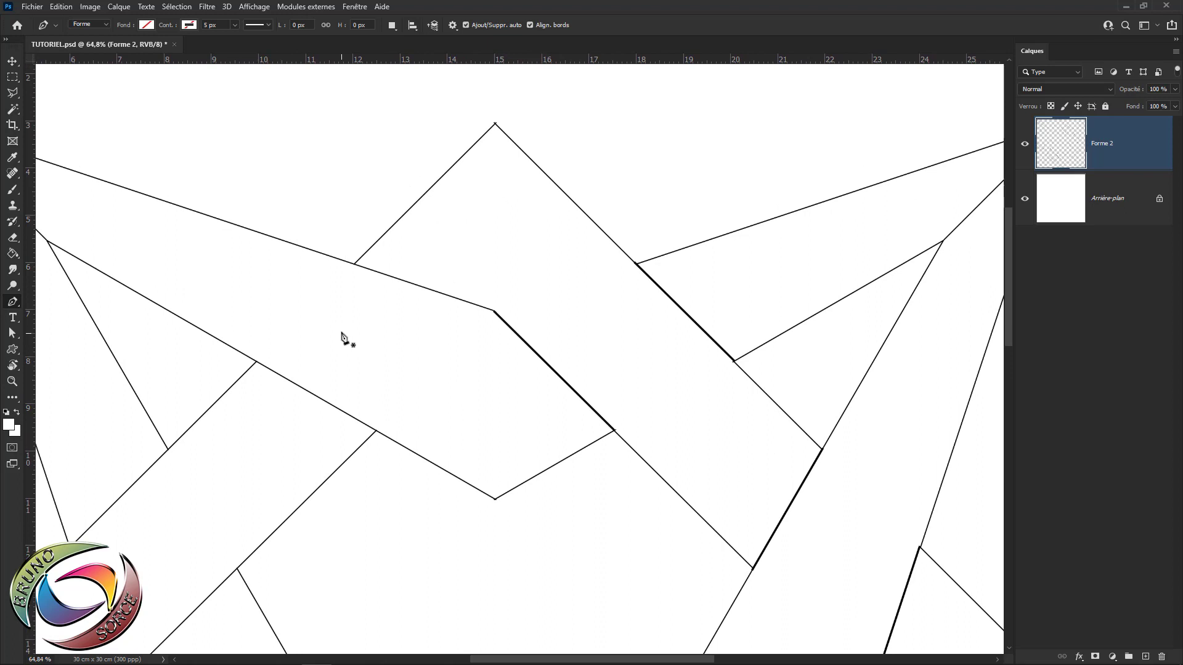
click(355, 265)
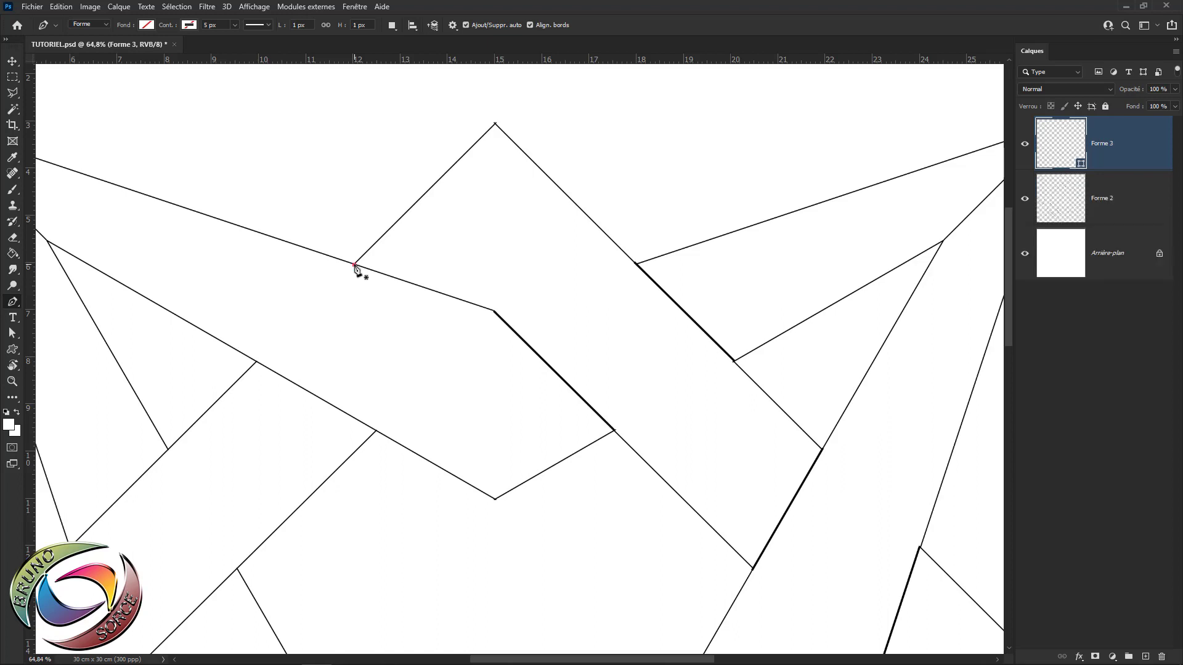
click(495, 123)
click(822, 449)
click(752, 568)
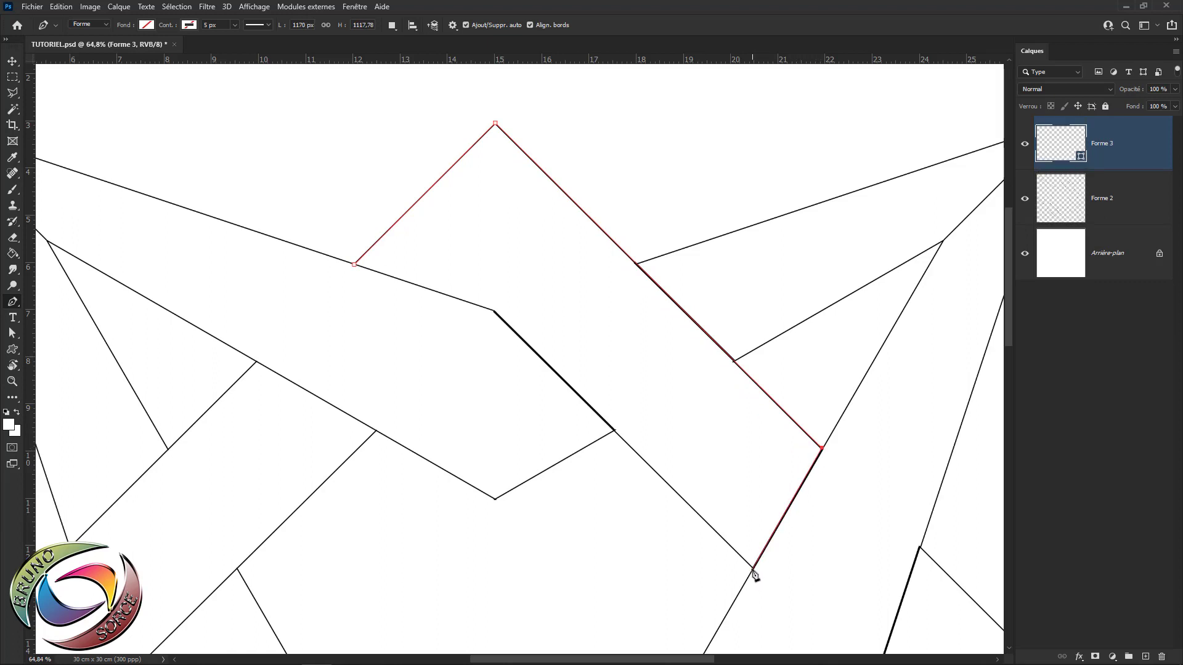
click(492, 310)
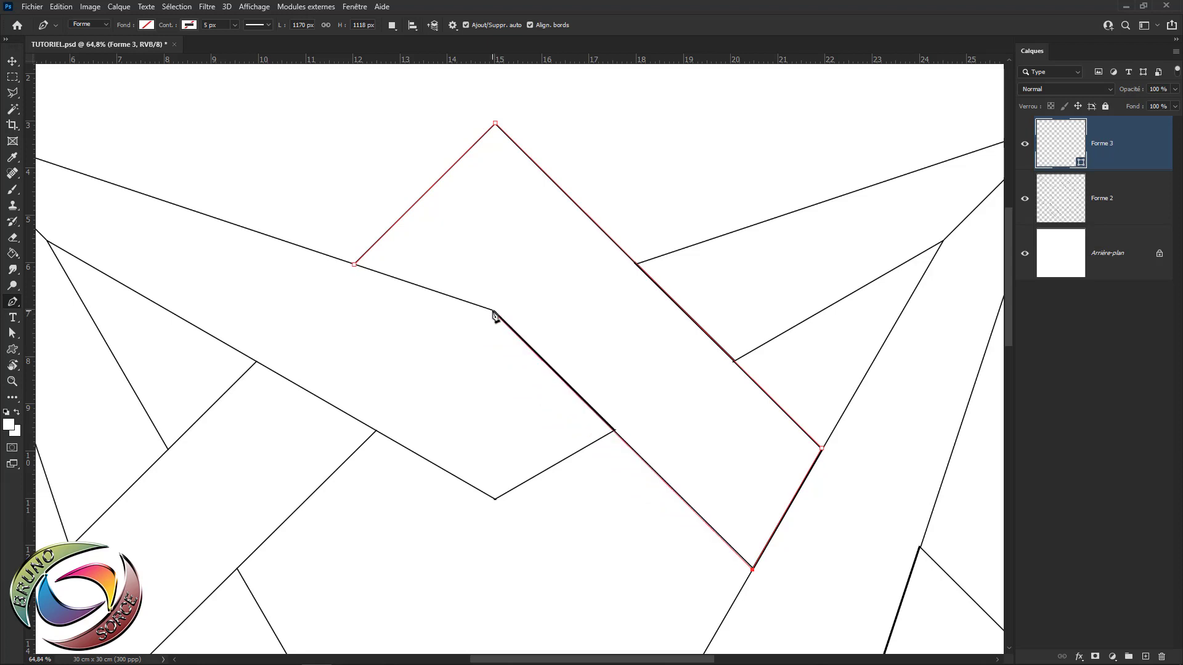
click(354, 266)
click(144, 26)
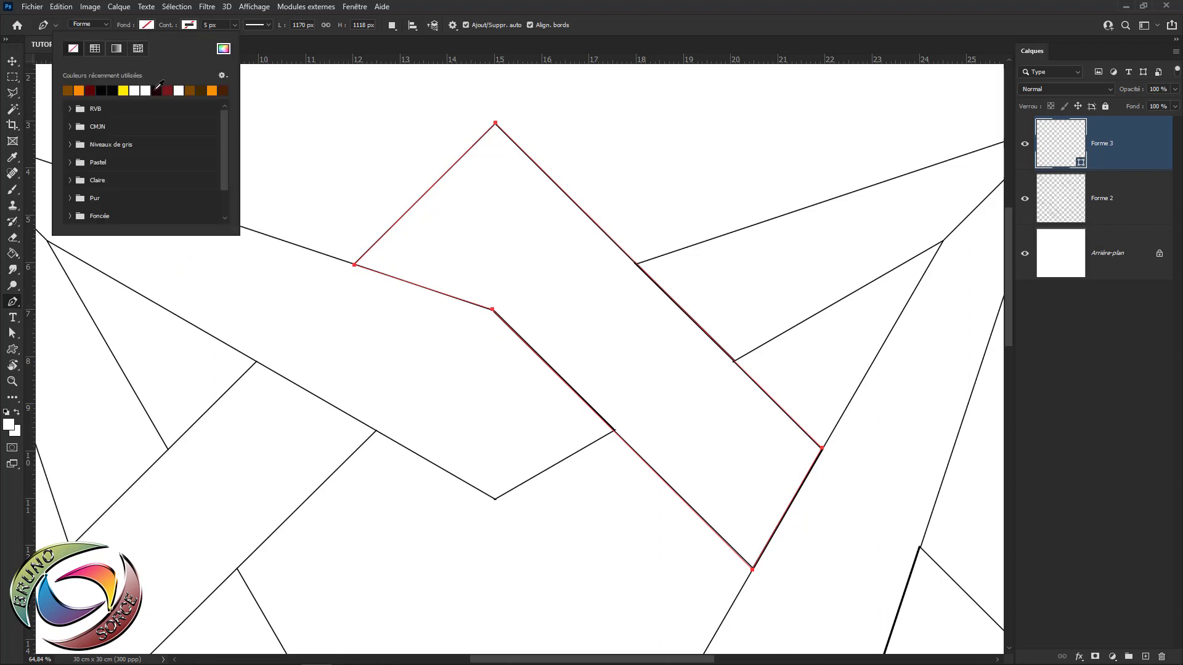
click(106, 90)
key(ctrl+0)
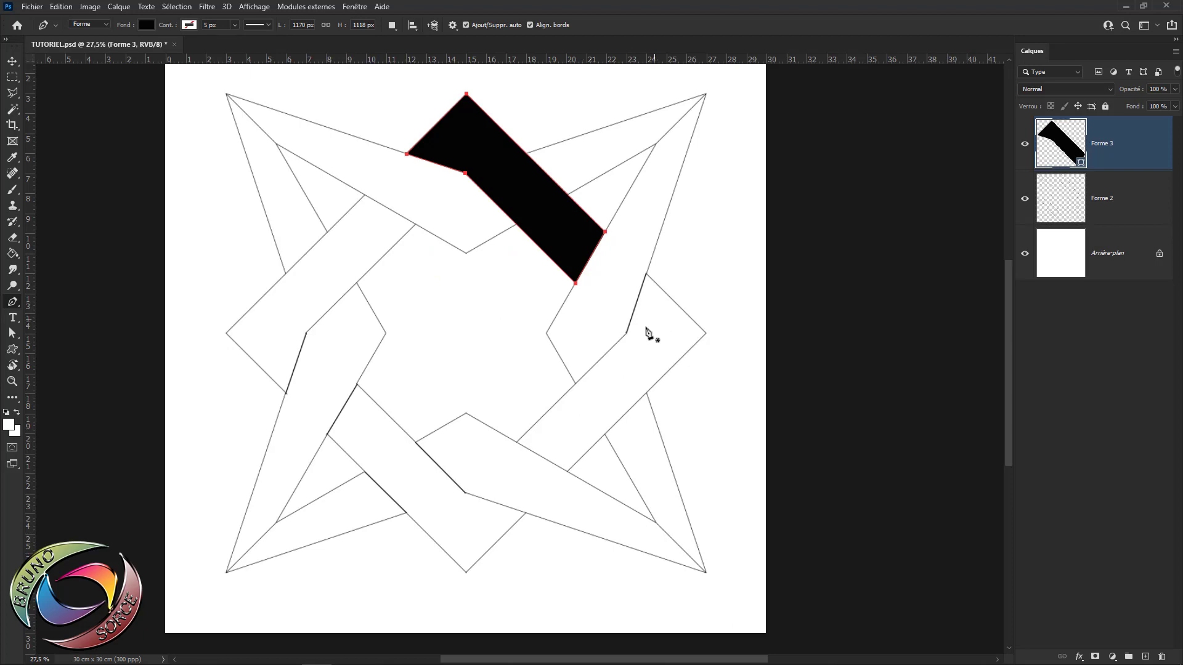
Trace the diamond's three other bands as black Pen shapes, finishing with the upper-left band.
scroll(662, 319, up, 3)
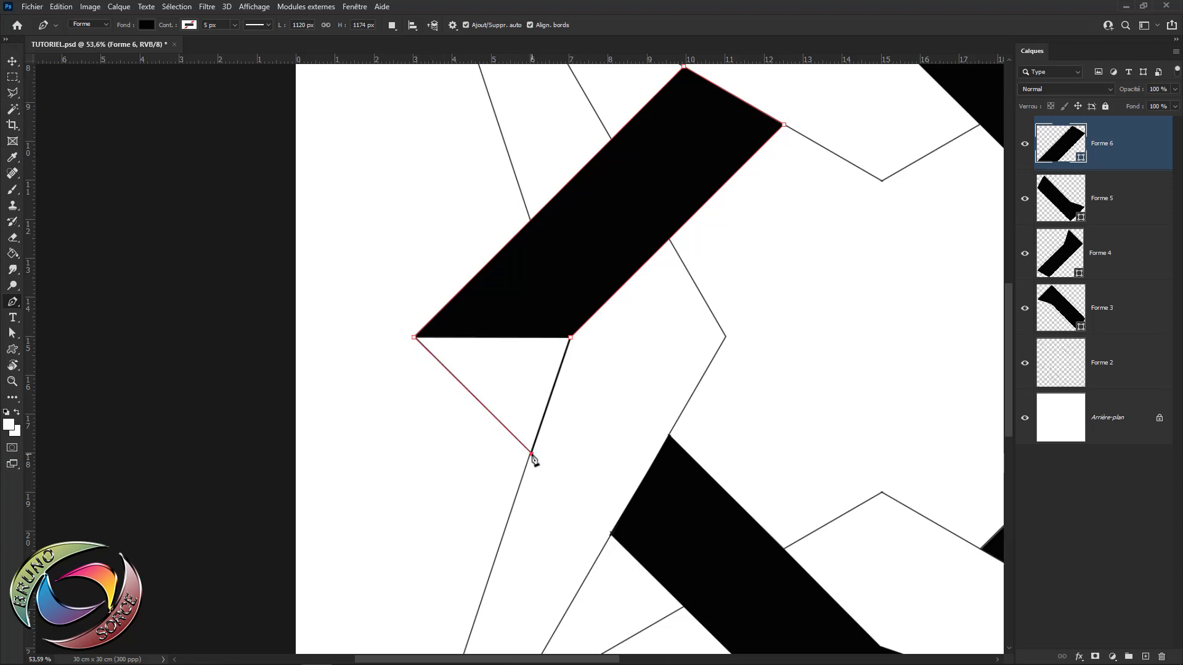
click(531, 455)
click(570, 338)
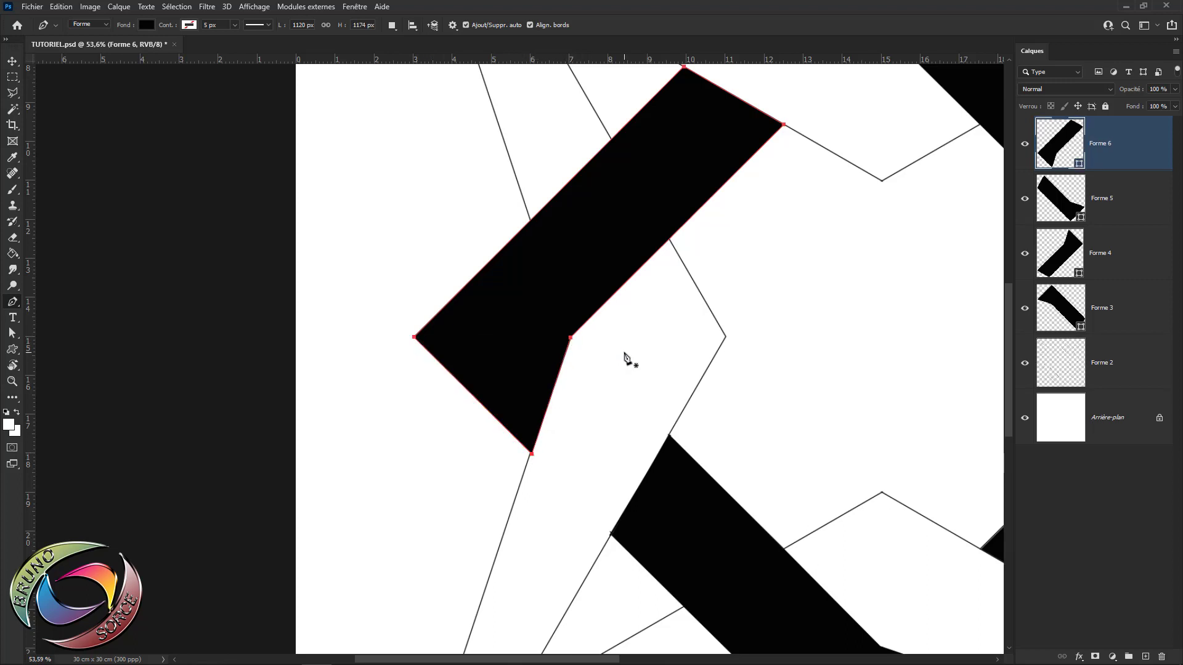
key(ctrl+minus)
key(ctrl+minus)
key(ctrl+minus)
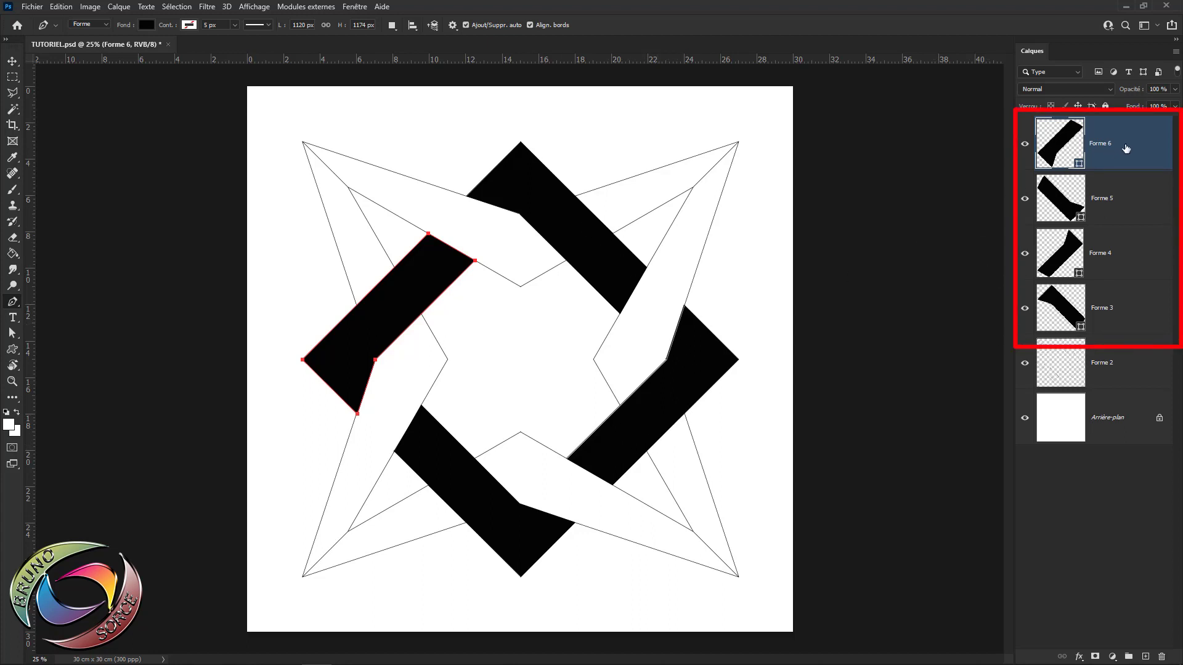
Try dark red and brown fills on the Forme 3 to Forme 6 layers together and return them to black.
shift+click(1129, 314)
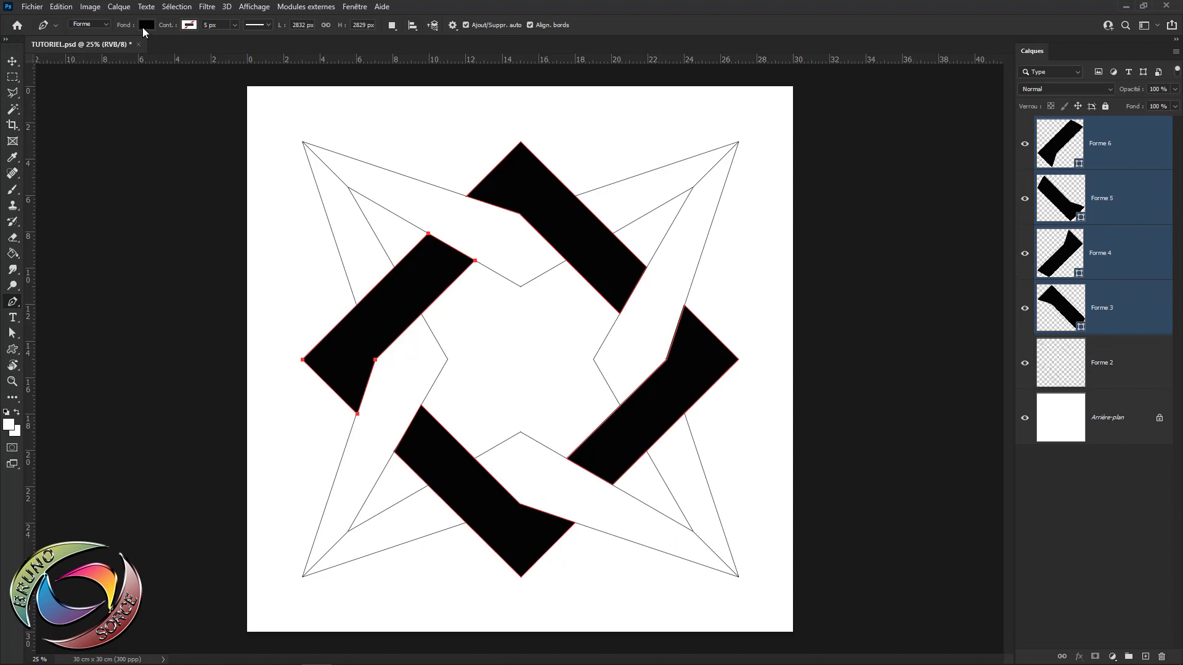
click(146, 25)
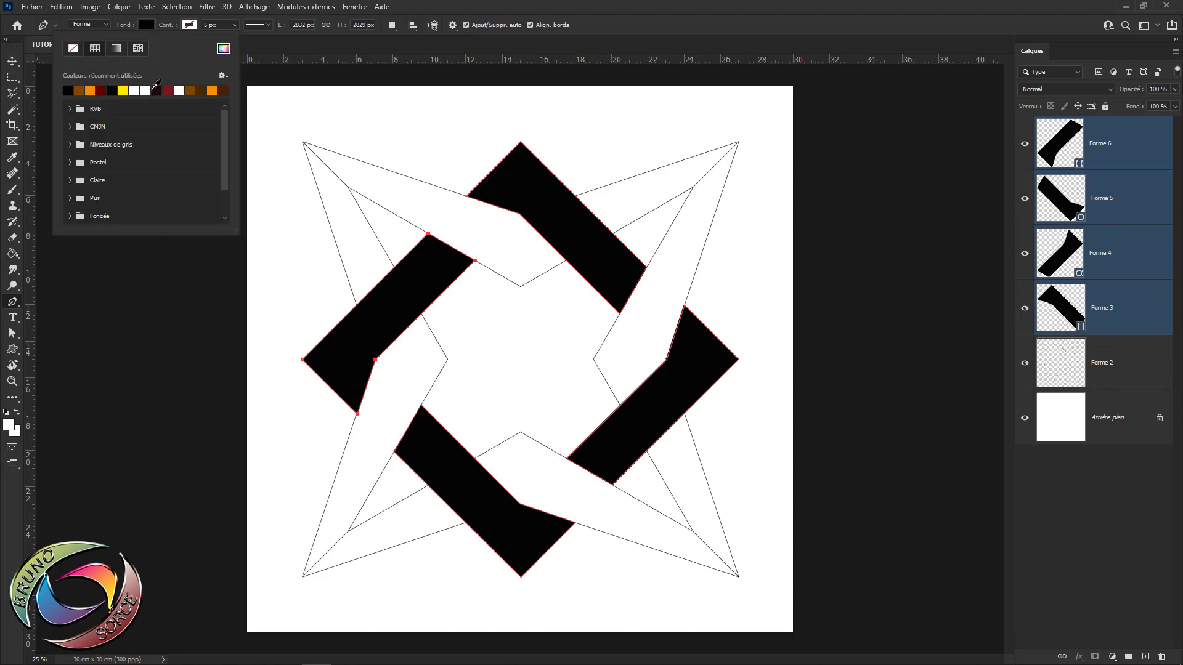
click(169, 90)
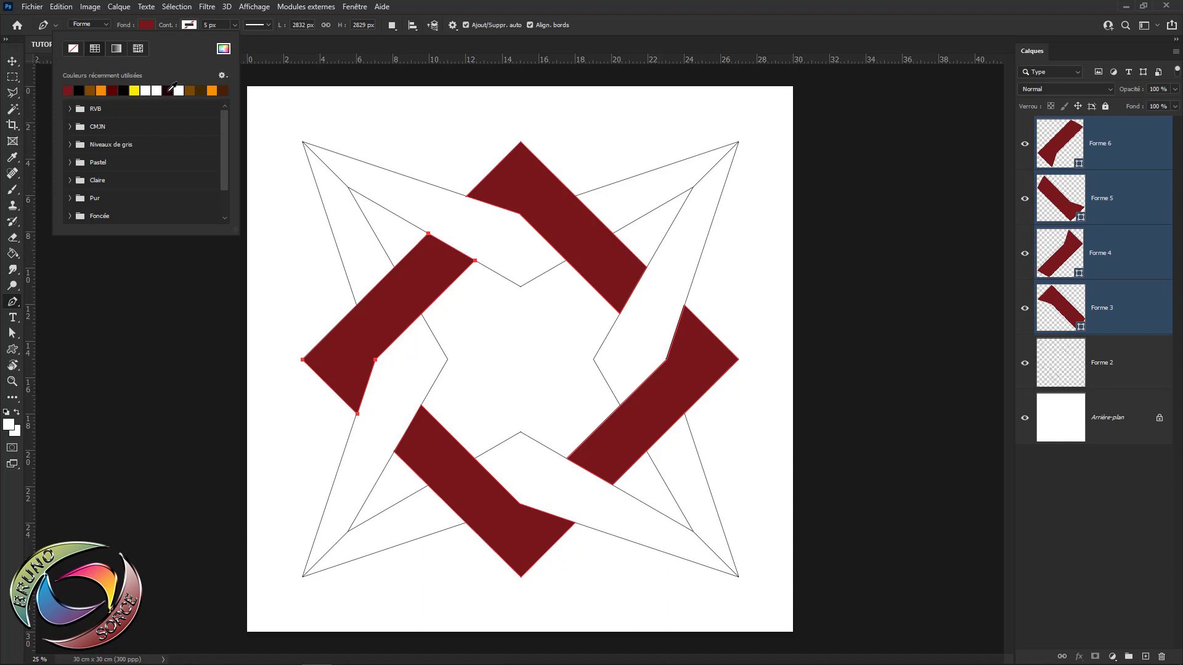
click(103, 90)
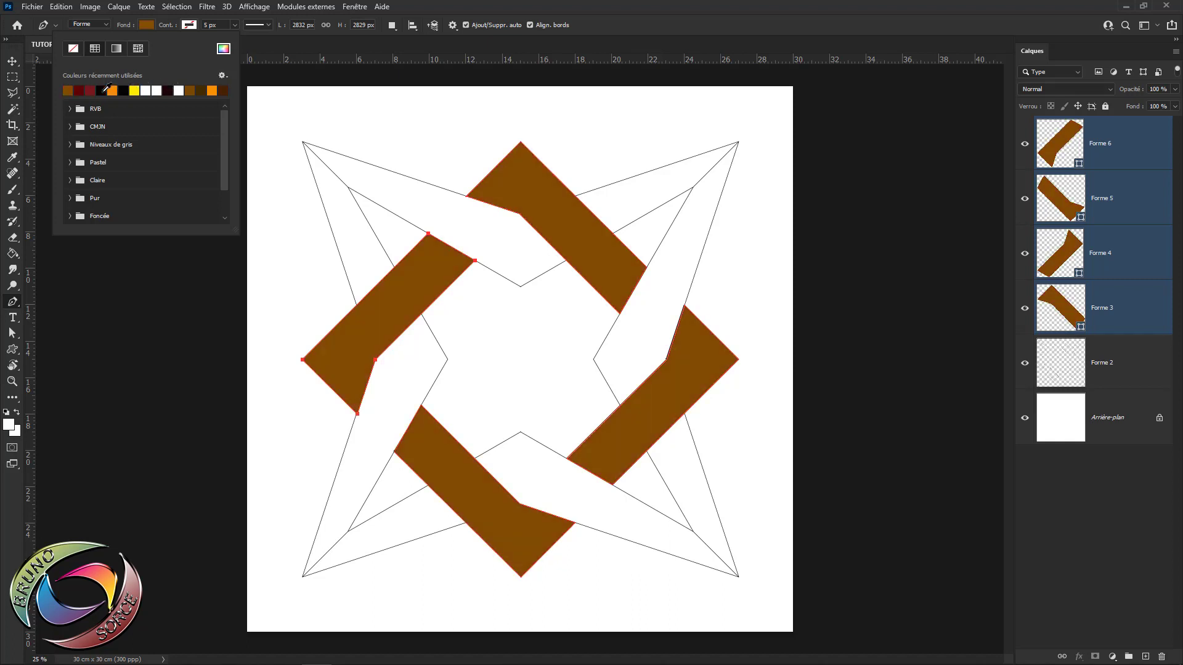
click(124, 90)
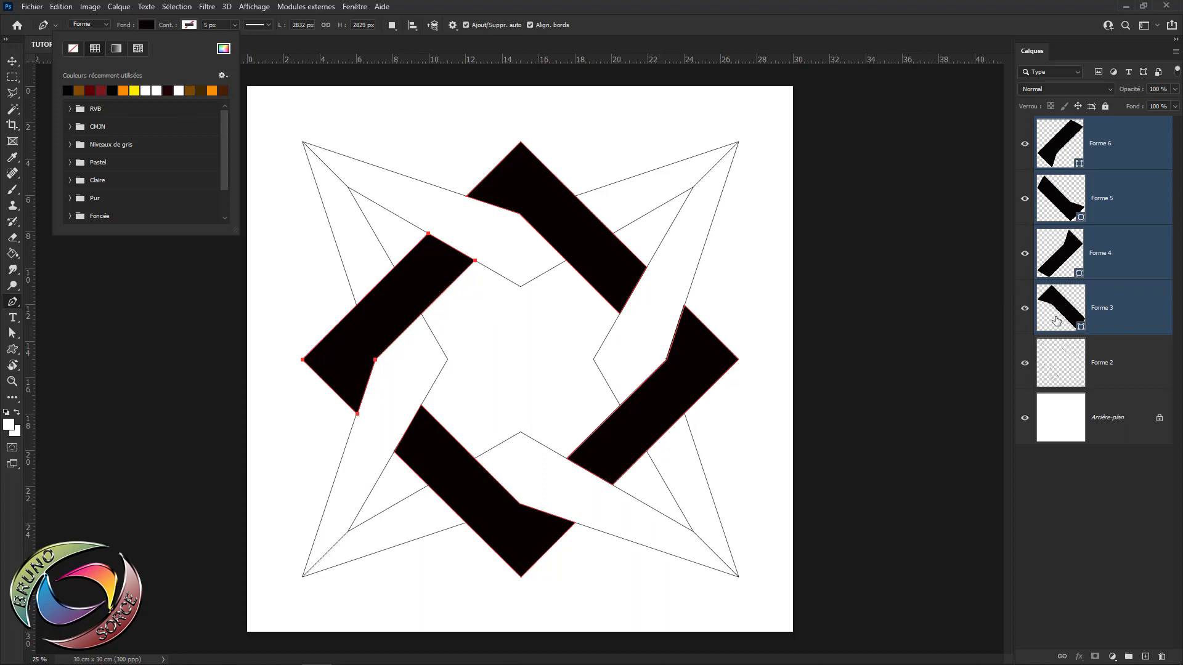
From the Forme 2 layer with no fill, trace the upper facet of the upper-right star point as a Pen shape and fill it with brown.
click(1118, 375)
click(1118, 374)
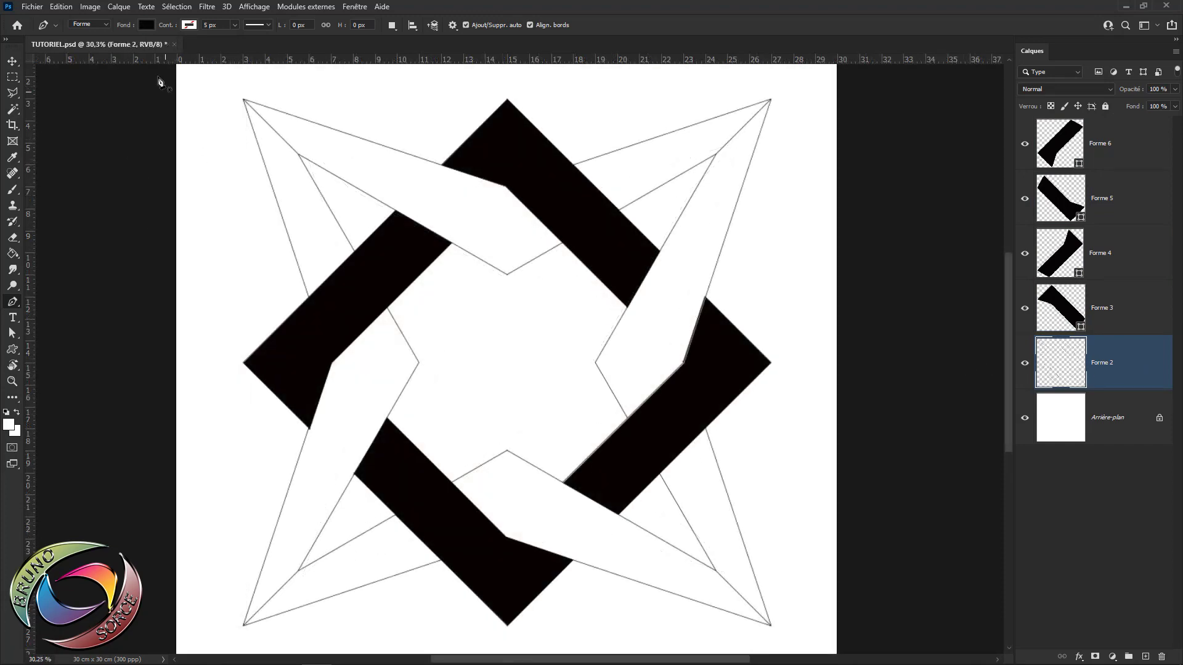
click(147, 25)
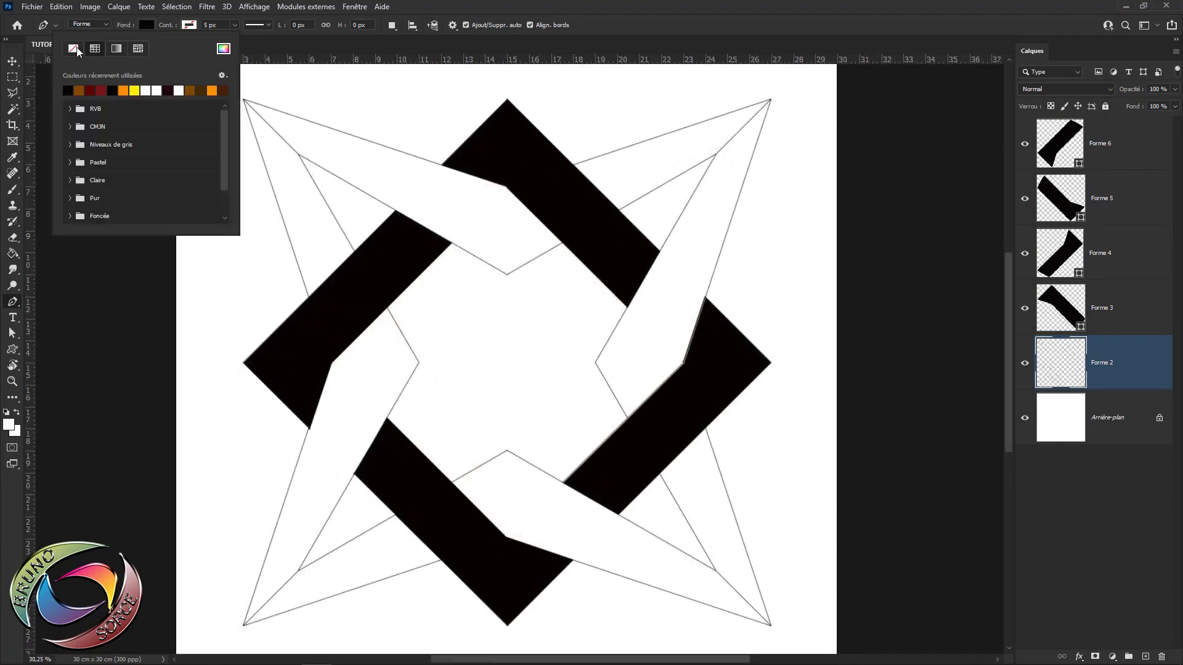
click(605, 27)
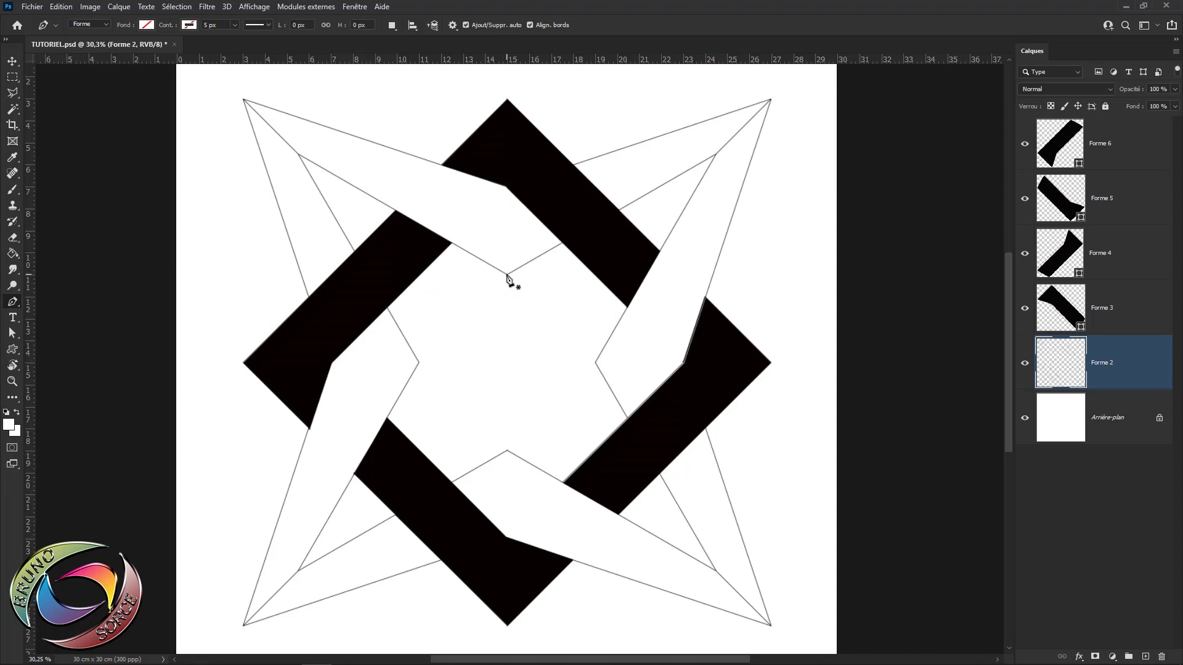
click(506, 274)
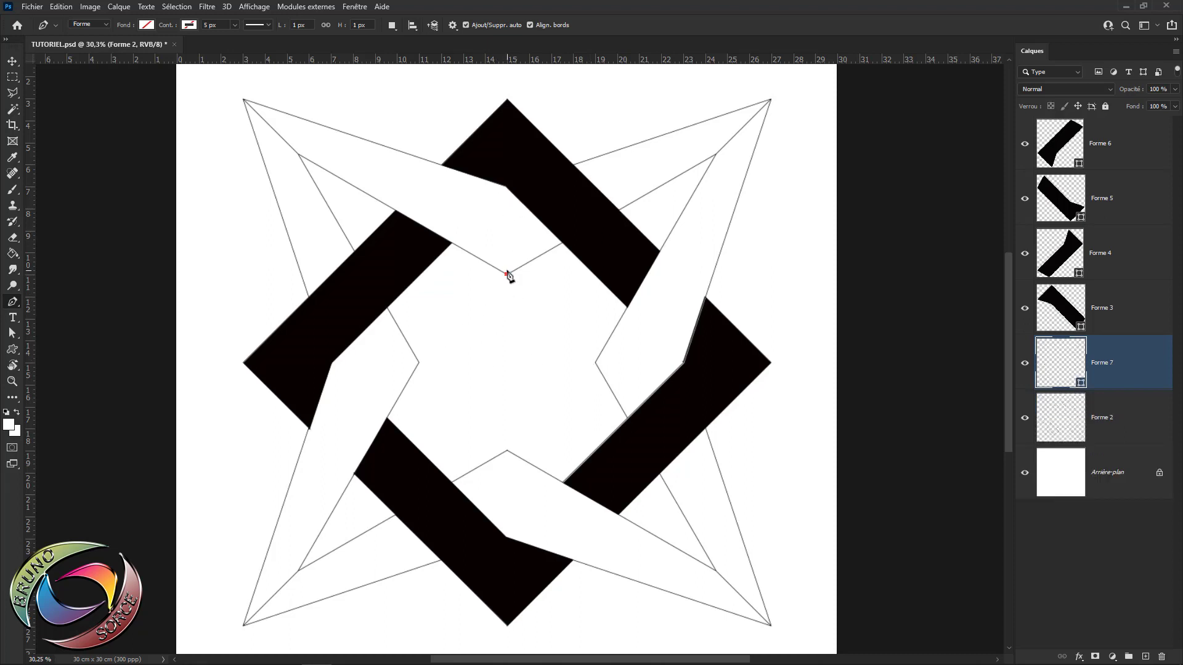
click(506, 186)
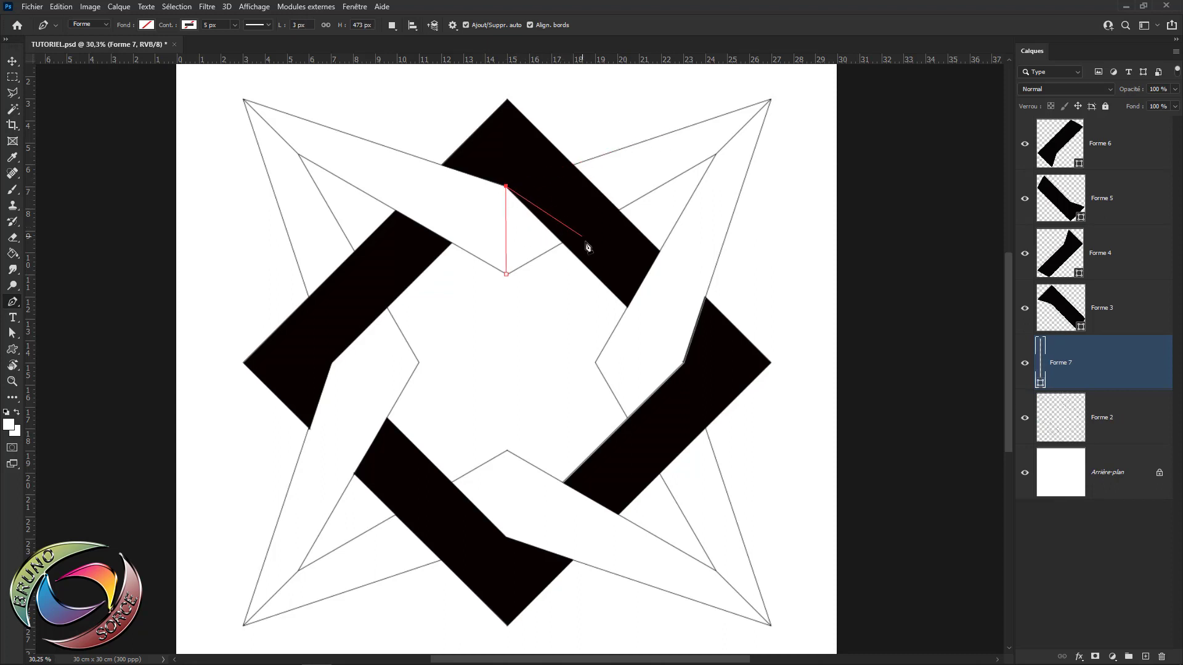
click(771, 100)
click(714, 156)
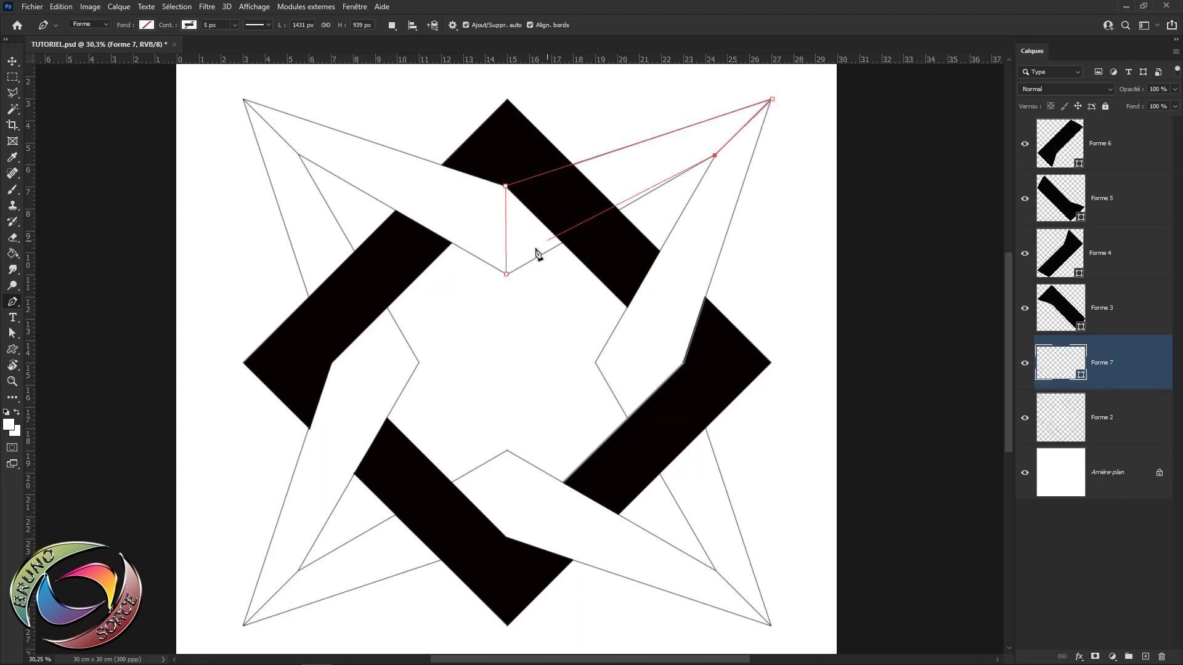
click(505, 275)
click(146, 26)
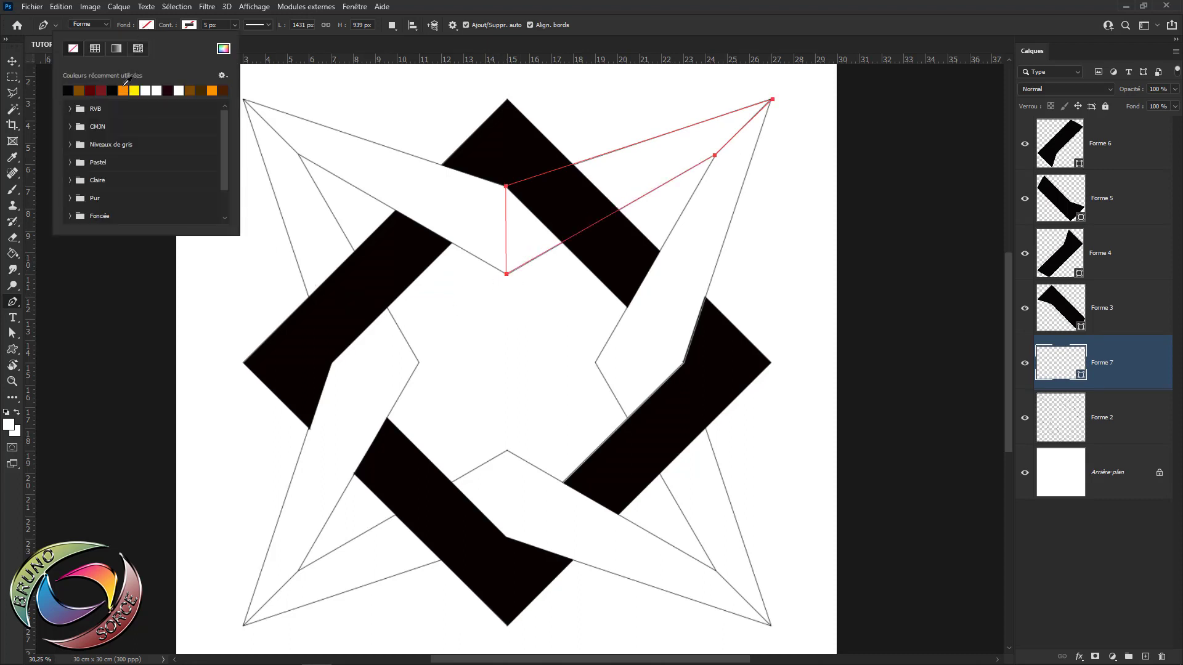
click(80, 90)
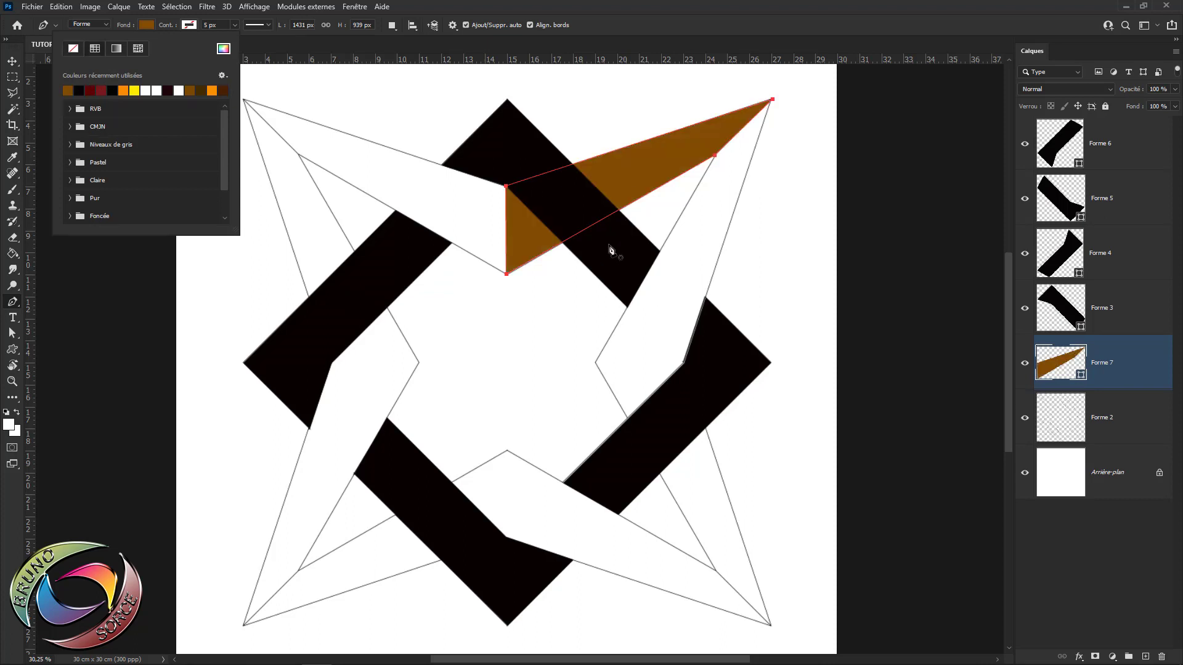
Trace the matching facets of the lower-right, lower-left and upper-left star points as brown Pen shapes.
drag(601, 402, 542, 257)
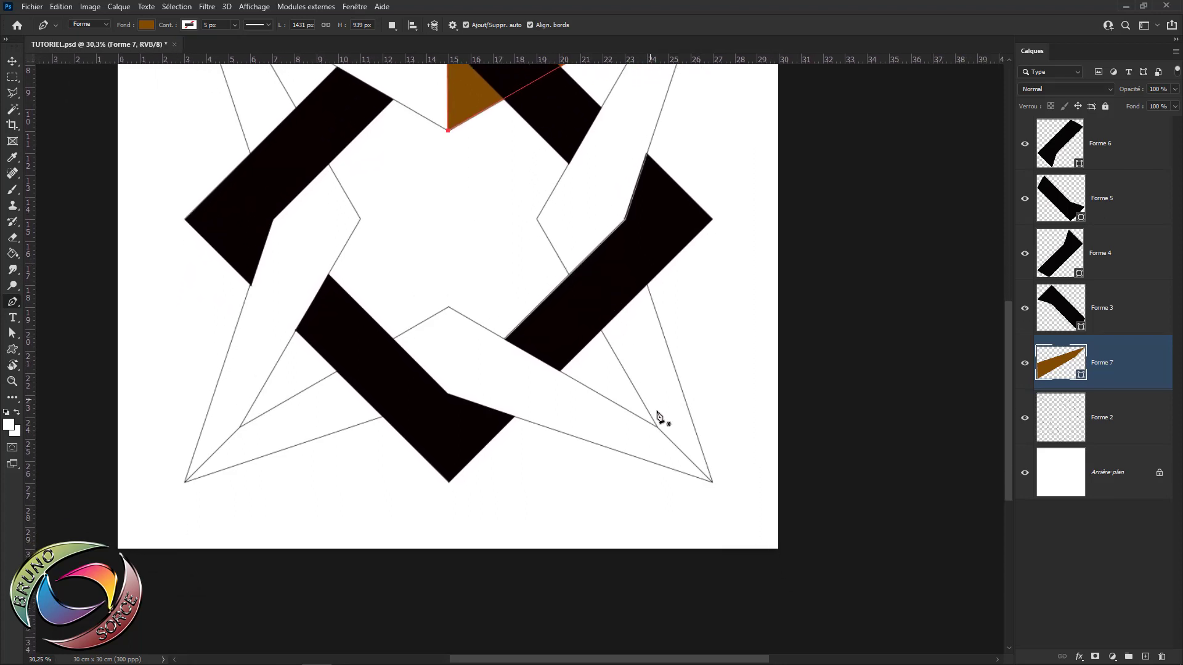
click(536, 219)
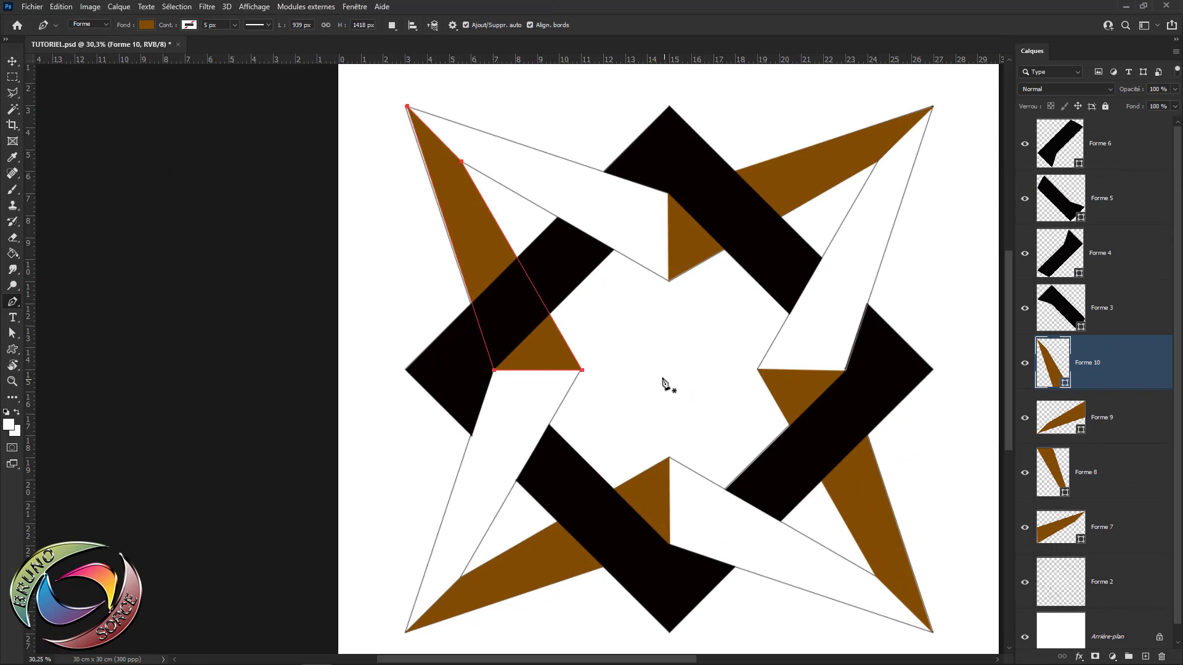
scroll(668, 385, down, 3)
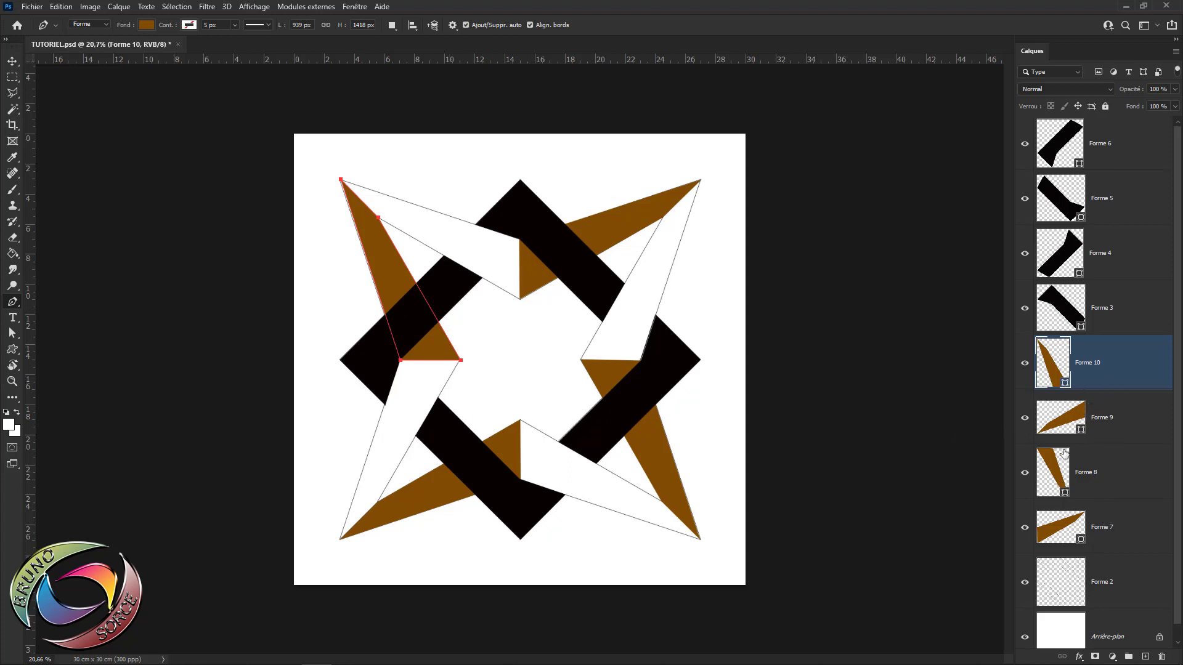
From the Forme 2 layer, trace the remaining facet of the upper-right star point as a Pen shape and fill it with orange.
click(1128, 581)
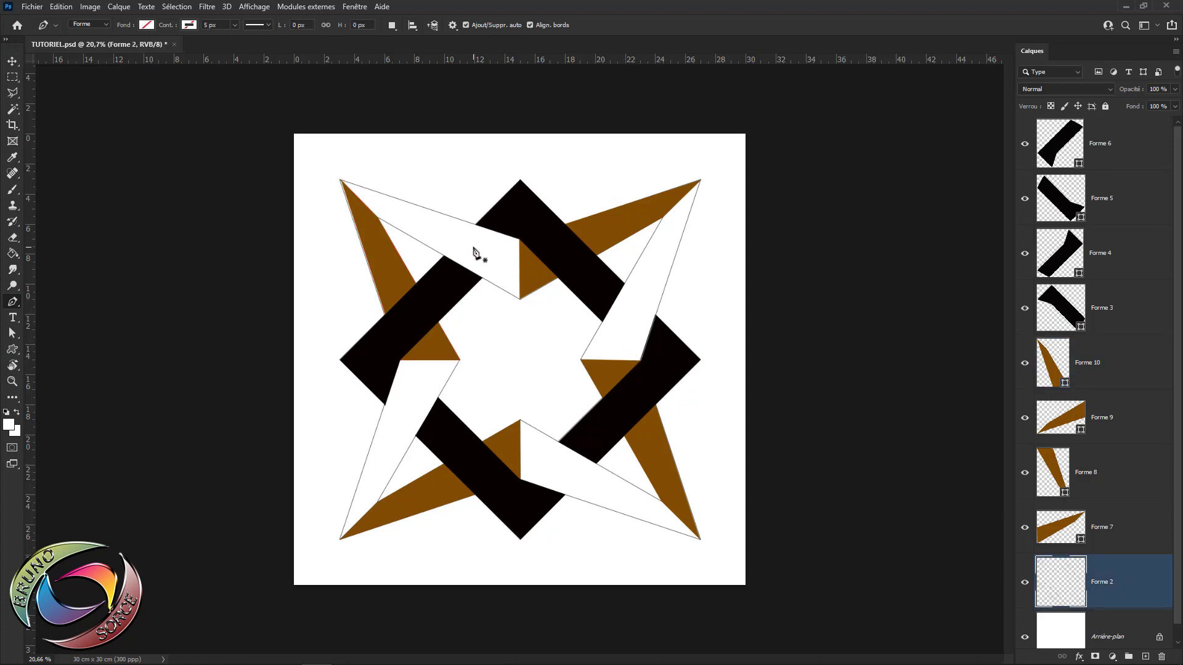
key(ctrl+plus)
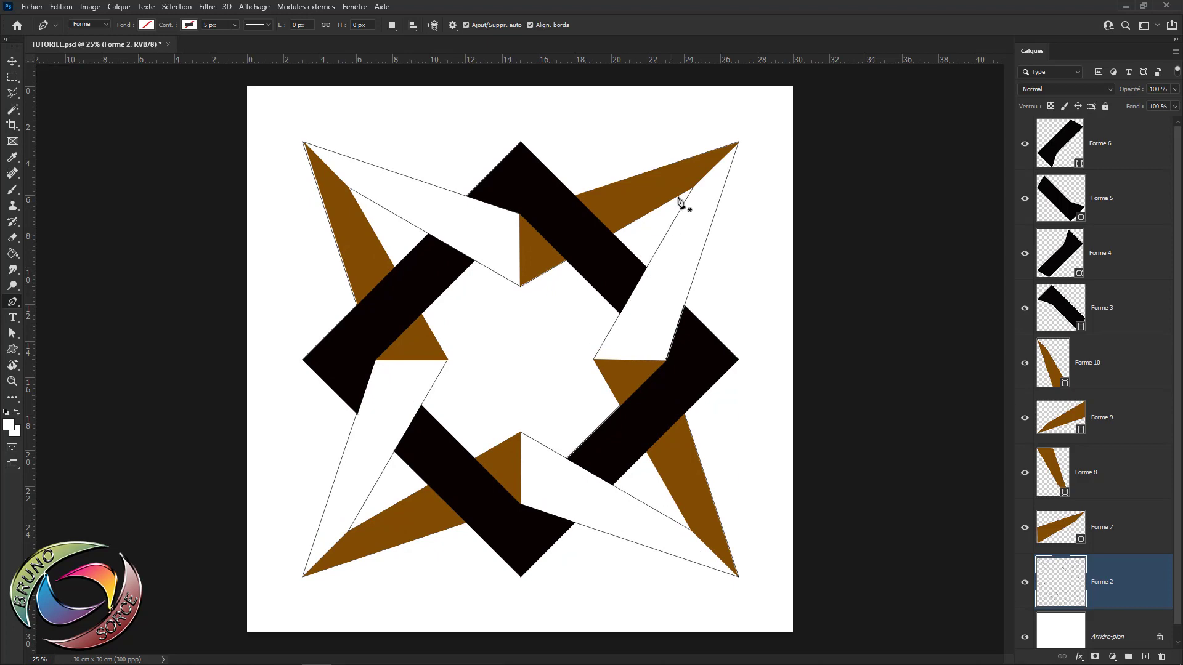
click(738, 143)
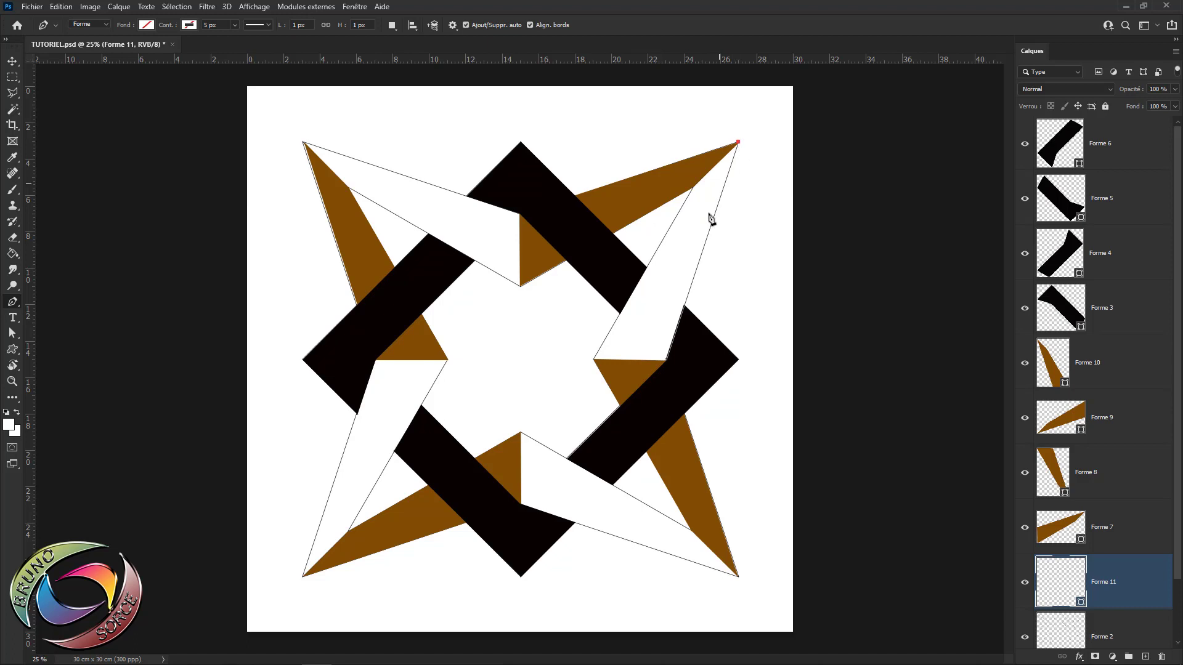
click(667, 359)
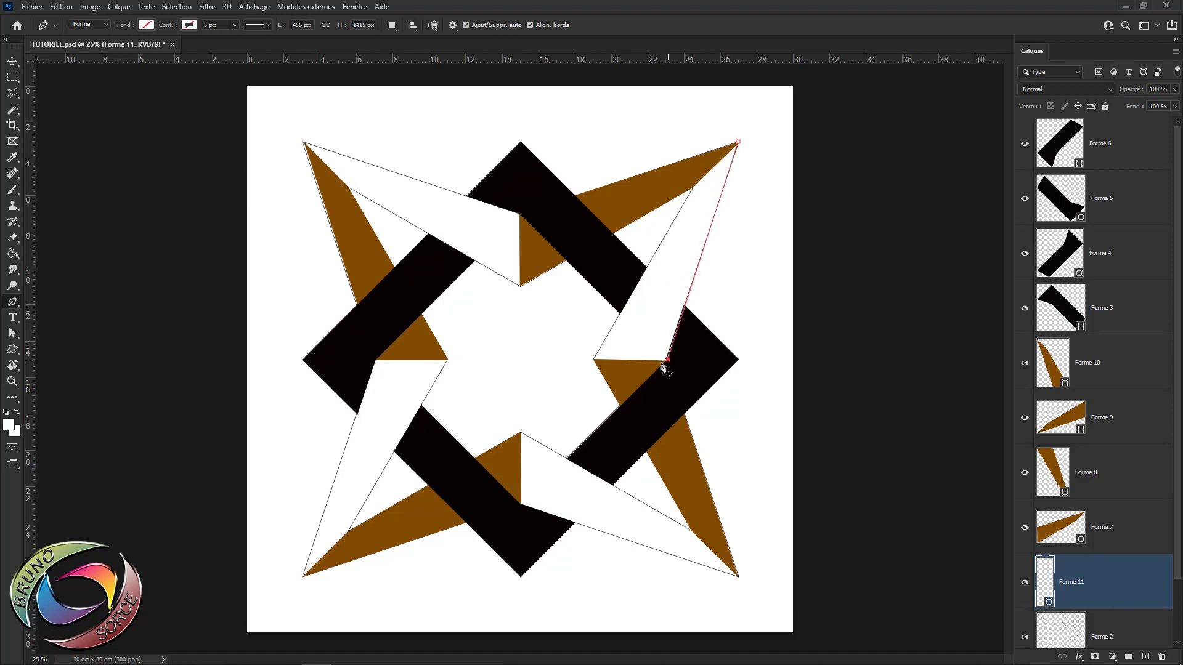
click(593, 360)
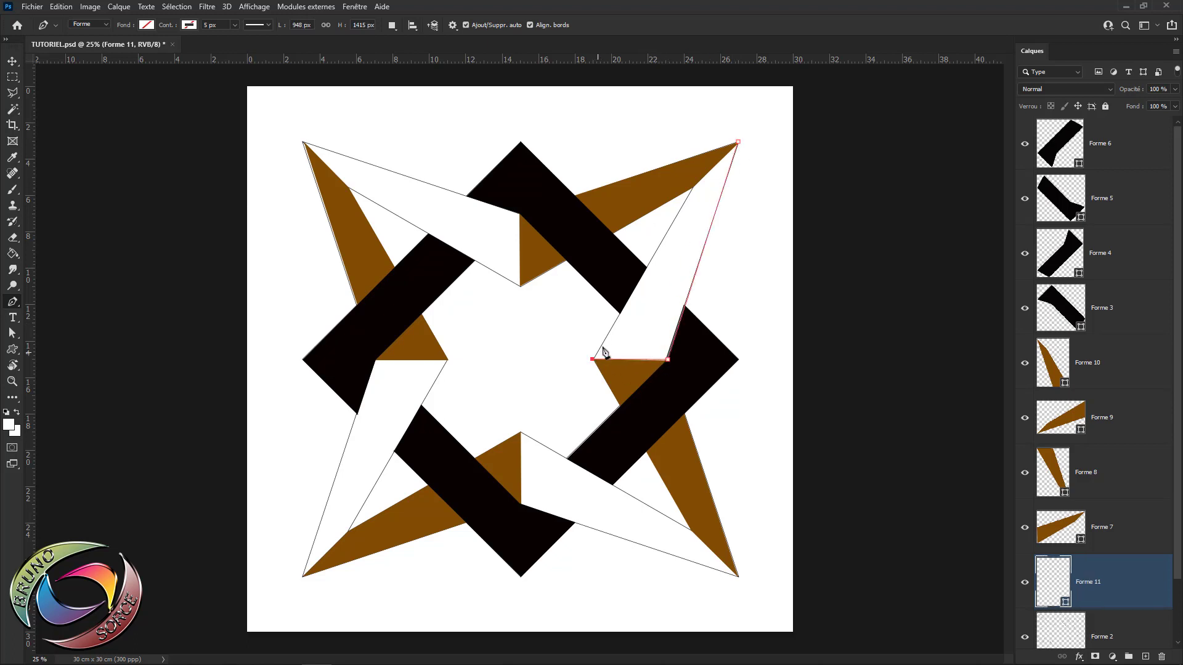
click(693, 186)
click(738, 143)
click(146, 25)
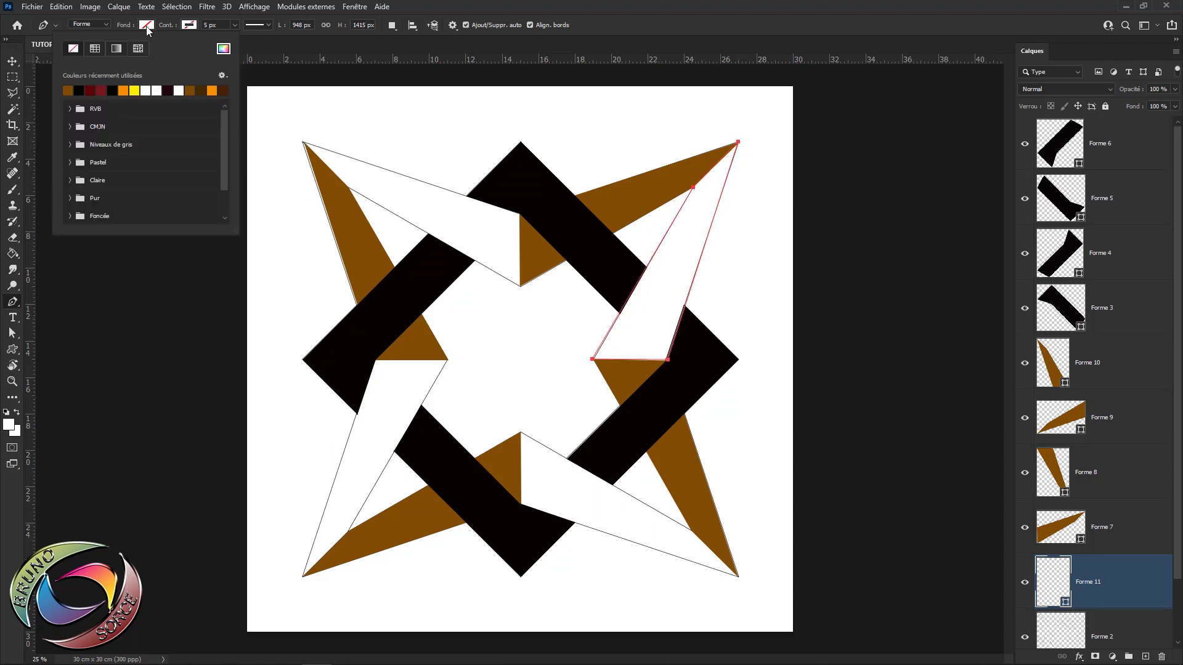
click(123, 90)
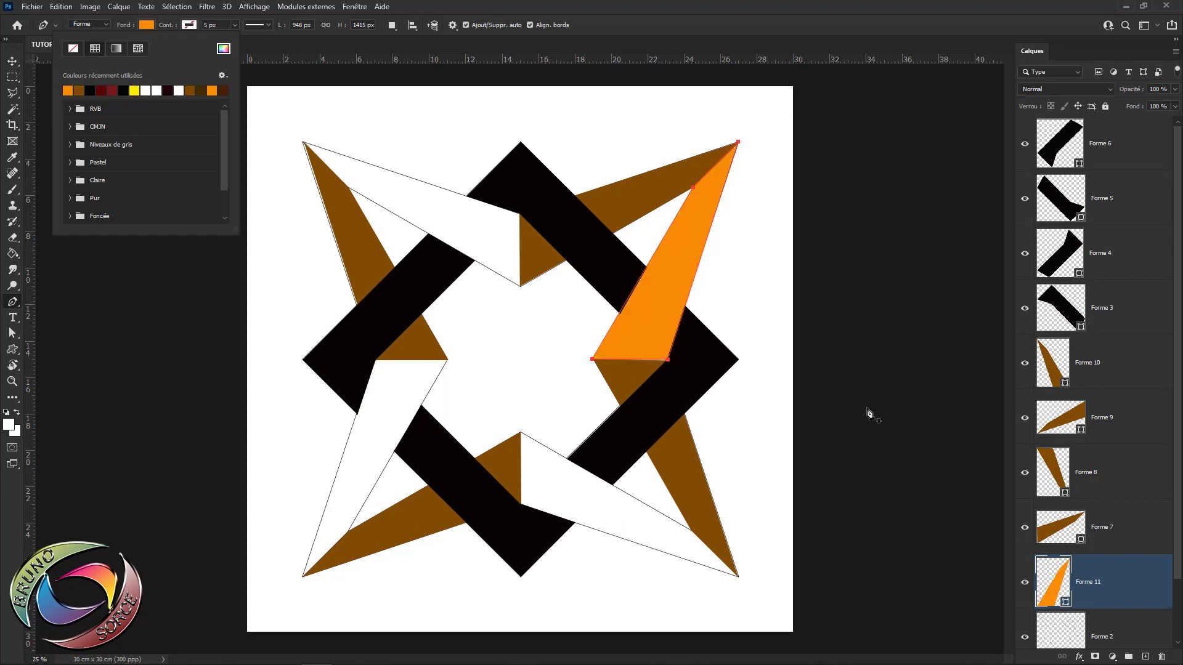
Trace the remaining facets of the other three star points as orange Pen shapes, finishing with the upper-left point.
scroll(619, 410, up, 3)
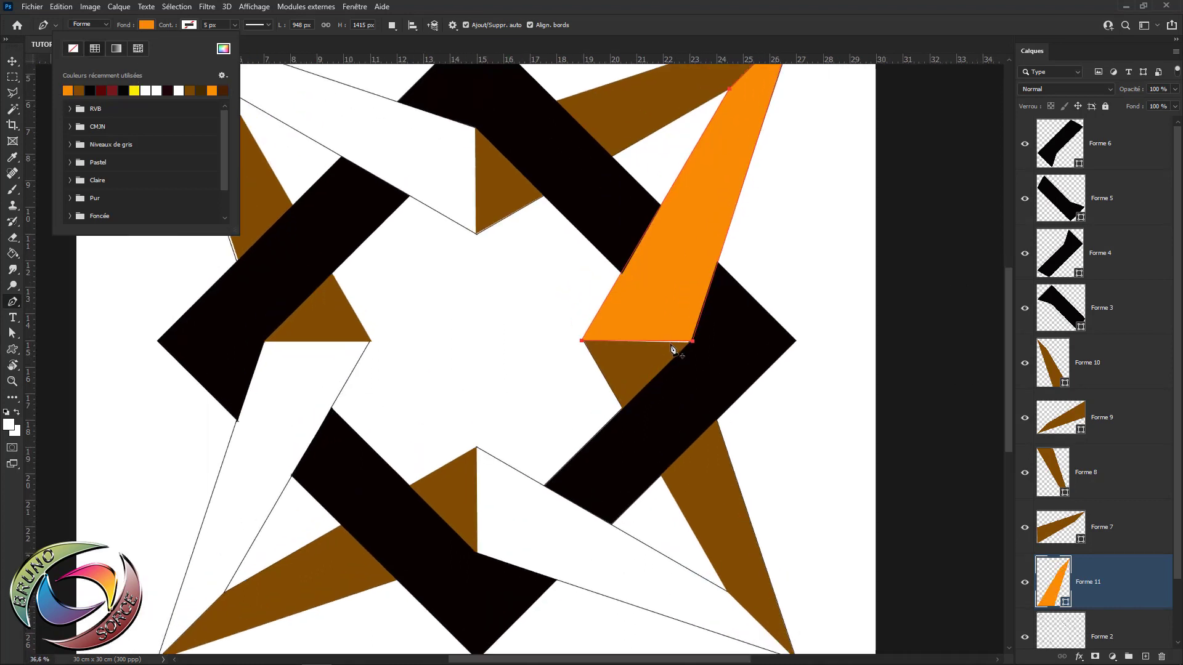
drag(712, 517, 681, 256)
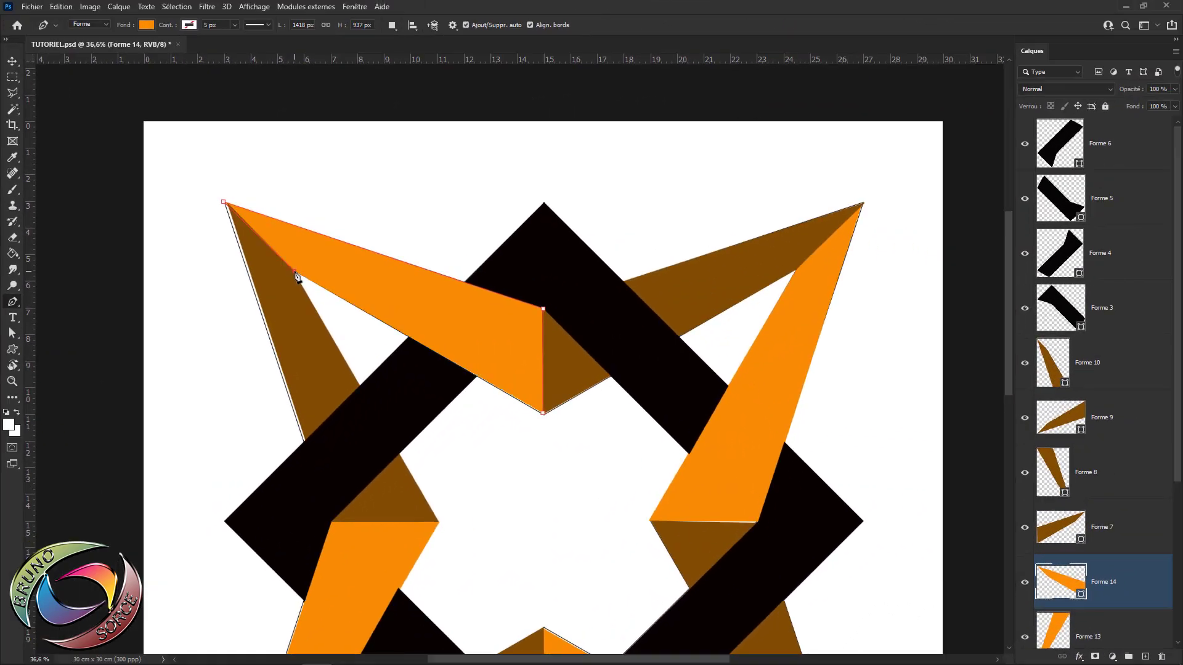
click(294, 271)
click(542, 412)
scroll(551, 430, down, 4)
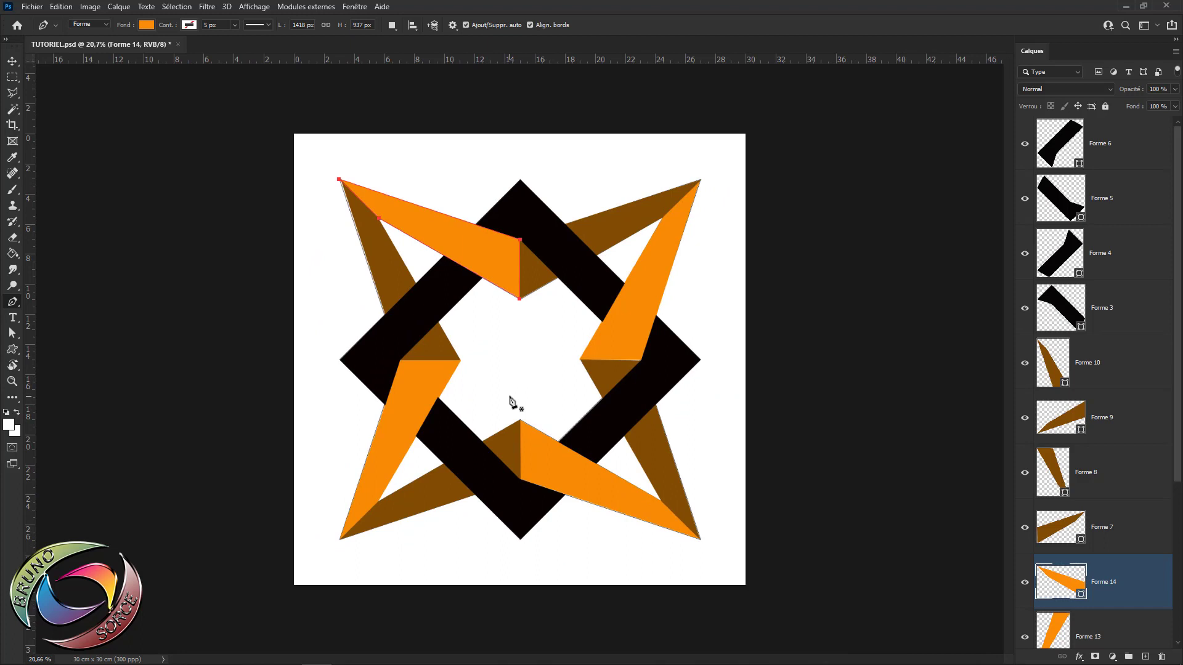
Deselect the current orange shape and hide the Forme 2 layer.
key(v)
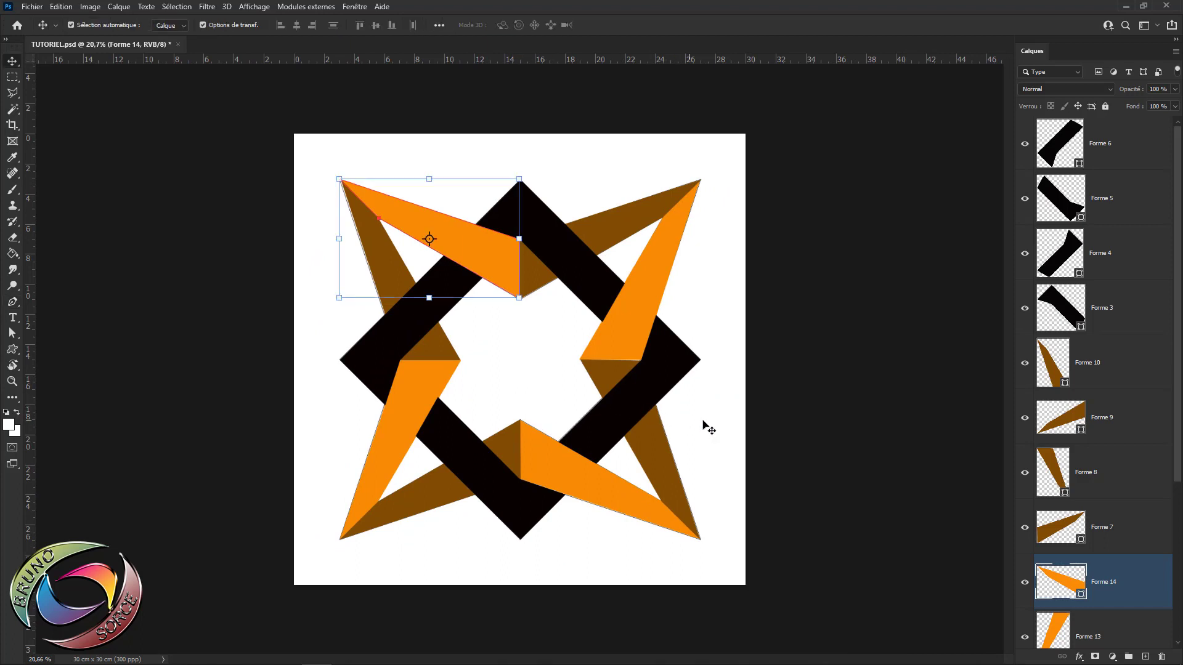
click(774, 430)
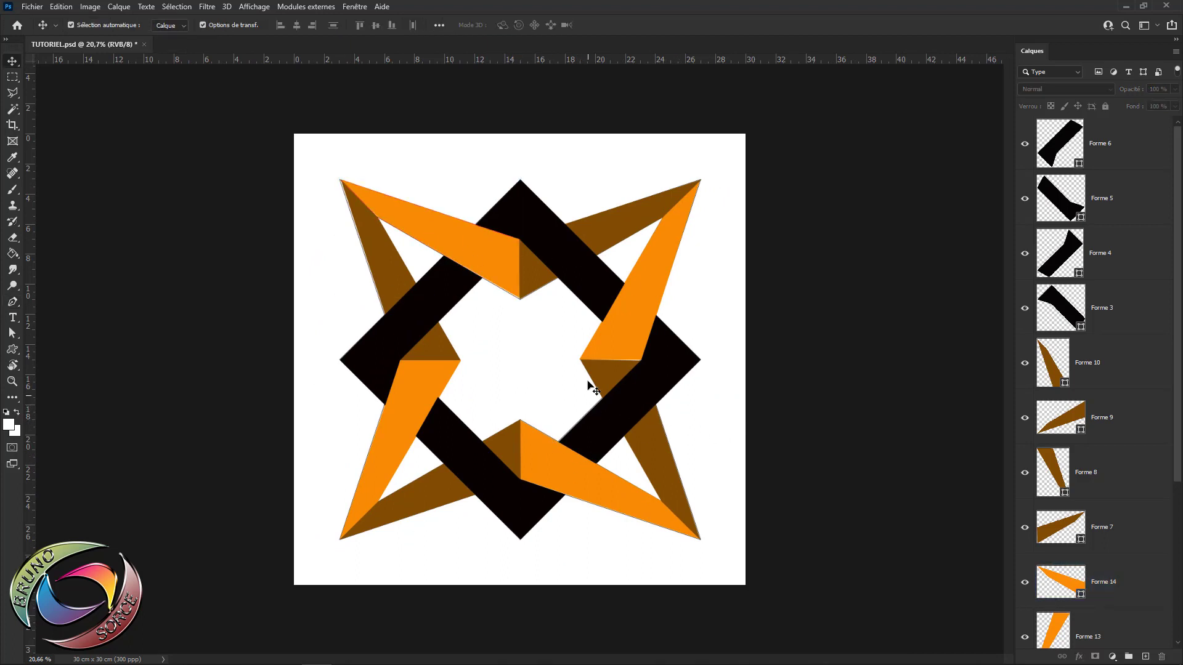
scroll(1109, 570, down, 4)
scroll(859, 576, up, 1)
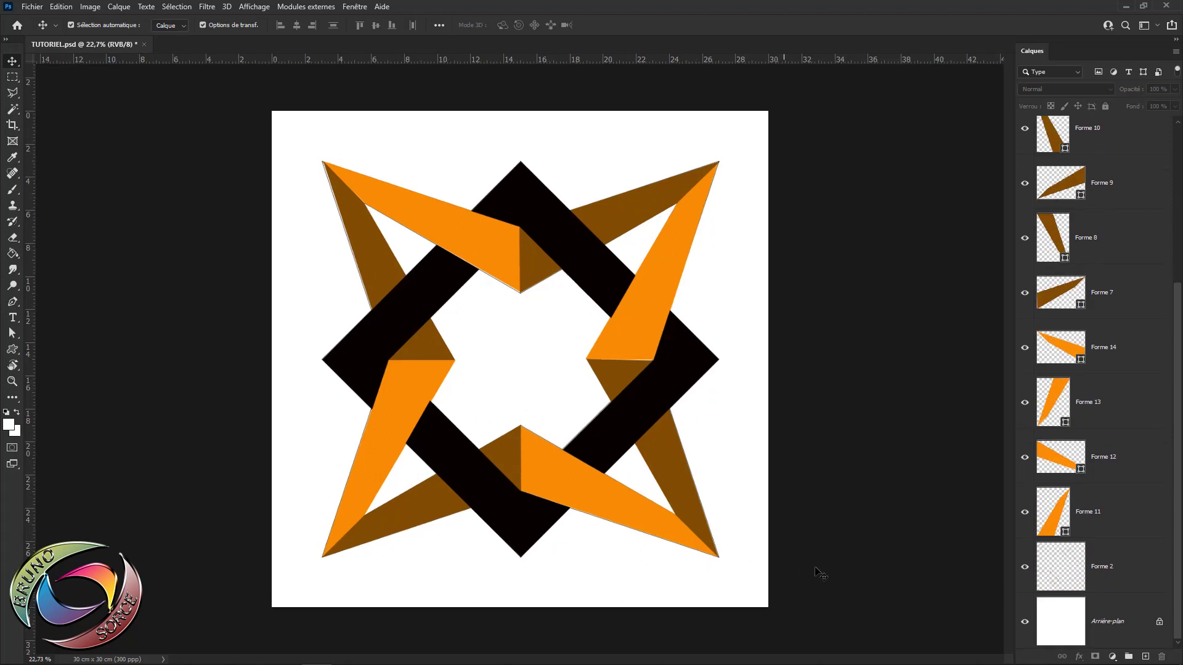
click(1025, 567)
Select the upper-right point's orange facet (Forme 11) and, with the Direct Selection tool, its inner corner anchor touching the black band.
scroll(641, 365, up, 4)
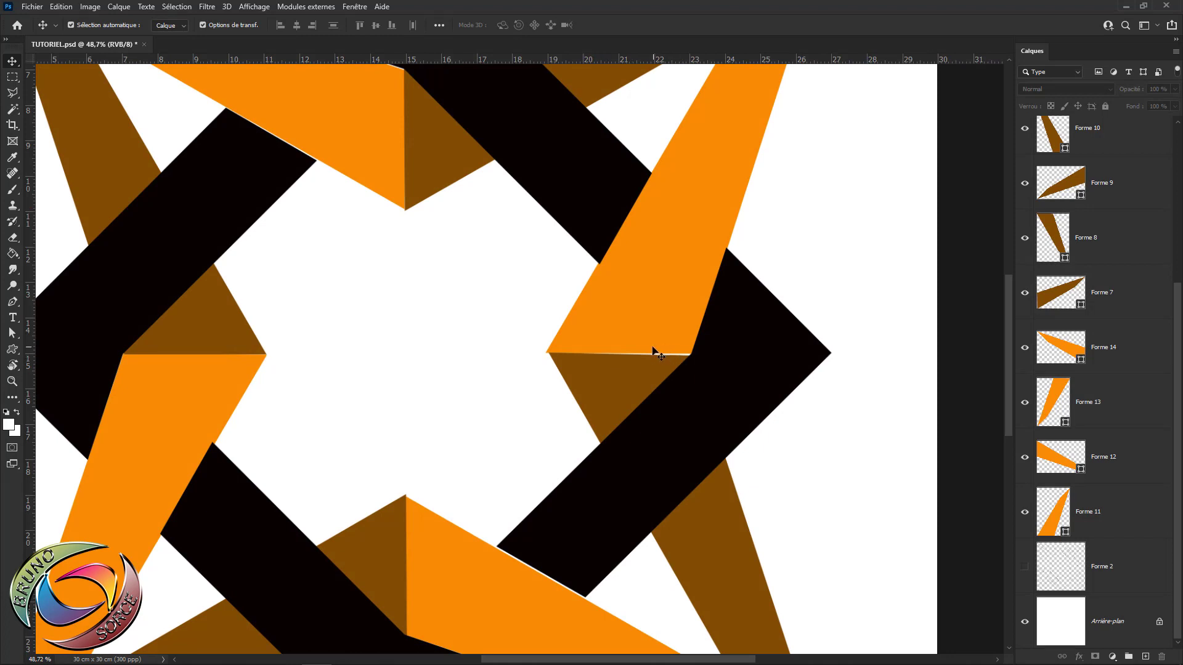
drag(666, 365, 656, 362)
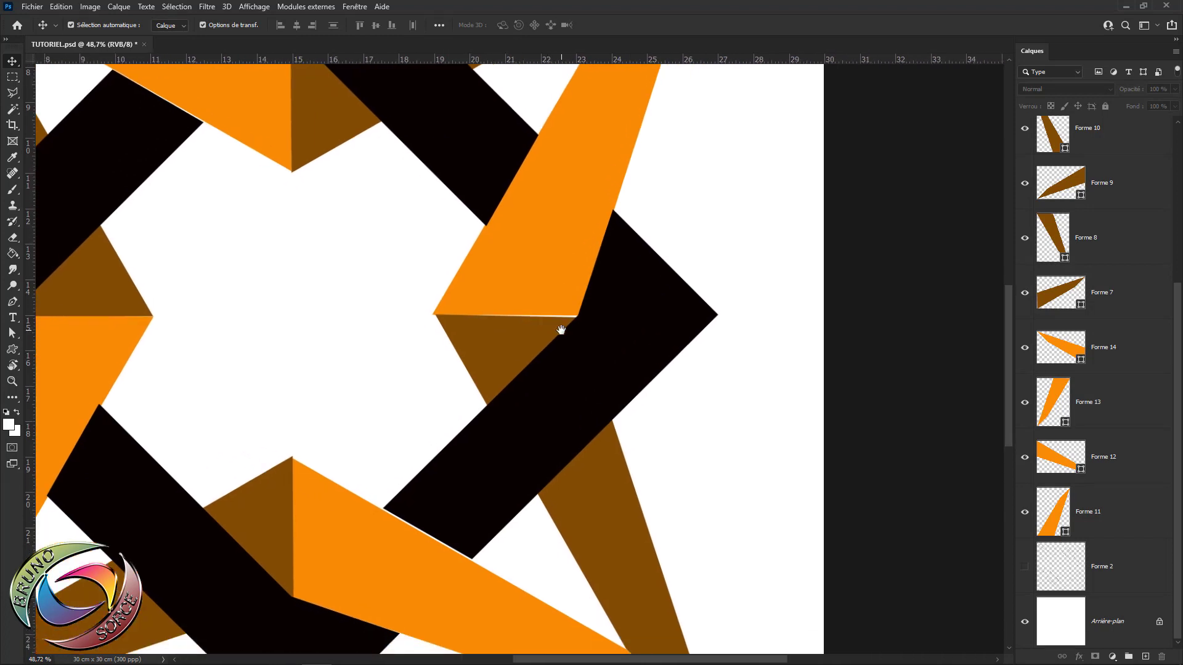
scroll(564, 328, up, 3)
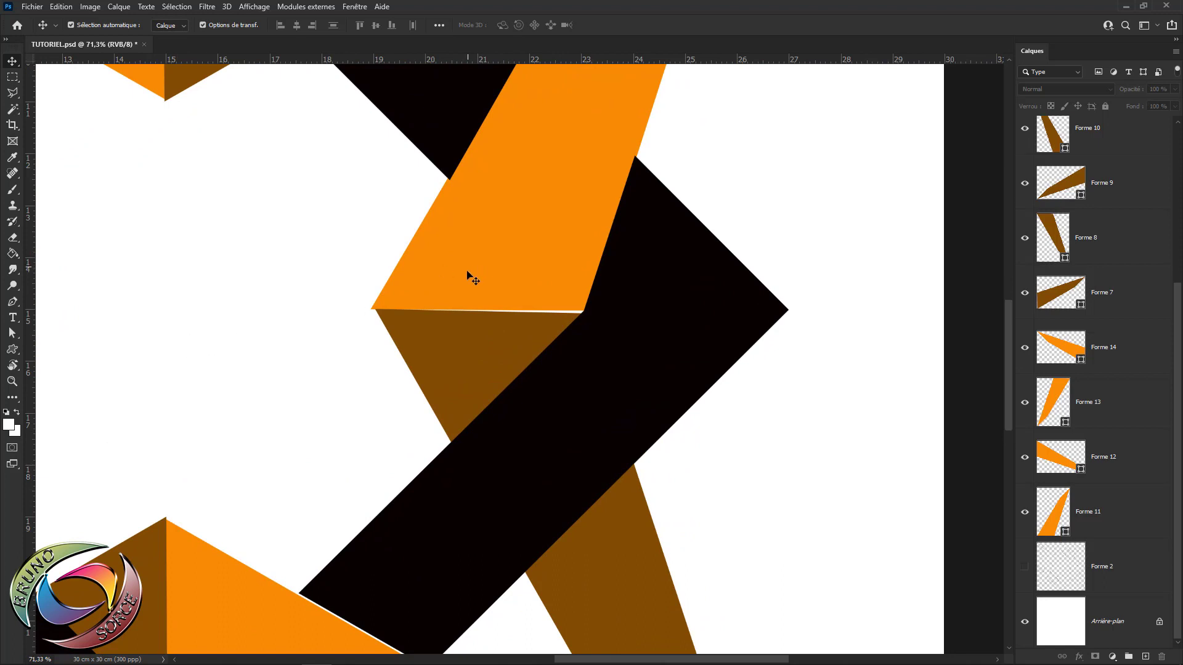
click(15, 336)
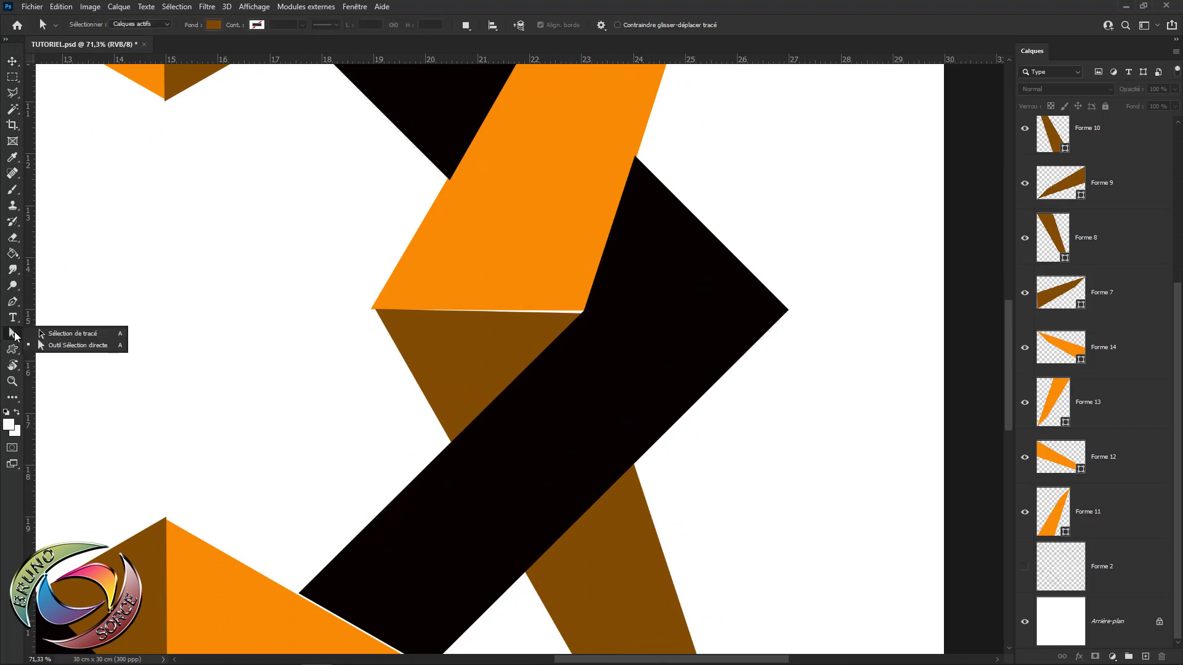
click(77, 349)
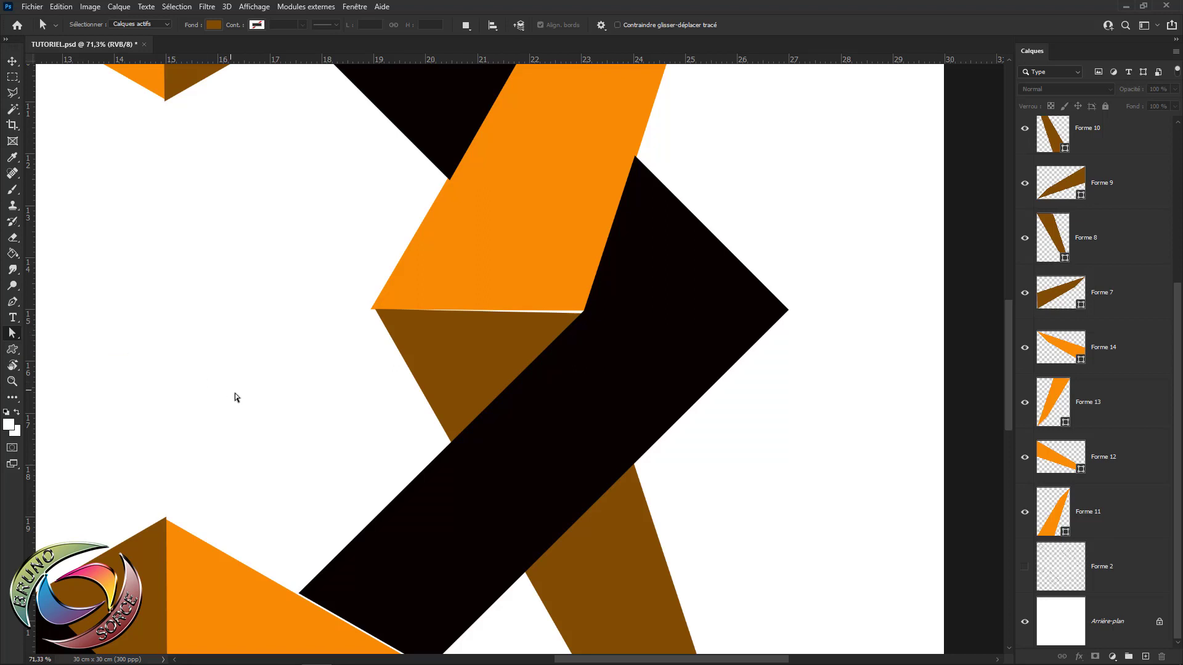
click(549, 271)
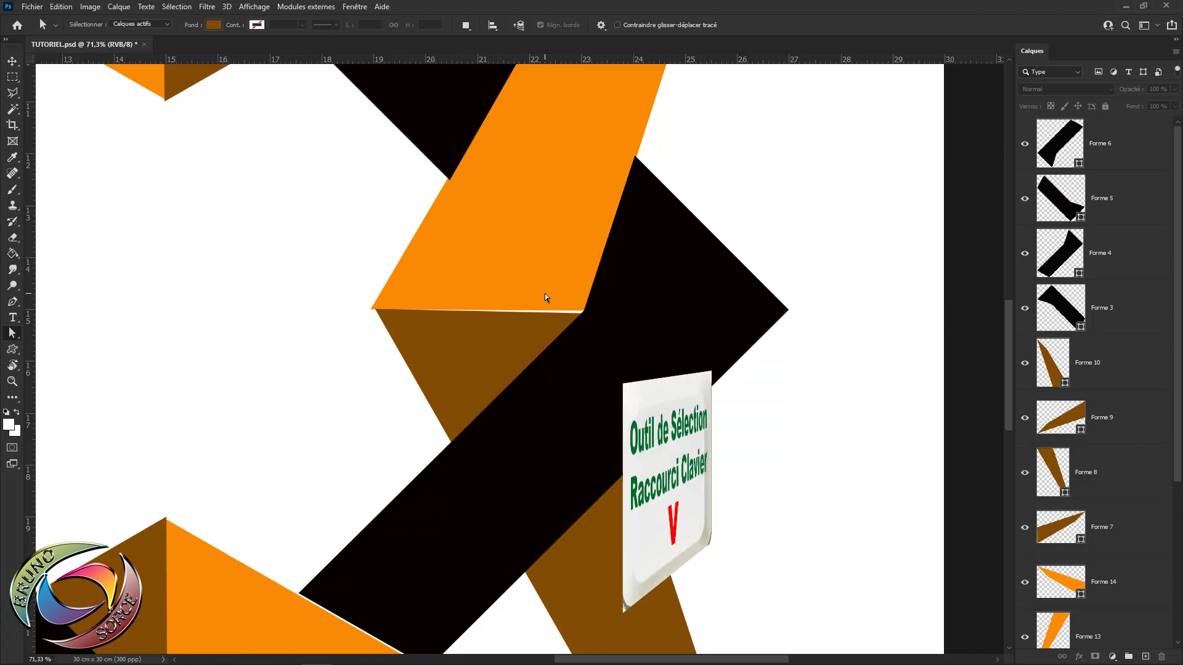
key(v)
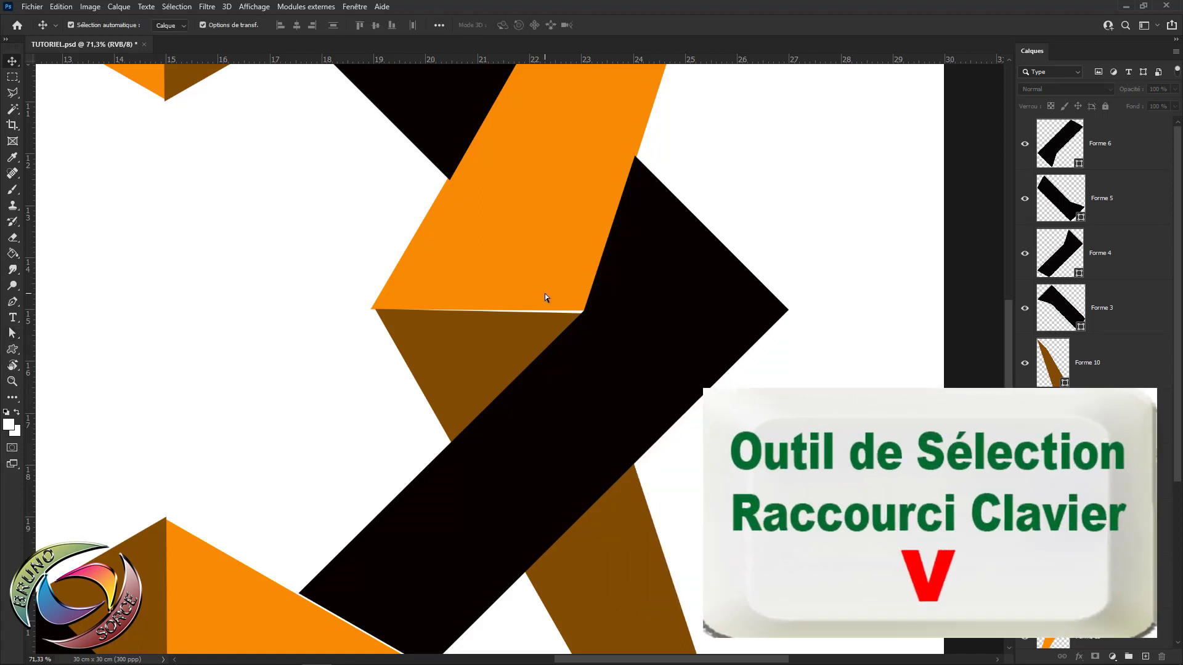
click(544, 293)
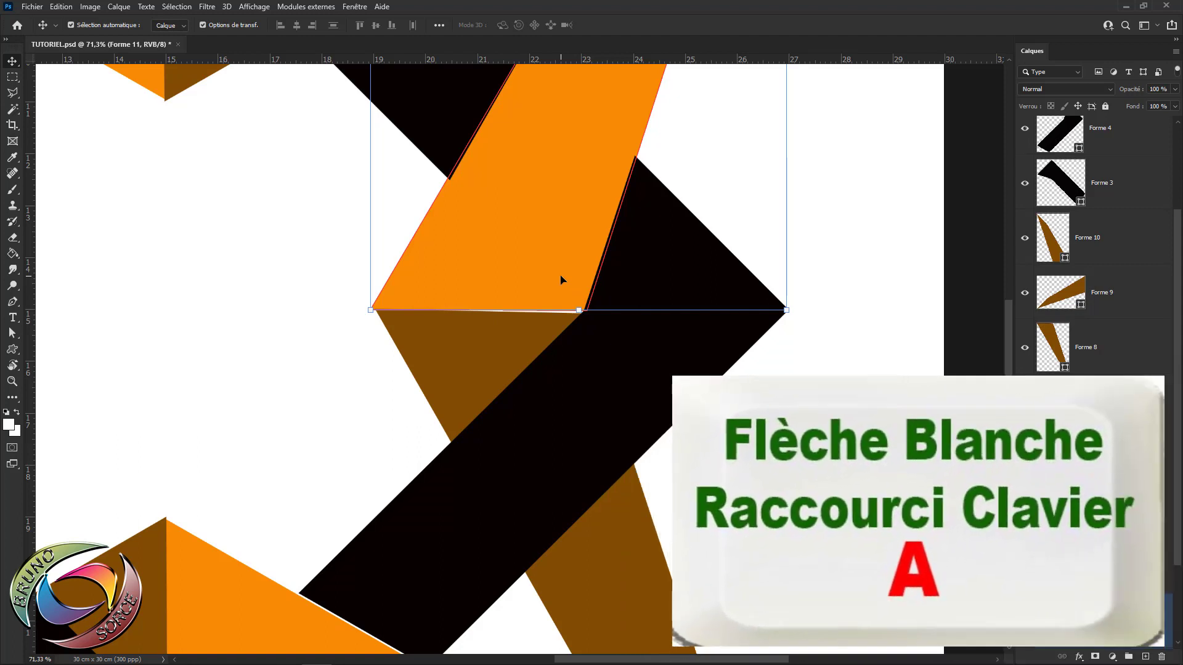
key(a)
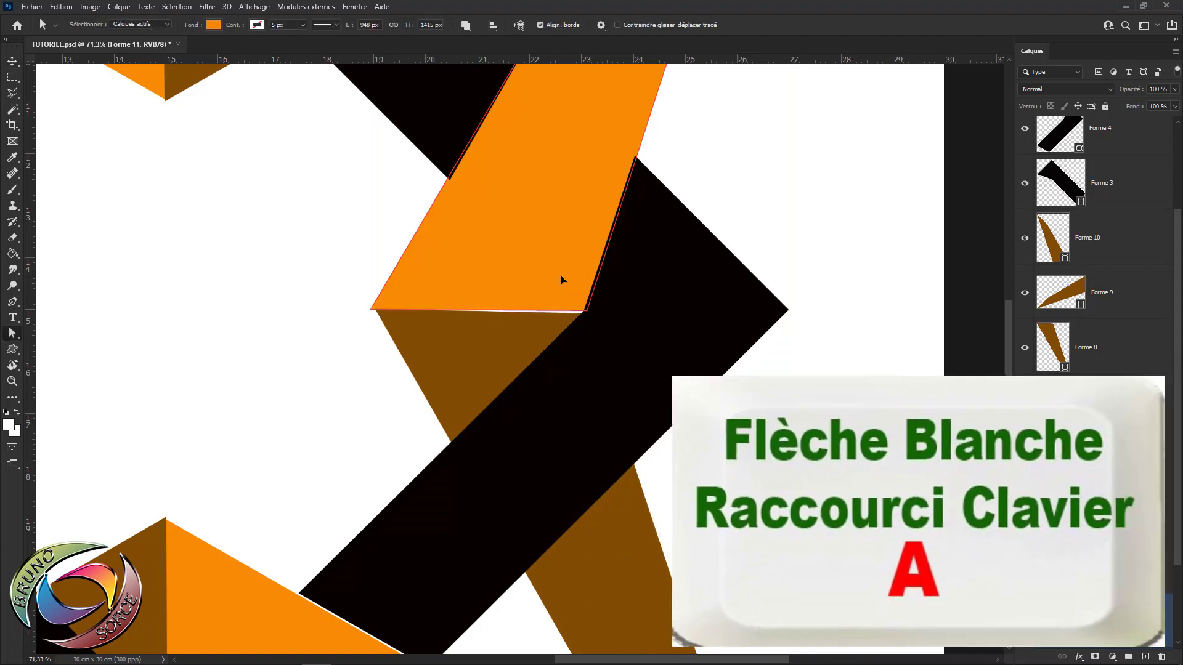
click(589, 311)
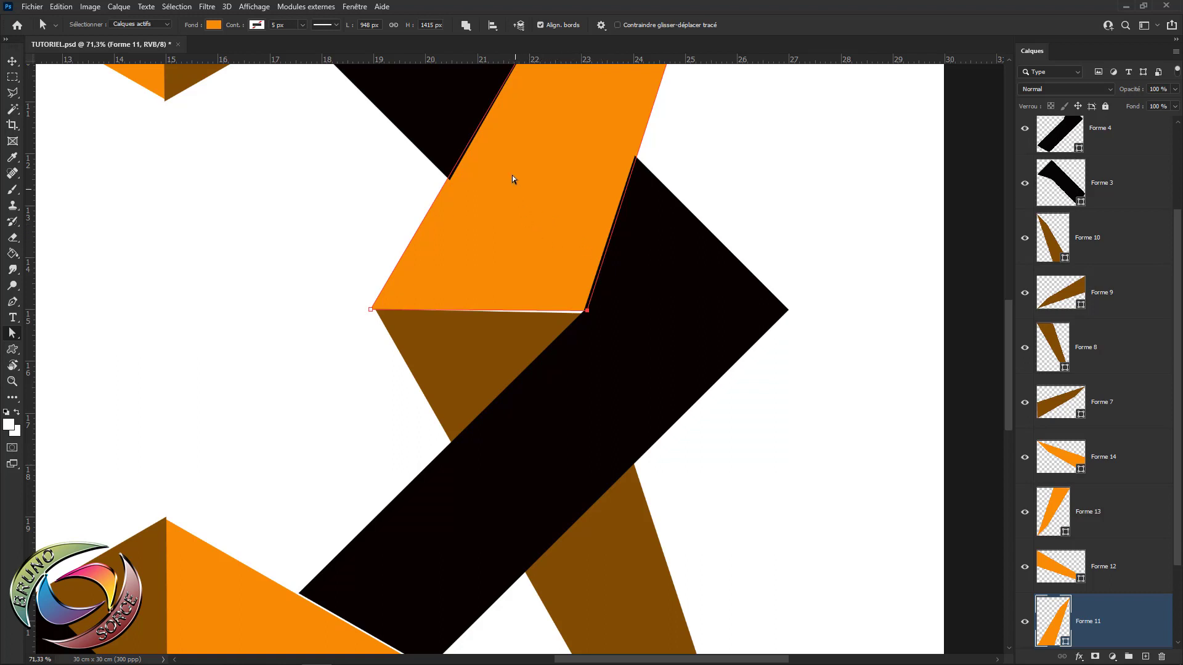
Set the path display colour to Vert and move the orange facet's selected corner anchor slightly down towards the brown facet.
click(601, 27)
click(631, 65)
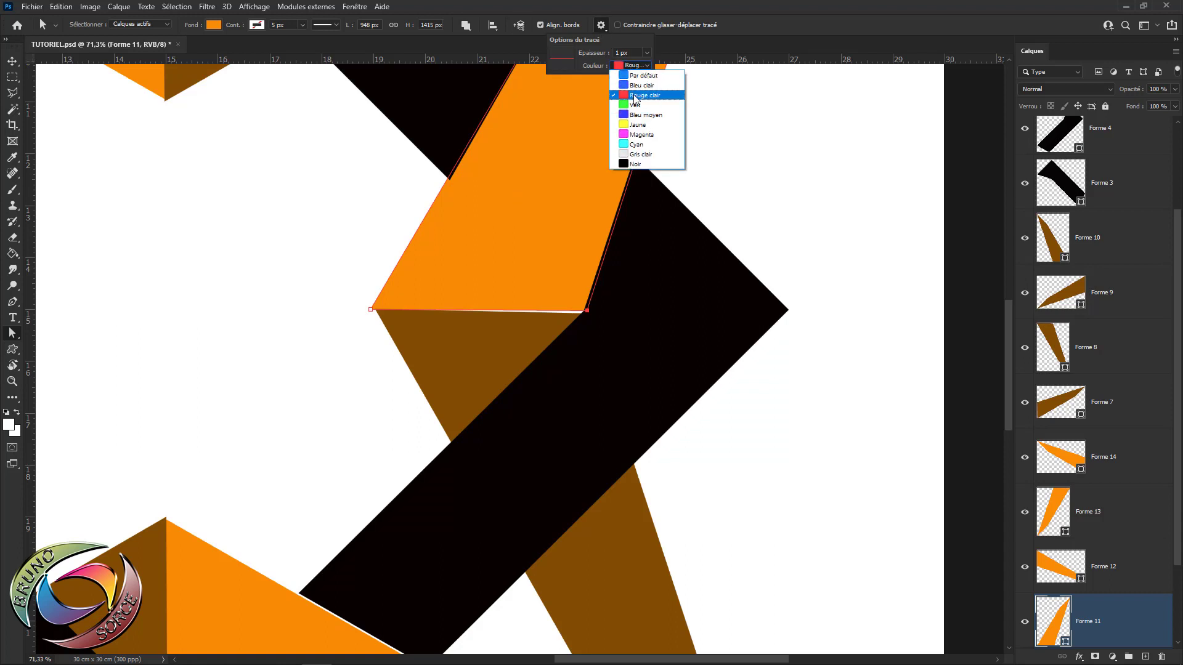
click(635, 99)
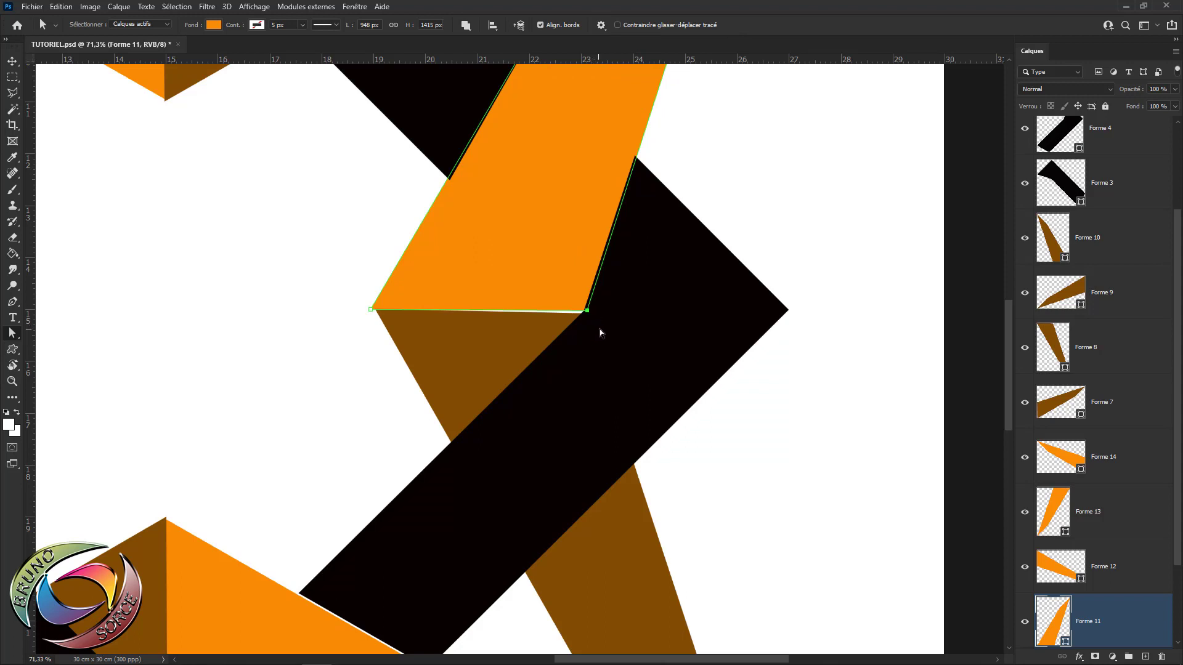
scroll(582, 321, up, 3)
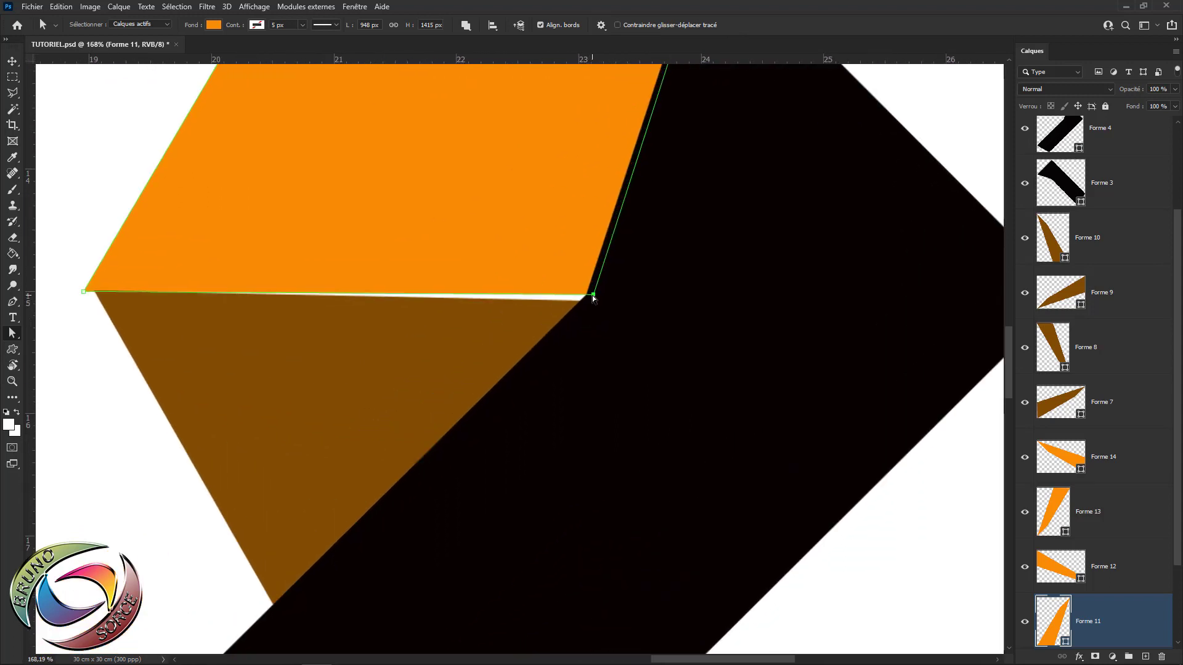
drag(593, 295, 591, 297)
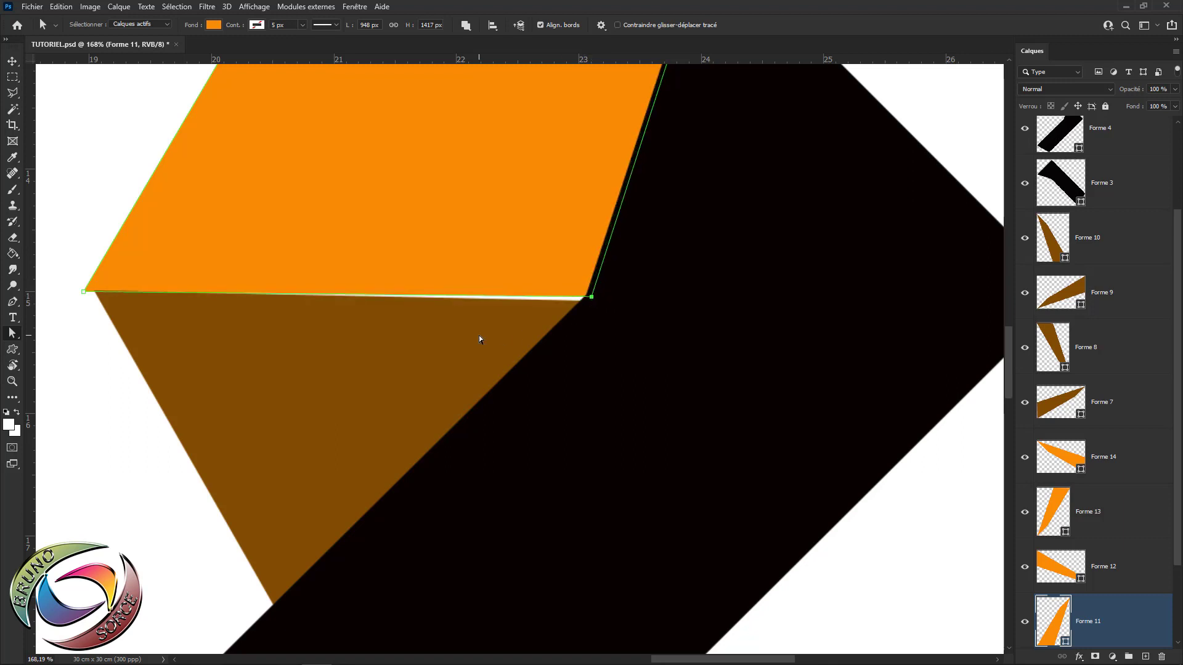
Move the two inner-end anchors of the adjacent brown facet (Forme 8) onto the orange facet's corners to close the gap.
key(v)
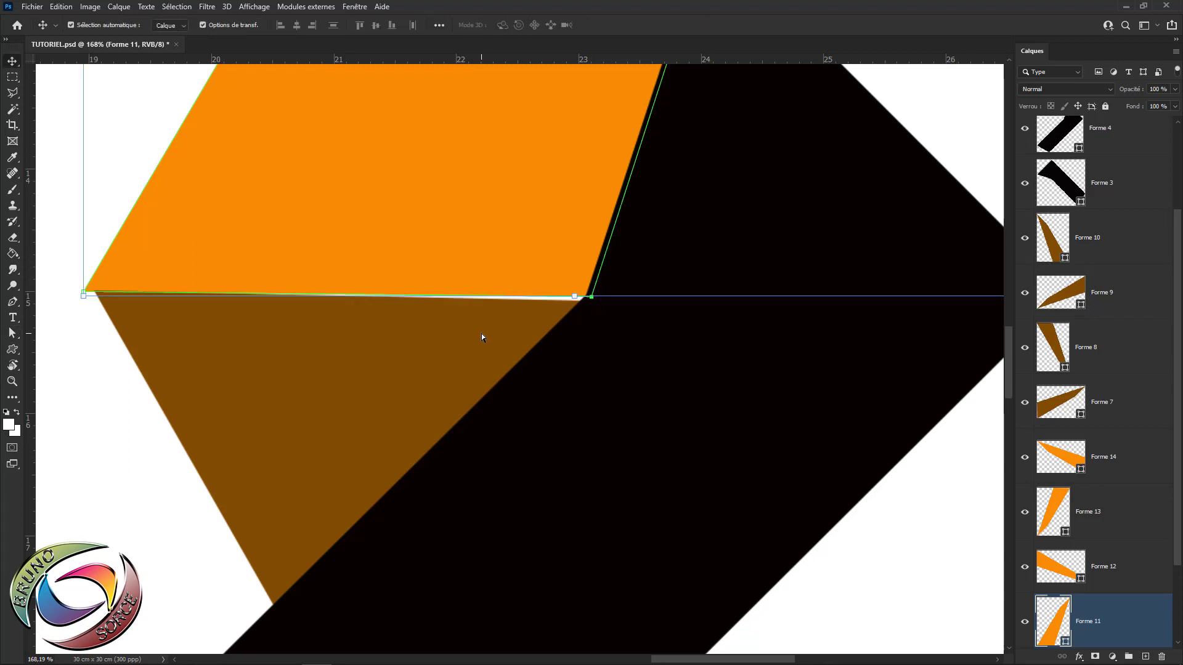
click(481, 336)
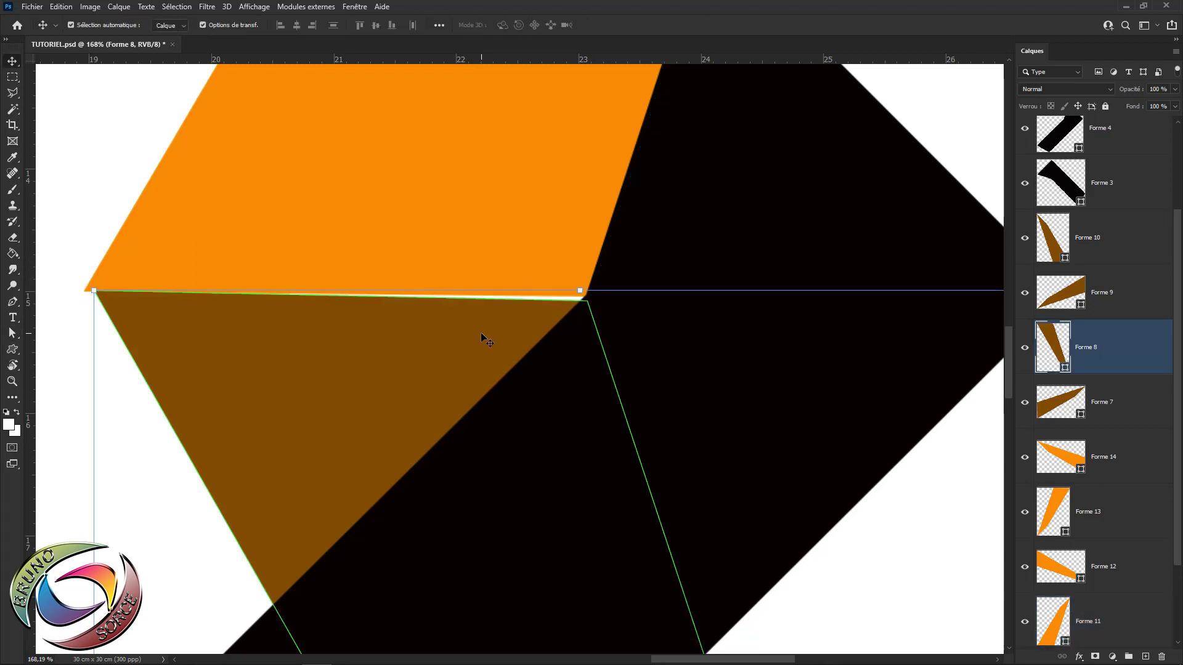
key(a)
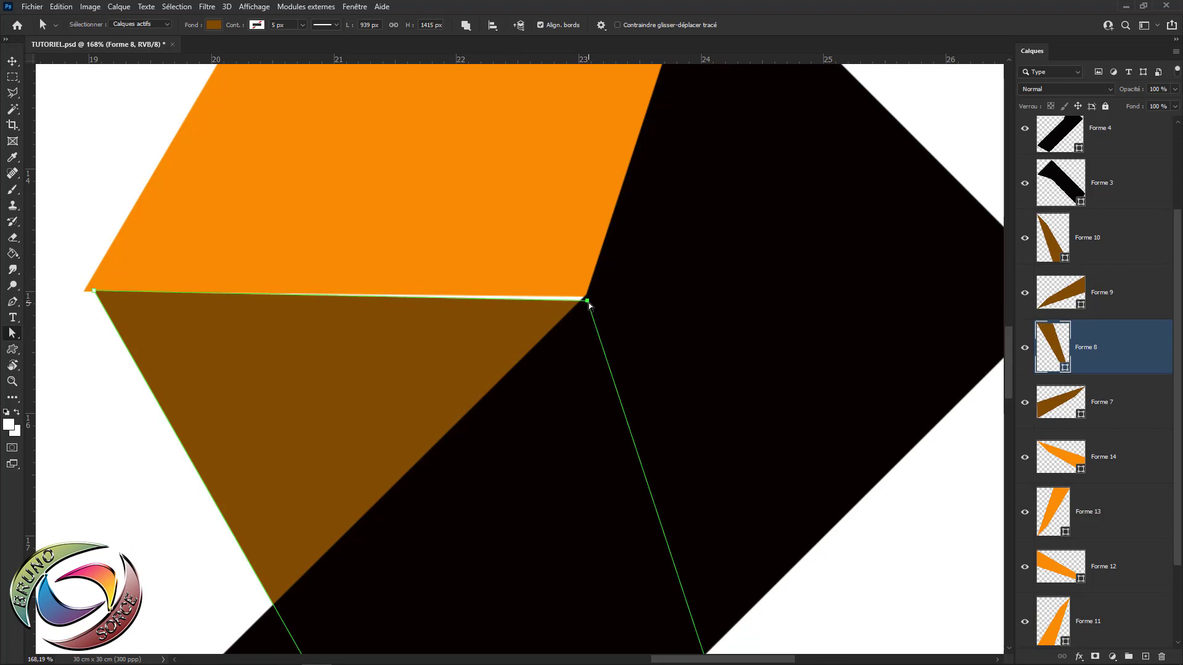
drag(588, 304, 587, 298)
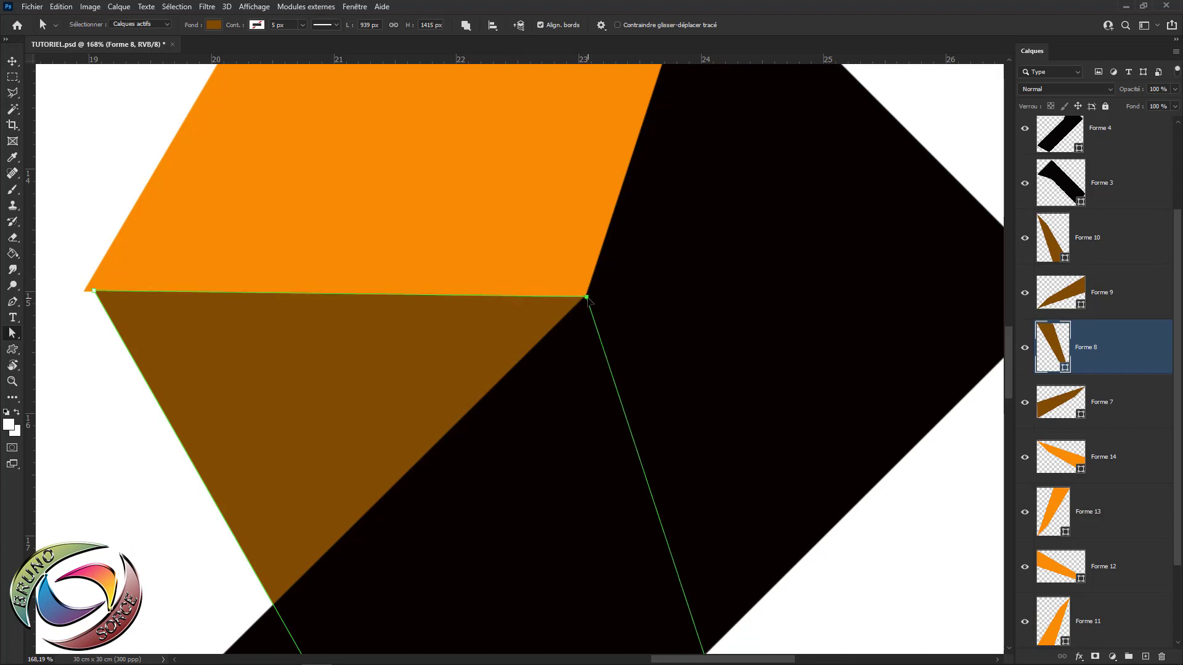
drag(184, 335, 547, 348)
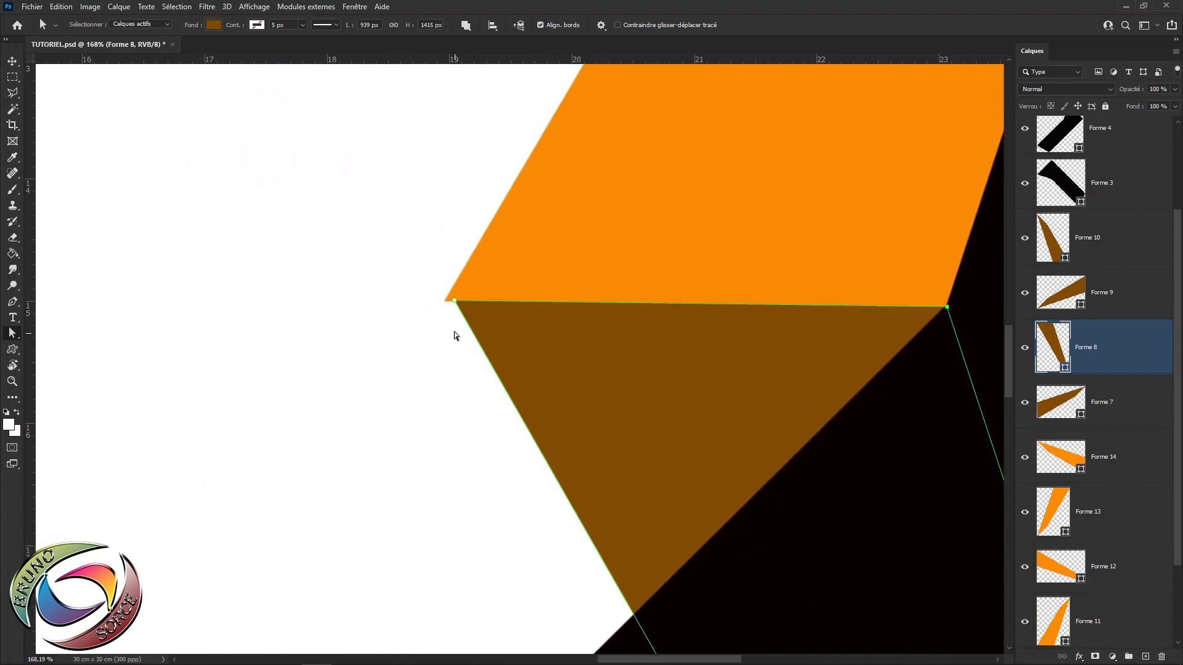
drag(453, 299, 446, 300)
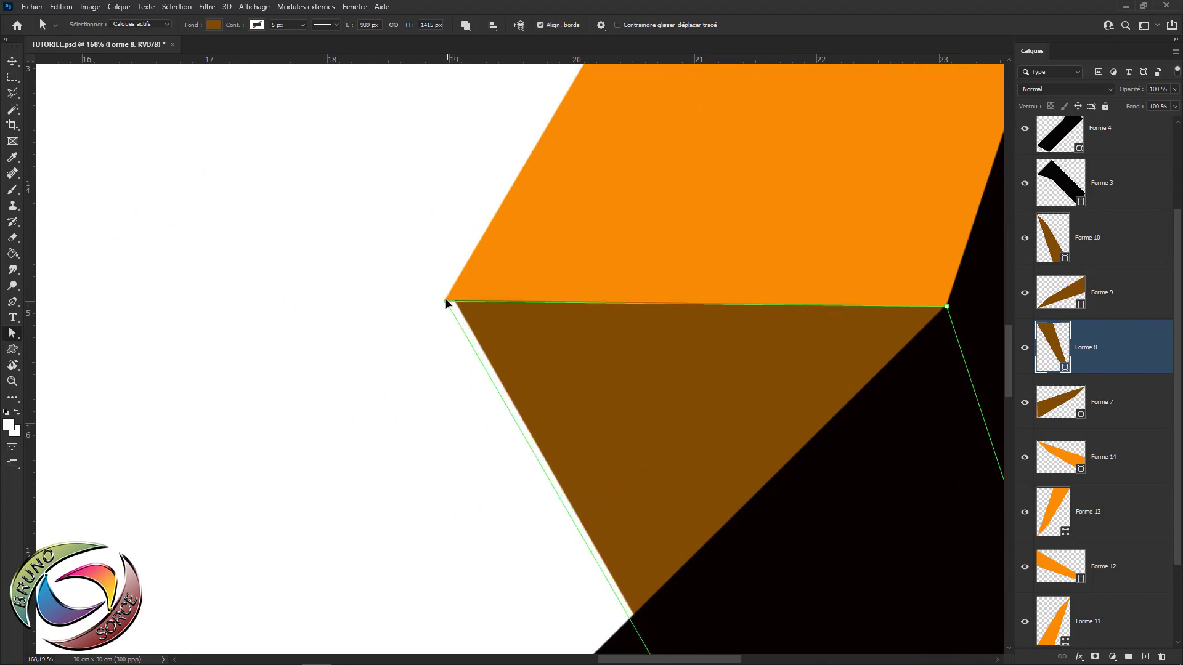
click(439, 320)
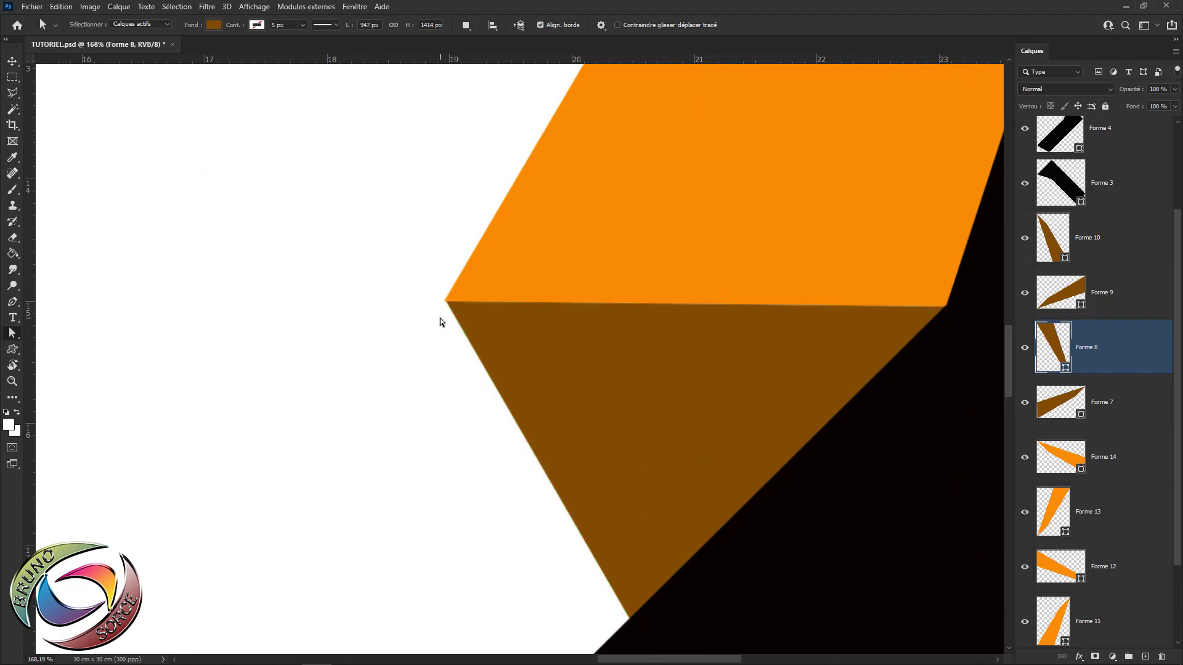
Move the two lower-end anchors of the lower-right black band (Forme 4) onto the edge of the orange facet to close the white gap.
drag(744, 388, 567, 286)
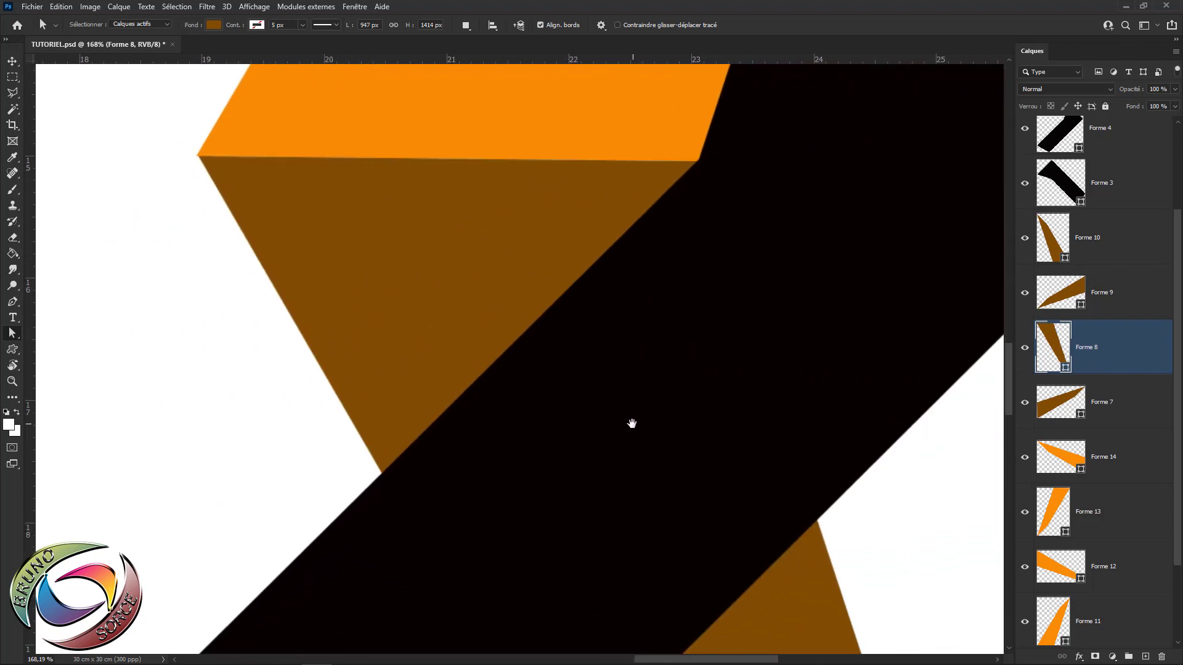
drag(630, 423, 631, 191)
drag(682, 438, 916, 175)
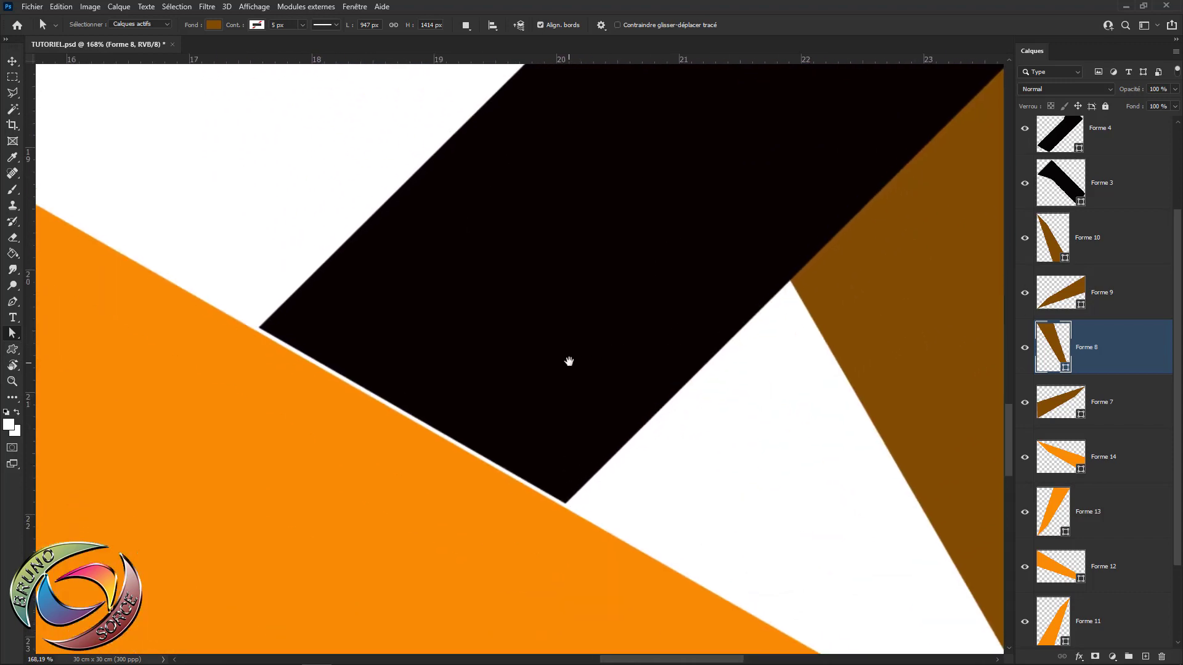
drag(567, 359, 659, 261)
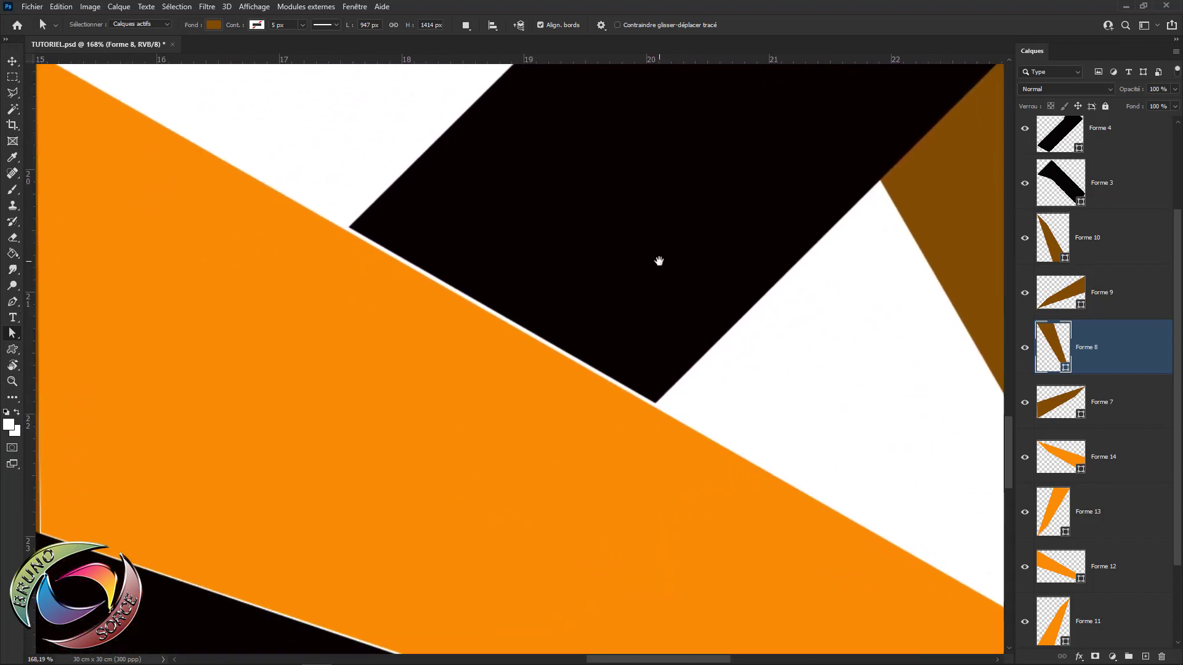
key(v)
click(553, 306)
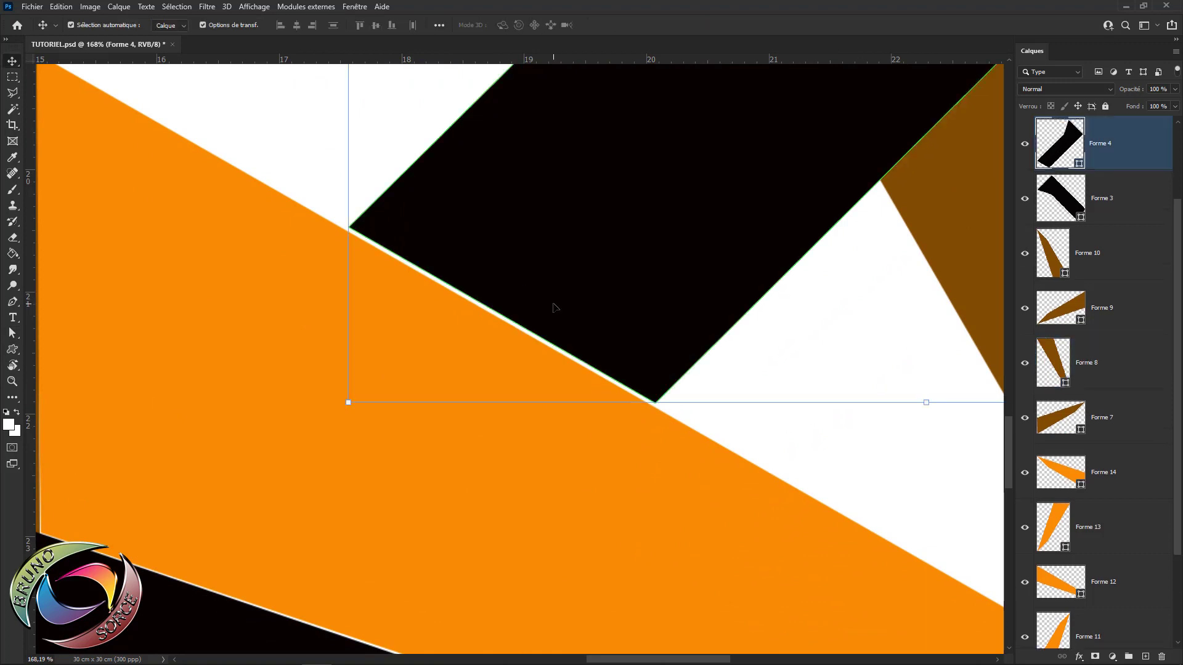
key(a)
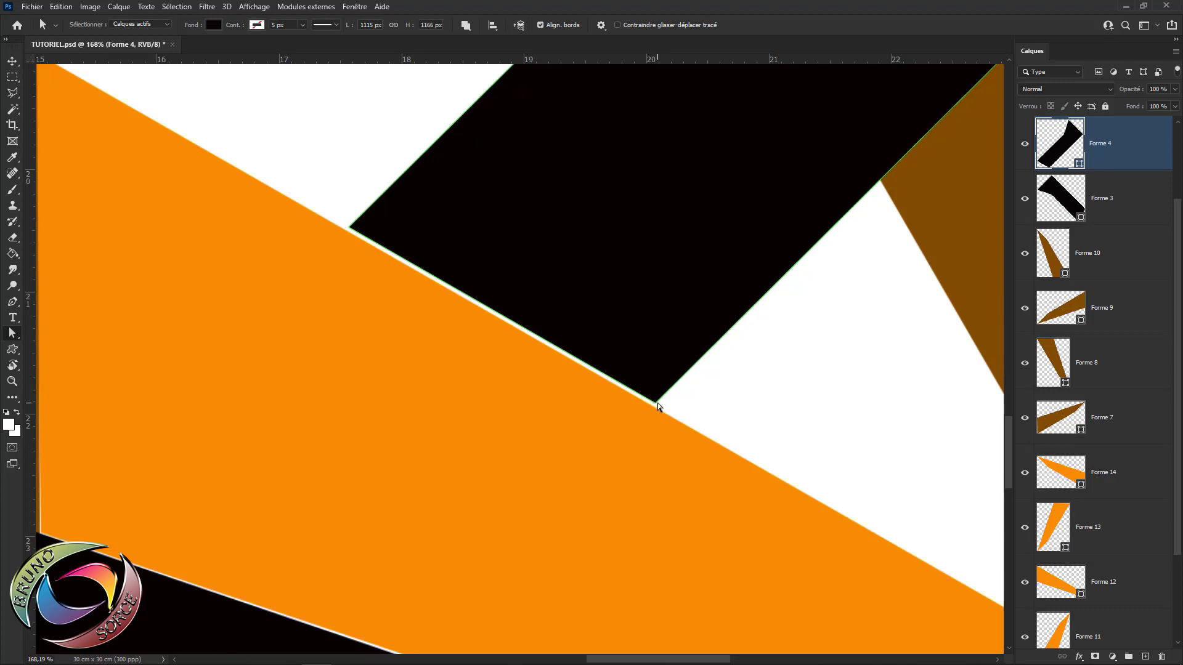
scroll(654, 406, up, 5)
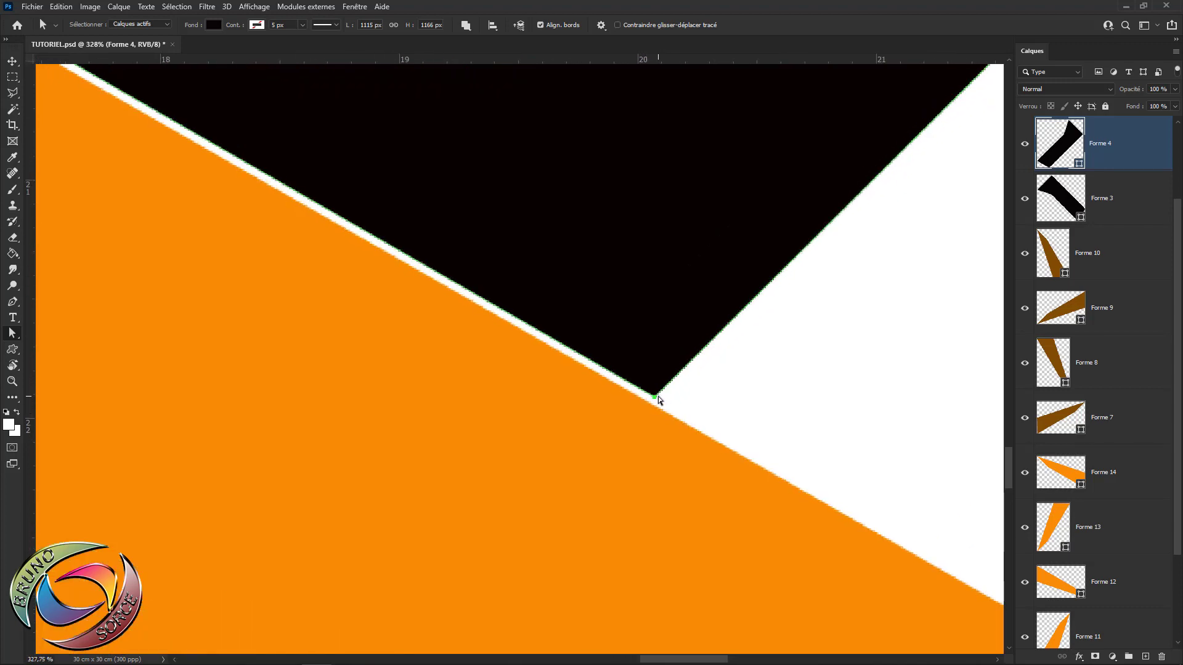
drag(655, 401, 649, 407)
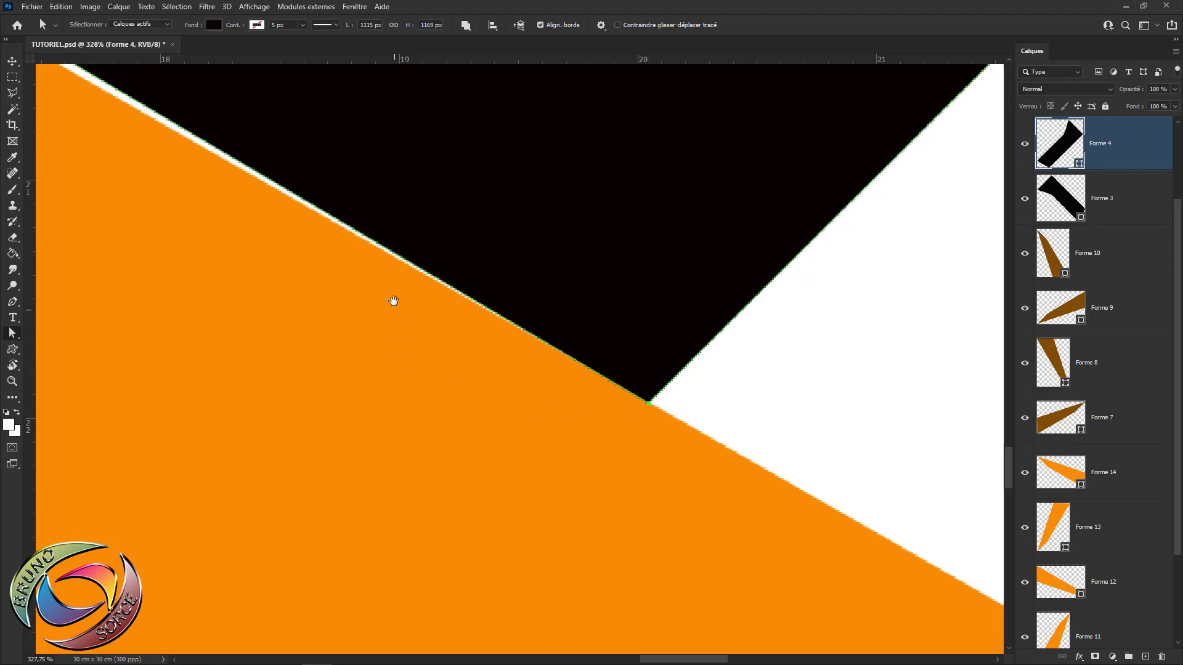
drag(345, 174, 715, 414)
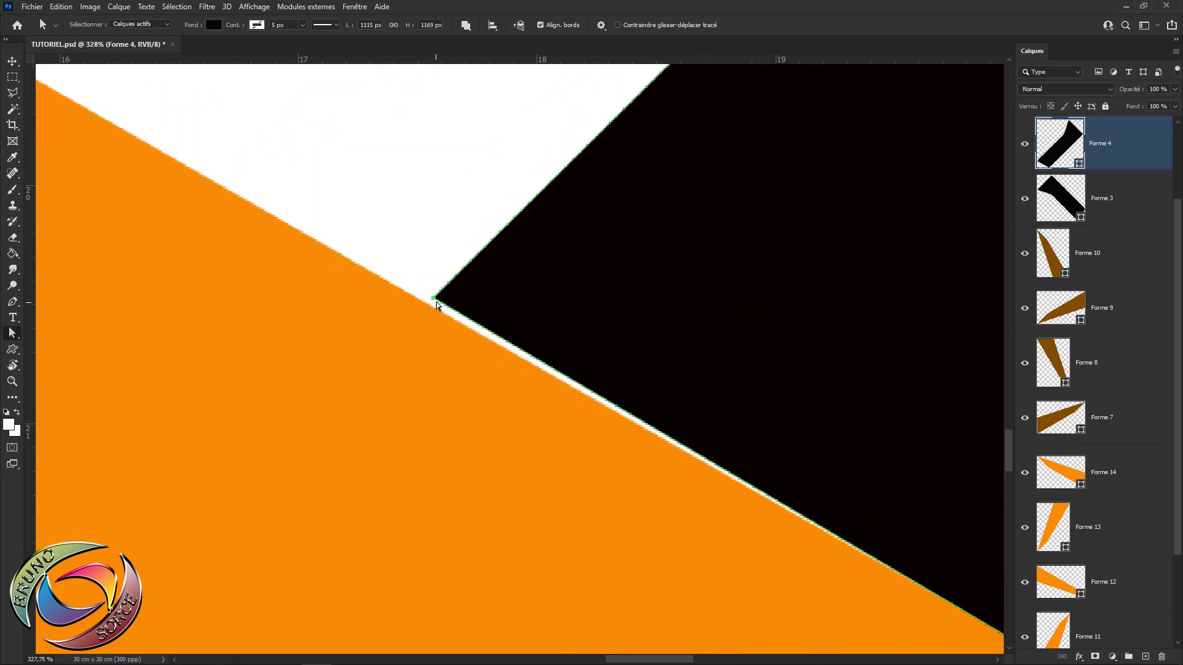
drag(435, 301, 427, 303)
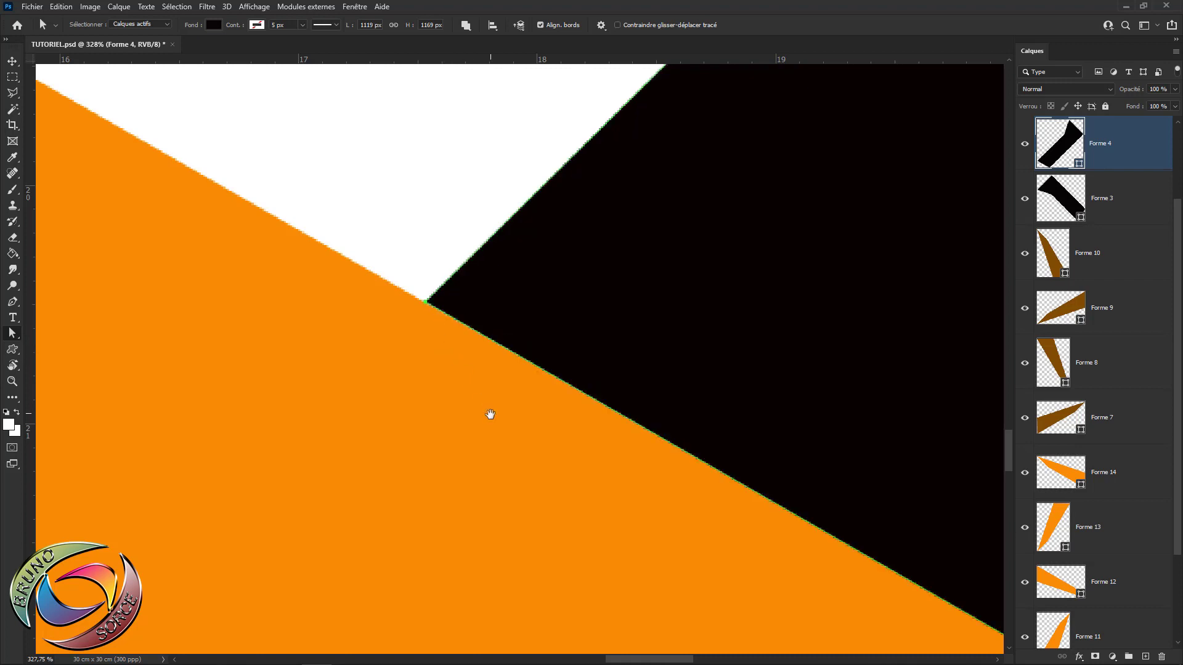
scroll(471, 384, down, 5)
scroll(472, 388, down, 2)
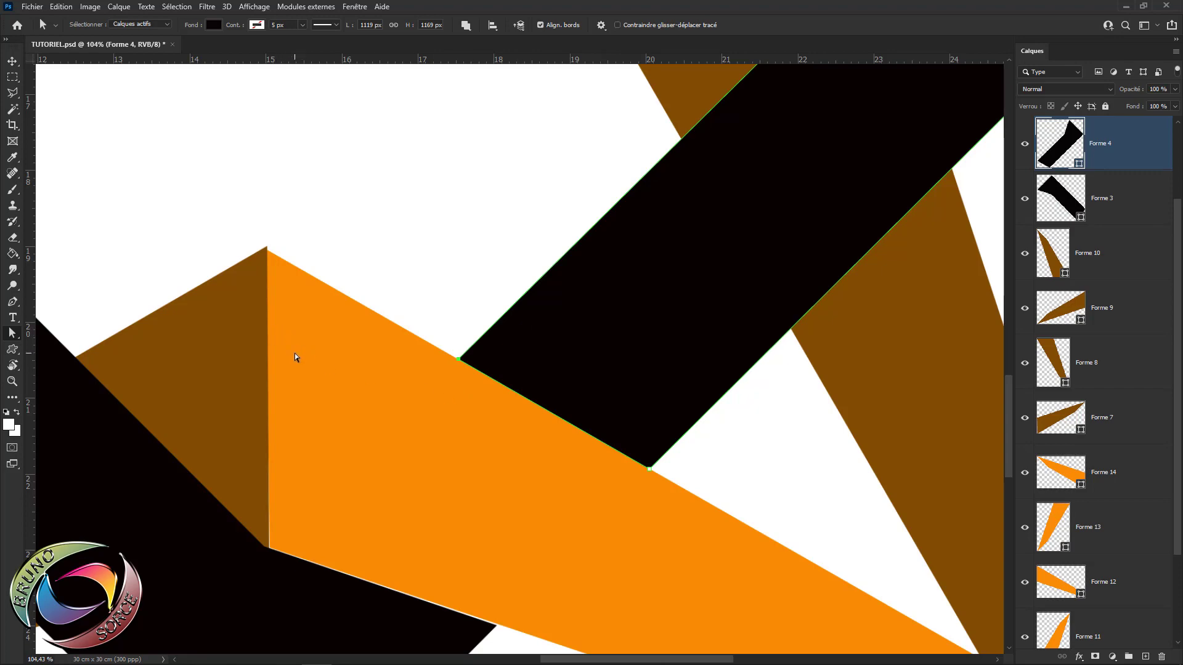
drag(295, 356, 393, 372)
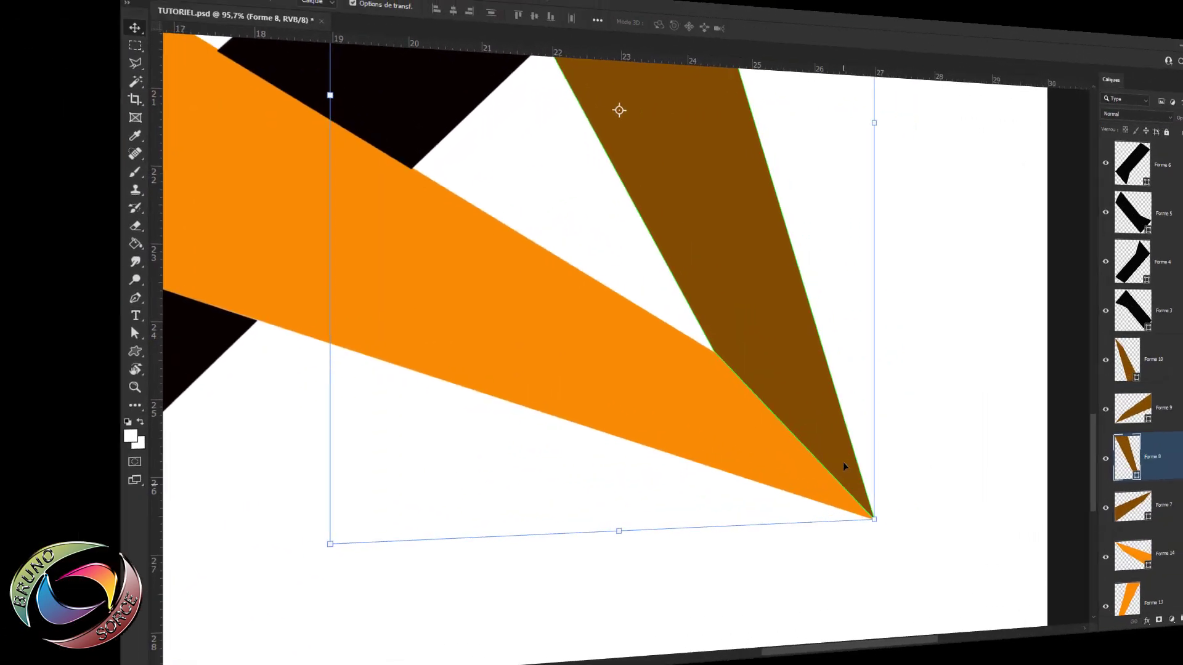
Hide the white background layer (Arrière-plan) so that the star stands on transparency.
key(a)
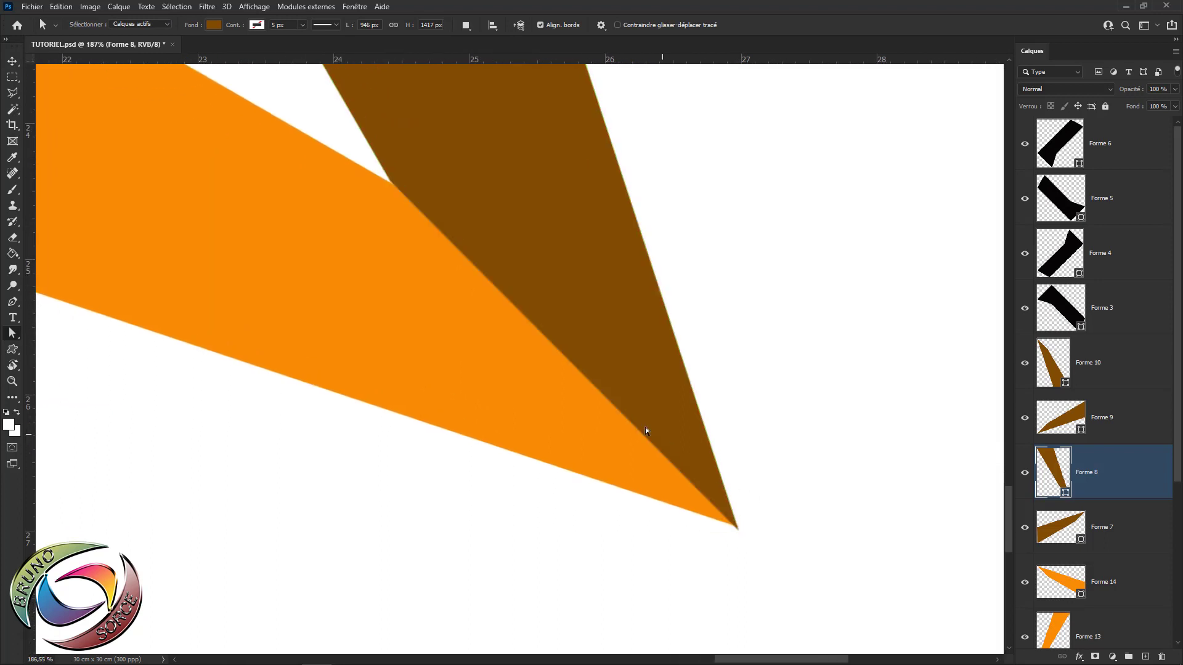
scroll(600, 403, down, 8)
scroll(448, 224, down, 10)
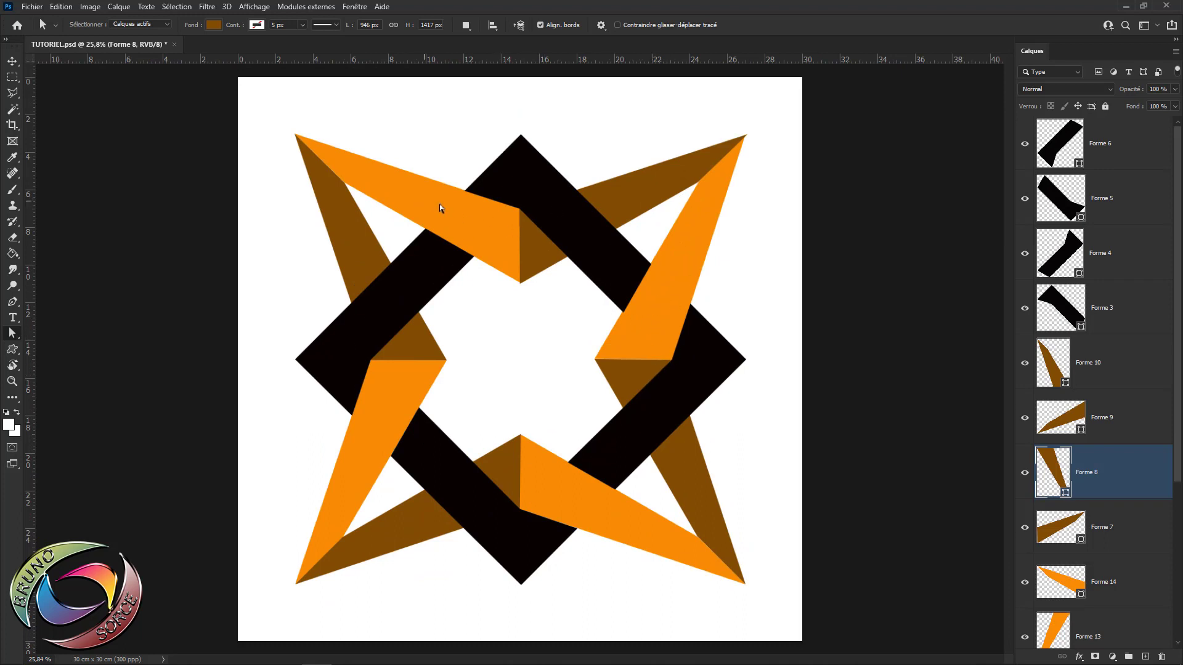
scroll(1107, 540, down, 3)
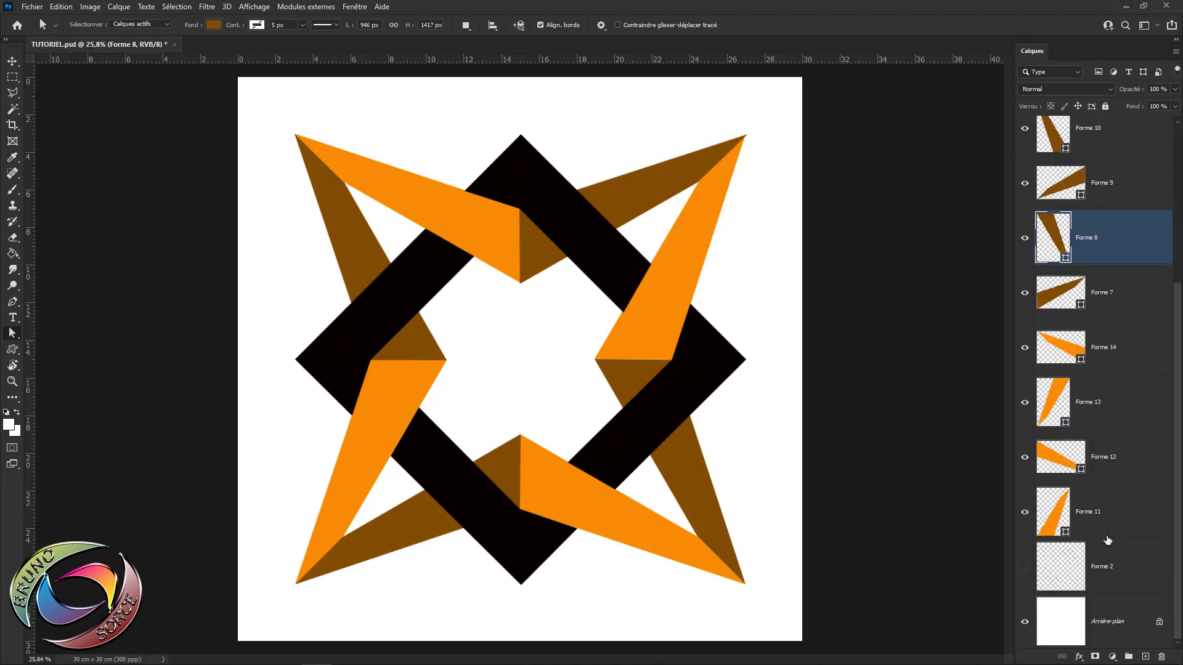
click(1025, 626)
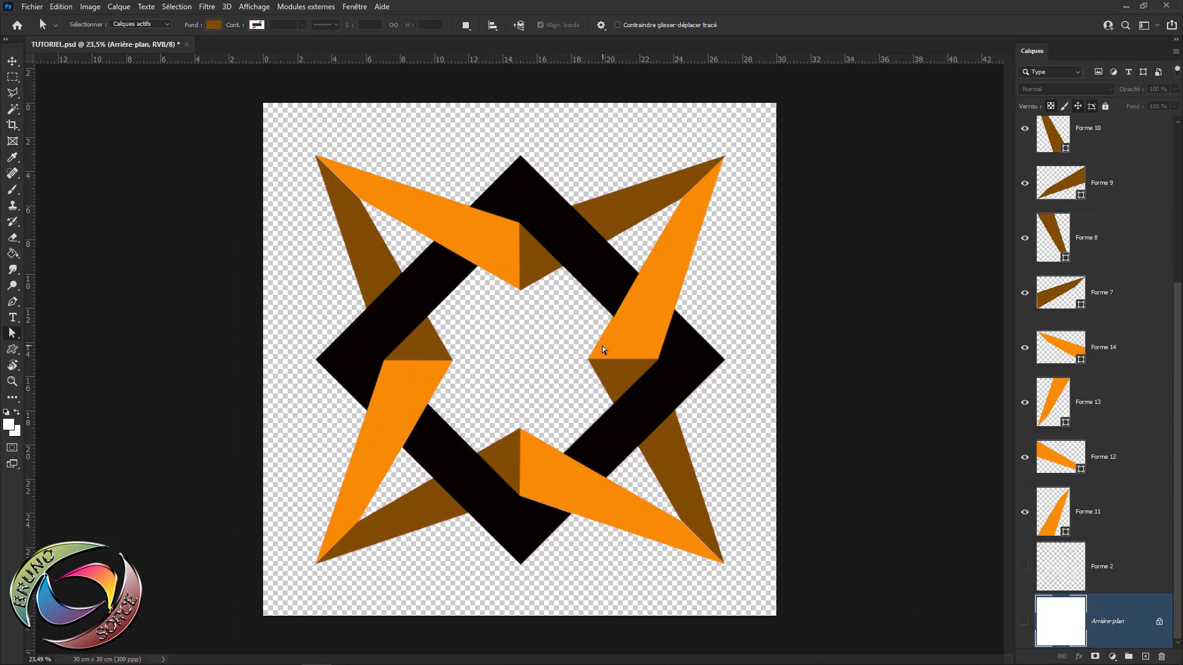
Stamp all the visible shapes into a new merged layer above Forme 6.
scroll(1085, 441, up, 5)
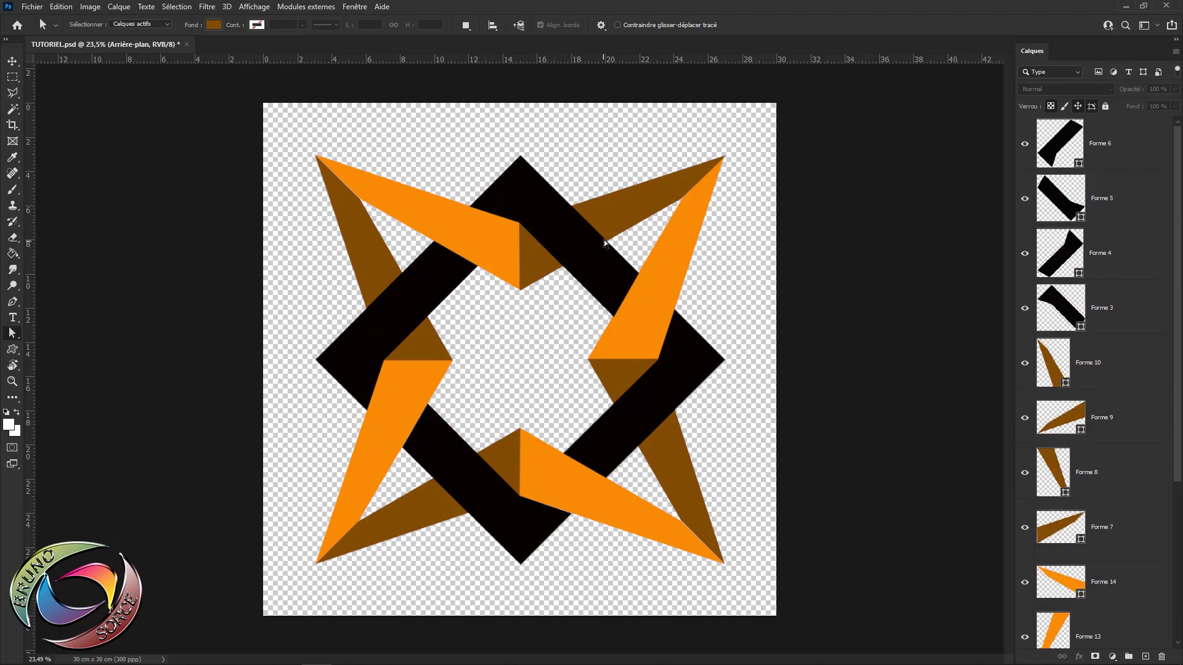
click(1146, 140)
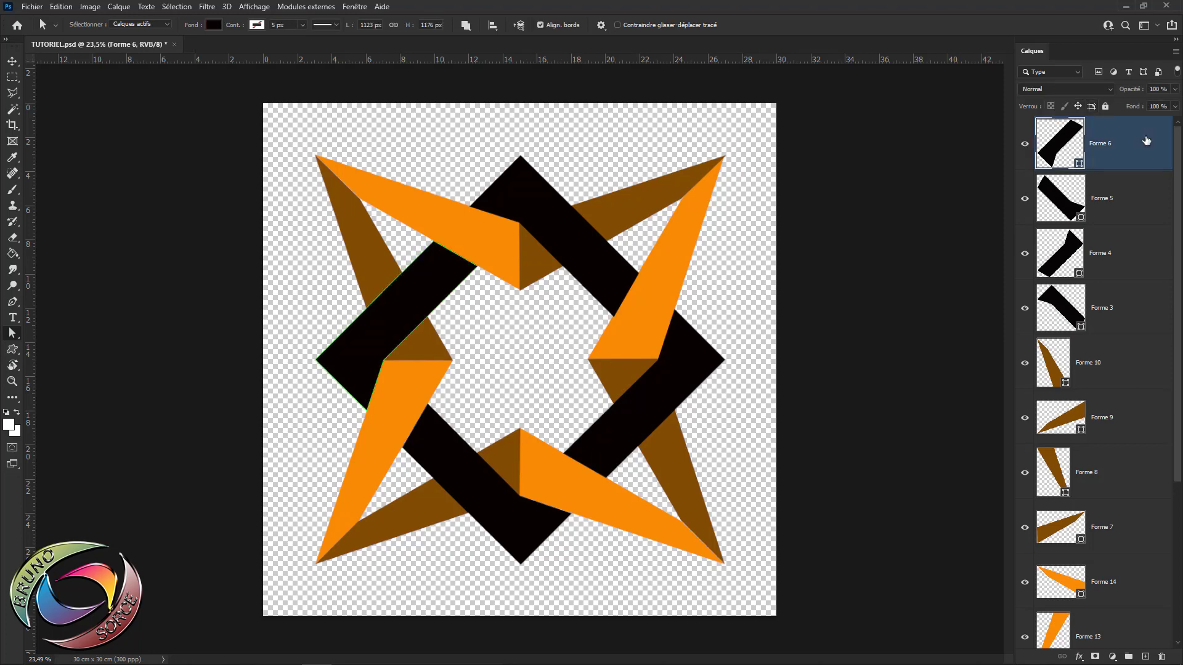
key(ctrl+shift+alt+e)
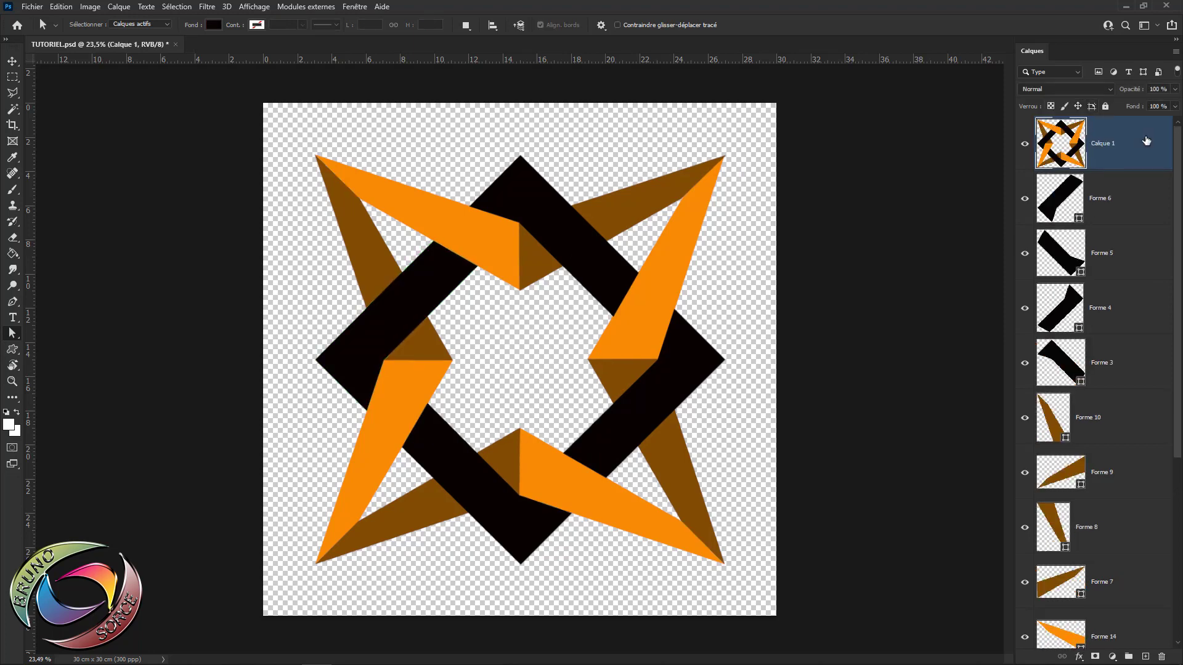
Hide all the original Forme shape layers, leaving only the merged star layer (Calque 1) visible.
drag(1025, 198, 1025, 634)
scroll(1025, 634, down, 3)
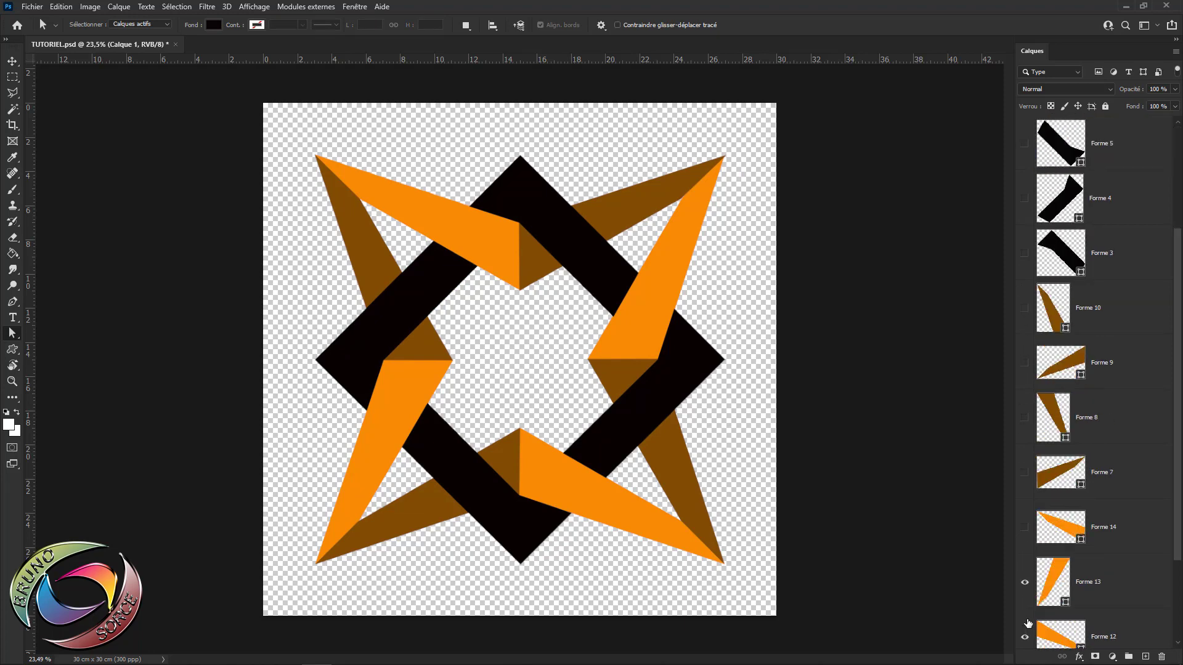
drag(1024, 418, 1024, 535)
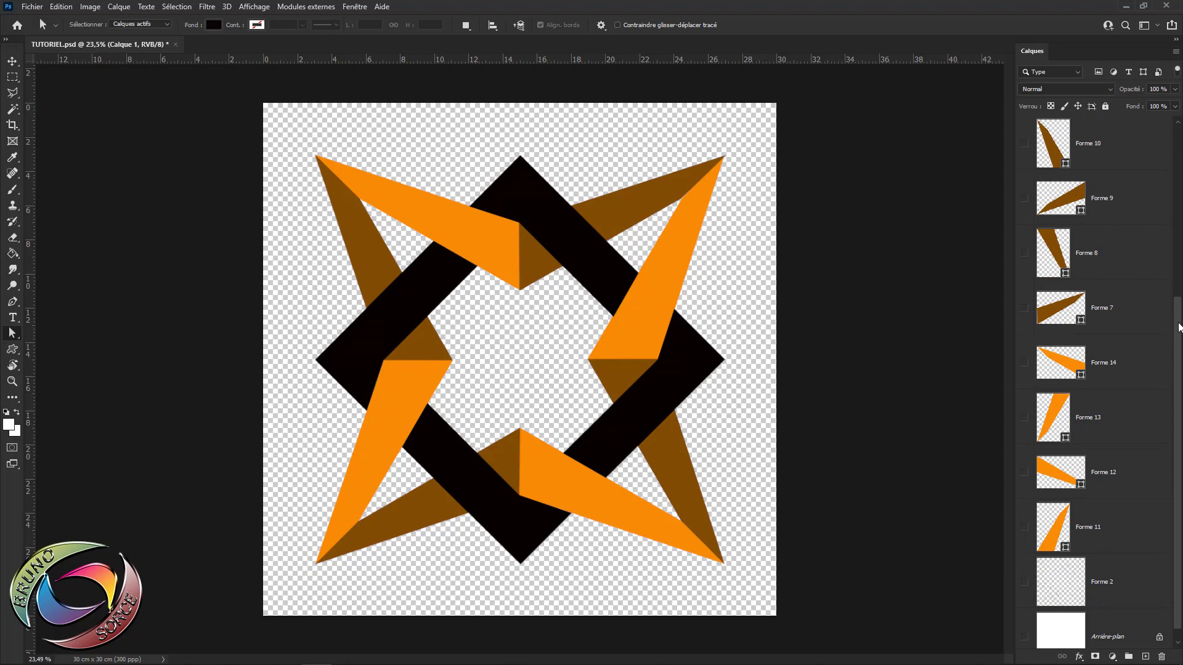
scroll(1177, 327, up, 3)
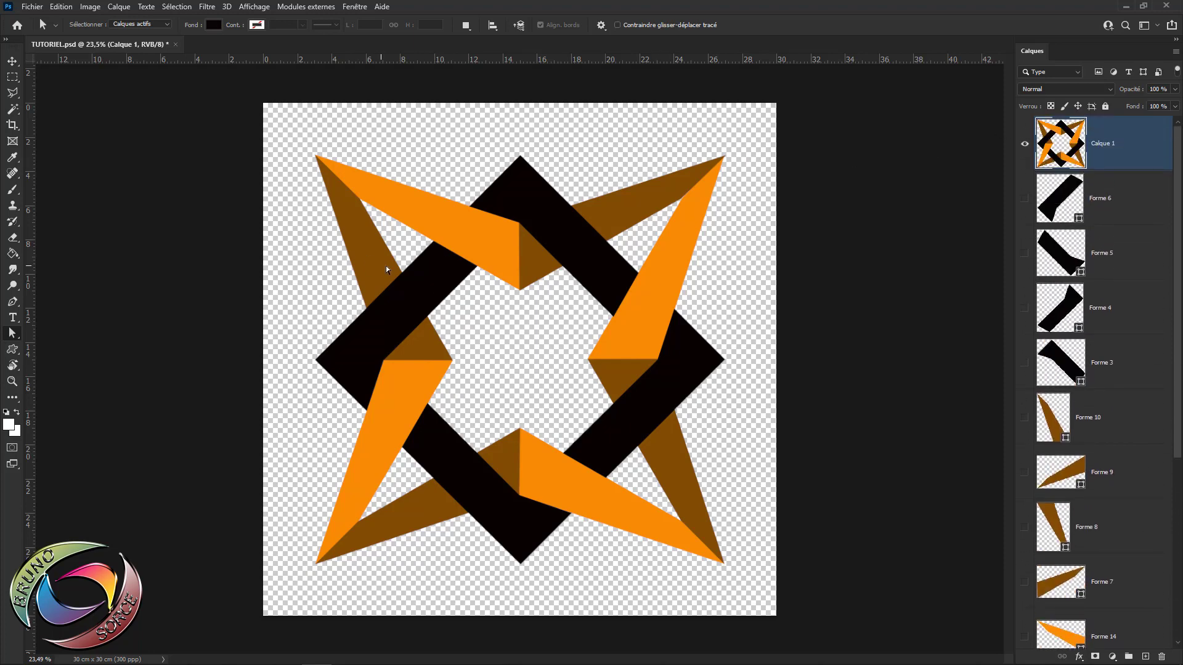
Convert the merged star layer to a smart object and scale it down proportionally to about 11 % towards its lower-left corner.
right_click(1107, 158)
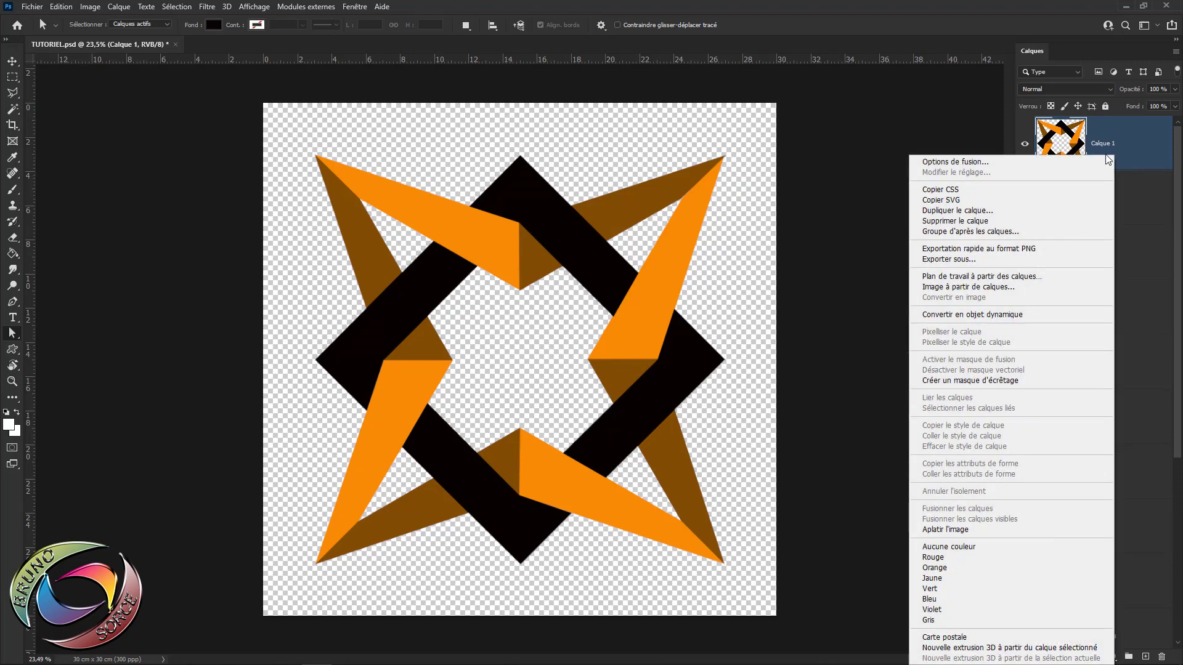
click(964, 315)
key(v)
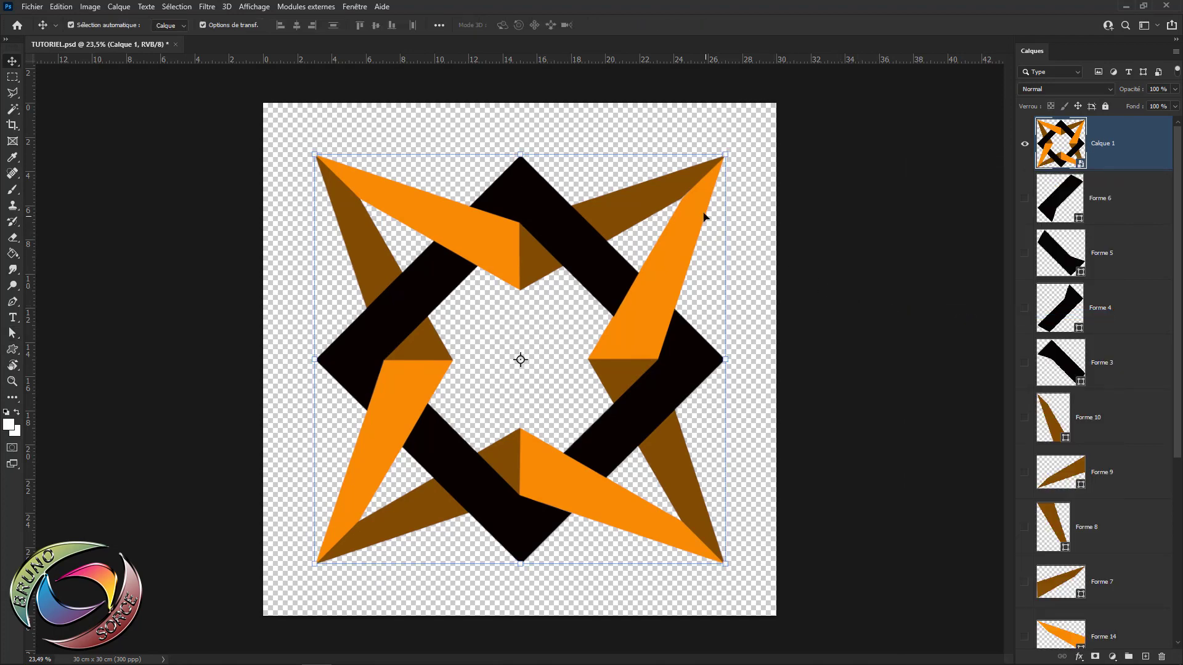
drag(724, 155, 340, 502)
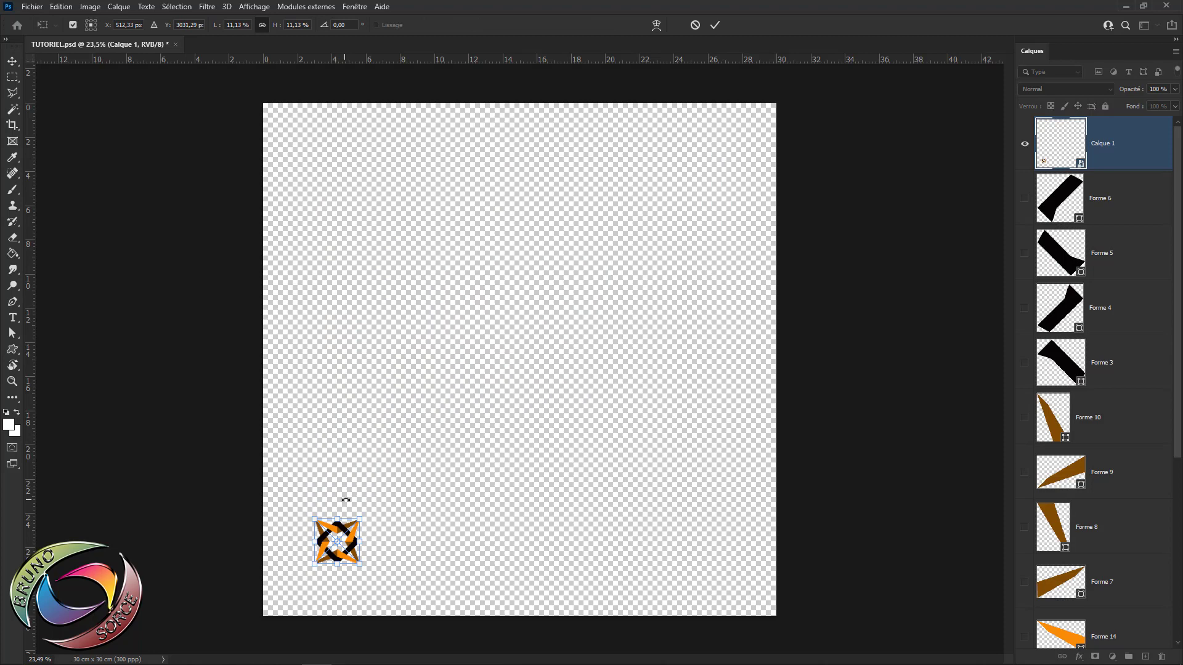
click(718, 25)
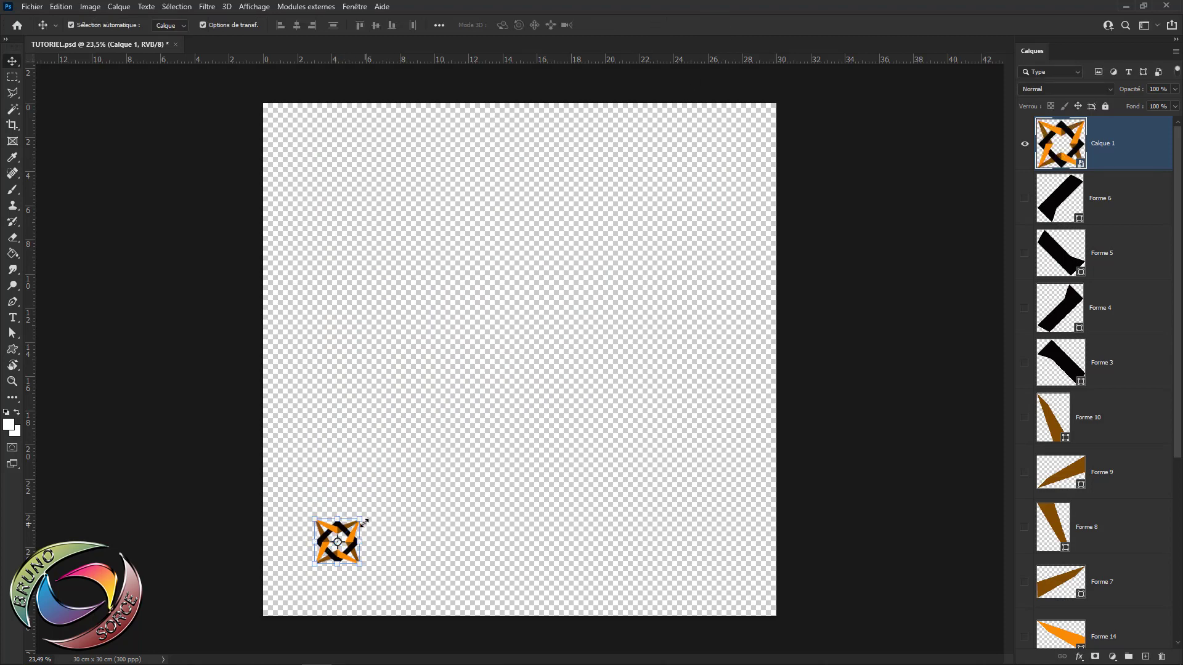
Enlarge the reduced star smart object proportionally to about 104.56 % and examine the sharpness of its edges.
drag(362, 519, 751, 141)
click(715, 25)
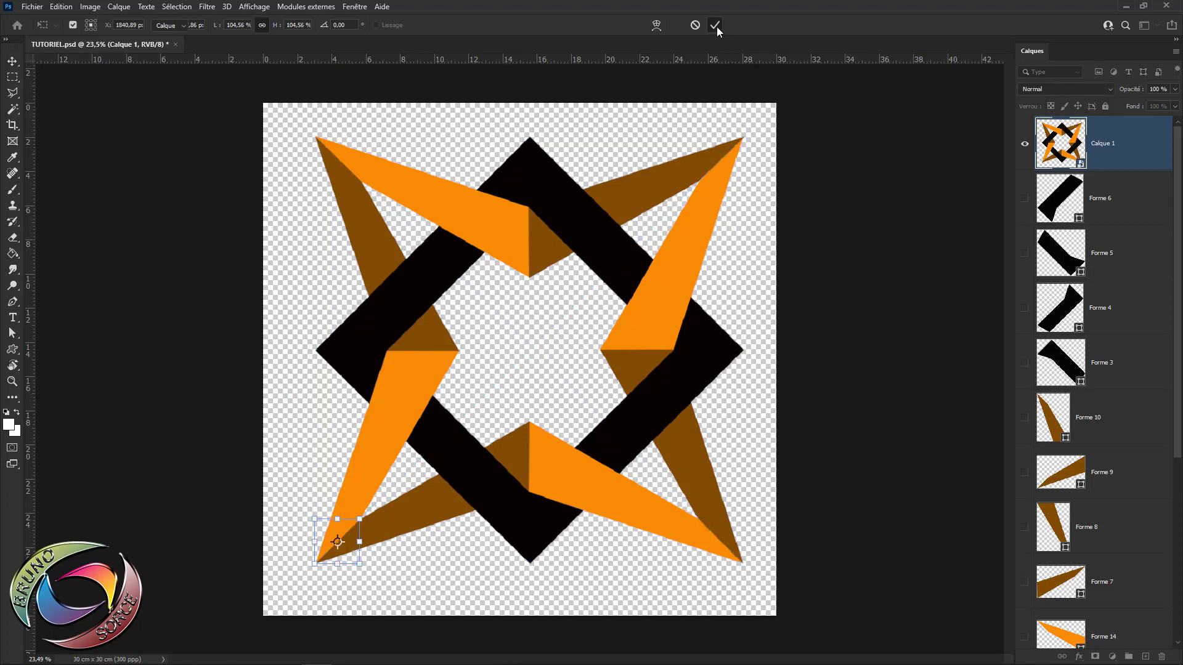
scroll(561, 219, up, 1)
scroll(561, 219, up, 1)
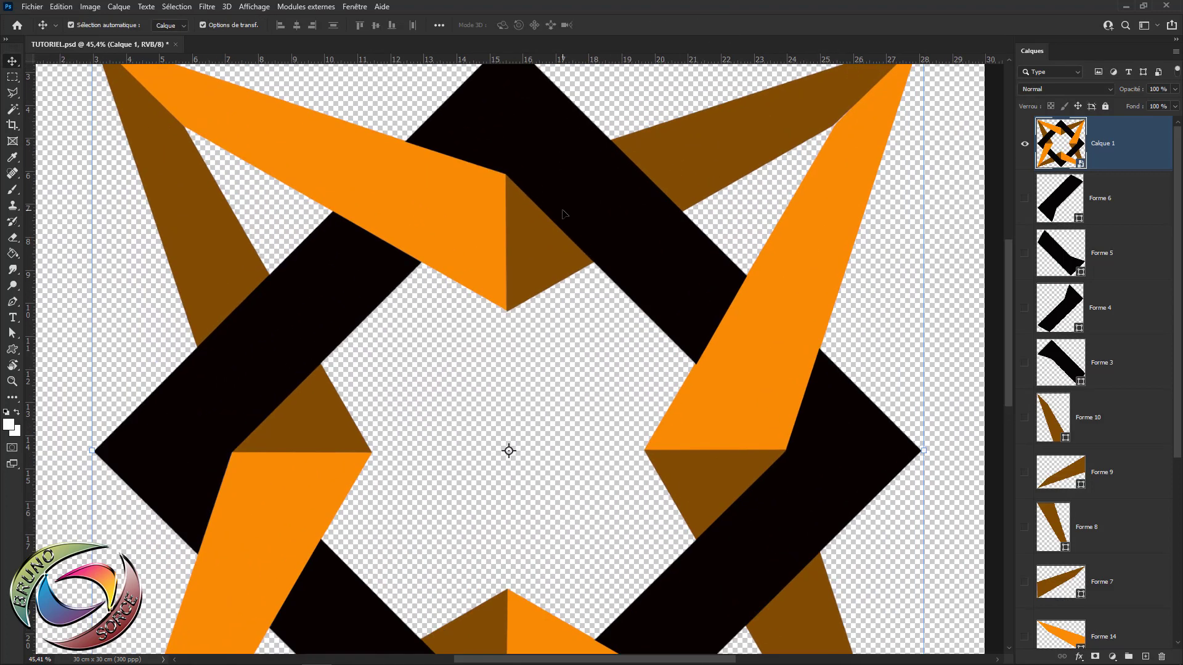
Deselect the left black band's shape layer (Forme 6) so that no layer is active.
scroll(562, 213, down, 2)
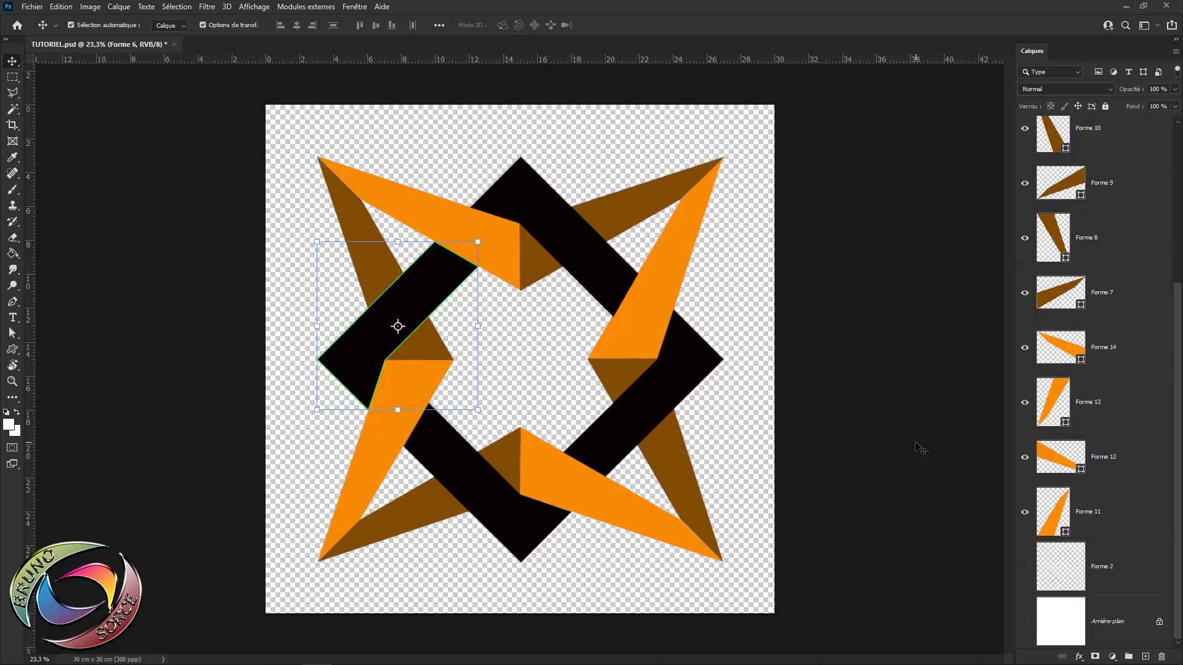
click(887, 430)
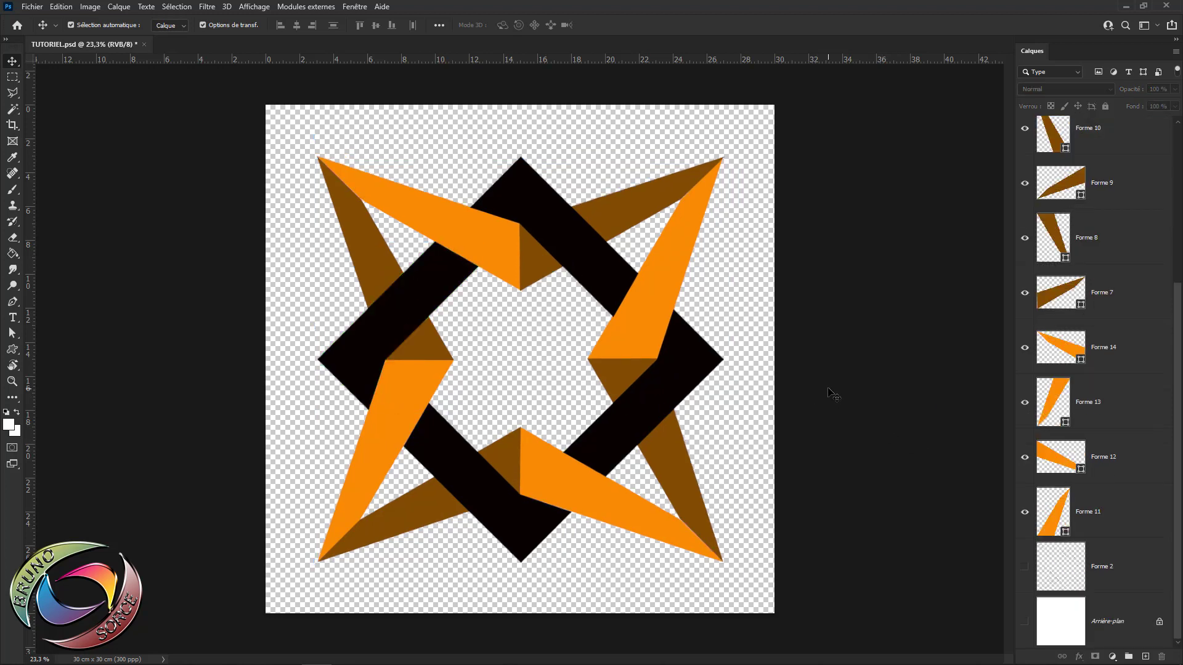